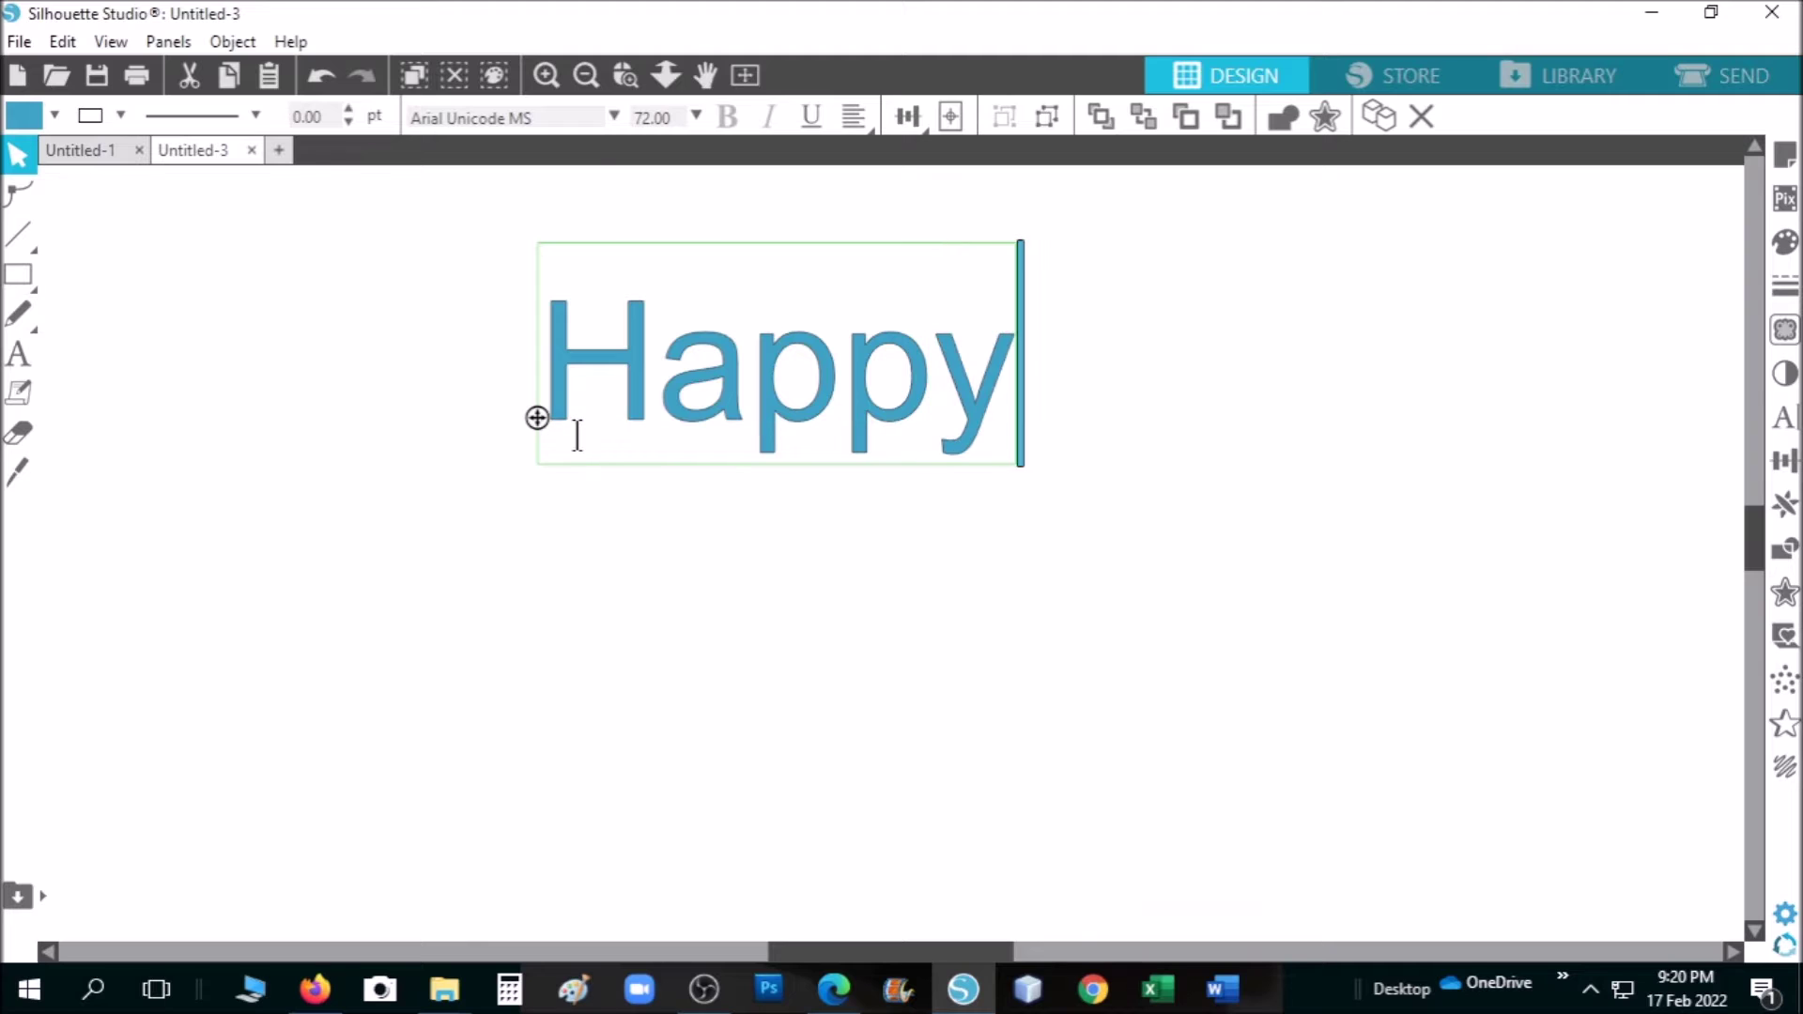
Add "Birthday" as a second line of text below "Happy"
{"action": "type", "text": "b"}
{"action": "key", "text": "BackSpace"}
{"action": "type", "text": "B"}
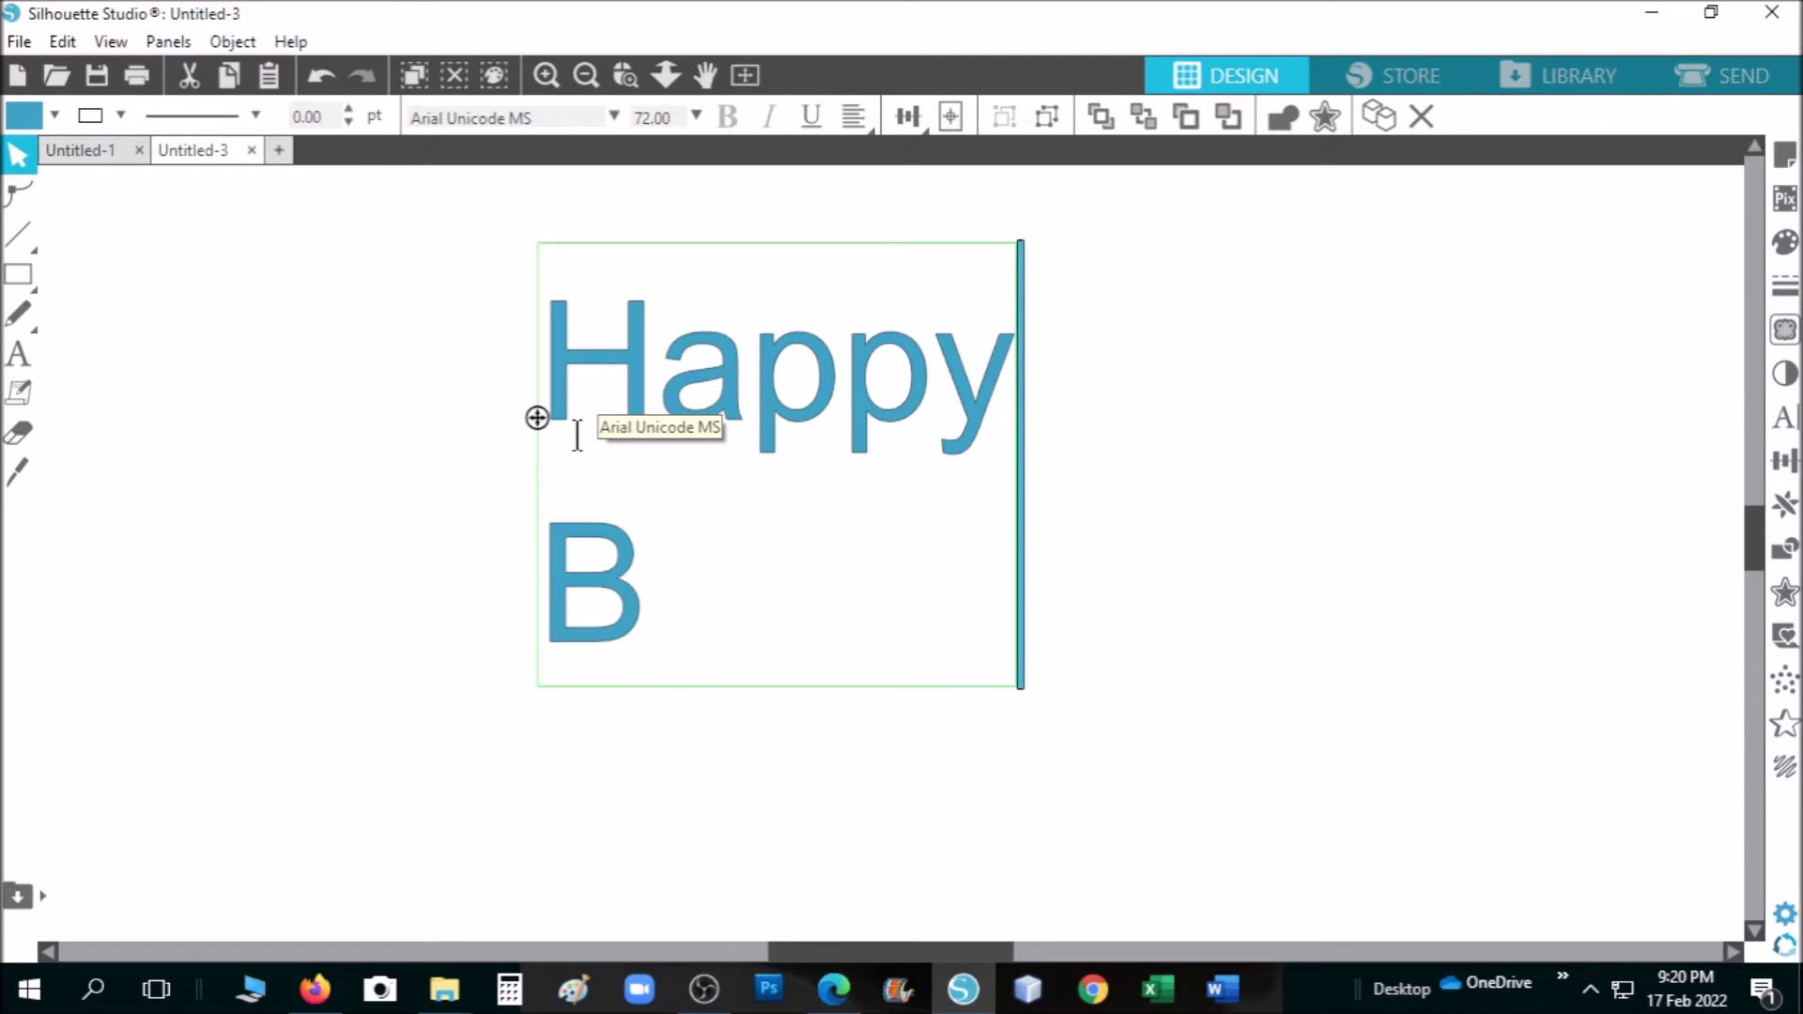
{"action": "type", "text": "irthday"}
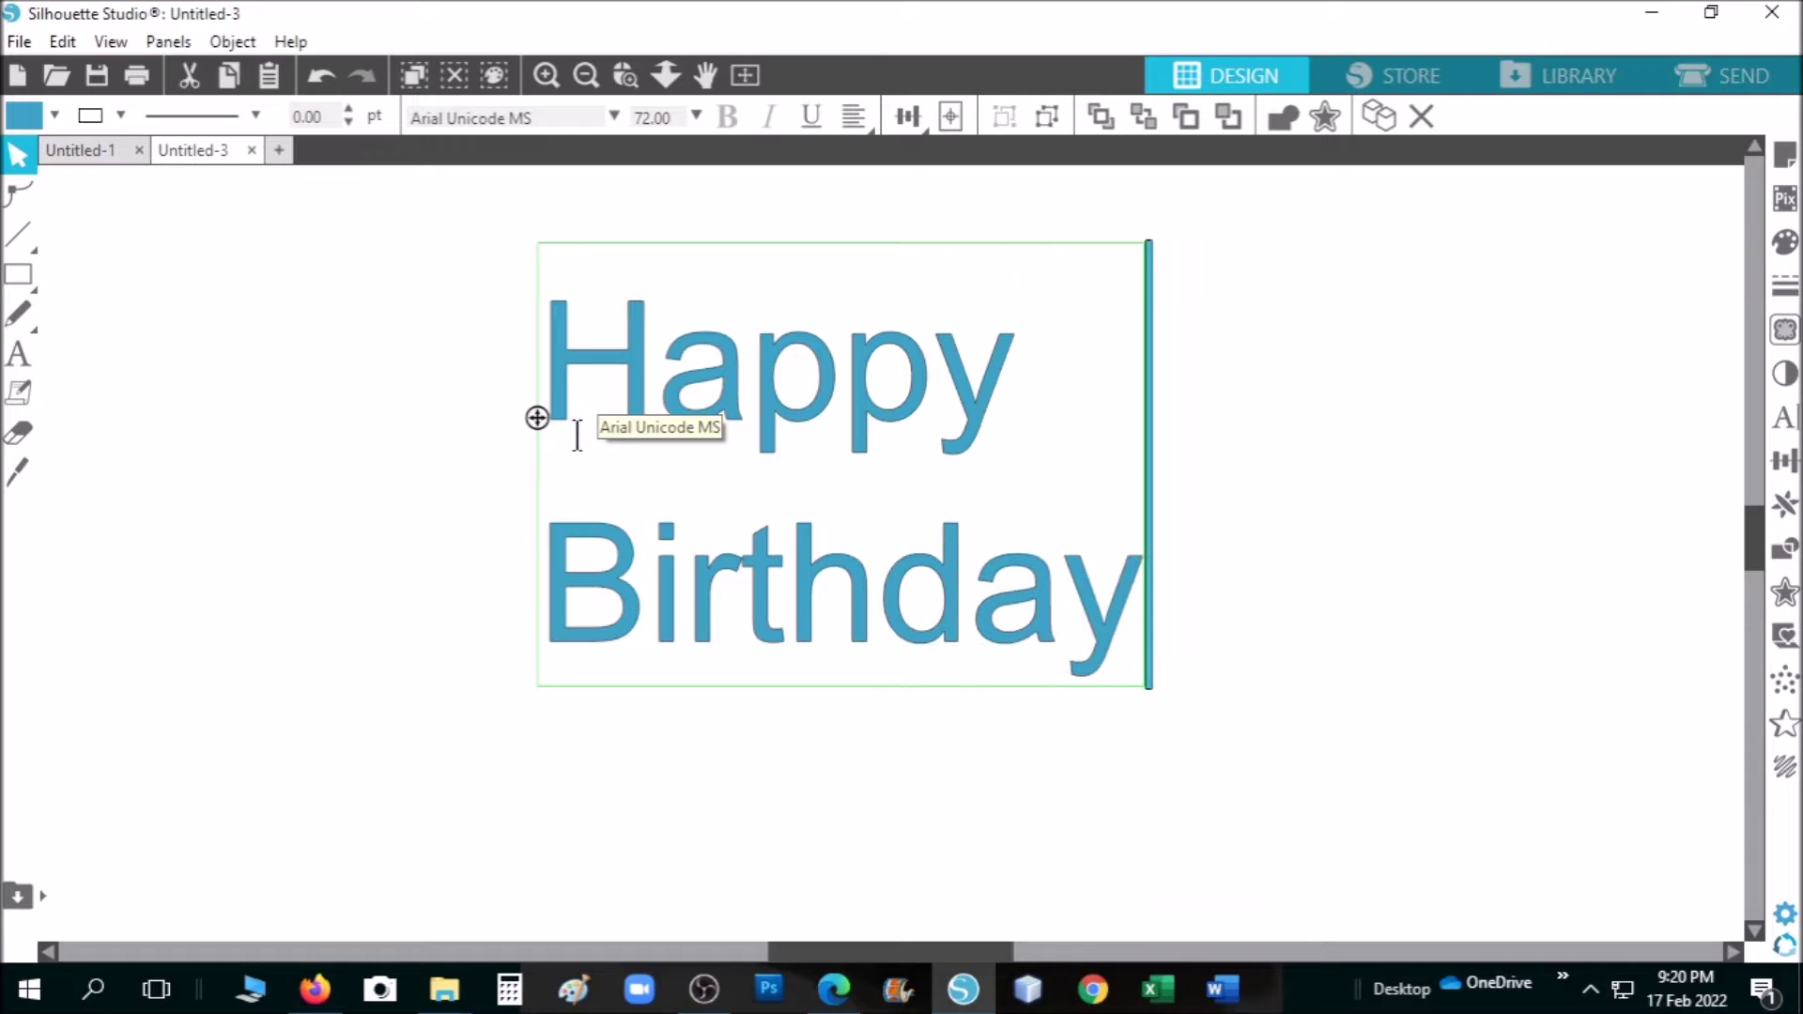
{"action": "left_click", "coordinate": [1268, 504]}
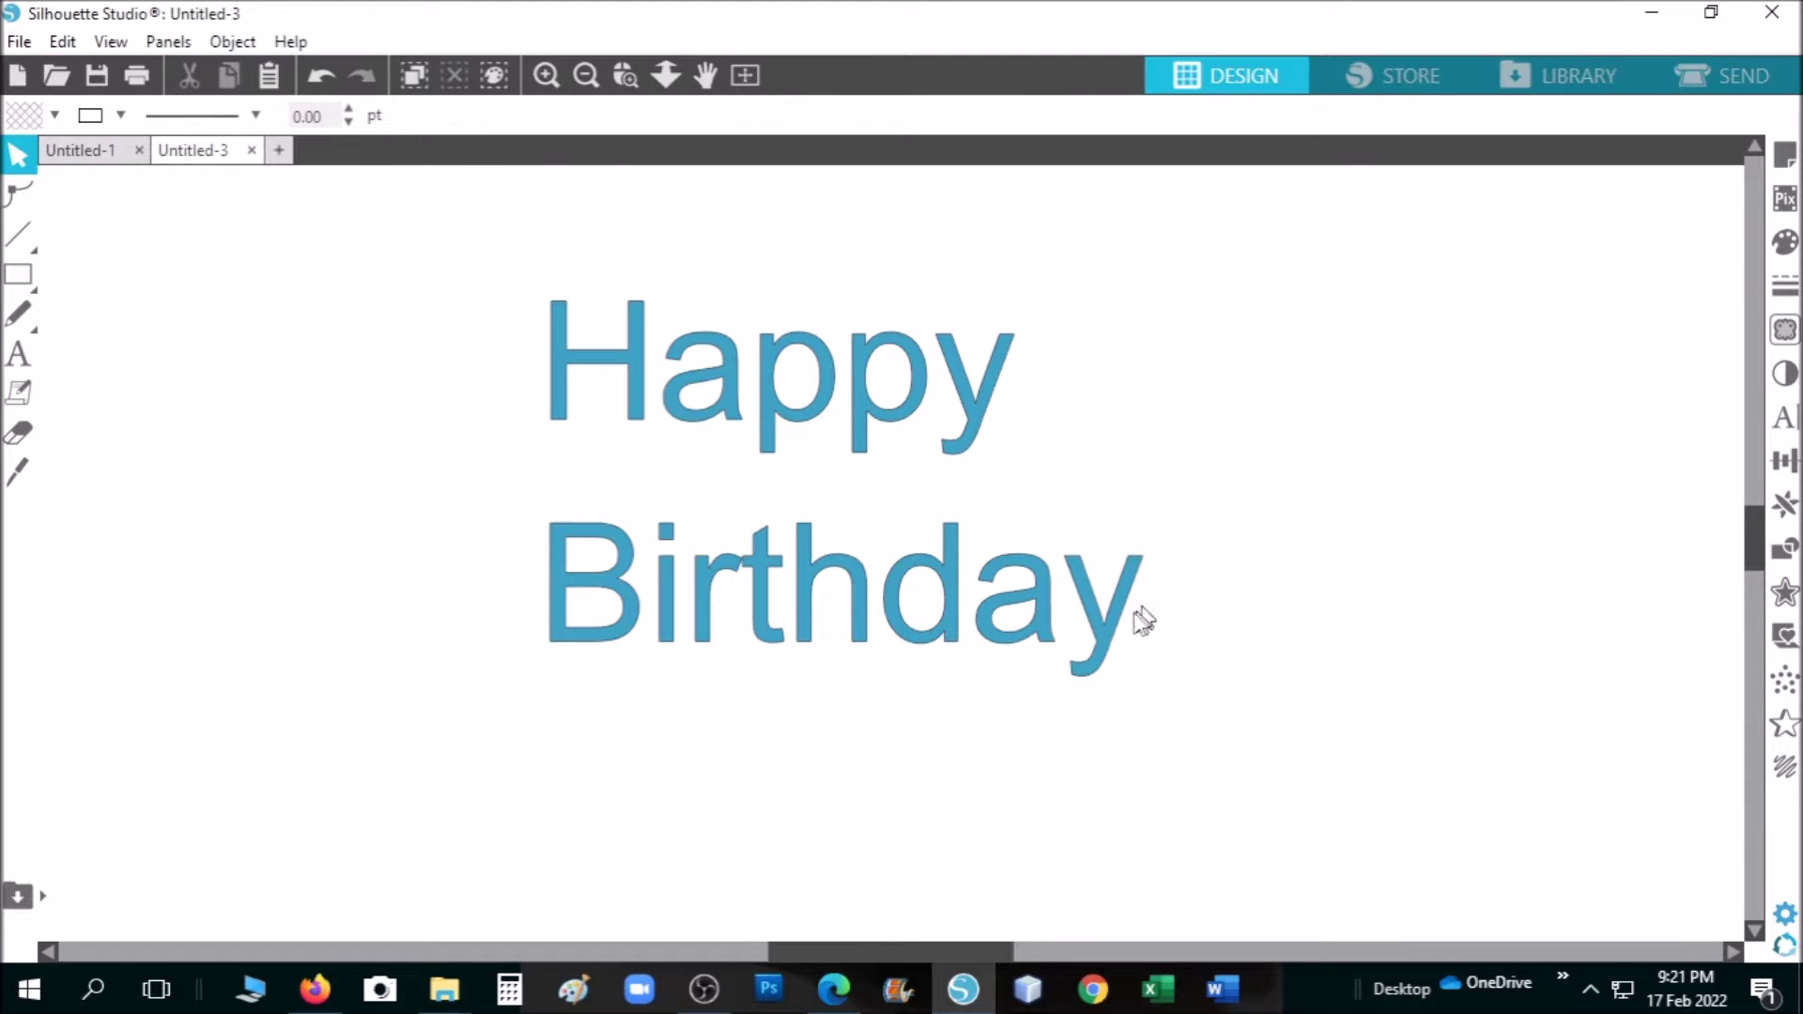
Center-align the two-line text and set its font to Honey and Raspberries
{"action": "left_click", "coordinate": [1126, 624]}
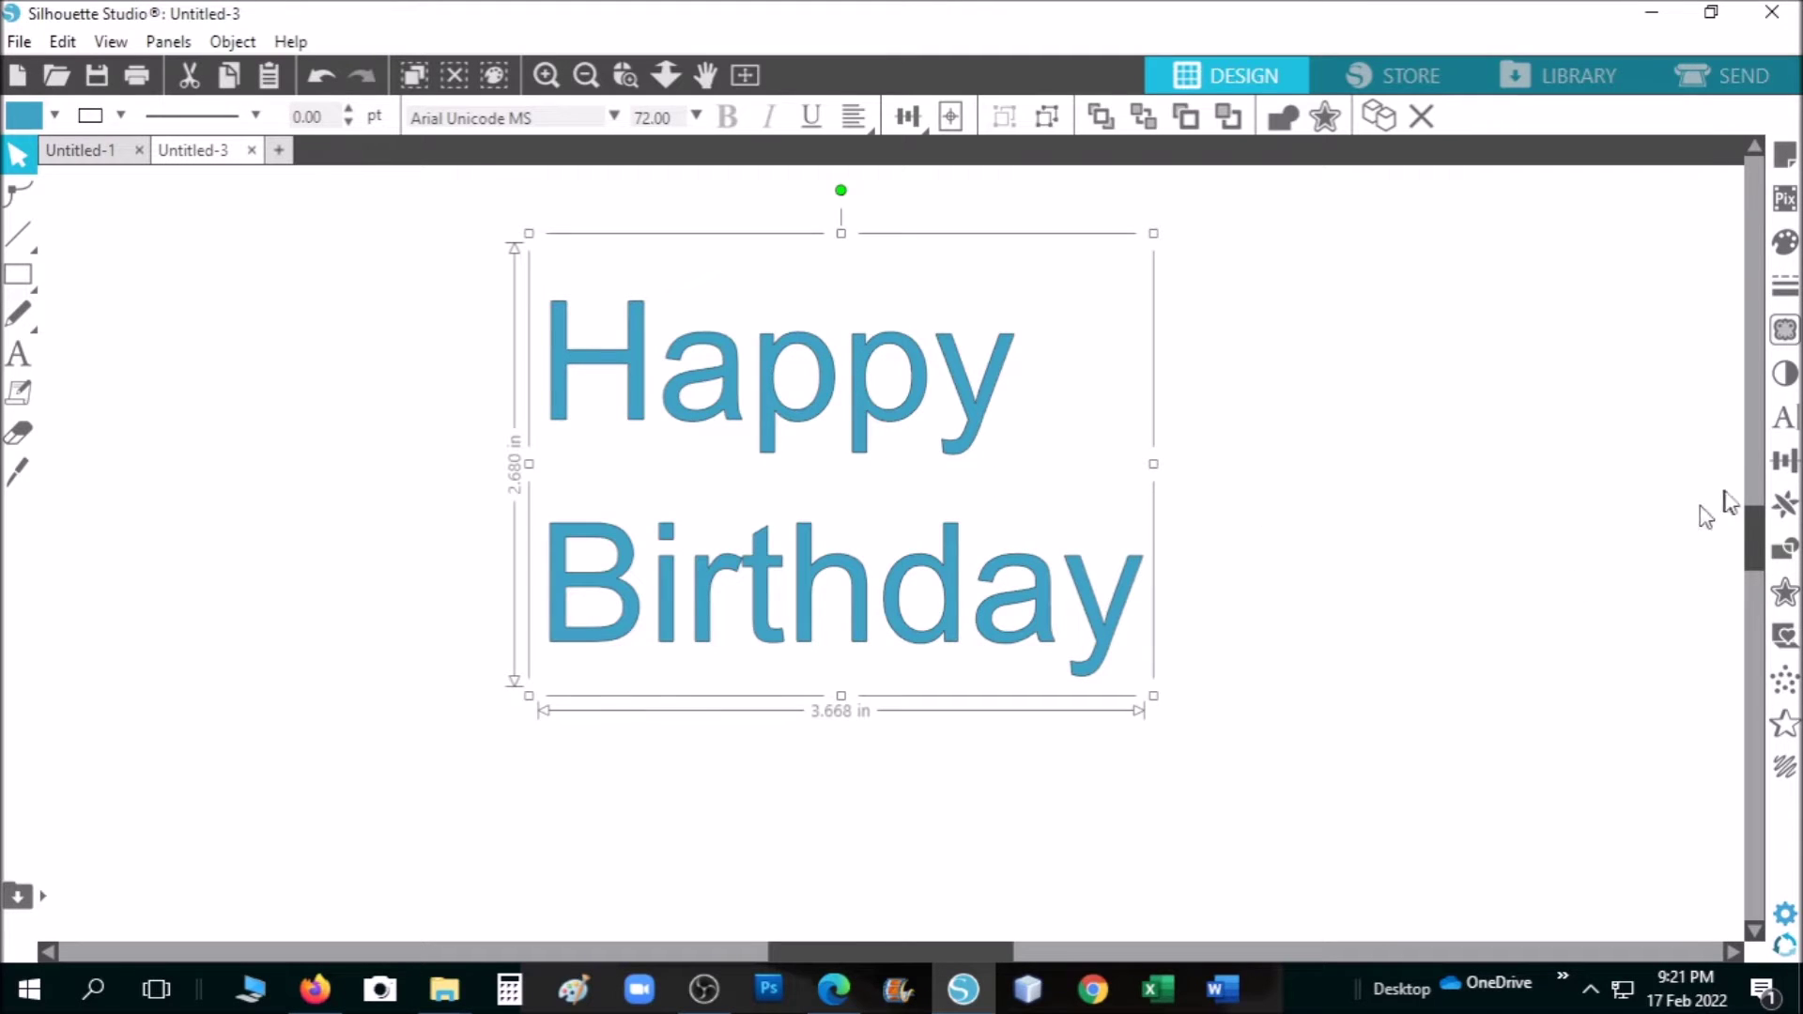
{"action": "left_click", "coordinate": [1782, 417]}
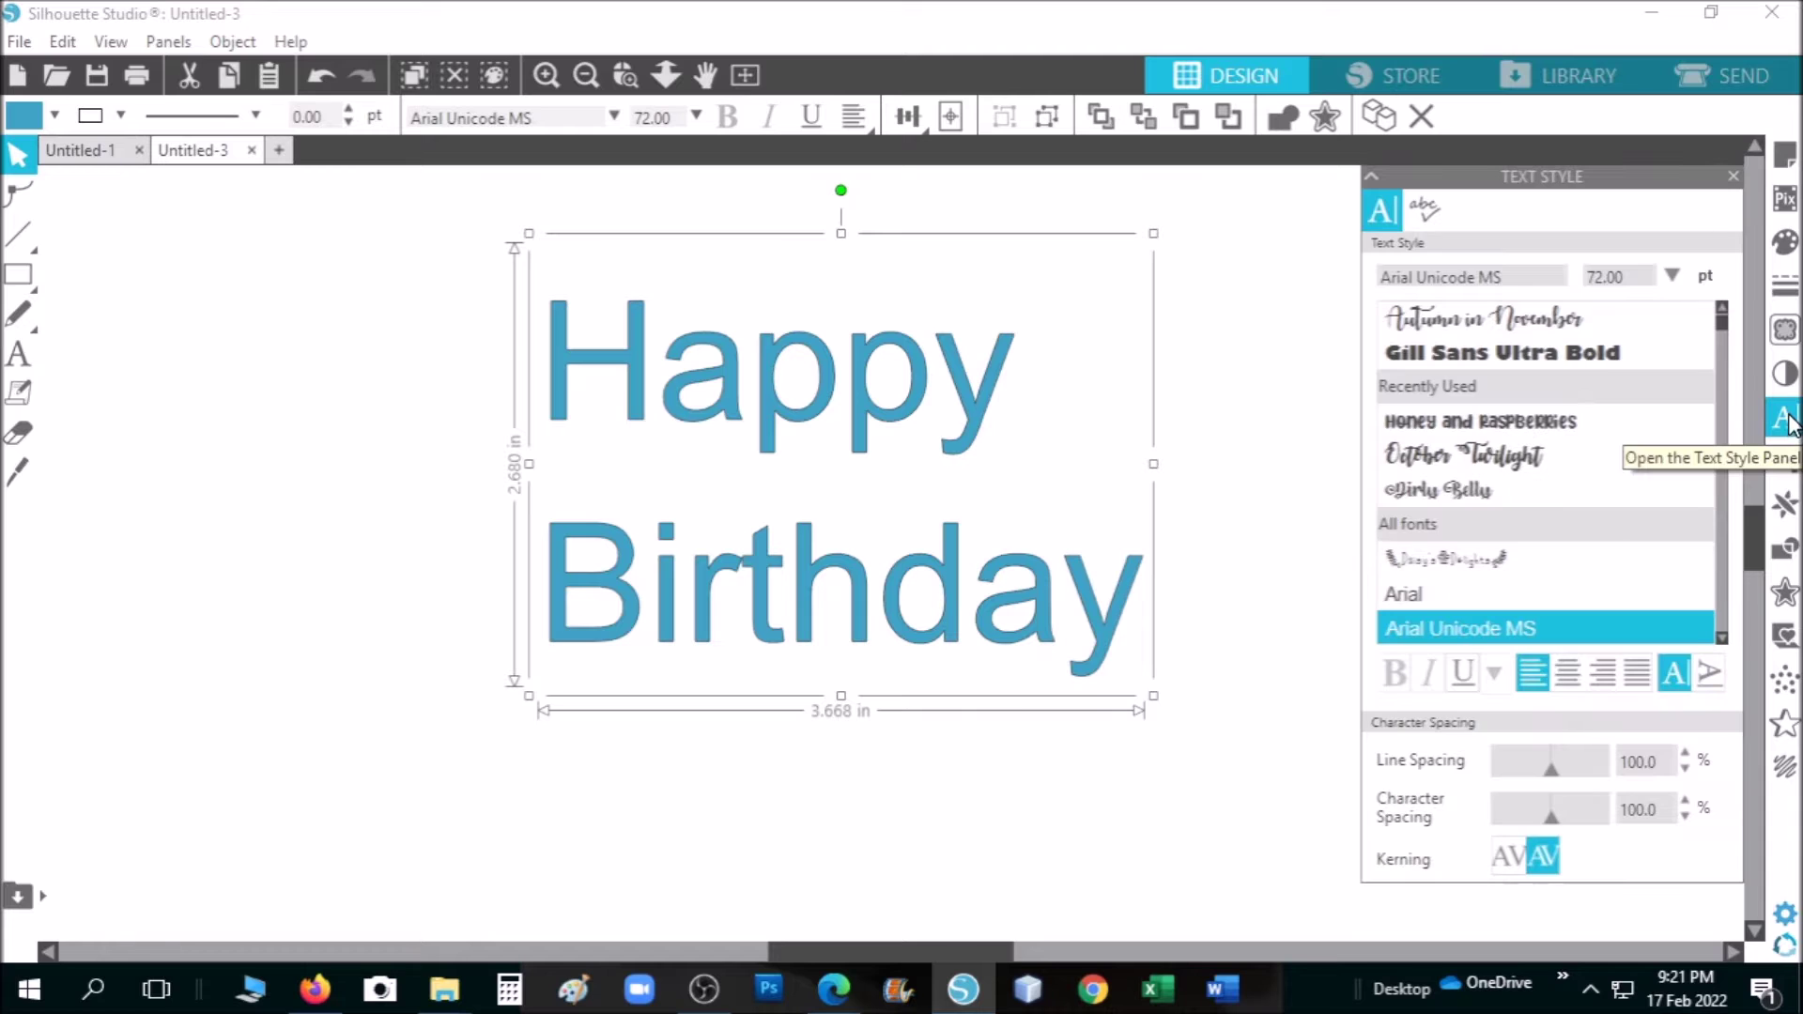
{"action": "left_click", "coordinate": [1564, 675]}
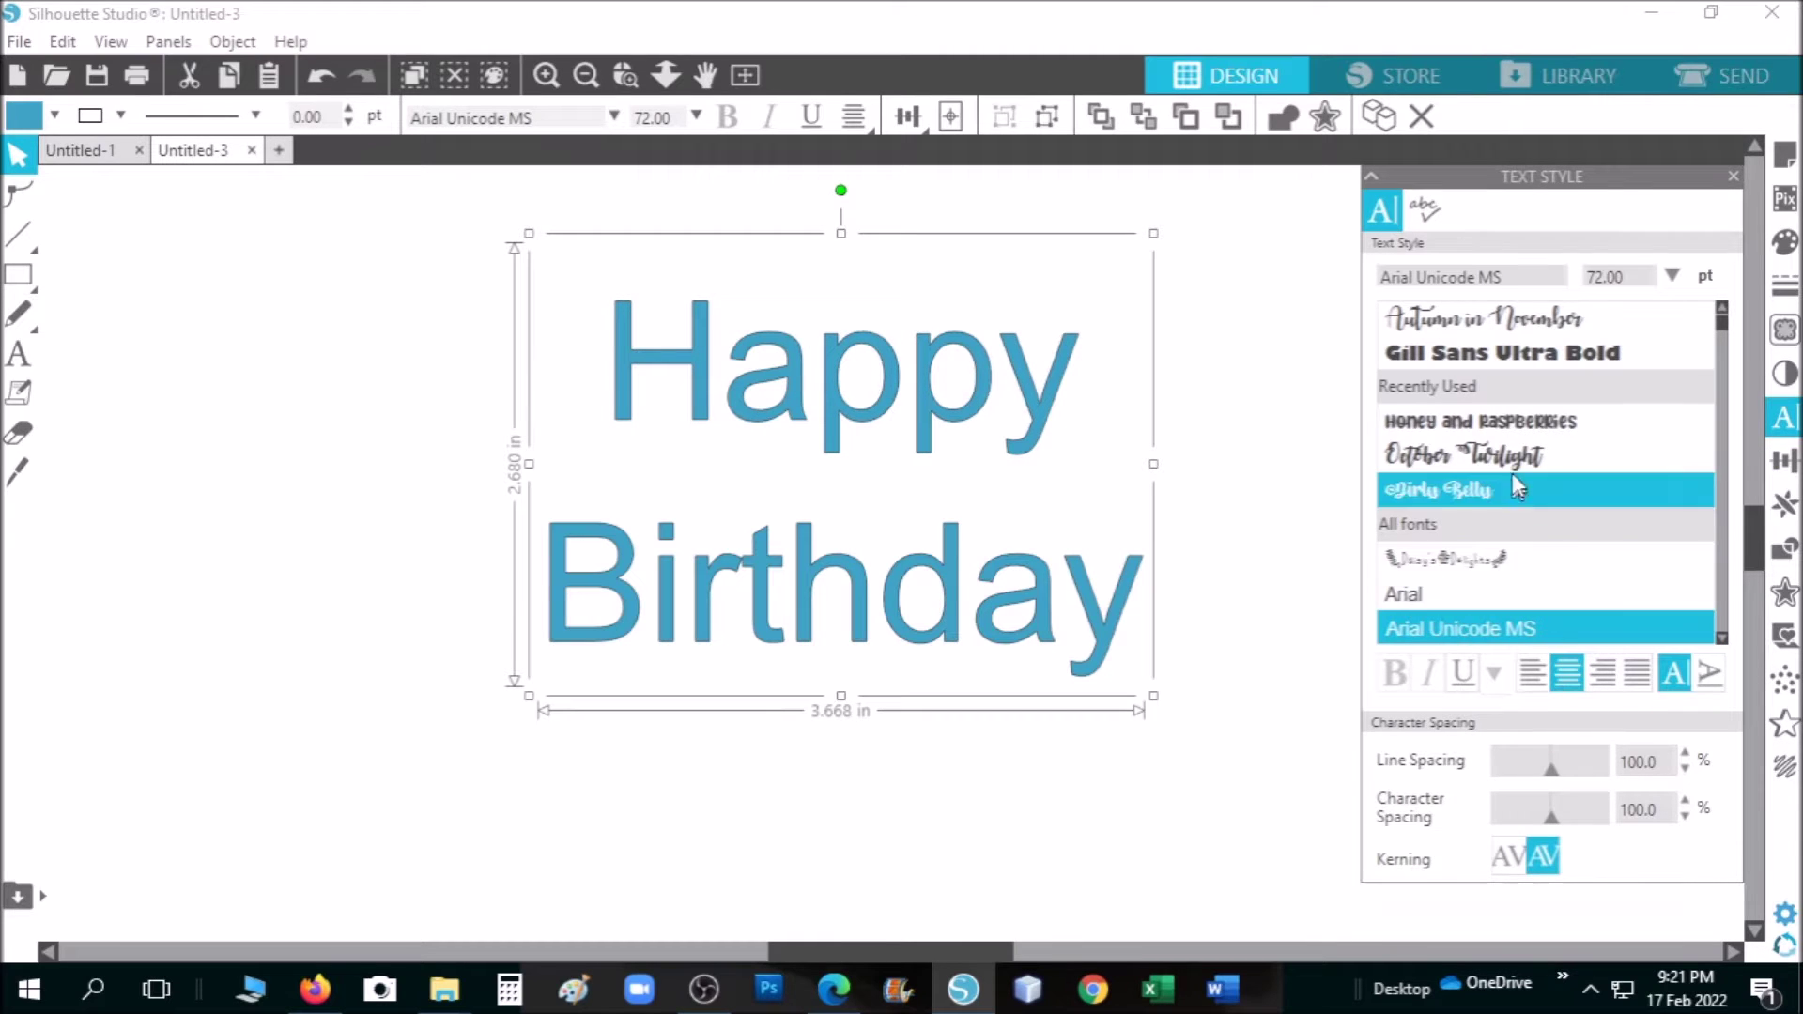
{"action": "scroll", "coordinate": [1502, 423], "scroll_direction": "up", "scroll_amount": 1}
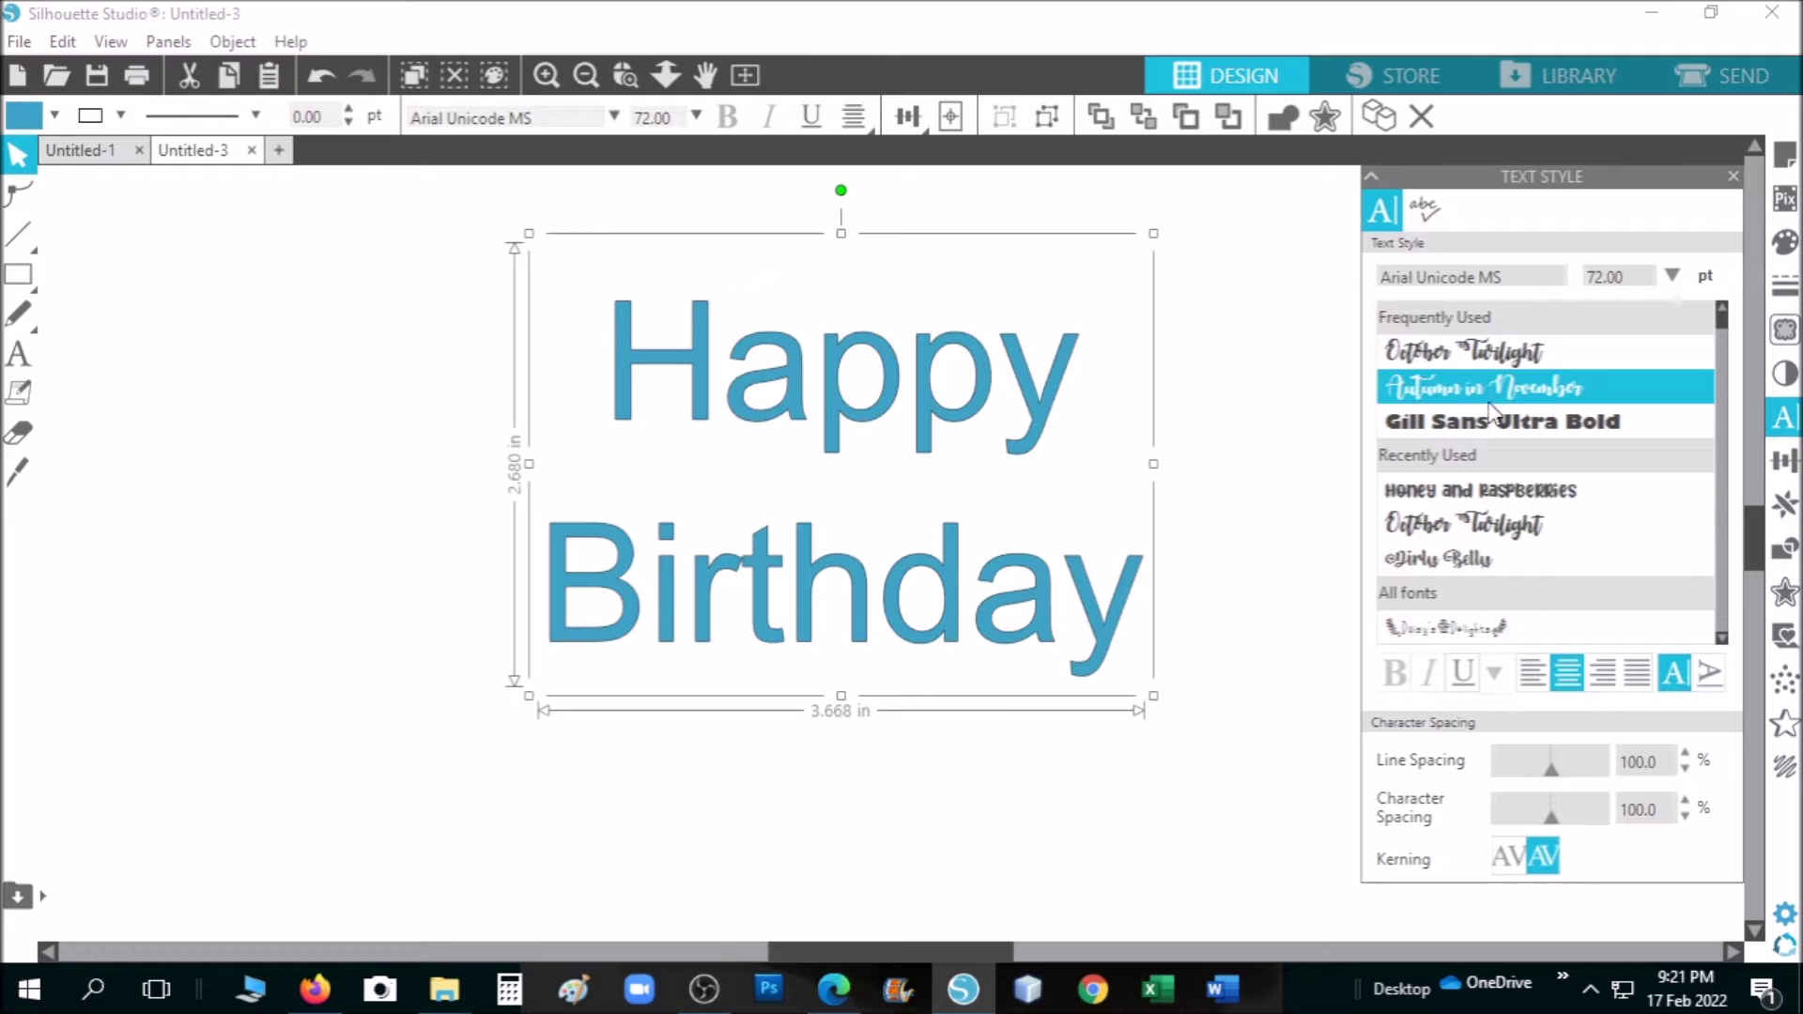
{"action": "left_click", "coordinate": [1619, 504]}
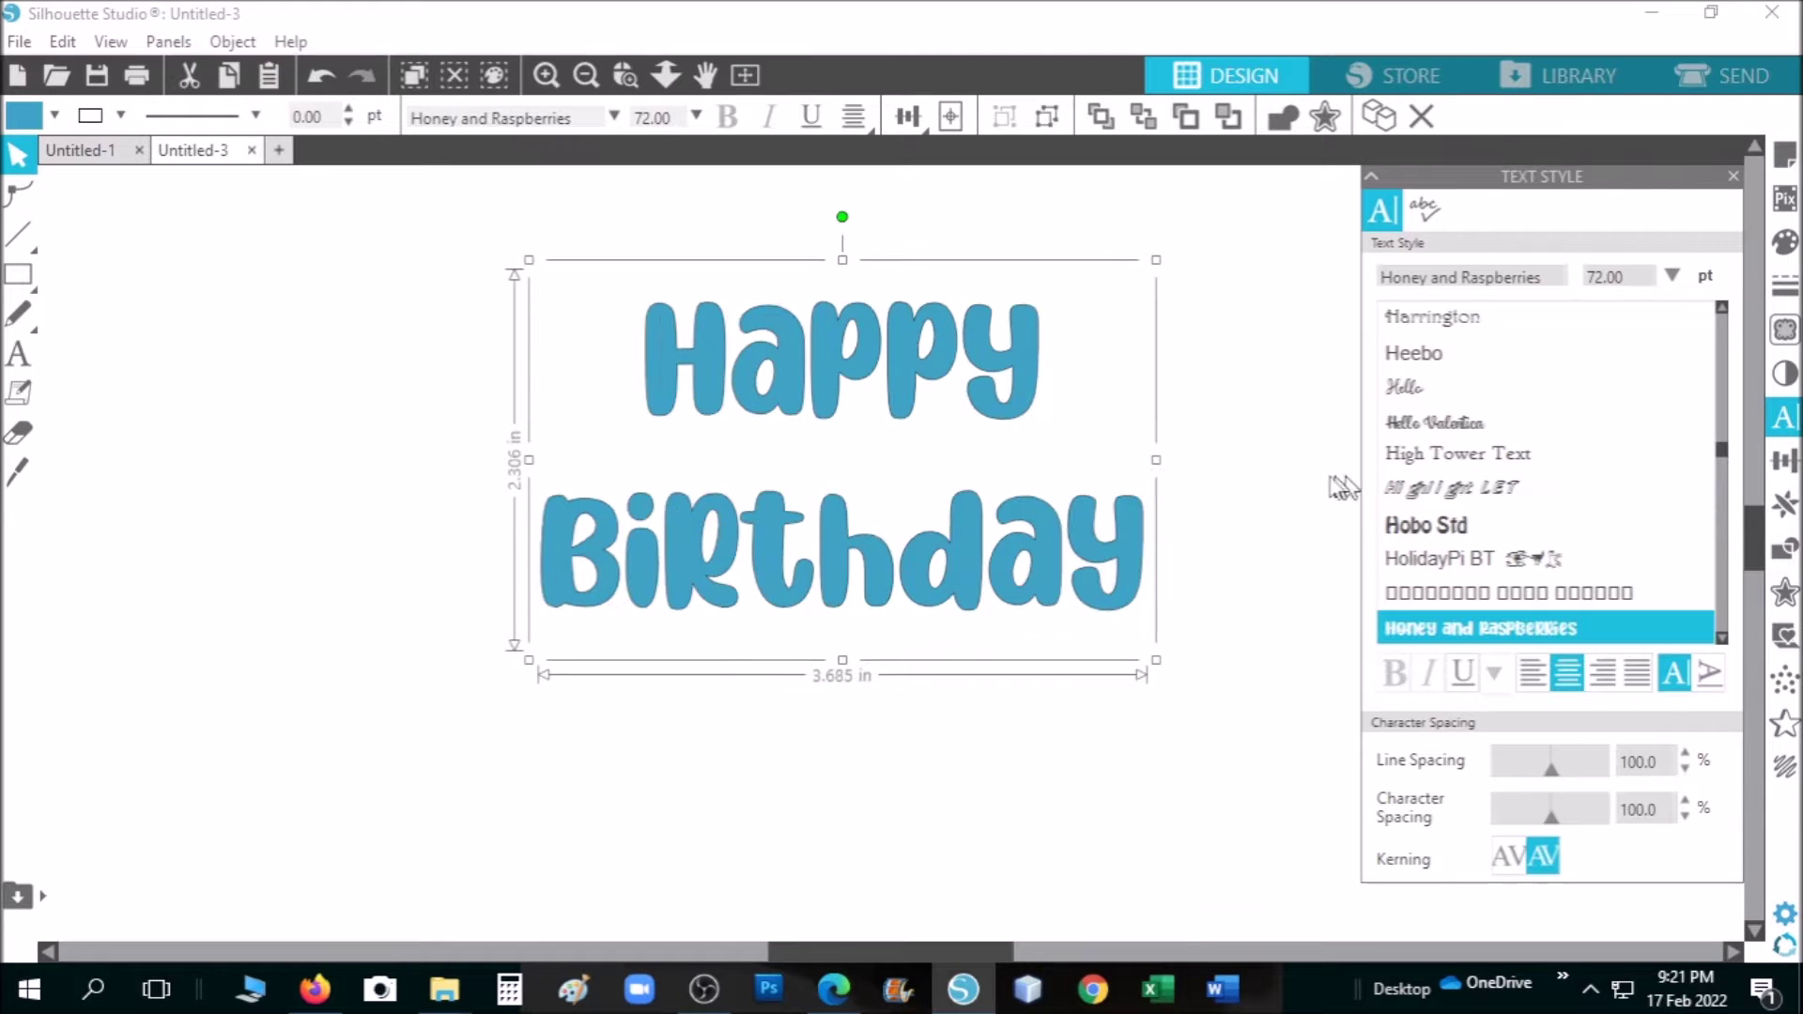
{"action": "left_click", "coordinate": [1202, 504]}
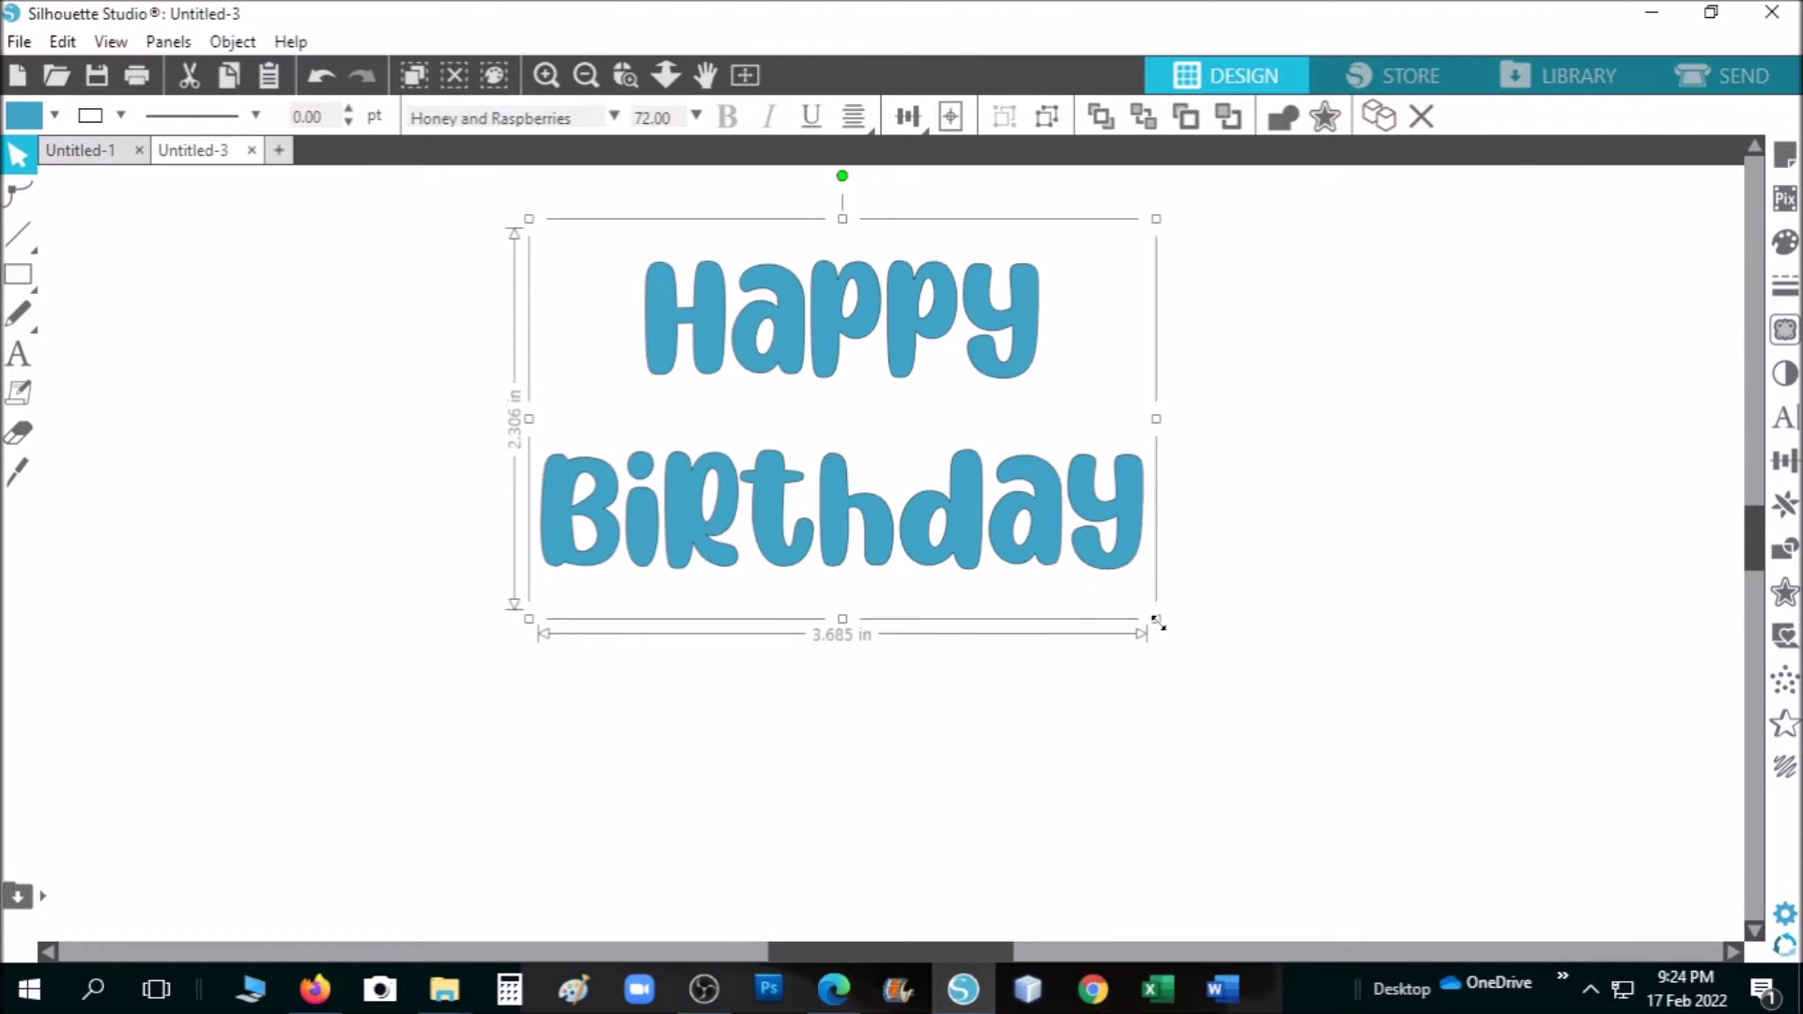
Enlarge the Happy Birthday text to about 5.89 in wide and weld it into letter shapes
{"action": "left_click_drag", "start_coordinate": [1156, 623], "coordinate": [1501, 921]}
{"action": "left_click_drag", "start_coordinate": [1473, 708], "coordinate": [1380, 653]}
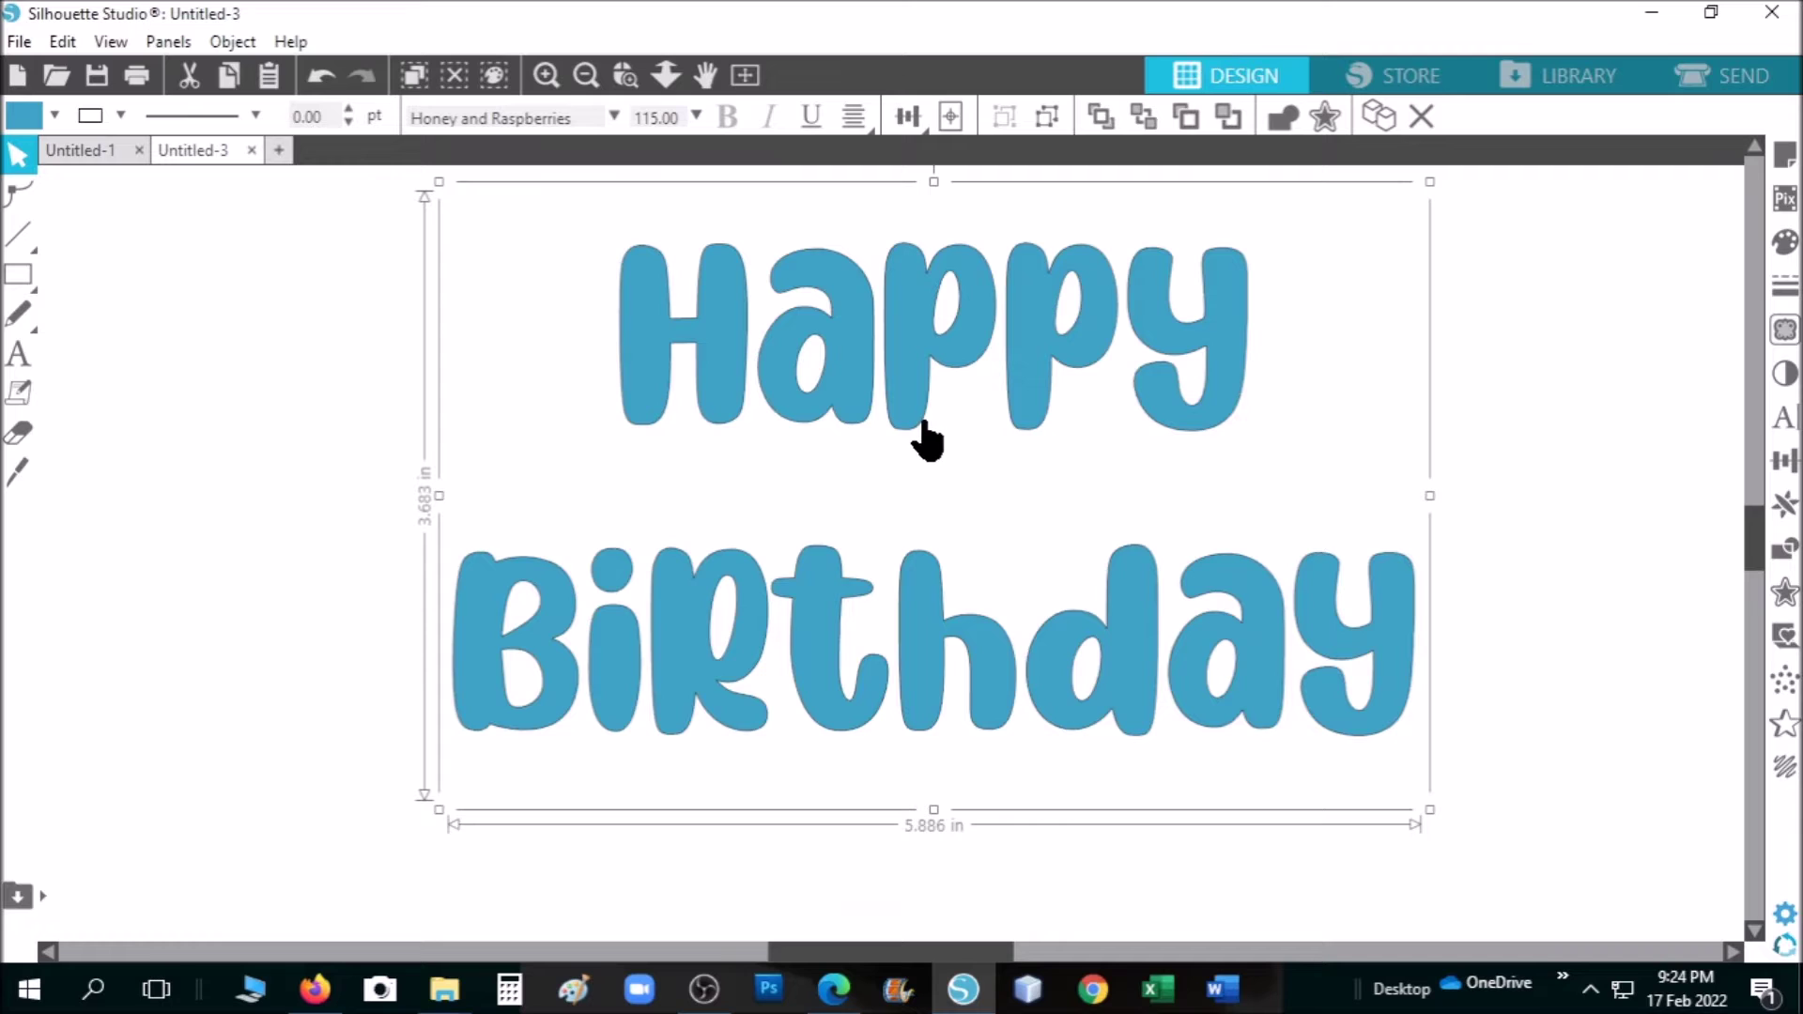
{"action": "left_click", "coordinate": [1782, 547]}
{"action": "left_click", "coordinate": [1456, 254]}
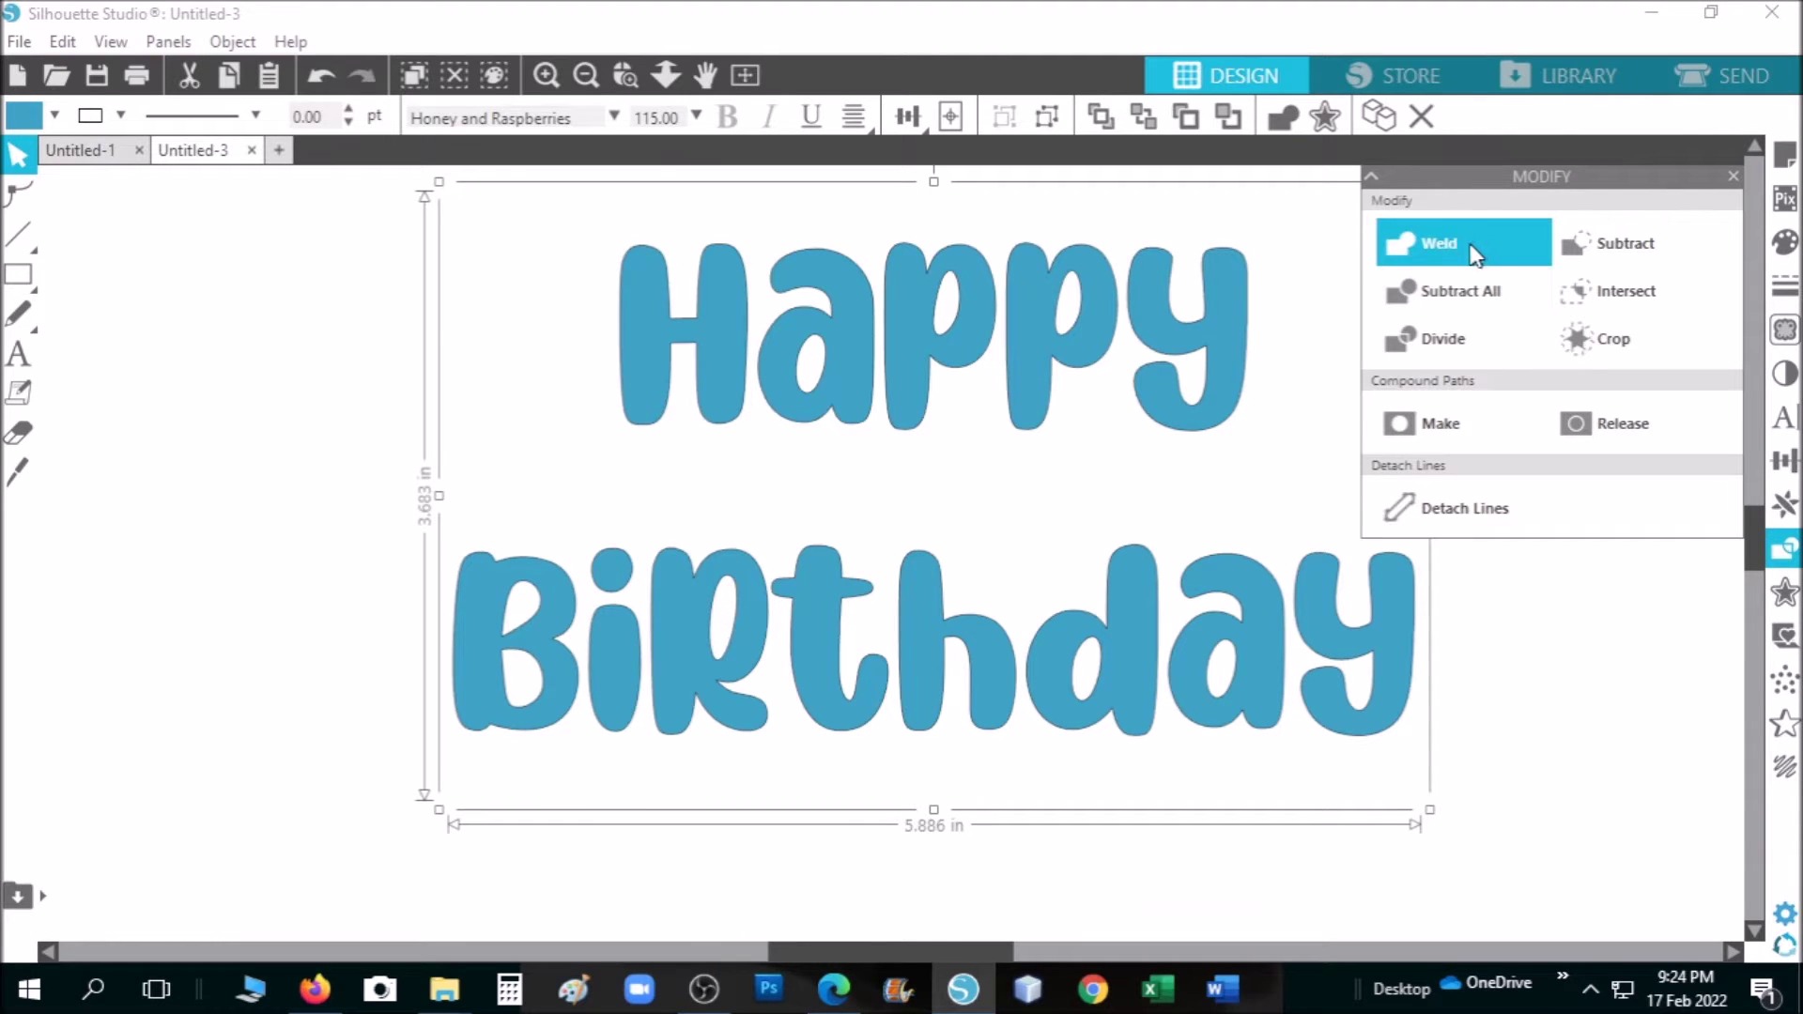
{"action": "left_click", "coordinate": [1491, 258]}
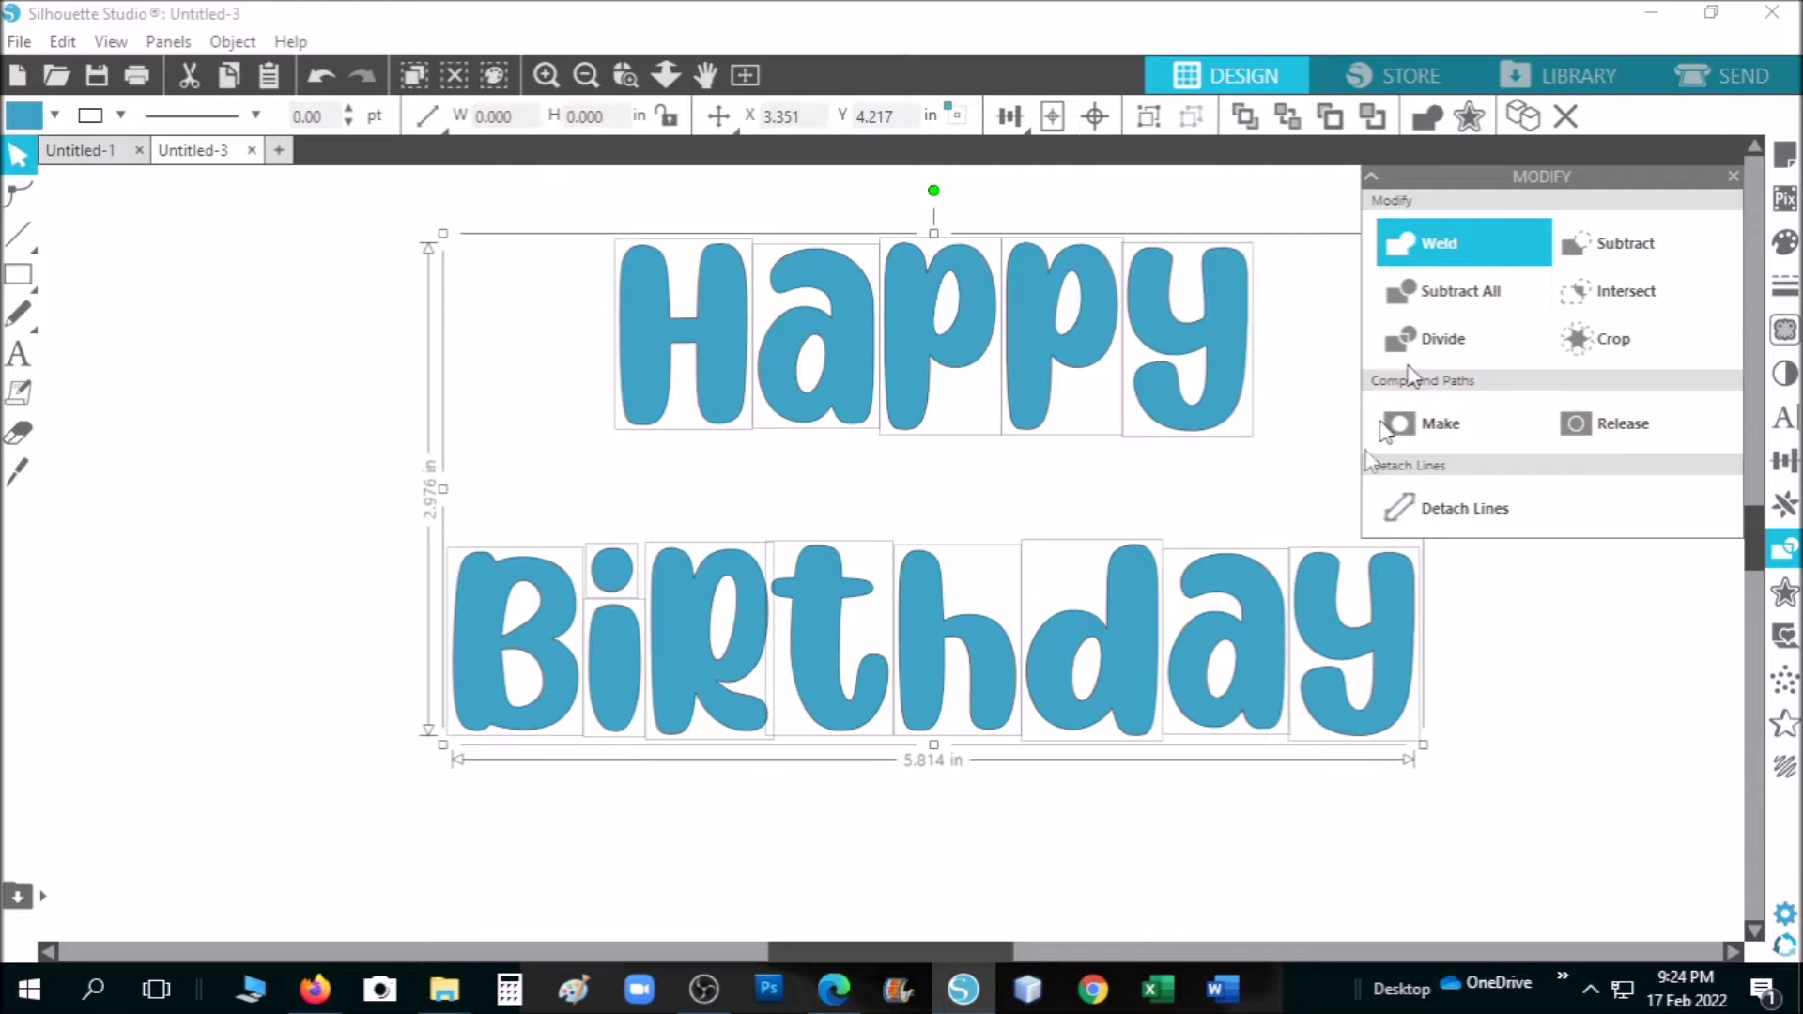
{"action": "left_click", "coordinate": [1500, 631]}
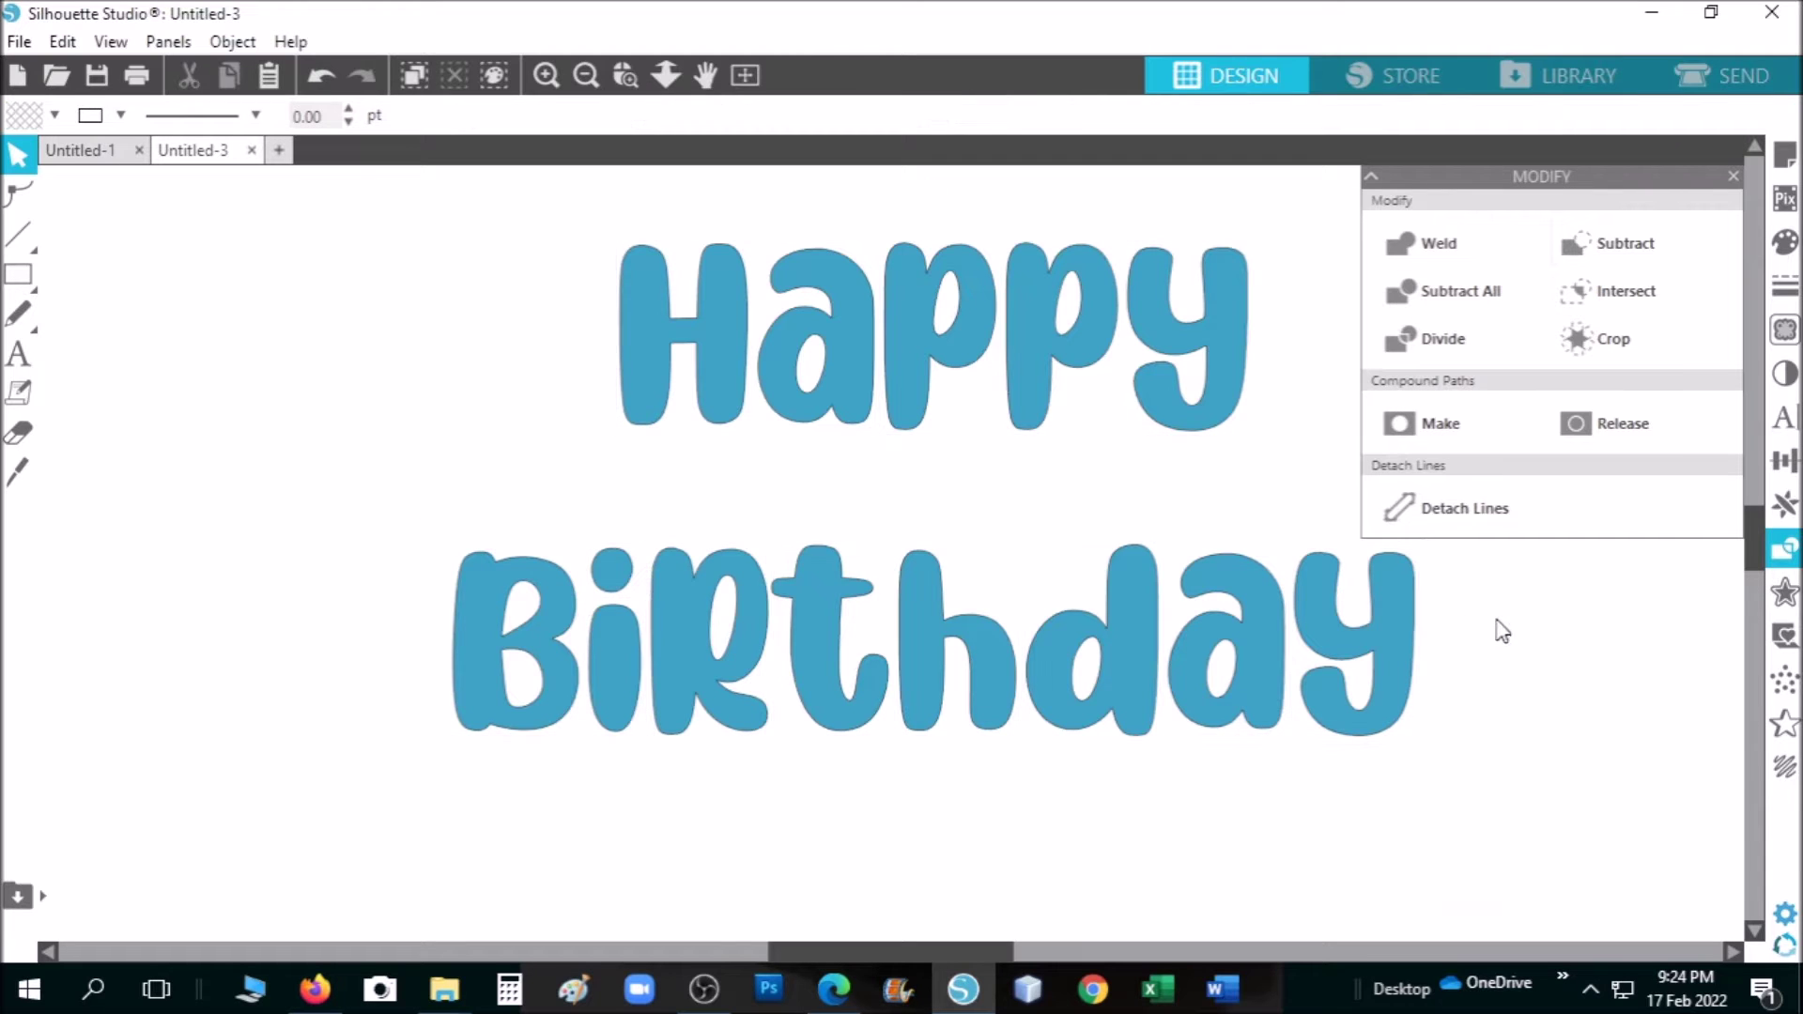
{"action": "left_click", "coordinate": [1733, 177]}
Tilt the "a" of Happy slightly counterclockwise and move it against the "H"
{"action": "left_click", "coordinate": [847, 410]}
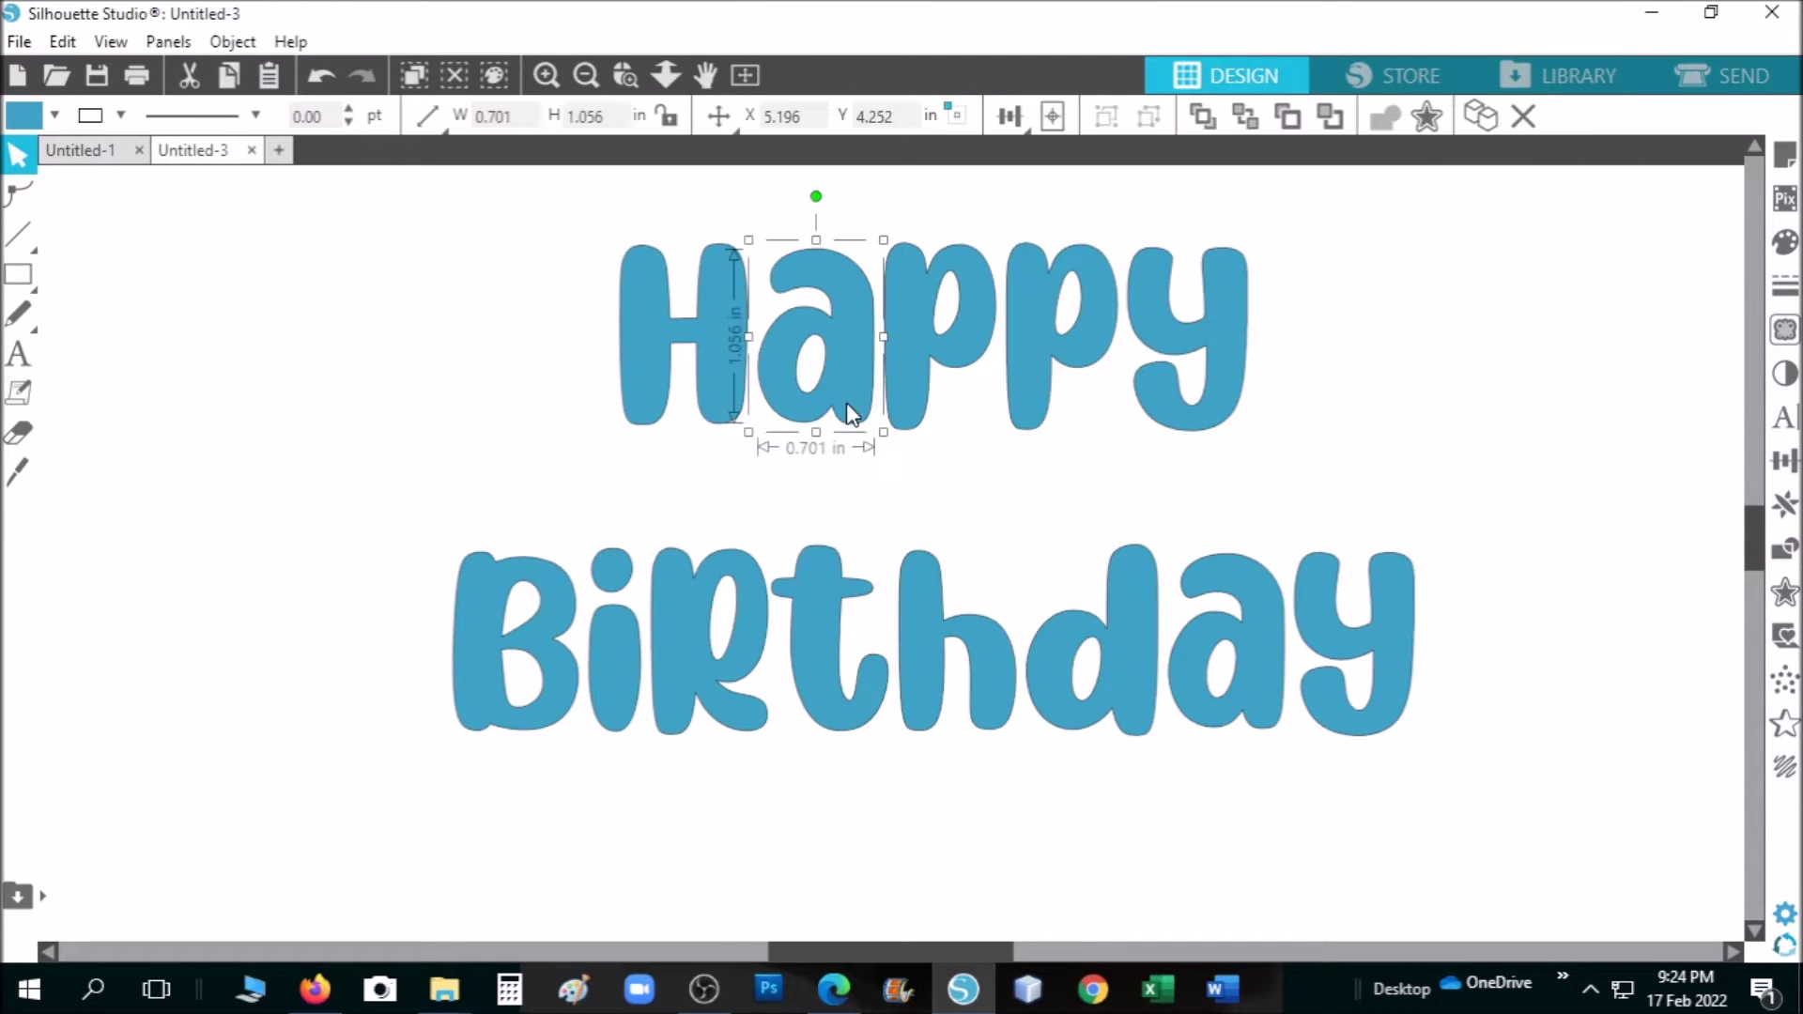
{"action": "left_click_drag", "start_coordinate": [818, 197], "coordinate": [793, 198]}
{"action": "left_click_drag", "start_coordinate": [804, 353], "coordinate": [790, 353]}
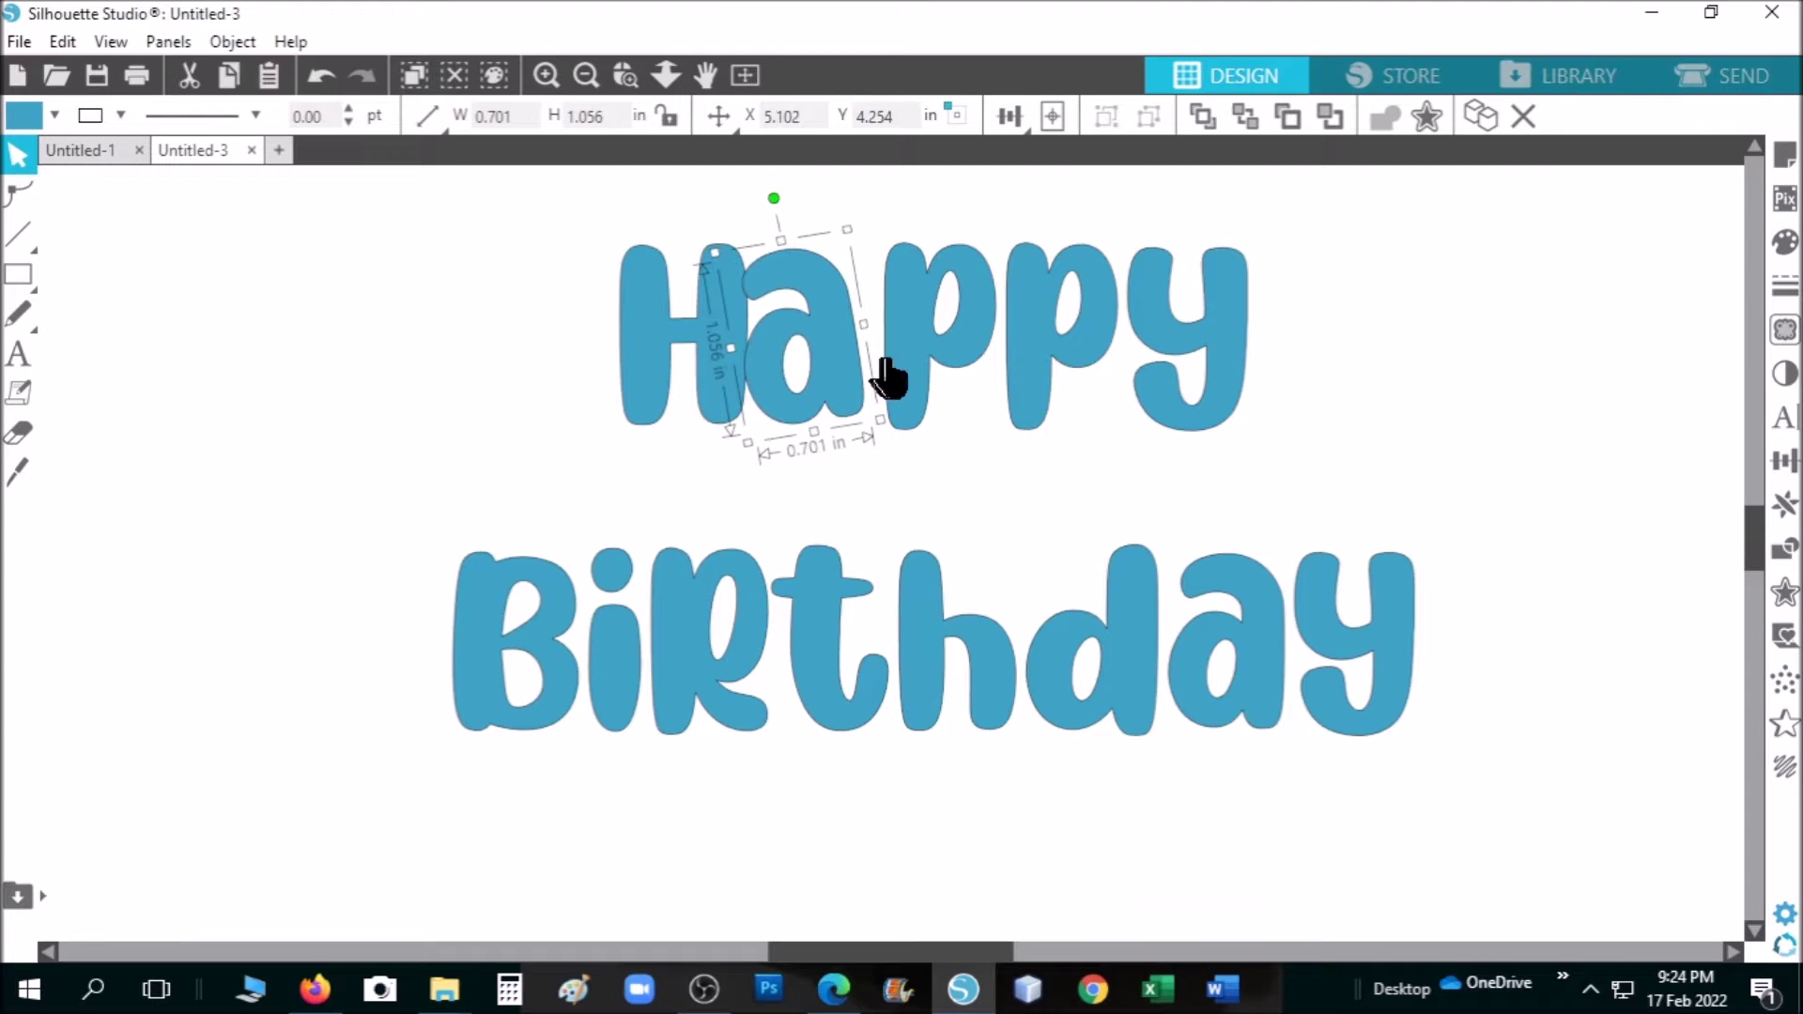
Move both "p" letters and the "y" of Happy until they overlap their neighbours, tilting the "y" slightly clockwise
{"action": "left_click", "coordinate": [911, 366]}
{"action": "left_click_drag", "start_coordinate": [909, 354], "coordinate": [883, 355]}
{"action": "left_click_drag", "start_coordinate": [1056, 375], "coordinate": [1017, 363]}
{"action": "left_click_drag", "start_coordinate": [1210, 357], "coordinate": [1168, 336]}
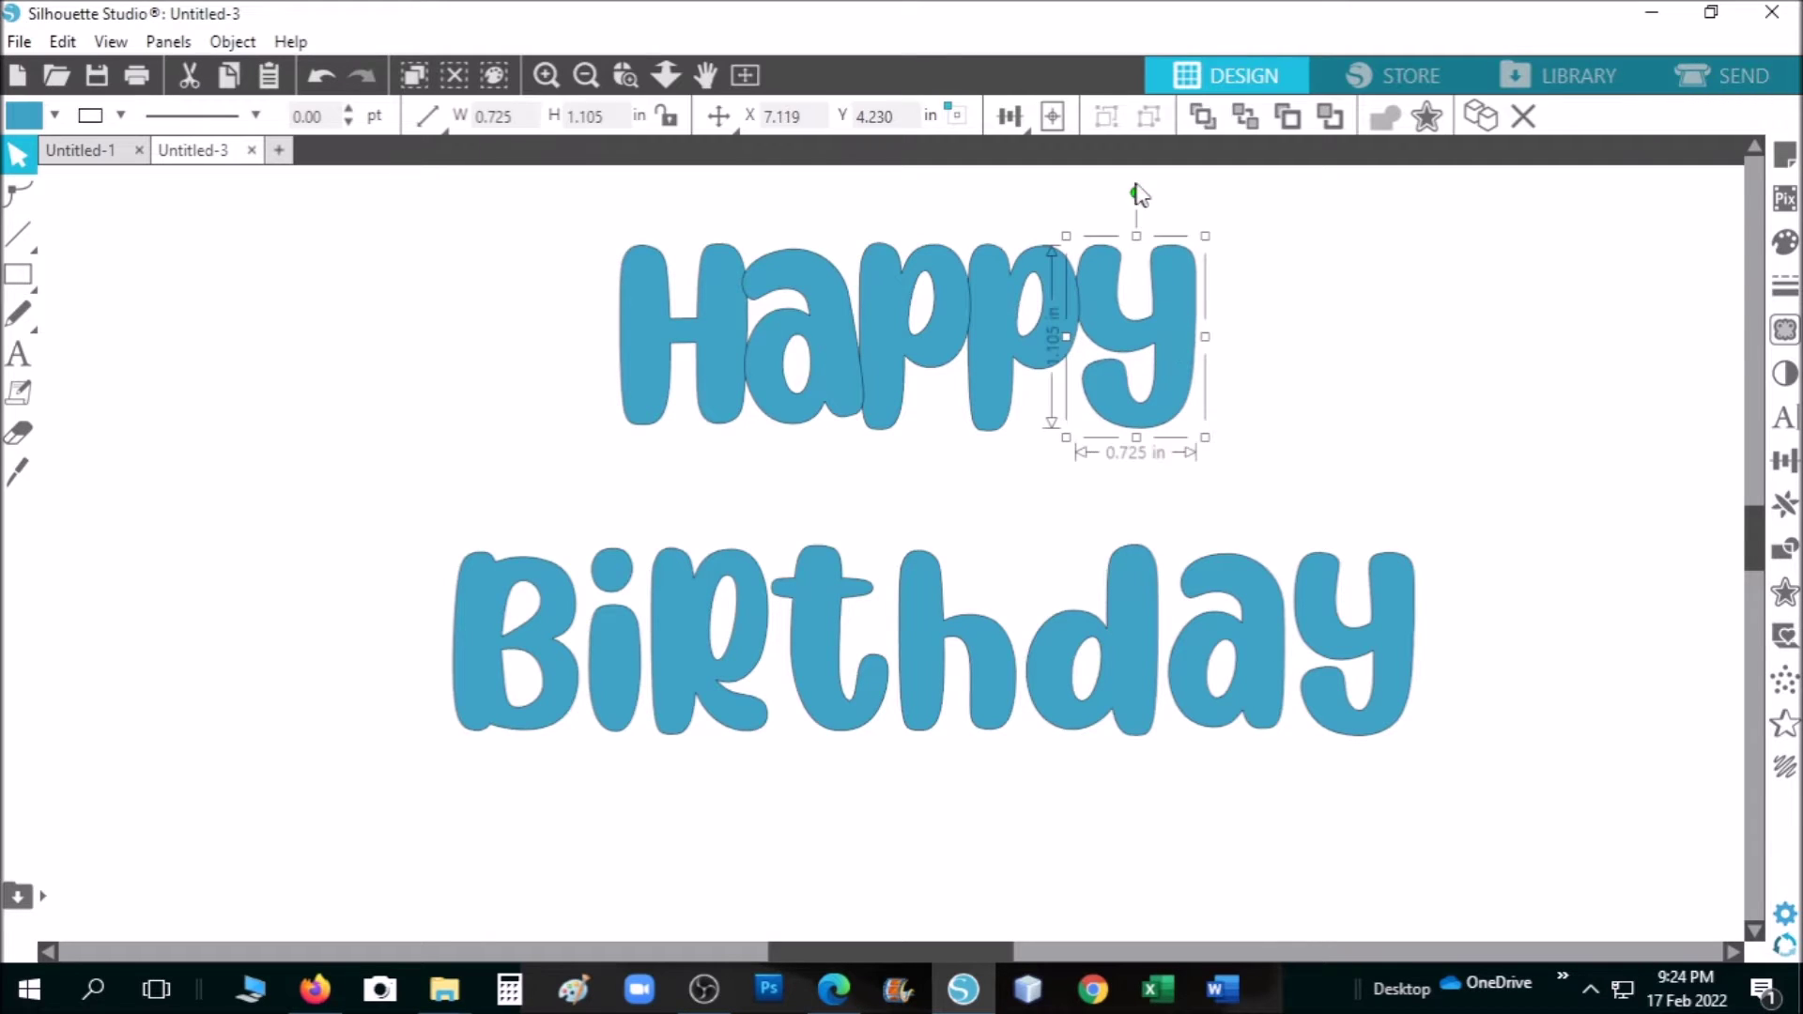
{"action": "left_click_drag", "start_coordinate": [1138, 191], "coordinate": [1157, 202]}
{"action": "left_click_drag", "start_coordinate": [1141, 338], "coordinate": [1140, 355]}
Weld the letters of Happy into one shape and shift the word slightly left
{"action": "left_click_drag", "start_coordinate": [523, 229], "coordinate": [1264, 506]}
{"action": "left_click", "coordinate": [1783, 548]}
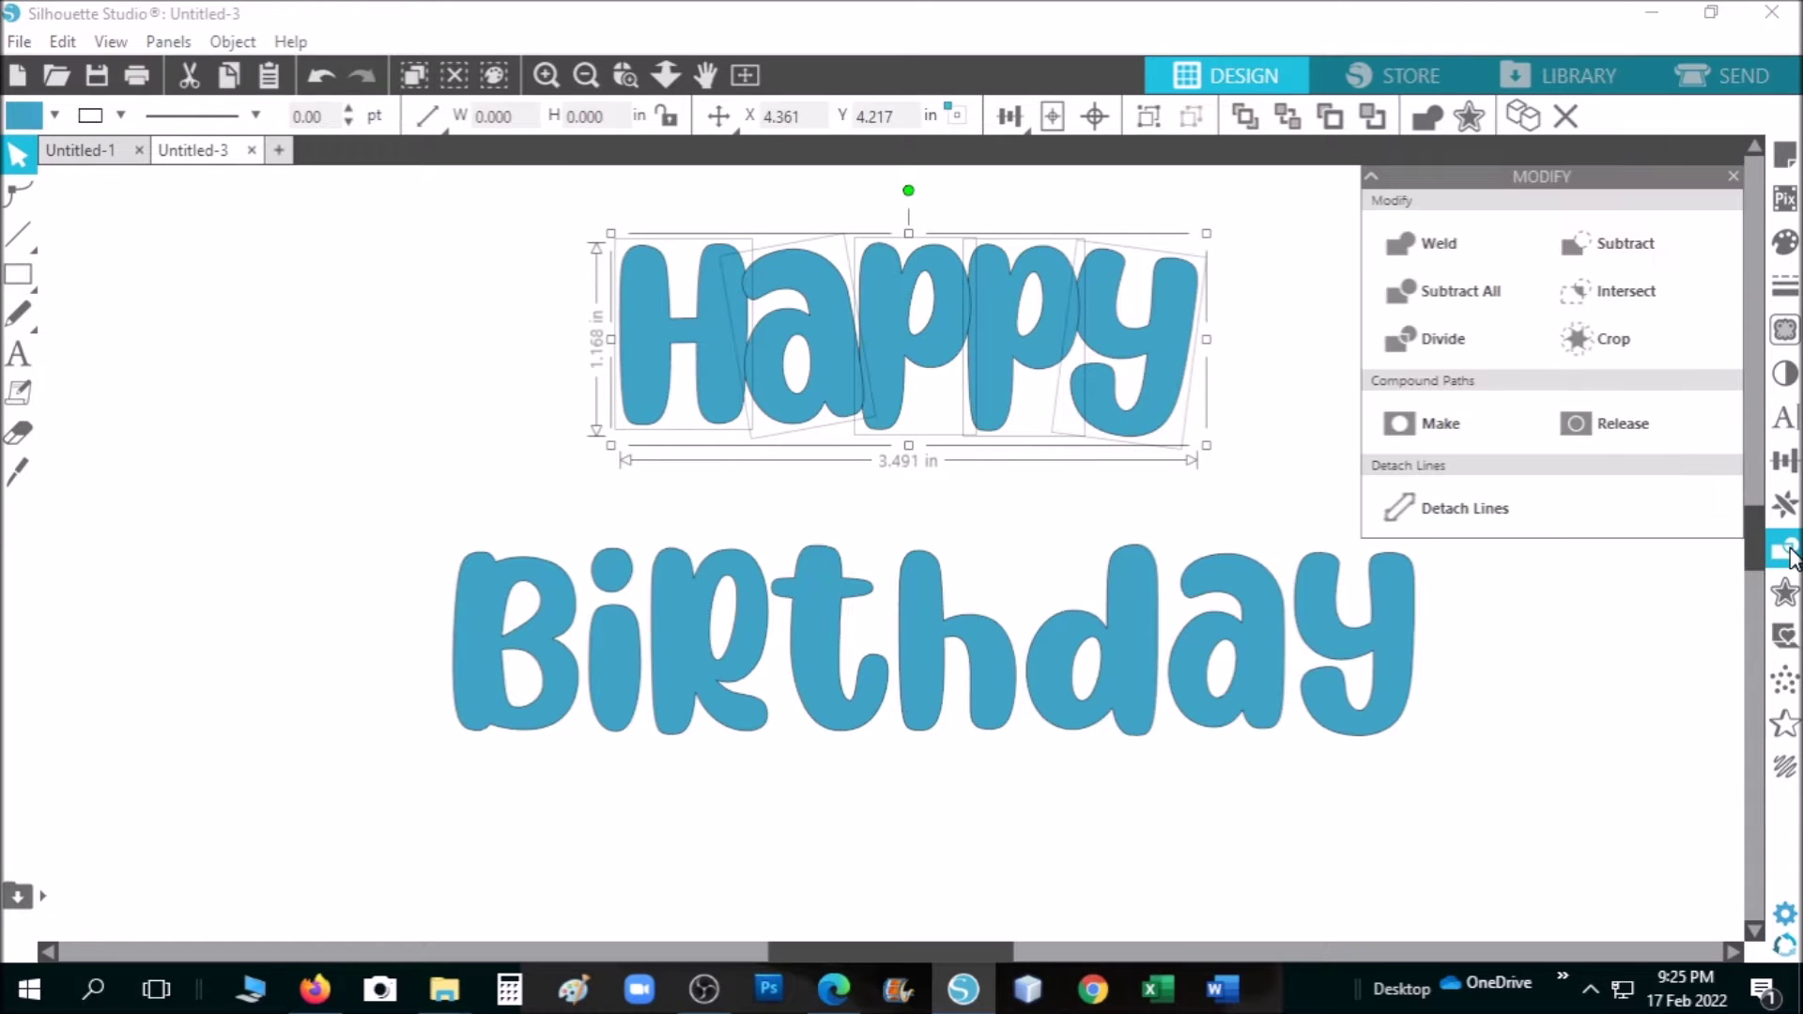
{"action": "left_click", "coordinate": [1476, 264]}
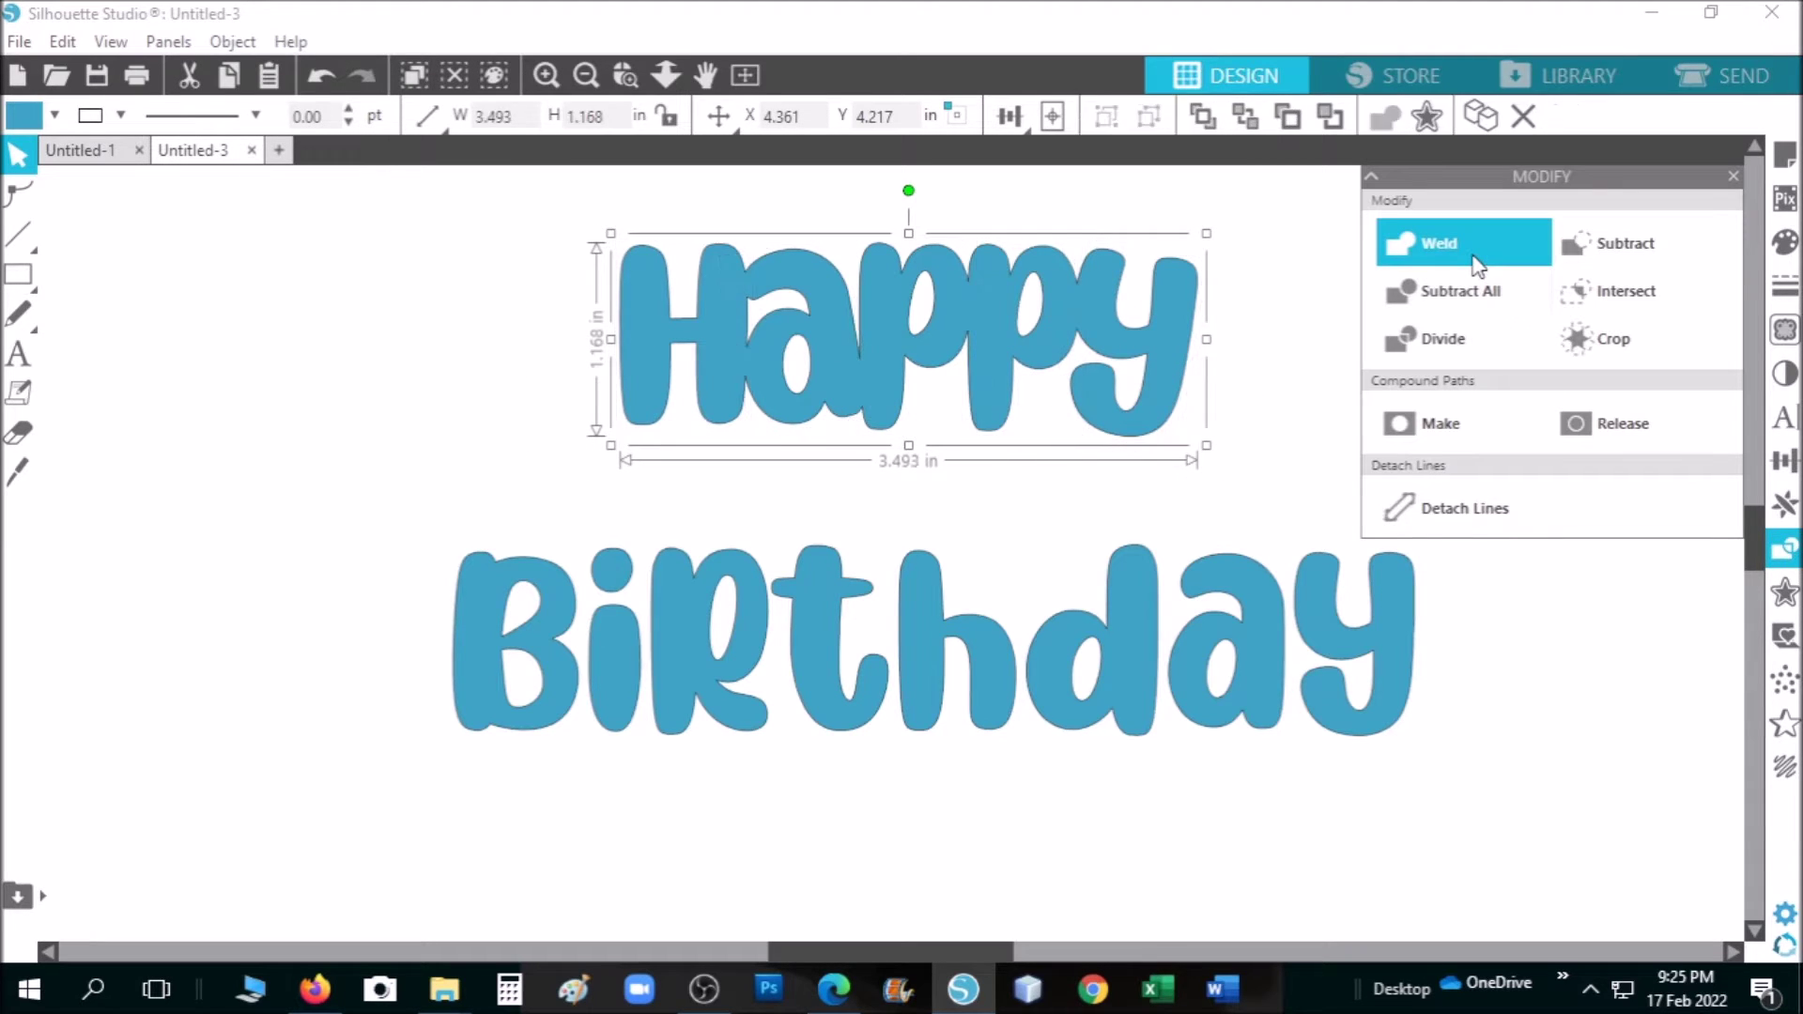
{"action": "left_click", "coordinate": [1054, 499]}
{"action": "left_click_drag", "start_coordinate": [1157, 385], "coordinate": [1128, 383]}
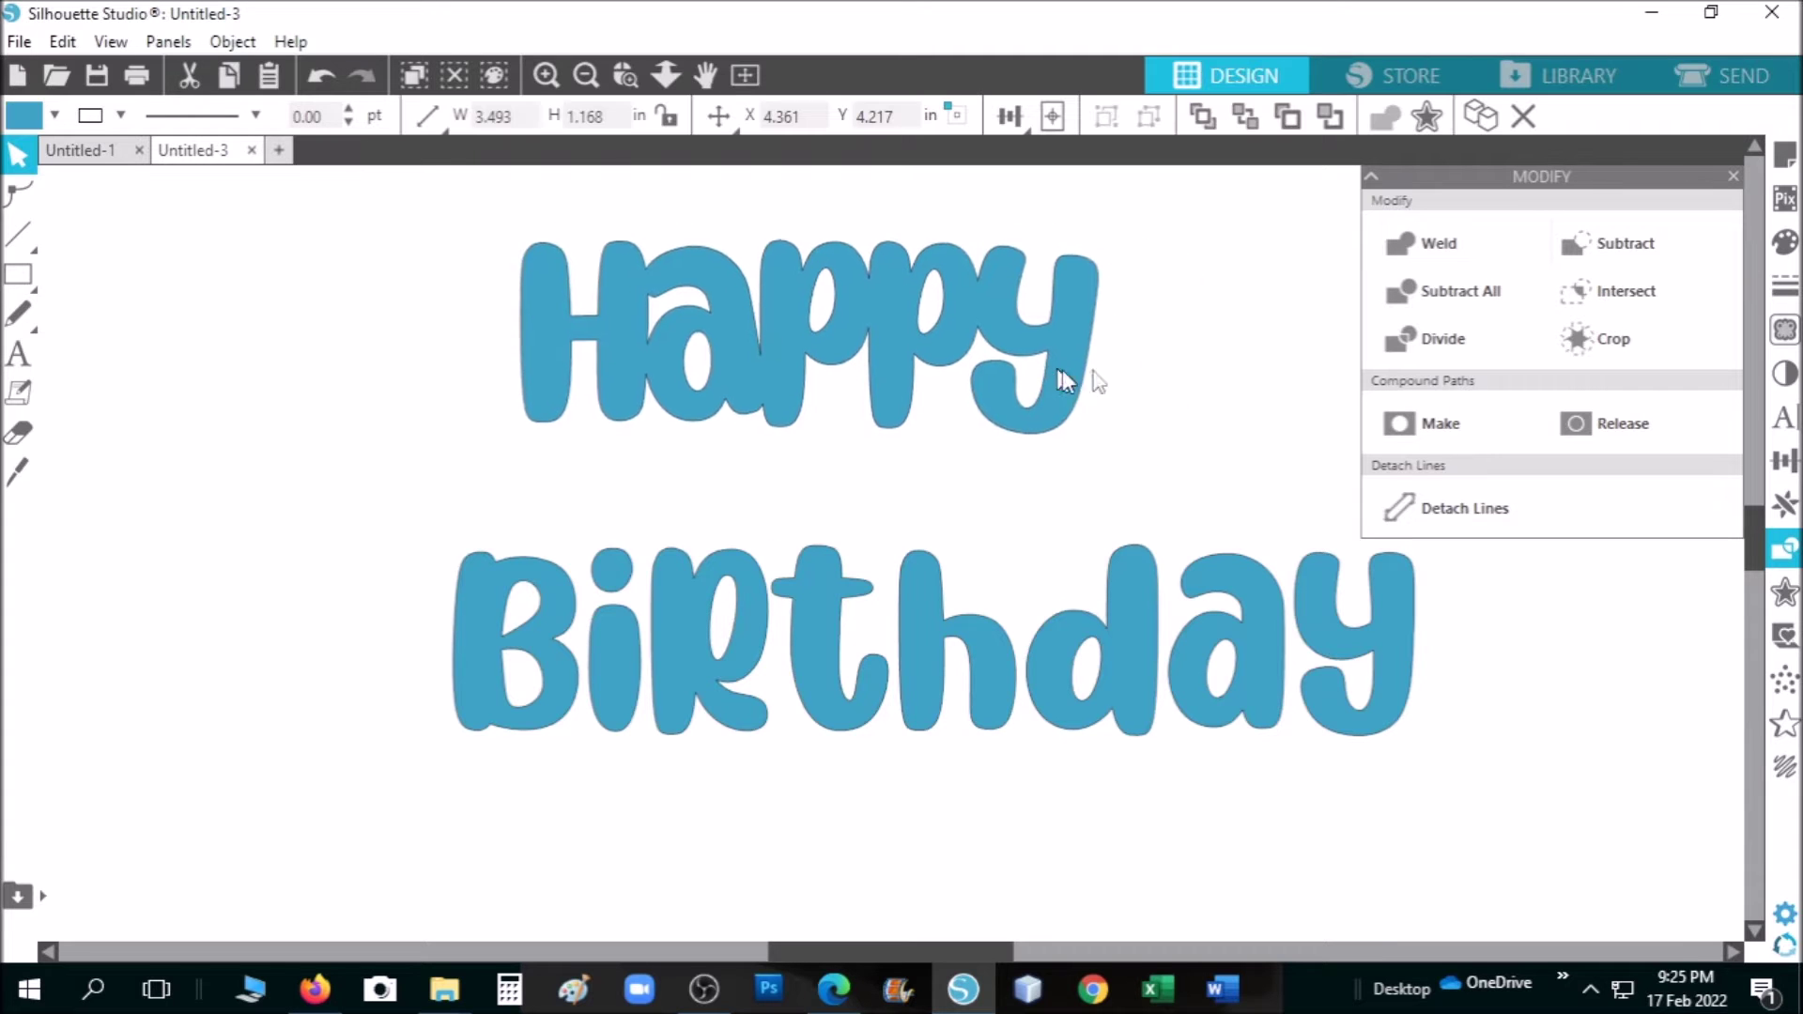
{"action": "left_click", "coordinate": [1188, 460]}
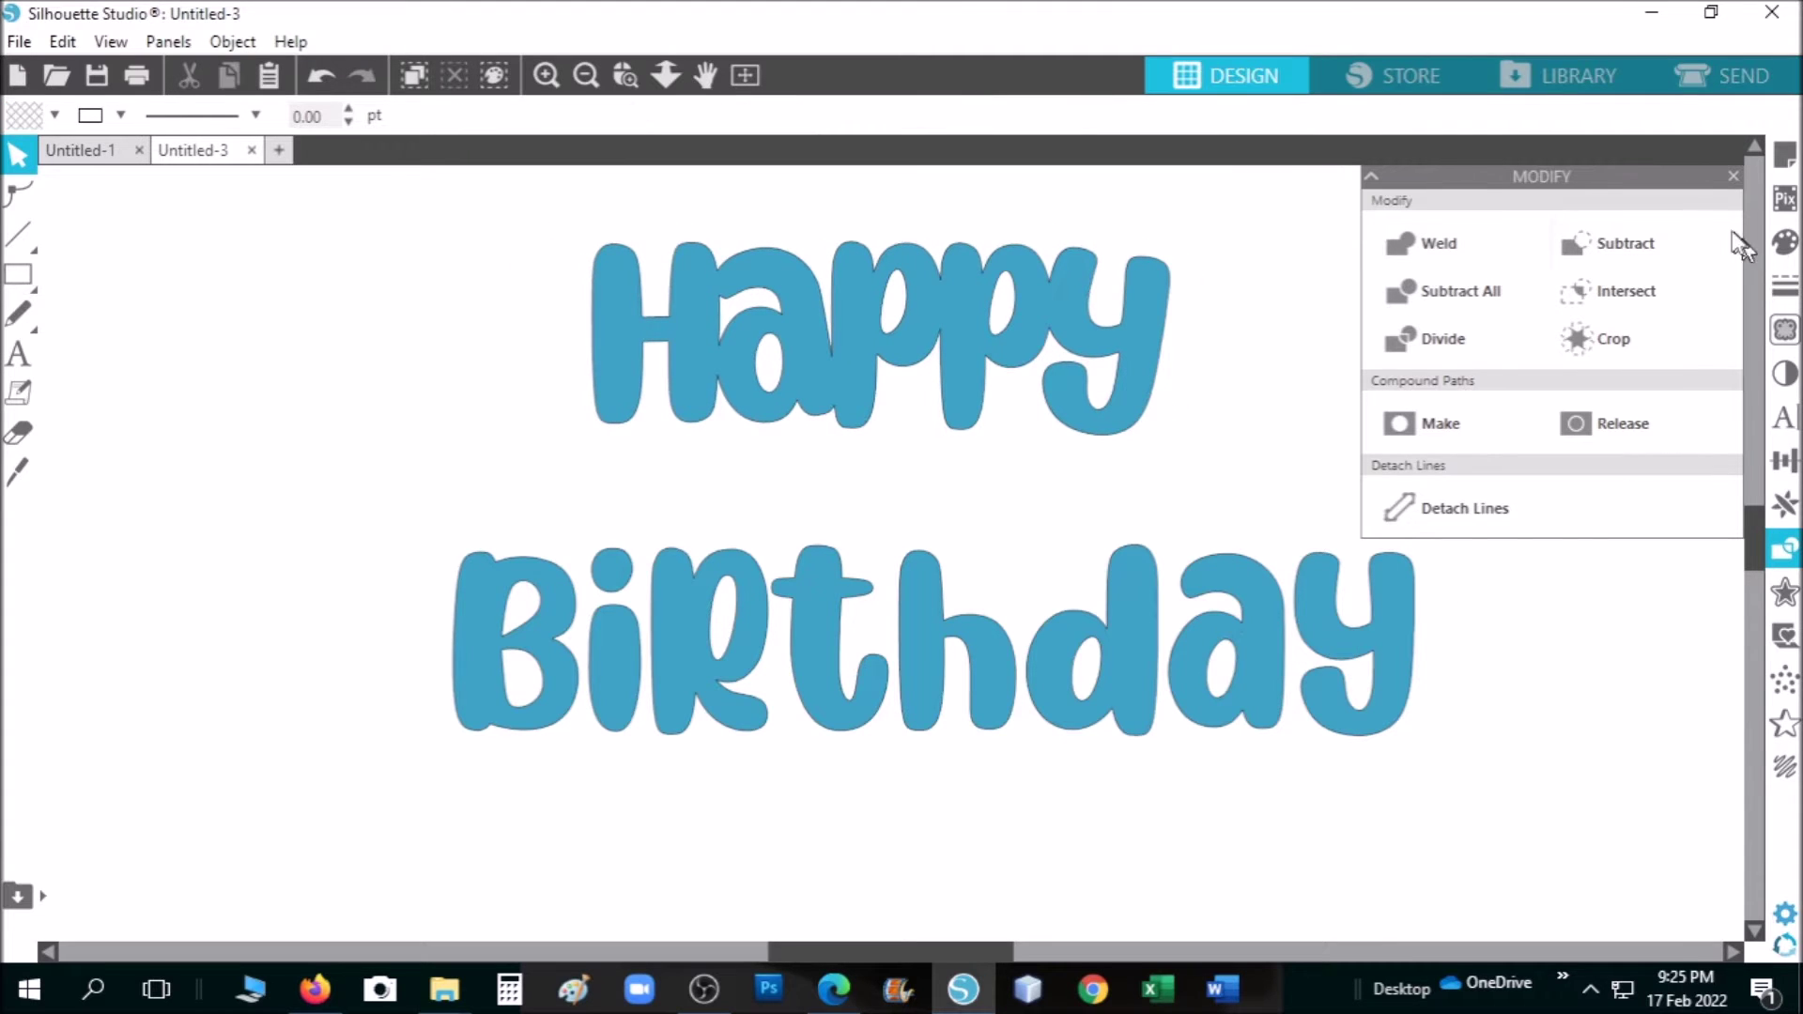
{"action": "left_click", "coordinate": [1733, 177]}
Move the dot of the "i" in Birthday down until it touches the stem
{"action": "scroll", "coordinate": [1089, 779], "scroll_direction": "up", "scroll_amount": 2}
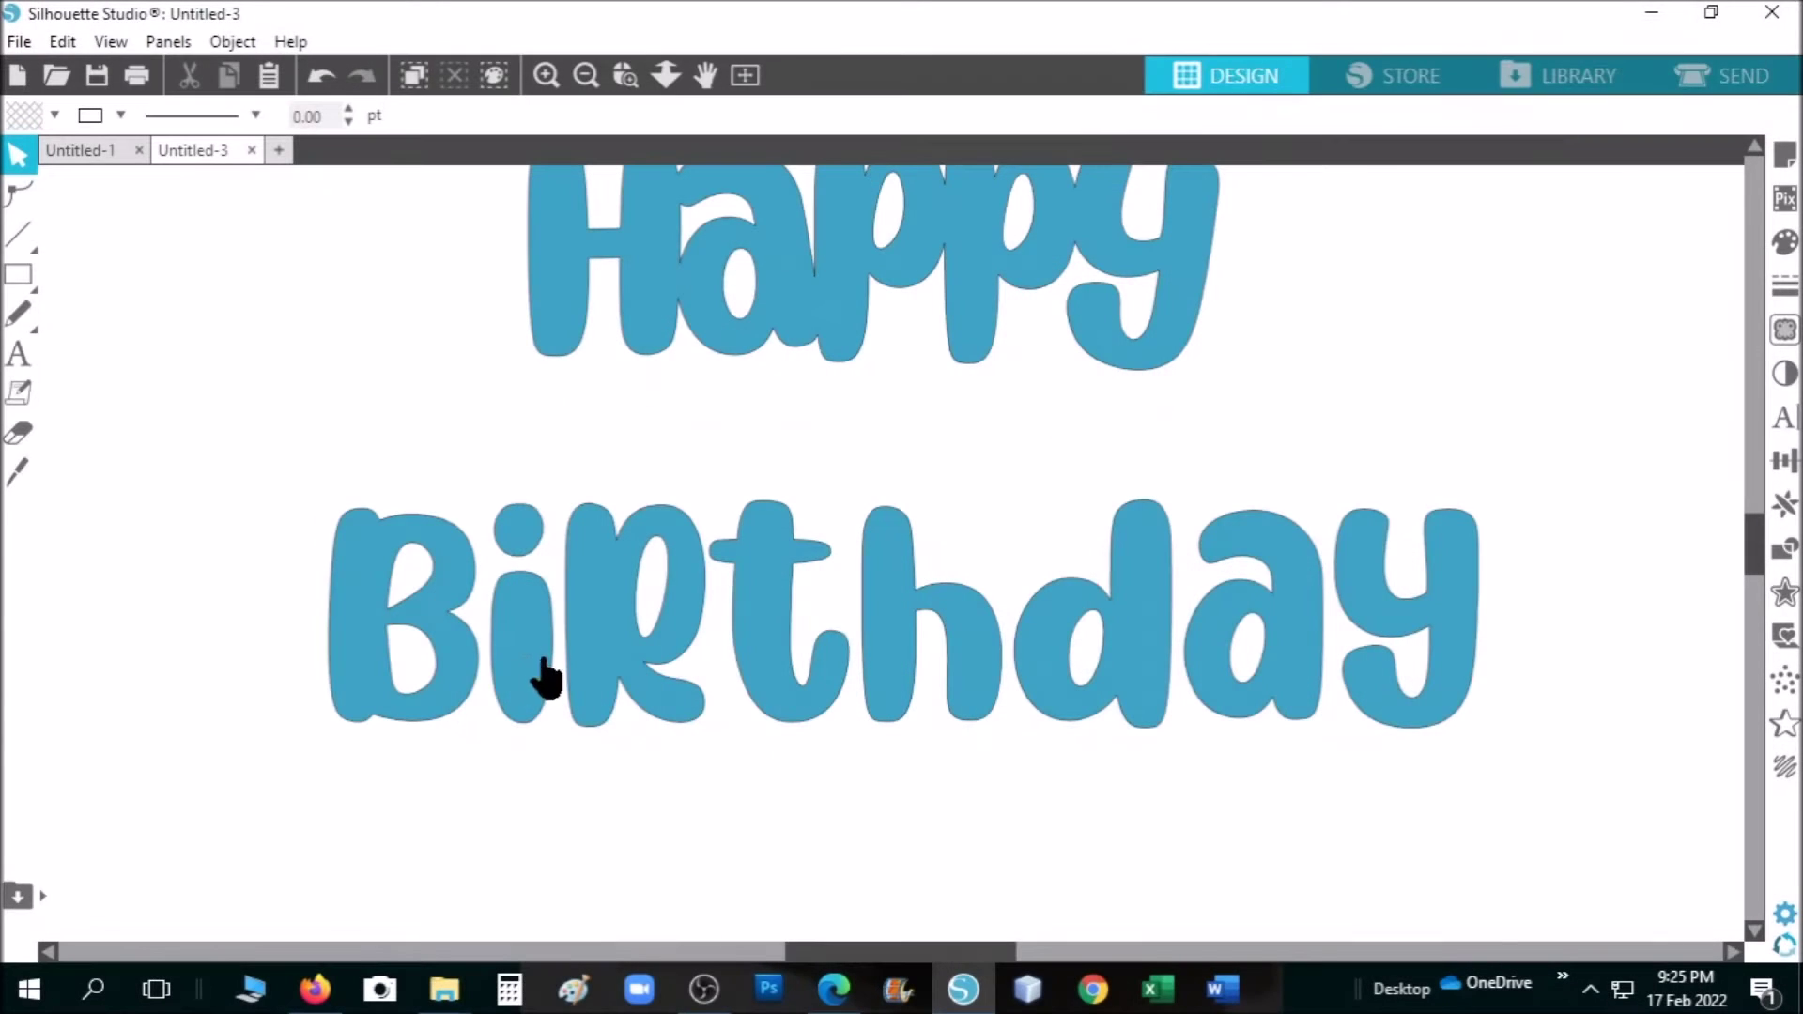
{"action": "left_click", "coordinate": [525, 543]}
{"action": "left_click_drag", "start_coordinate": [520, 553], "coordinate": [520, 561]}
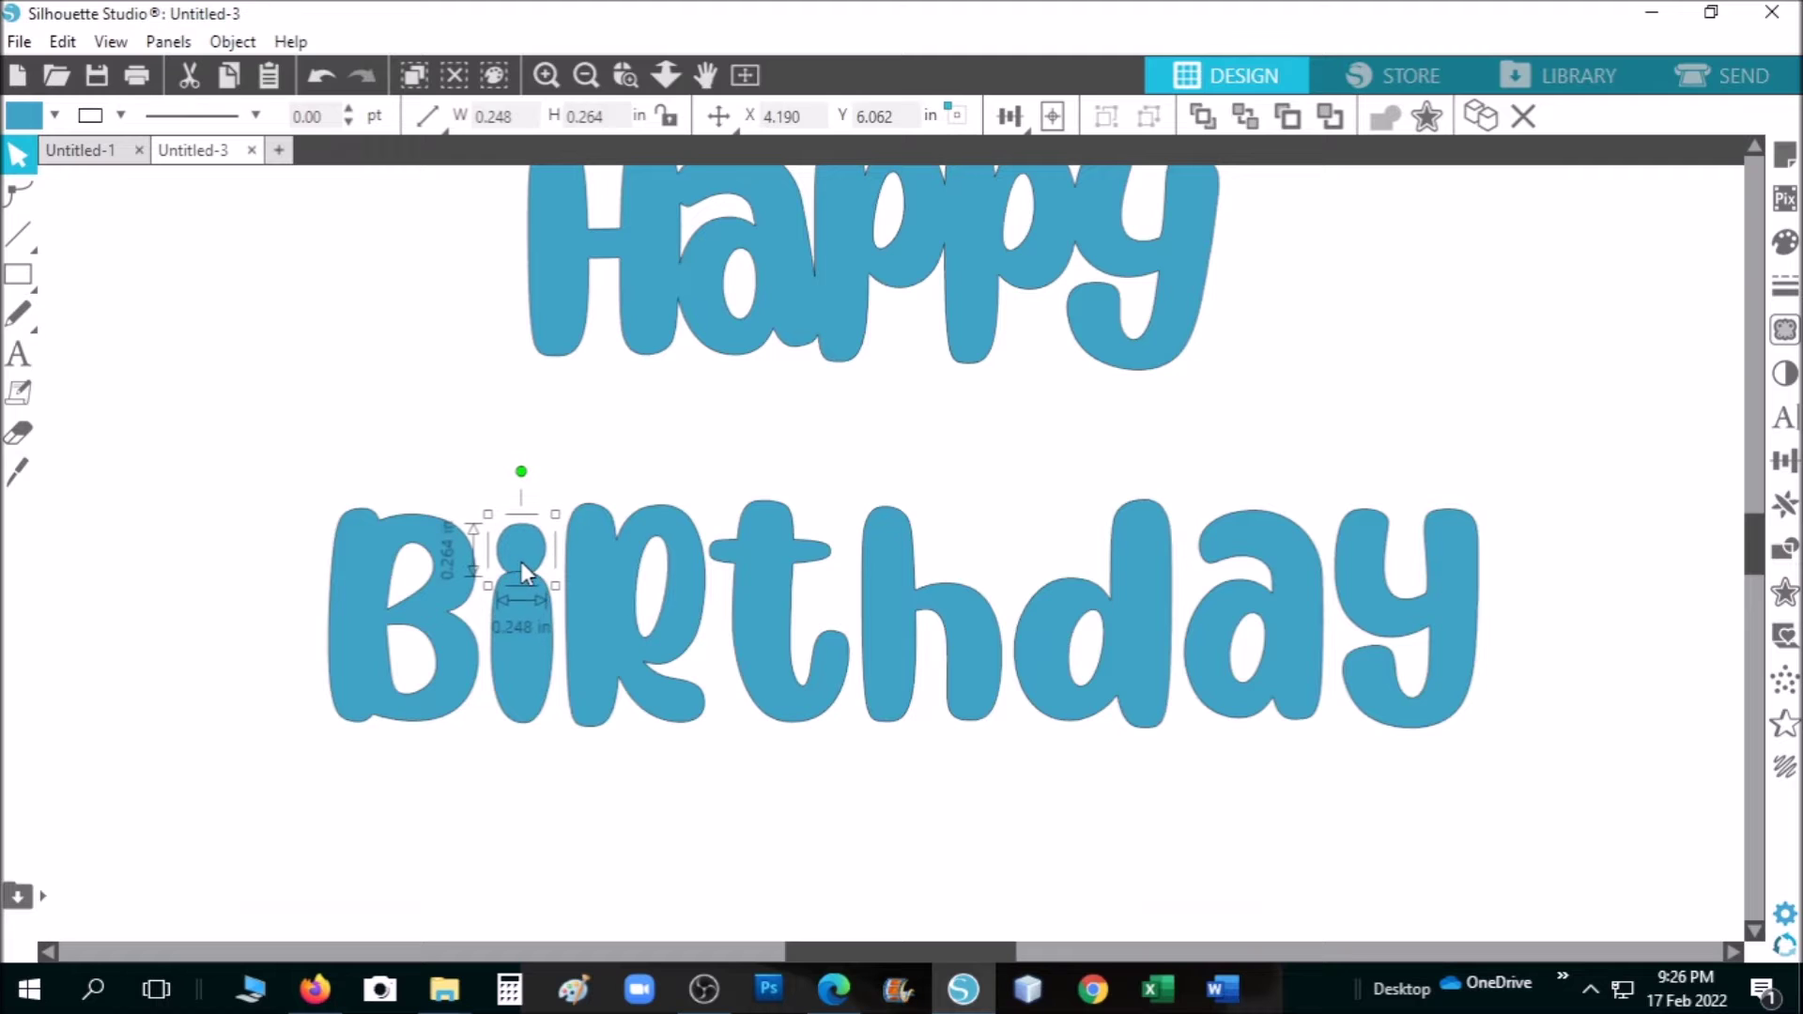
Move the "B", "r", "t", "h" and "d" of Birthday together so each letter touches its neighbour
{"action": "left_click", "coordinate": [450, 659]}
{"action": "left_click_drag", "start_coordinate": [448, 650], "coordinate": [464, 651]}
{"action": "left_click_drag", "start_coordinate": [600, 652], "coordinate": [584, 652]}
{"action": "left_click_drag", "start_coordinate": [760, 646], "coordinate": [727, 646]}
{"action": "left_click", "coordinate": [858, 664]}
{"action": "left_click_drag", "start_coordinate": [887, 644], "coordinate": [832, 640]}
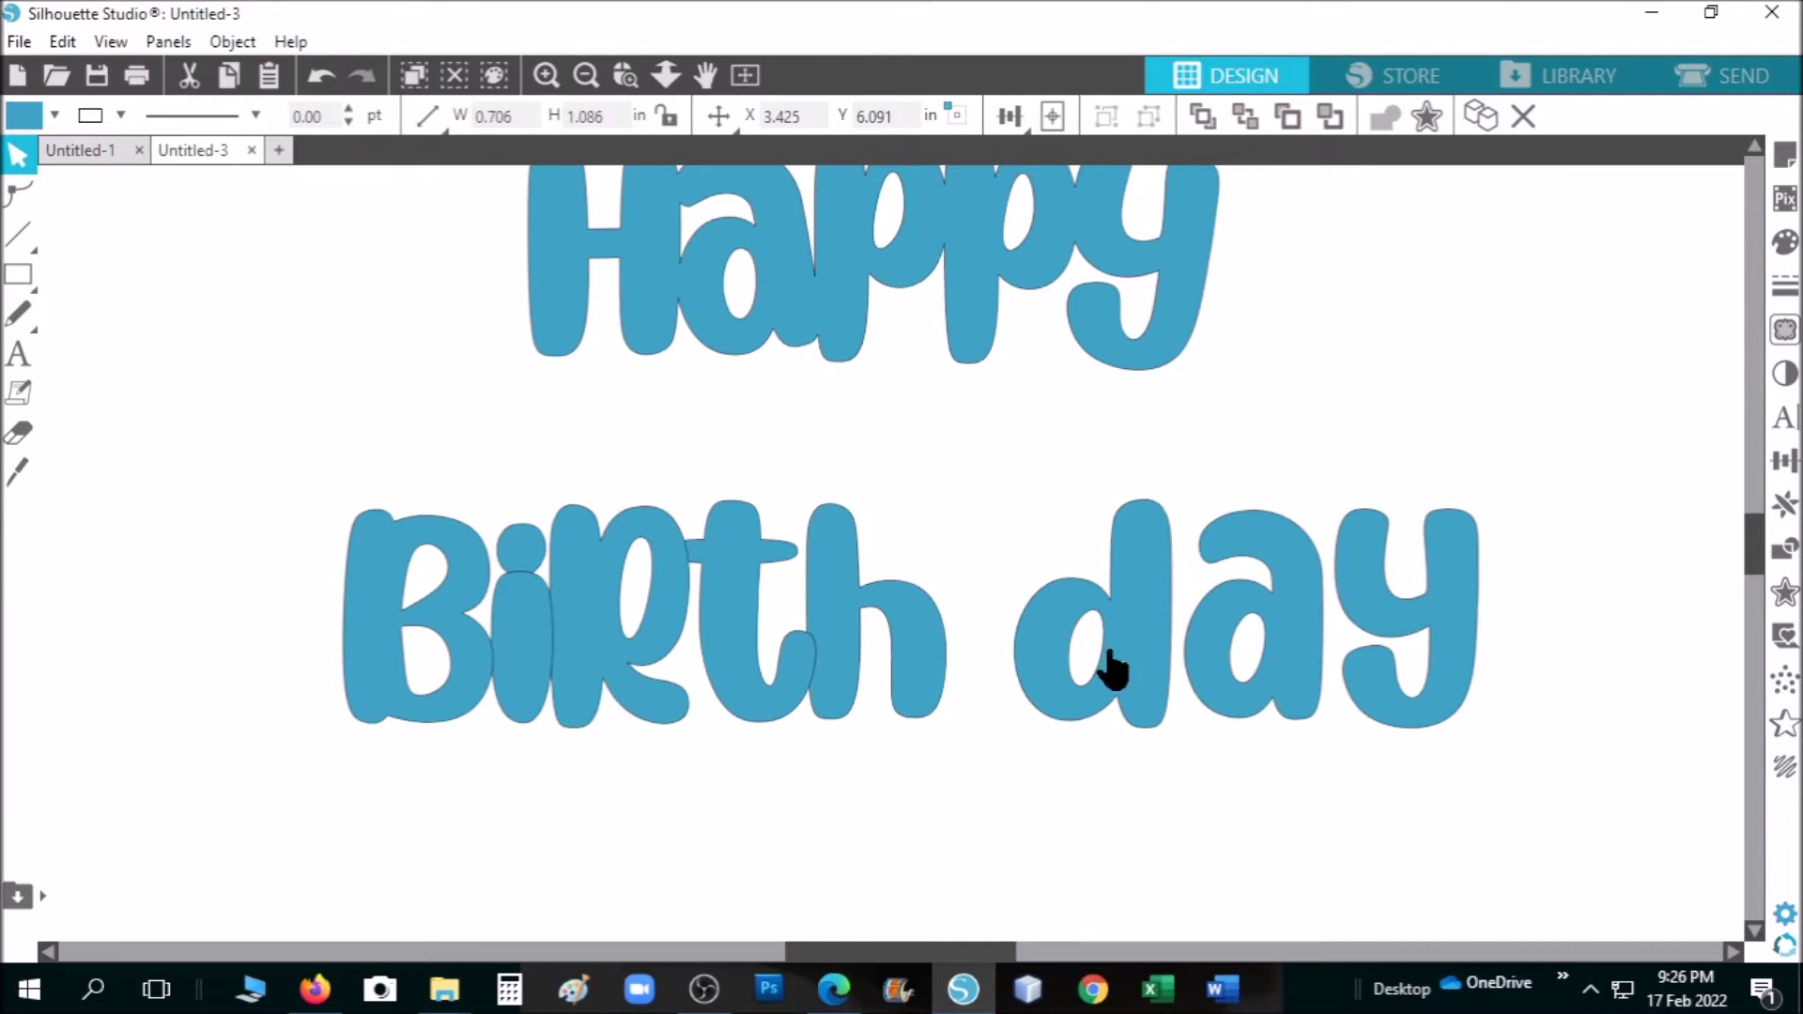
{"action": "left_click_drag", "start_coordinate": [1121, 653], "coordinate": [1046, 655]}
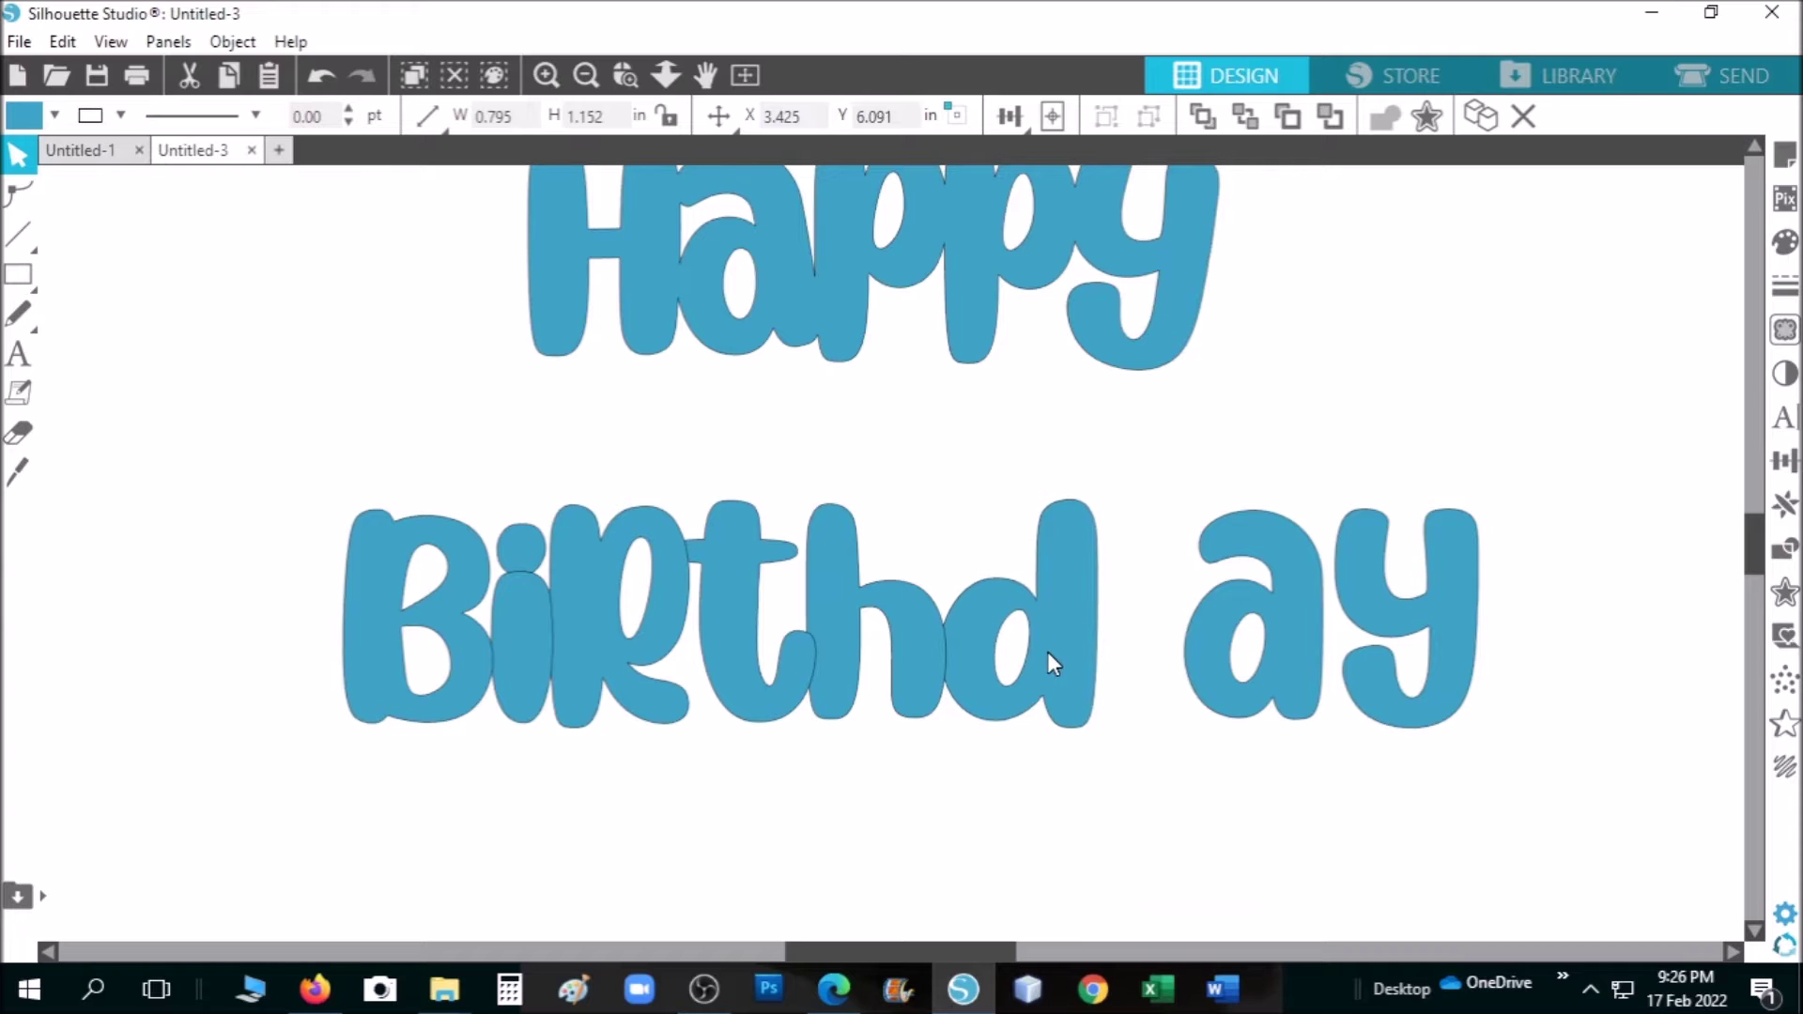
Tilt the "a" of Birthday slightly counterclockwise, then join it to the "d" and bring the "y" against it
{"action": "left_click_drag", "start_coordinate": [1280, 656], "coordinate": [1227, 664]}
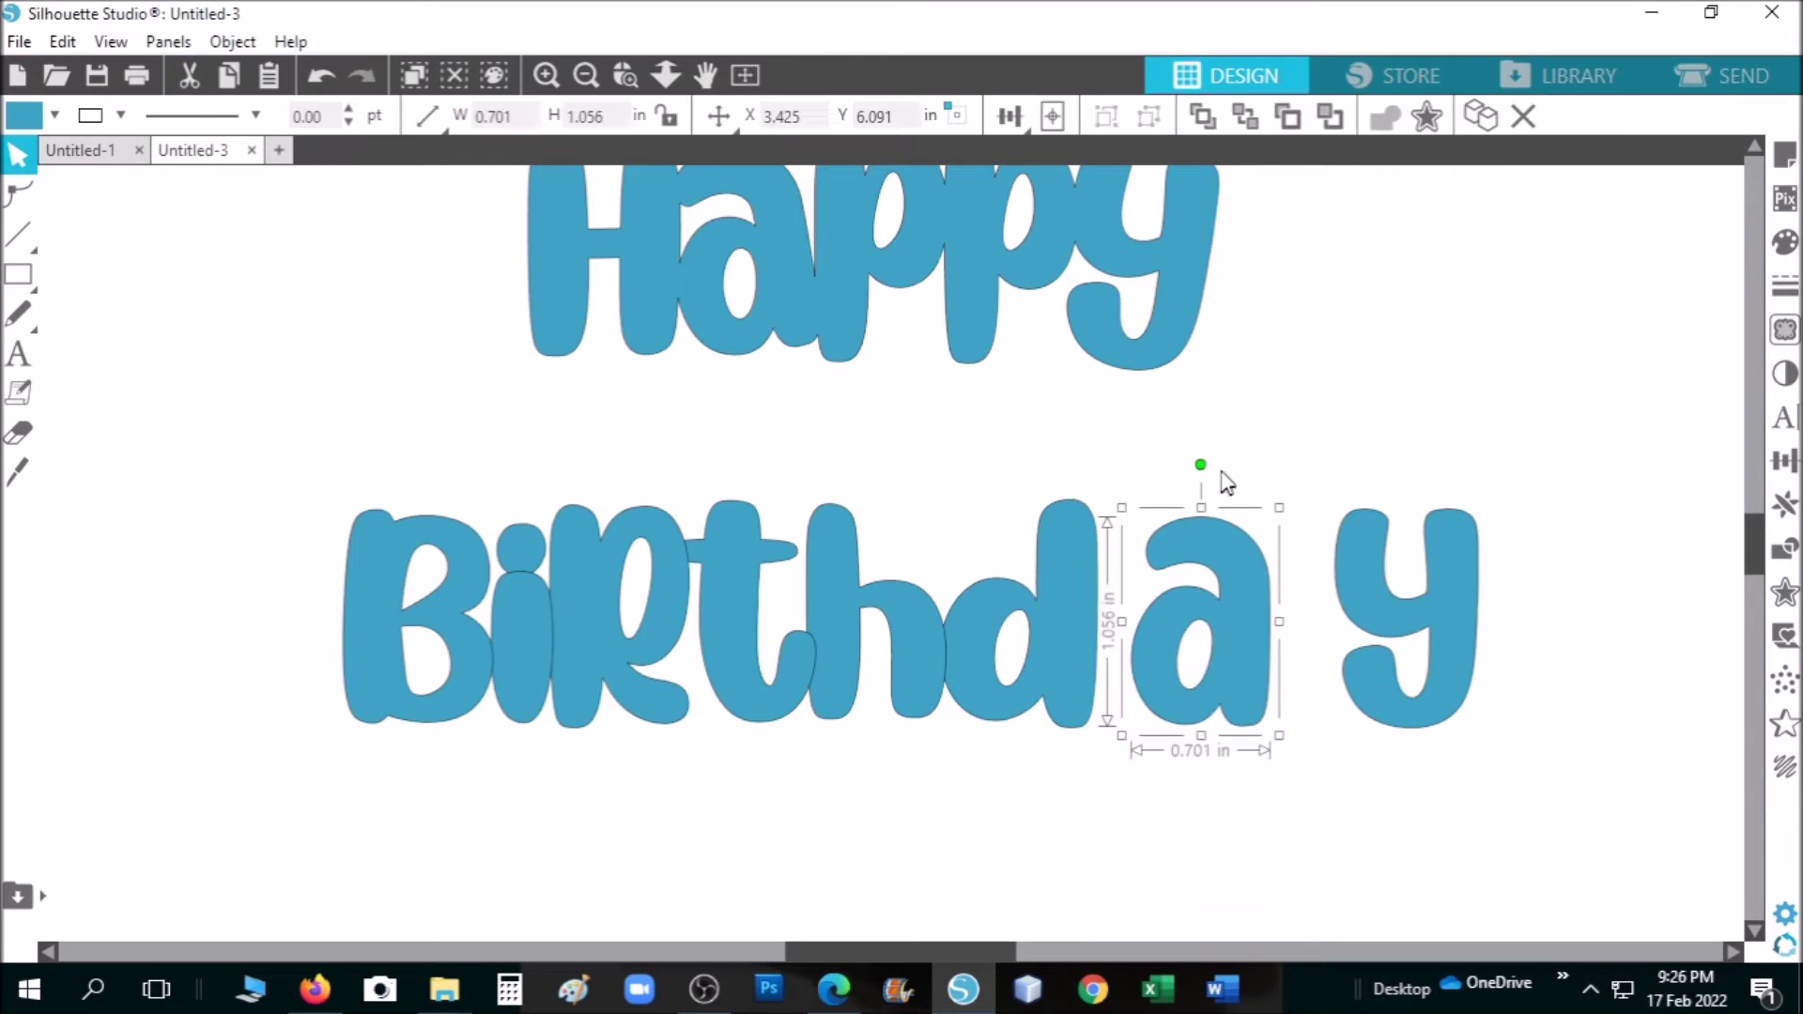
{"action": "left_click_drag", "start_coordinate": [1200, 463], "coordinate": [1174, 470]}
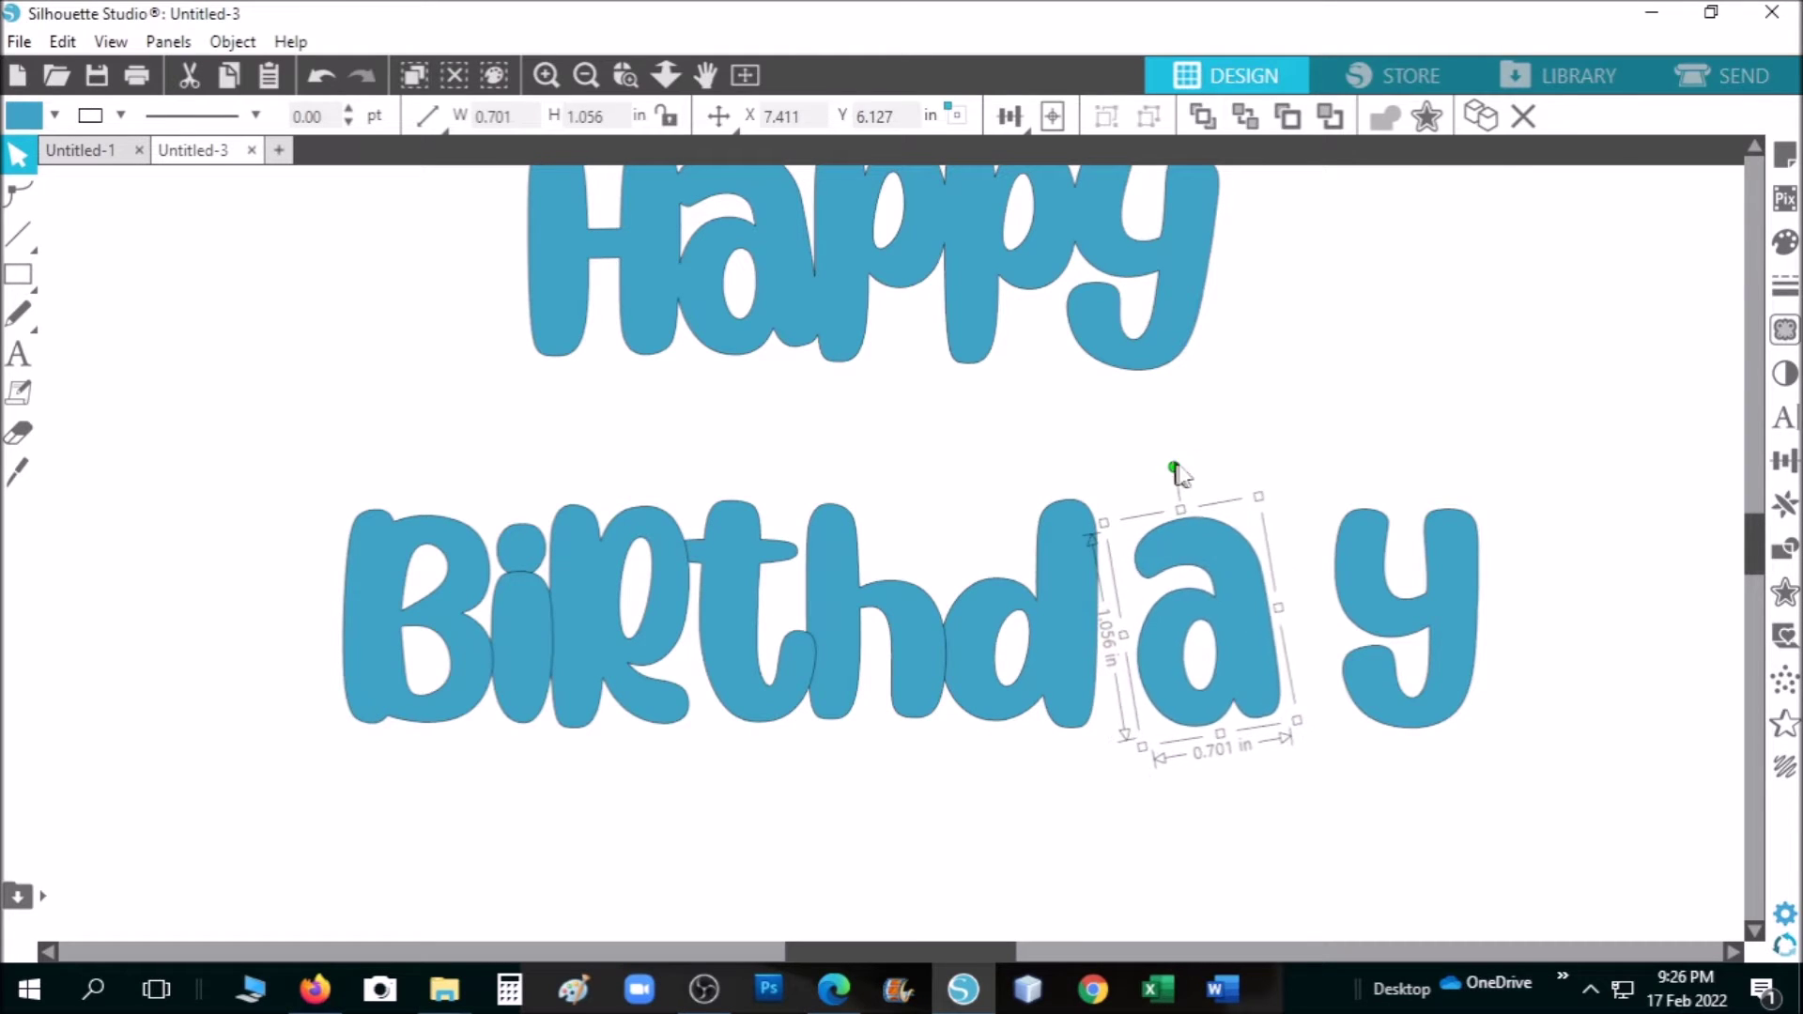
{"action": "left_click_drag", "start_coordinate": [1251, 632], "coordinate": [1209, 619]}
{"action": "left_click_drag", "start_coordinate": [1474, 616], "coordinate": [1333, 614]}
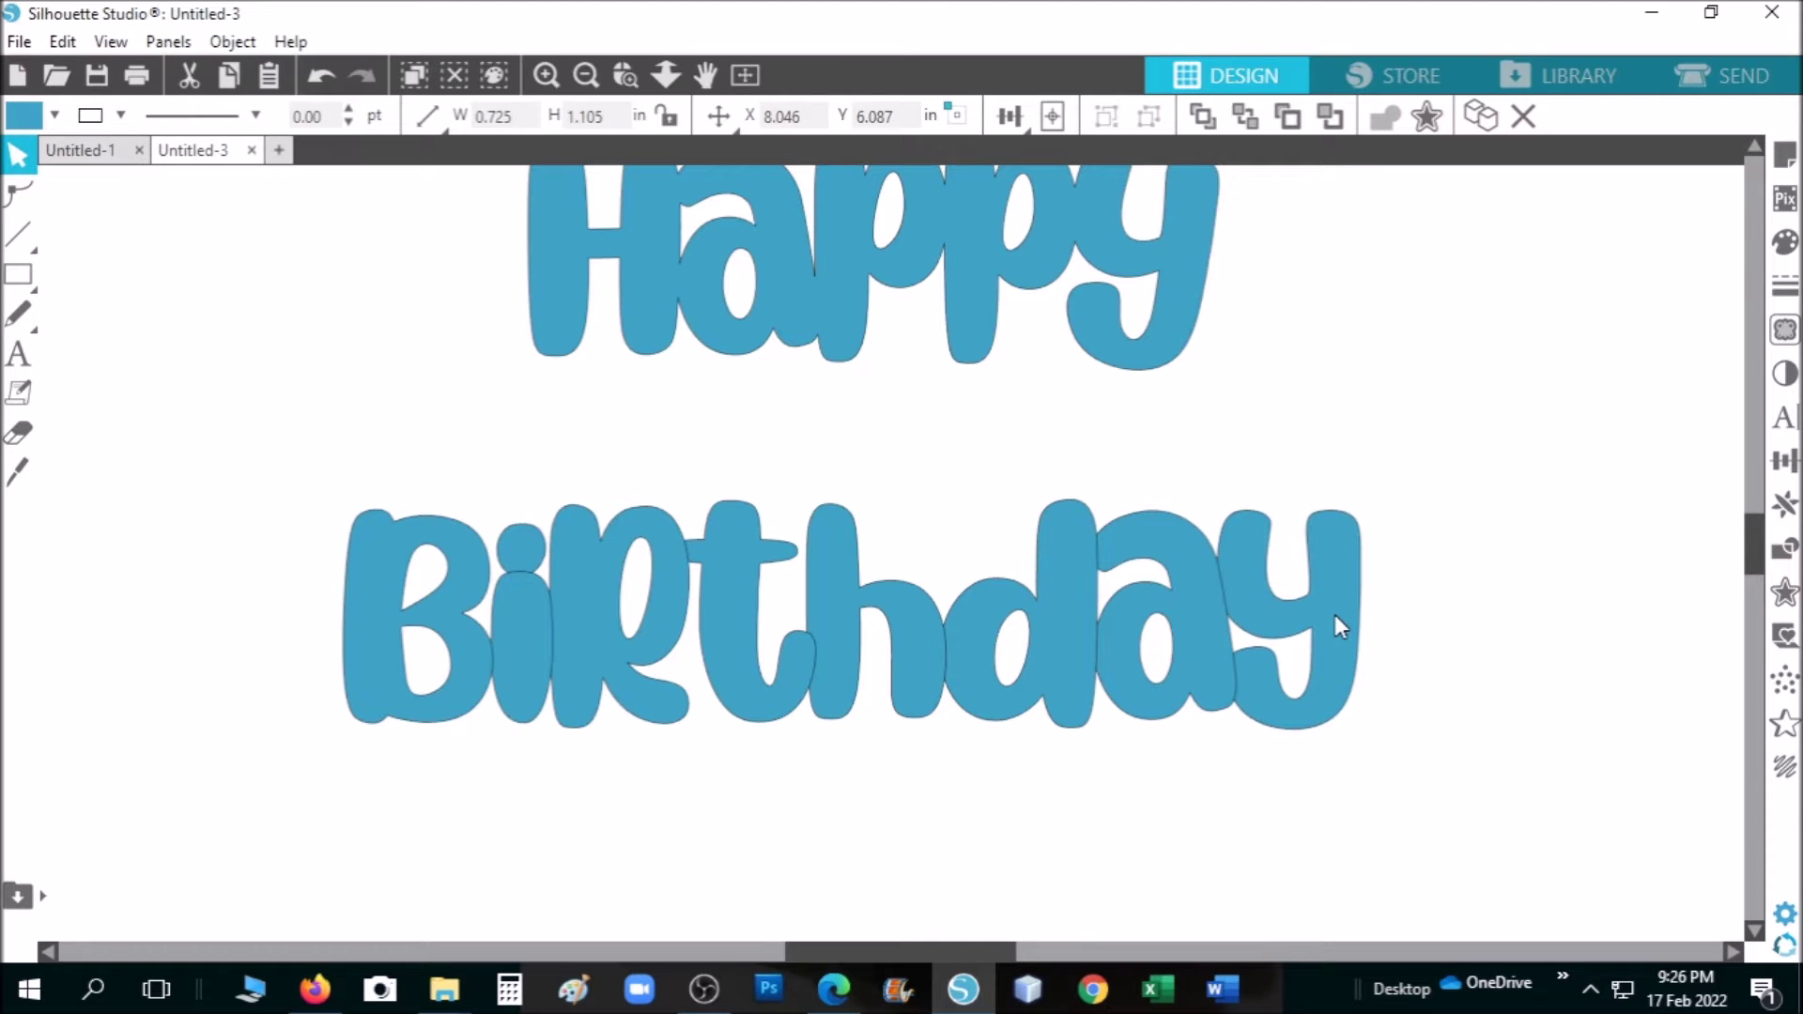
Weld all the letters of Birthday into one shape
{"action": "left_click", "coordinate": [83, 413]}
{"action": "left_click_drag", "start_coordinate": [254, 477], "coordinate": [1384, 765]}
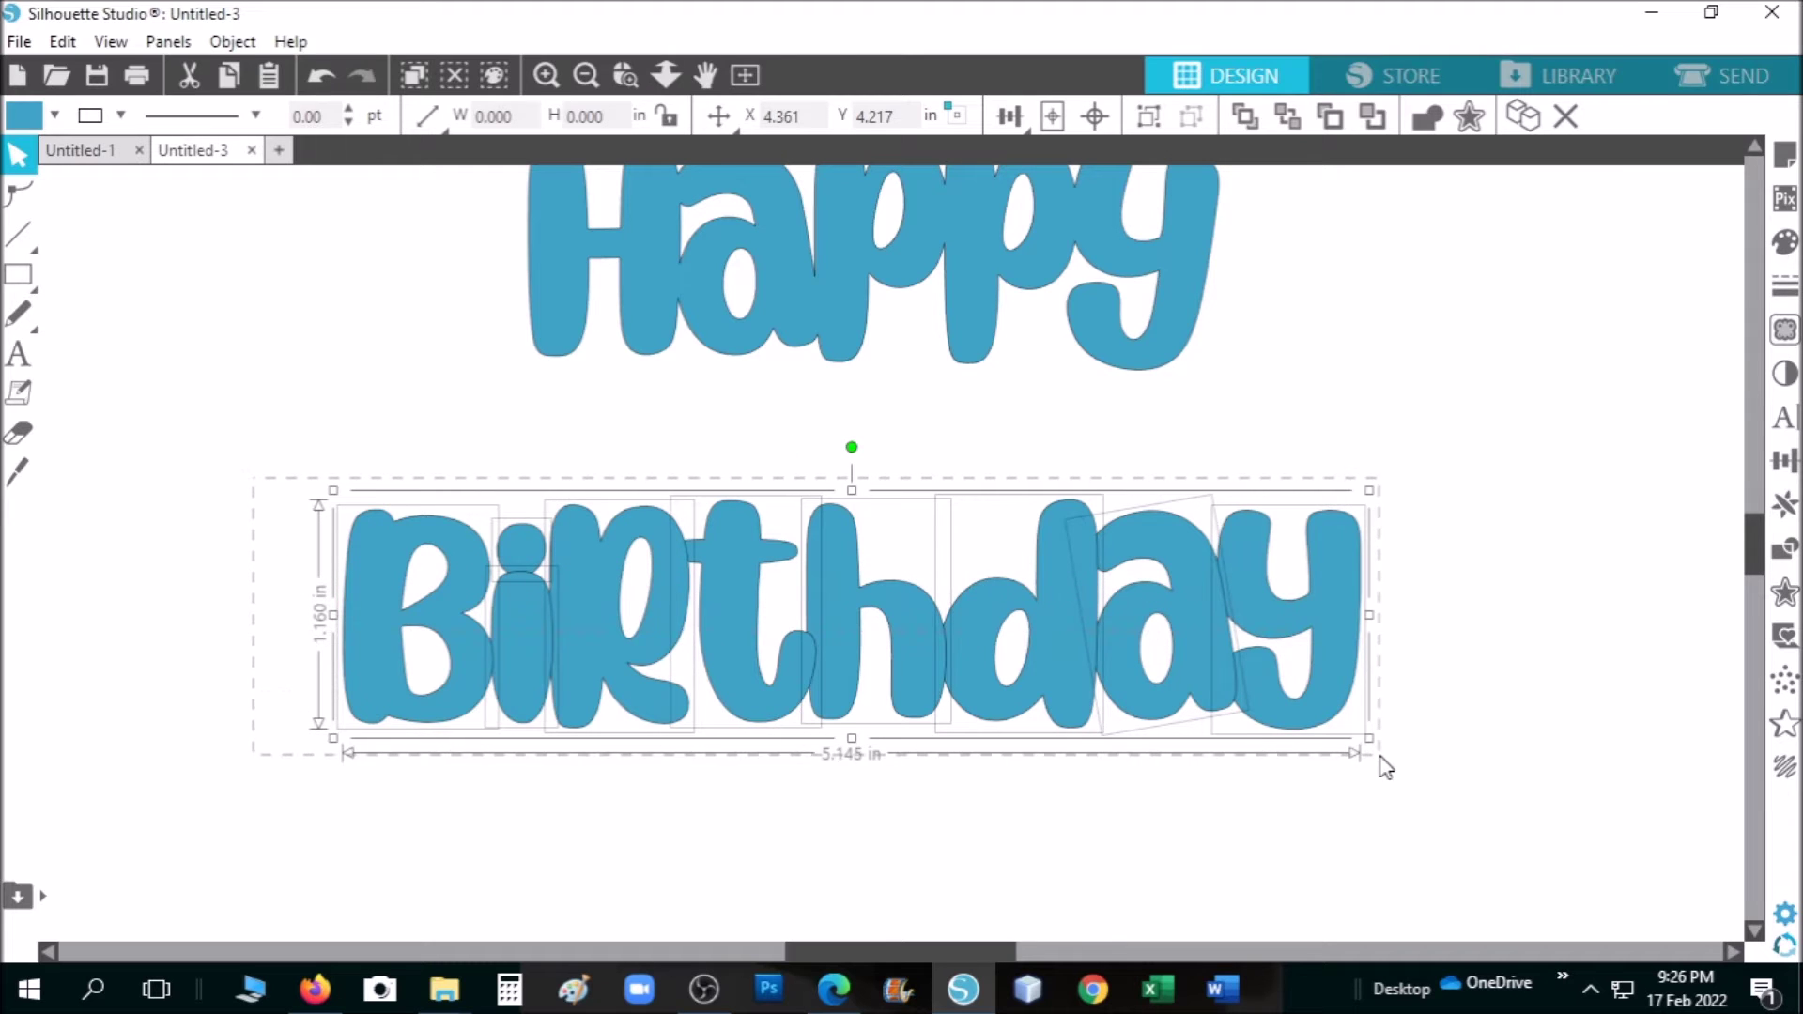
{"action": "left_click", "coordinate": [1783, 547]}
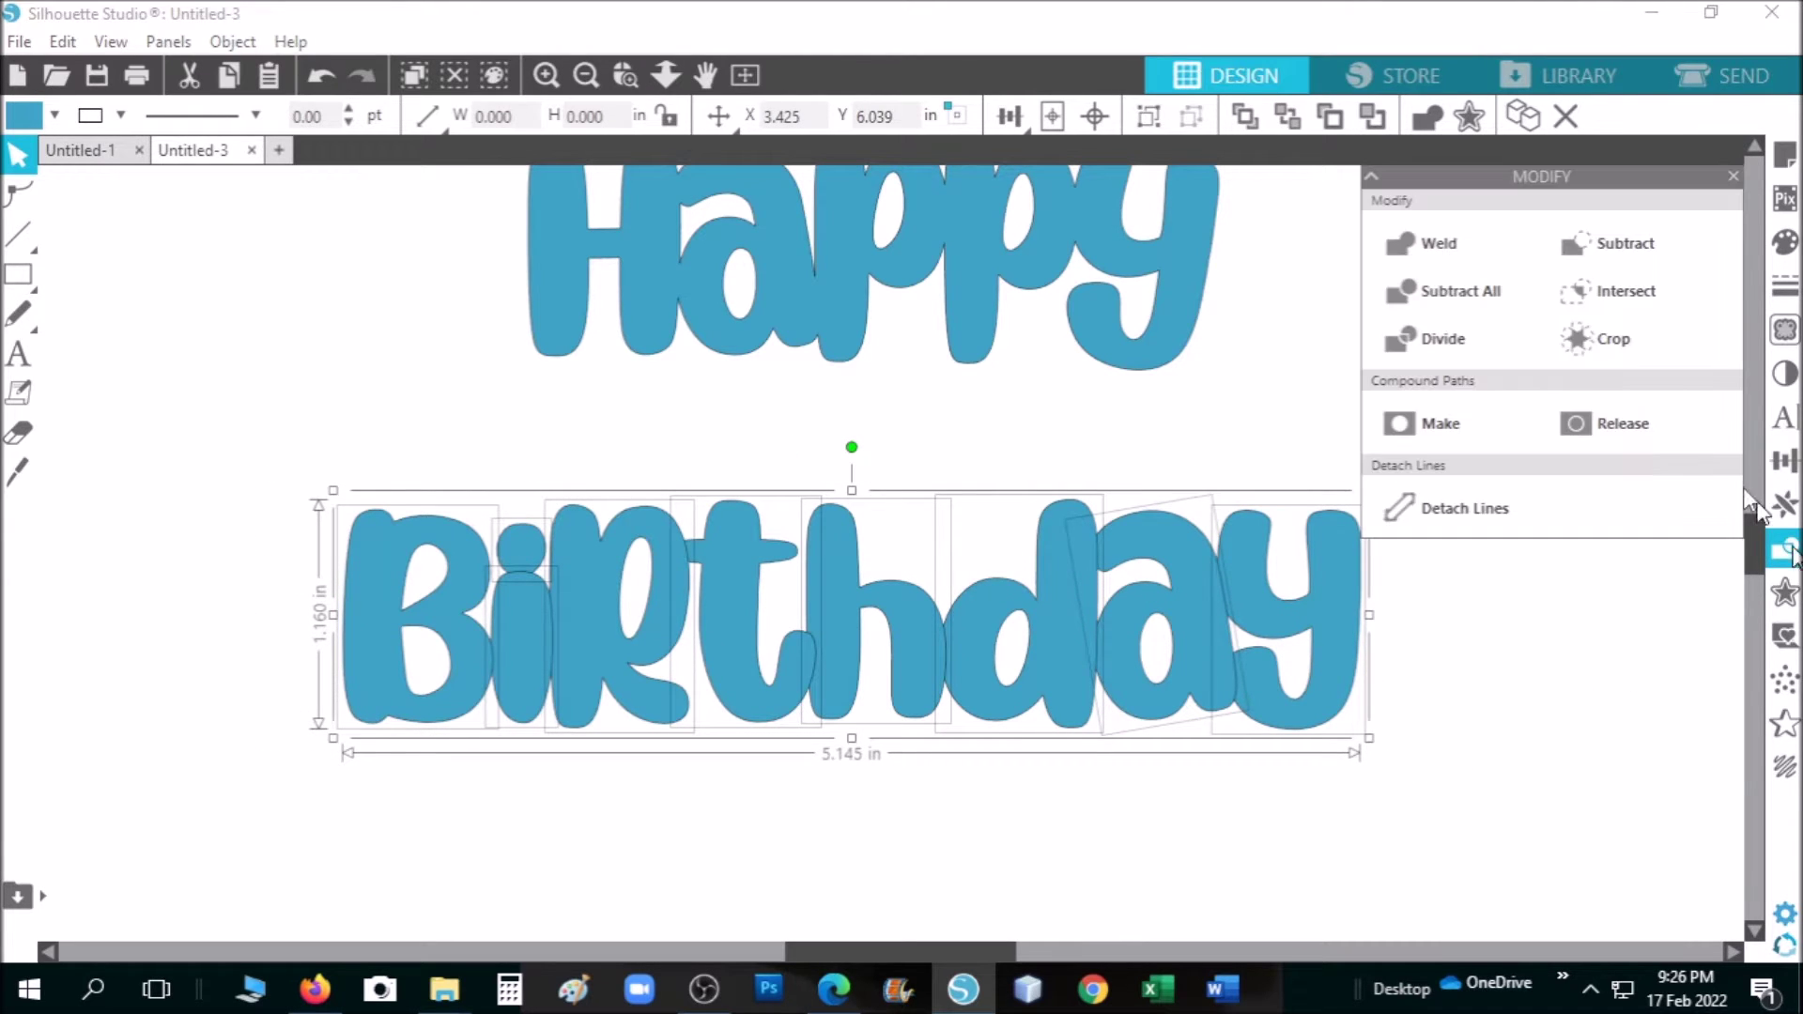
{"action": "left_click", "coordinate": [1461, 258]}
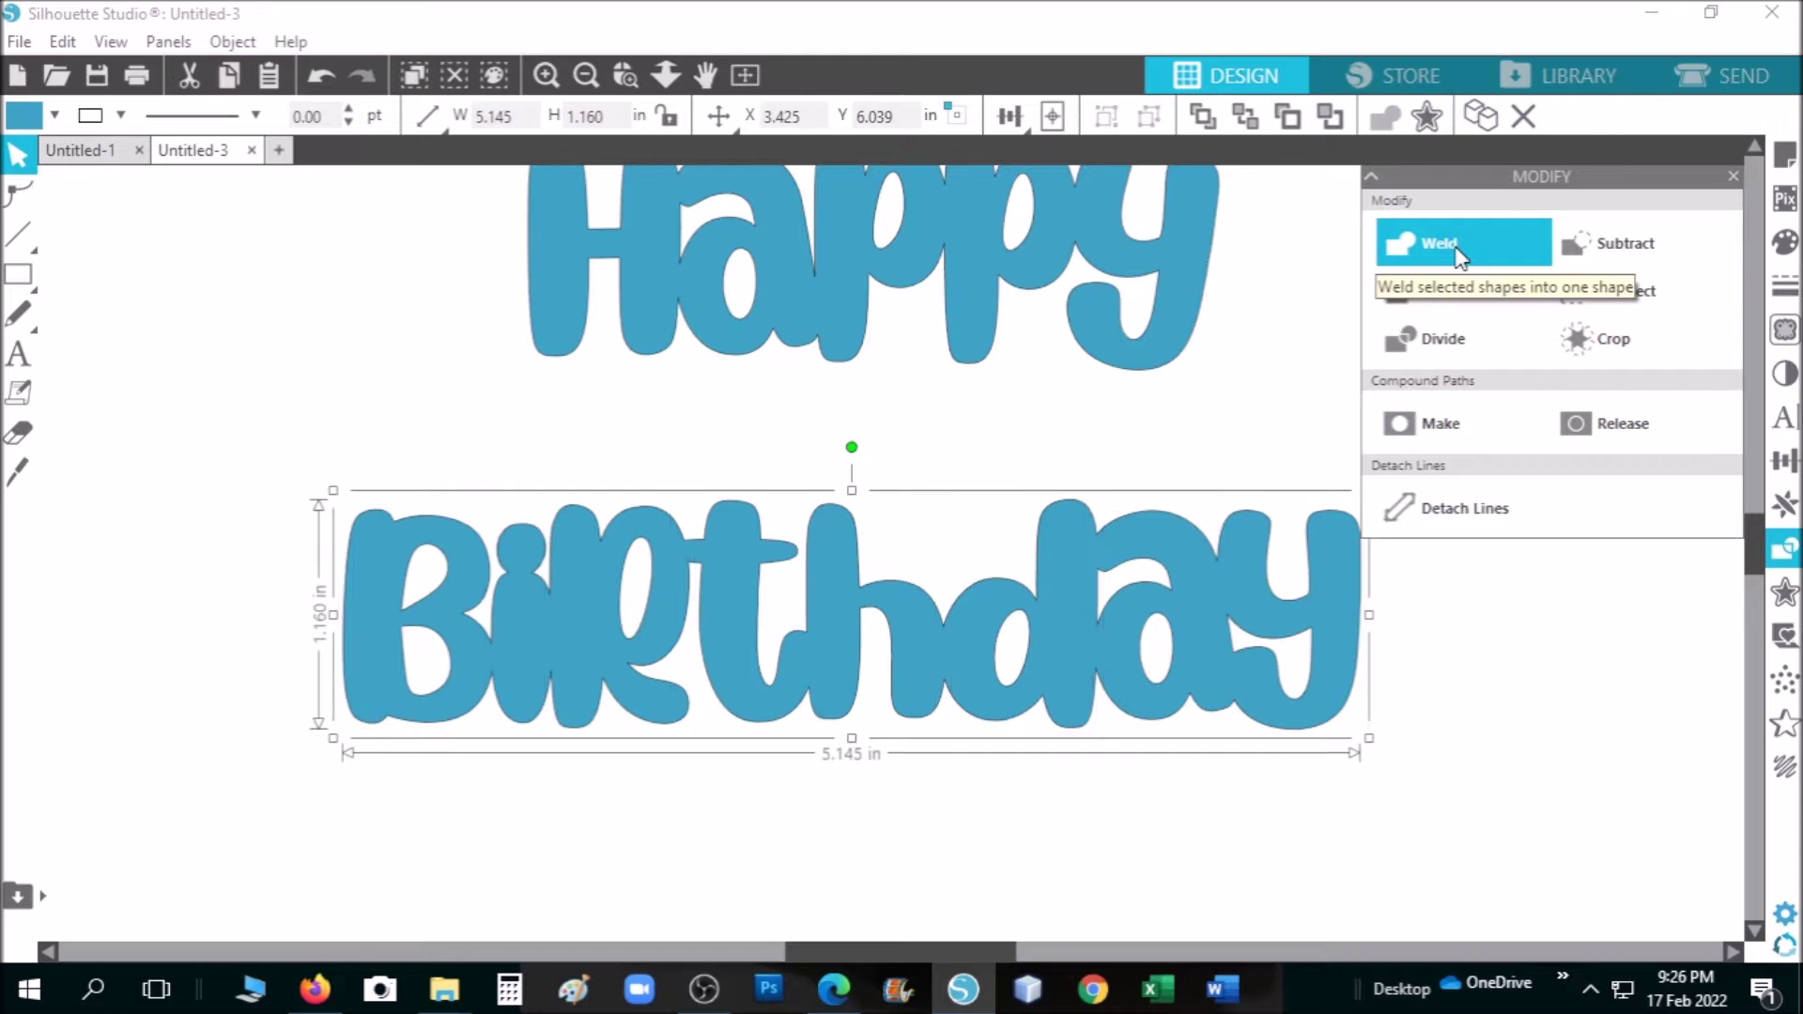
{"action": "left_click", "coordinate": [1732, 176]}
{"action": "left_click", "coordinate": [1568, 615]}
Move the two words together so the bottom of Happy overlaps the top of Birthday
{"action": "scroll", "coordinate": [1567, 615], "scroll_direction": "down", "scroll_amount": 1}
{"action": "left_click_drag", "start_coordinate": [1259, 655], "coordinate": [1263, 561]}
{"action": "left_click_drag", "start_coordinate": [1211, 434], "coordinate": [1153, 487]}
{"action": "key", "text": "Escape"}
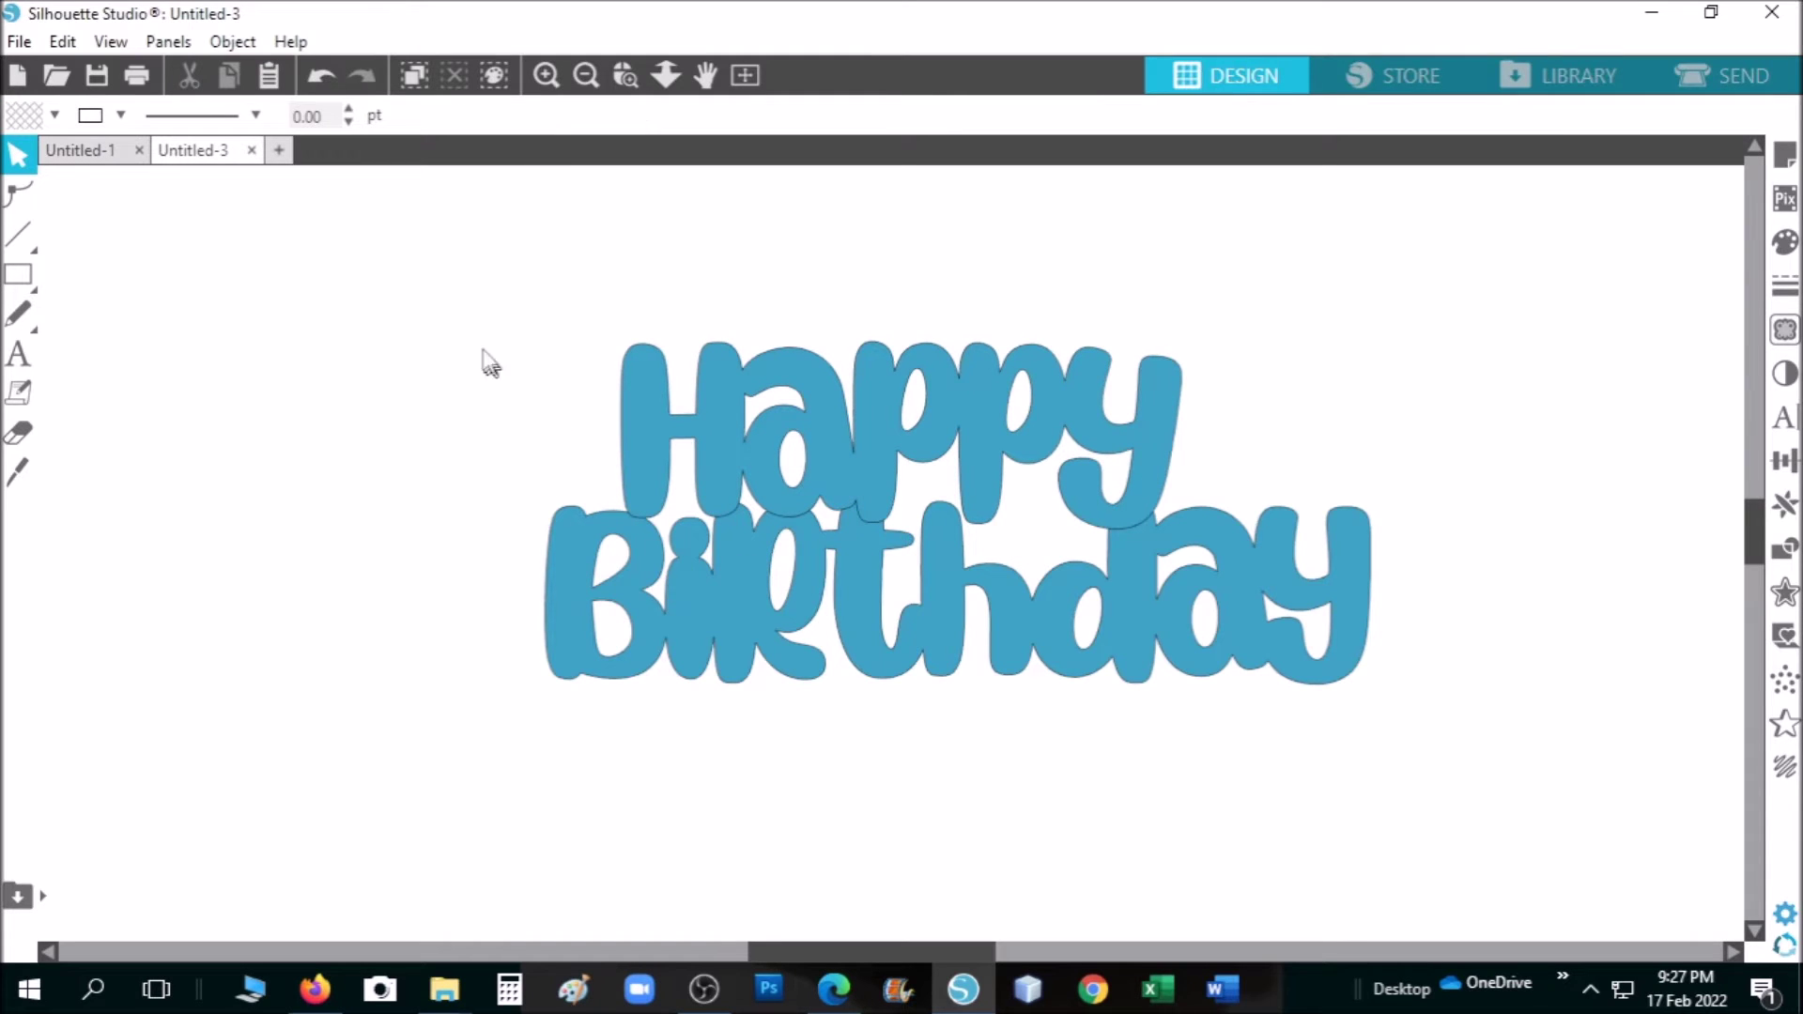
Weld the words Happy and Birthday into a single connected shape
{"action": "left_click_drag", "start_coordinate": [395, 315], "coordinate": [1374, 718]}
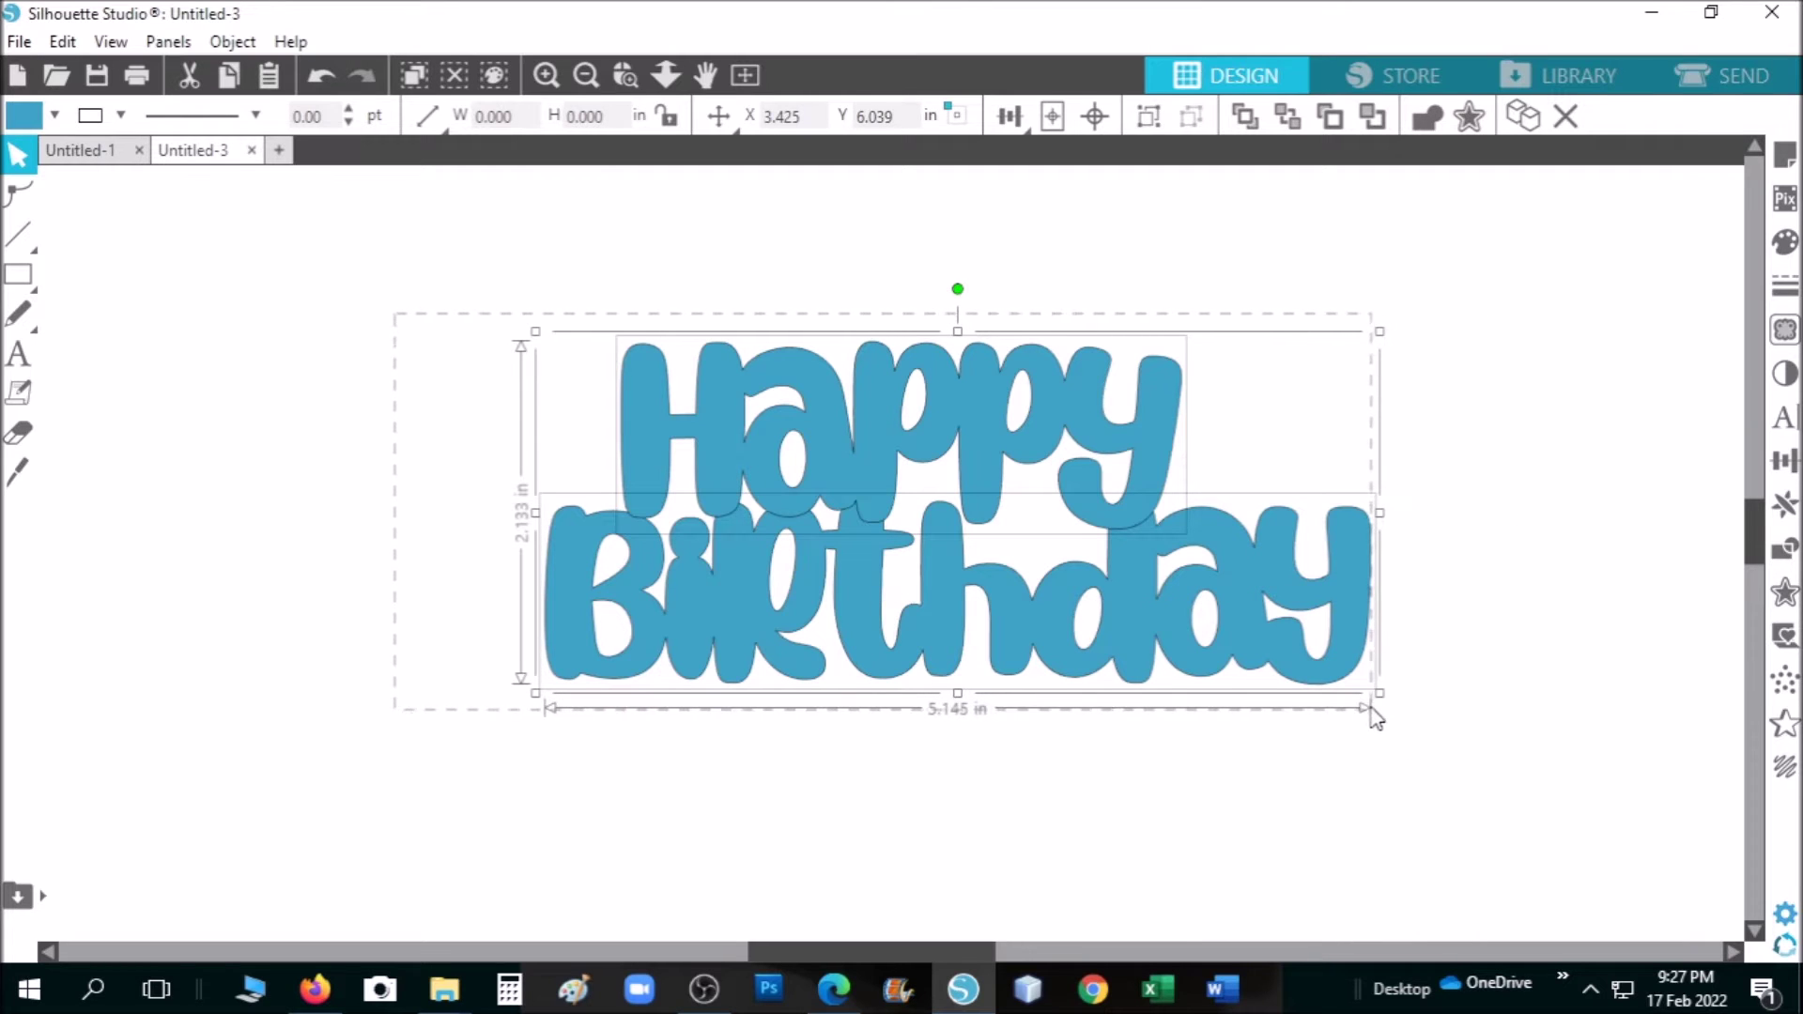
{"action": "left_click", "coordinate": [1783, 550]}
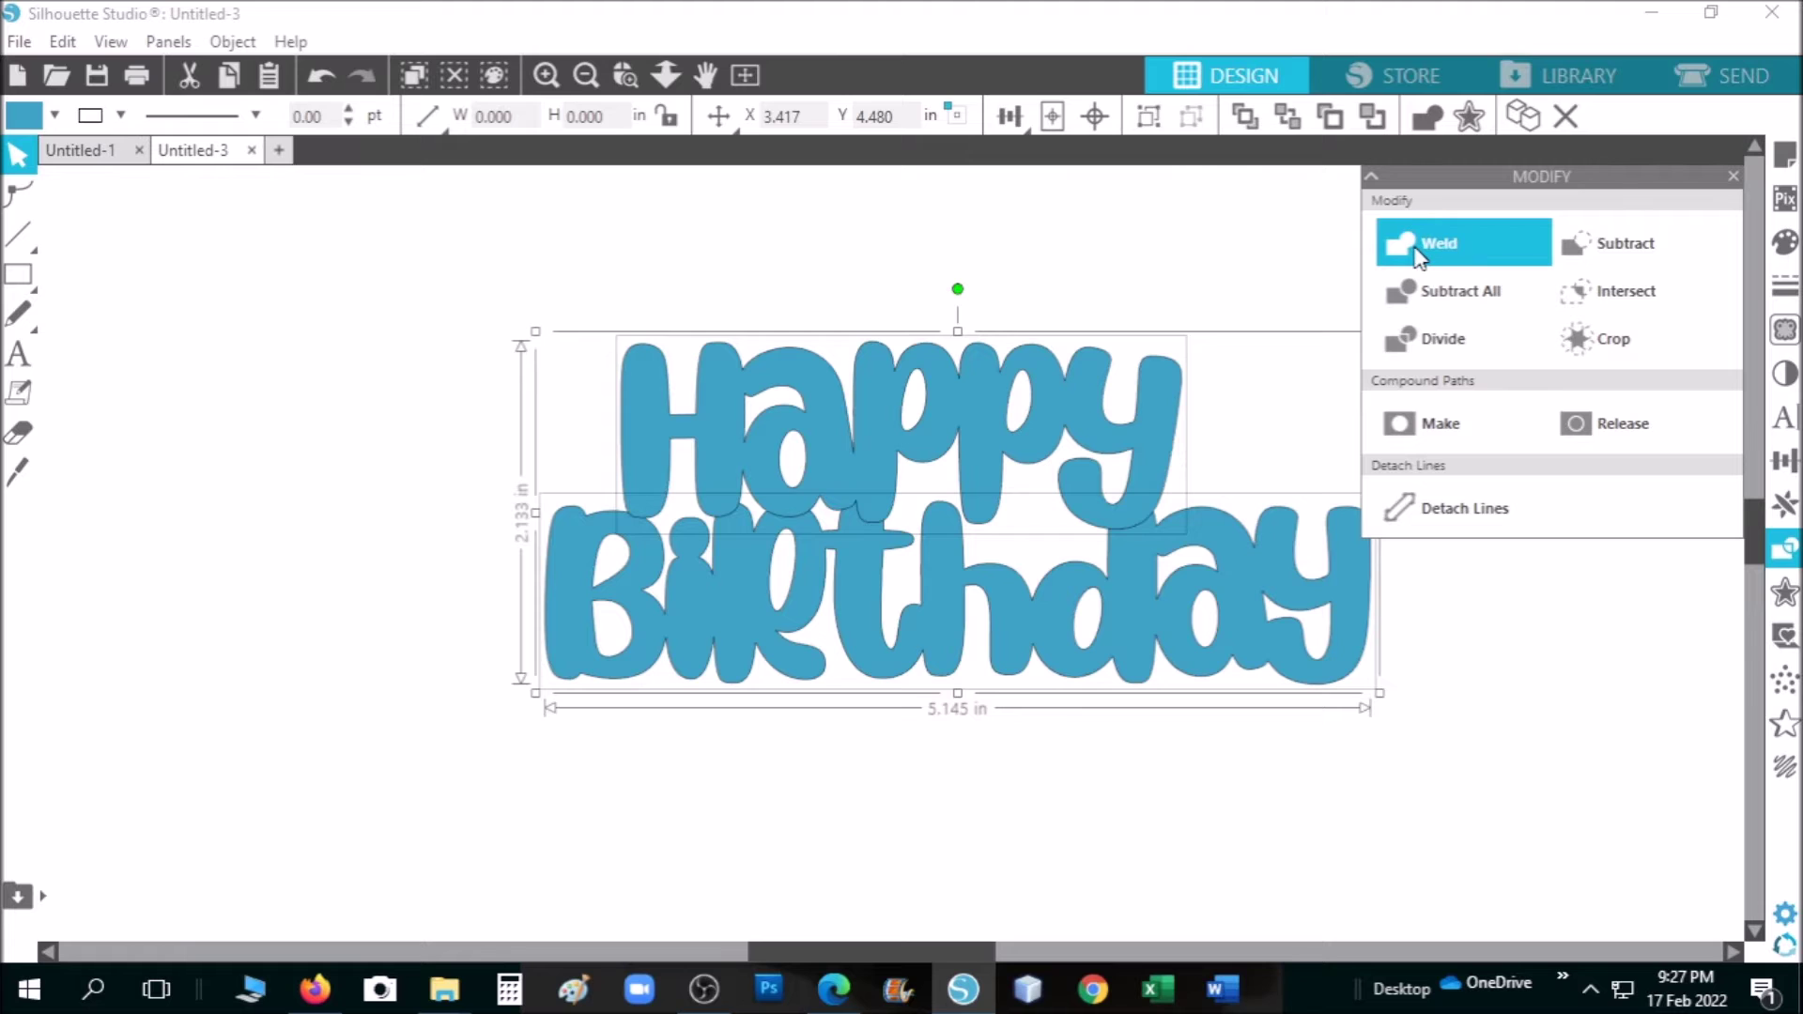
{"action": "left_click", "coordinate": [1419, 250]}
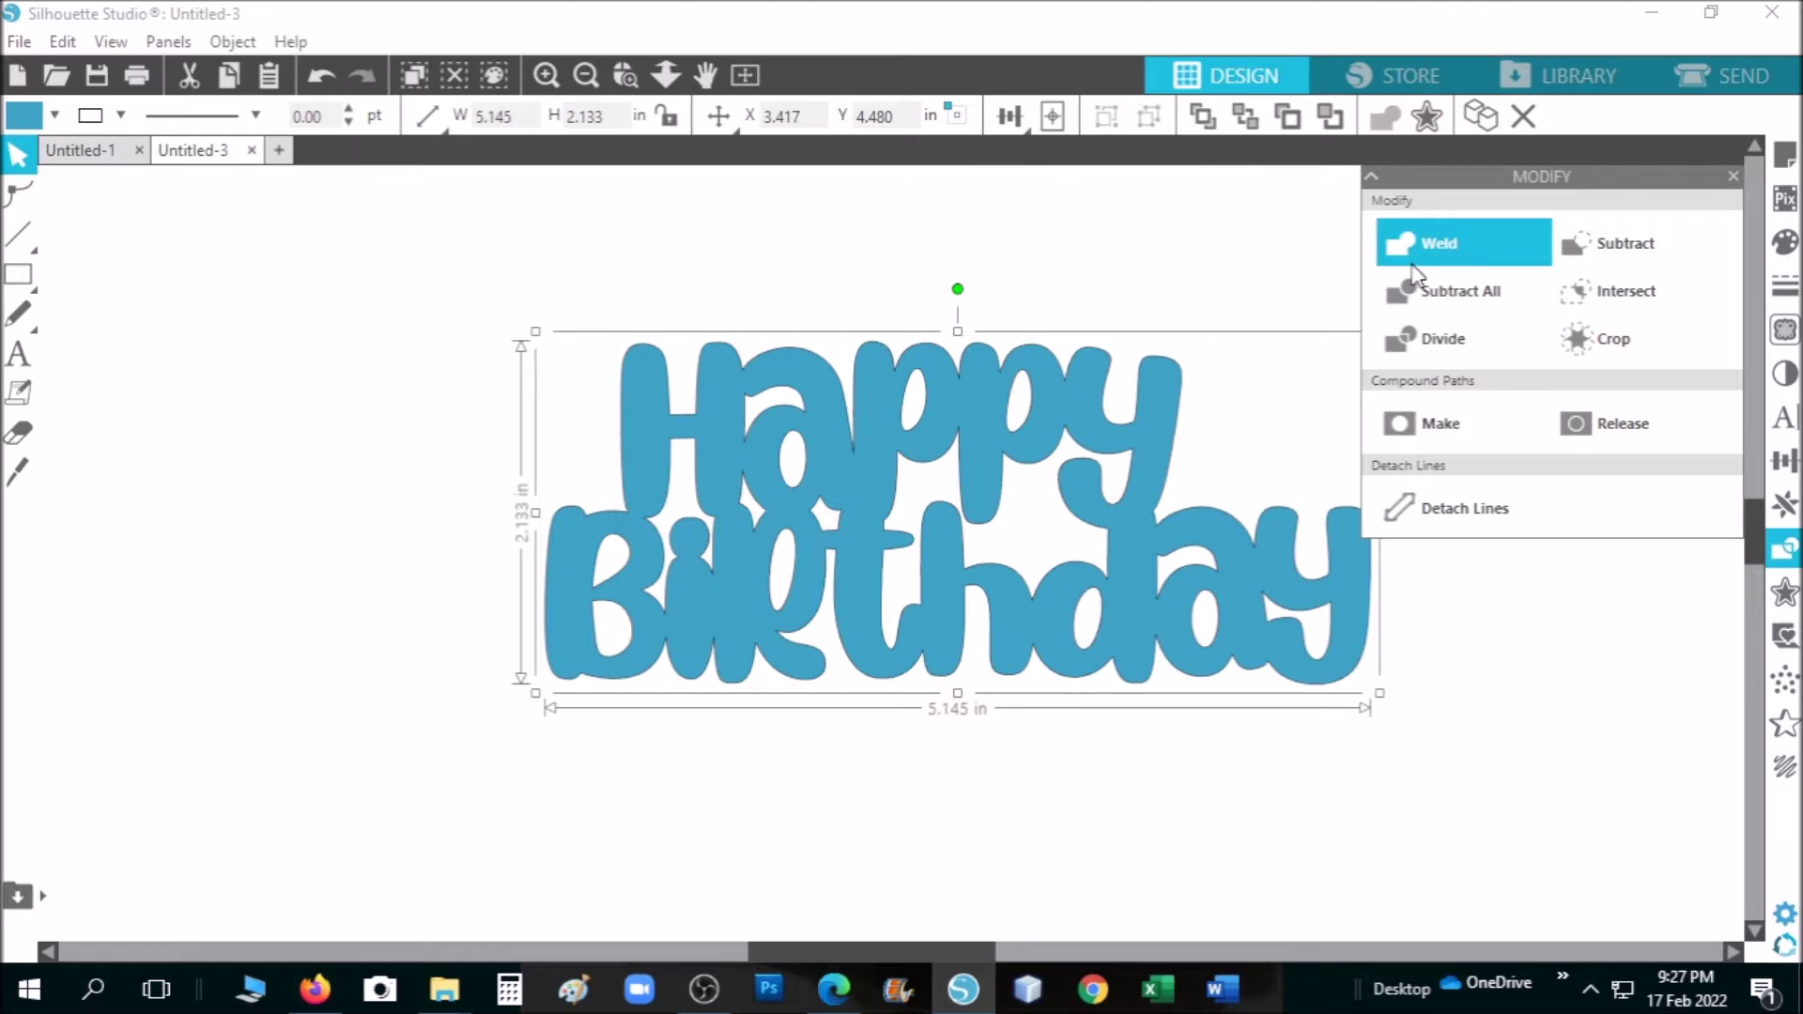
{"action": "left_click", "coordinate": [1731, 177]}
{"action": "scroll", "coordinate": [1271, 656], "scroll_direction": "down", "scroll_amount": 1}
{"action": "left_click_drag", "start_coordinate": [1249, 540], "coordinate": [1243, 512]}
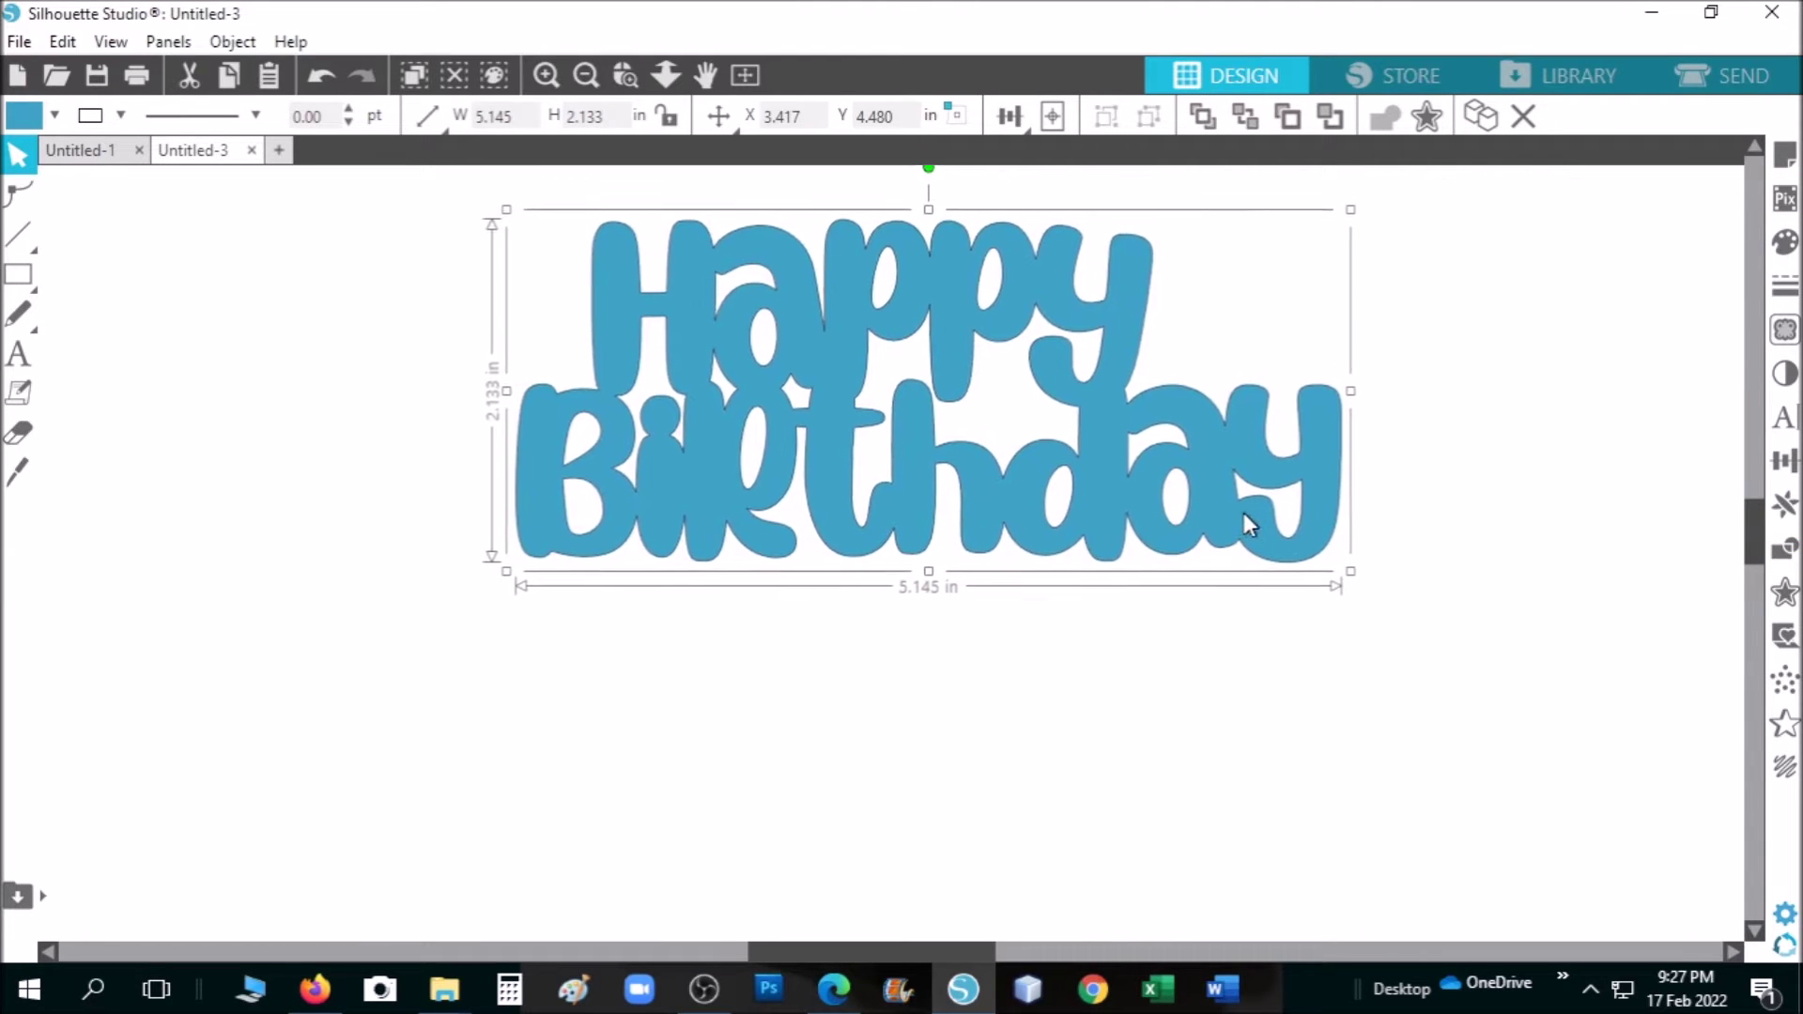
Open the pink glitter image b74e2e69576dc59bf3cad2473ad80c51 from the TOPPPERS FOR EDIT folder
{"action": "left_click", "coordinate": [1167, 777]}
{"action": "left_click", "coordinate": [19, 41]}
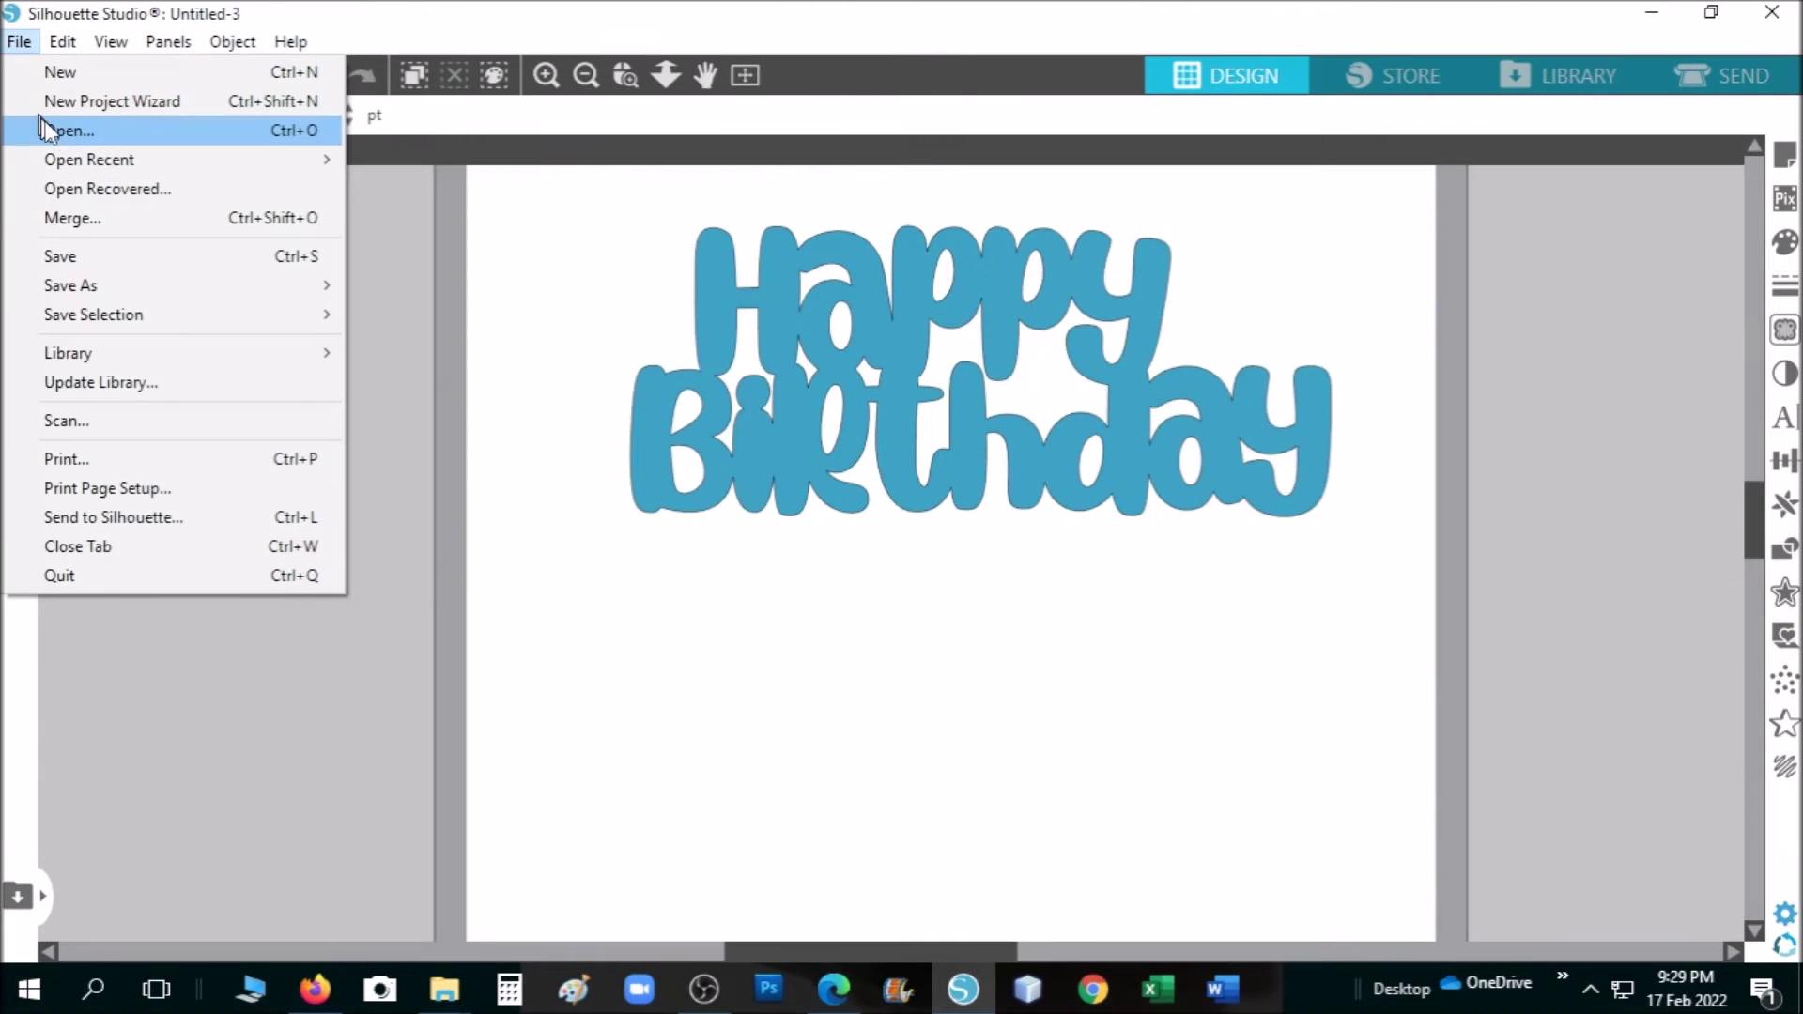
{"action": "left_click", "coordinate": [117, 134]}
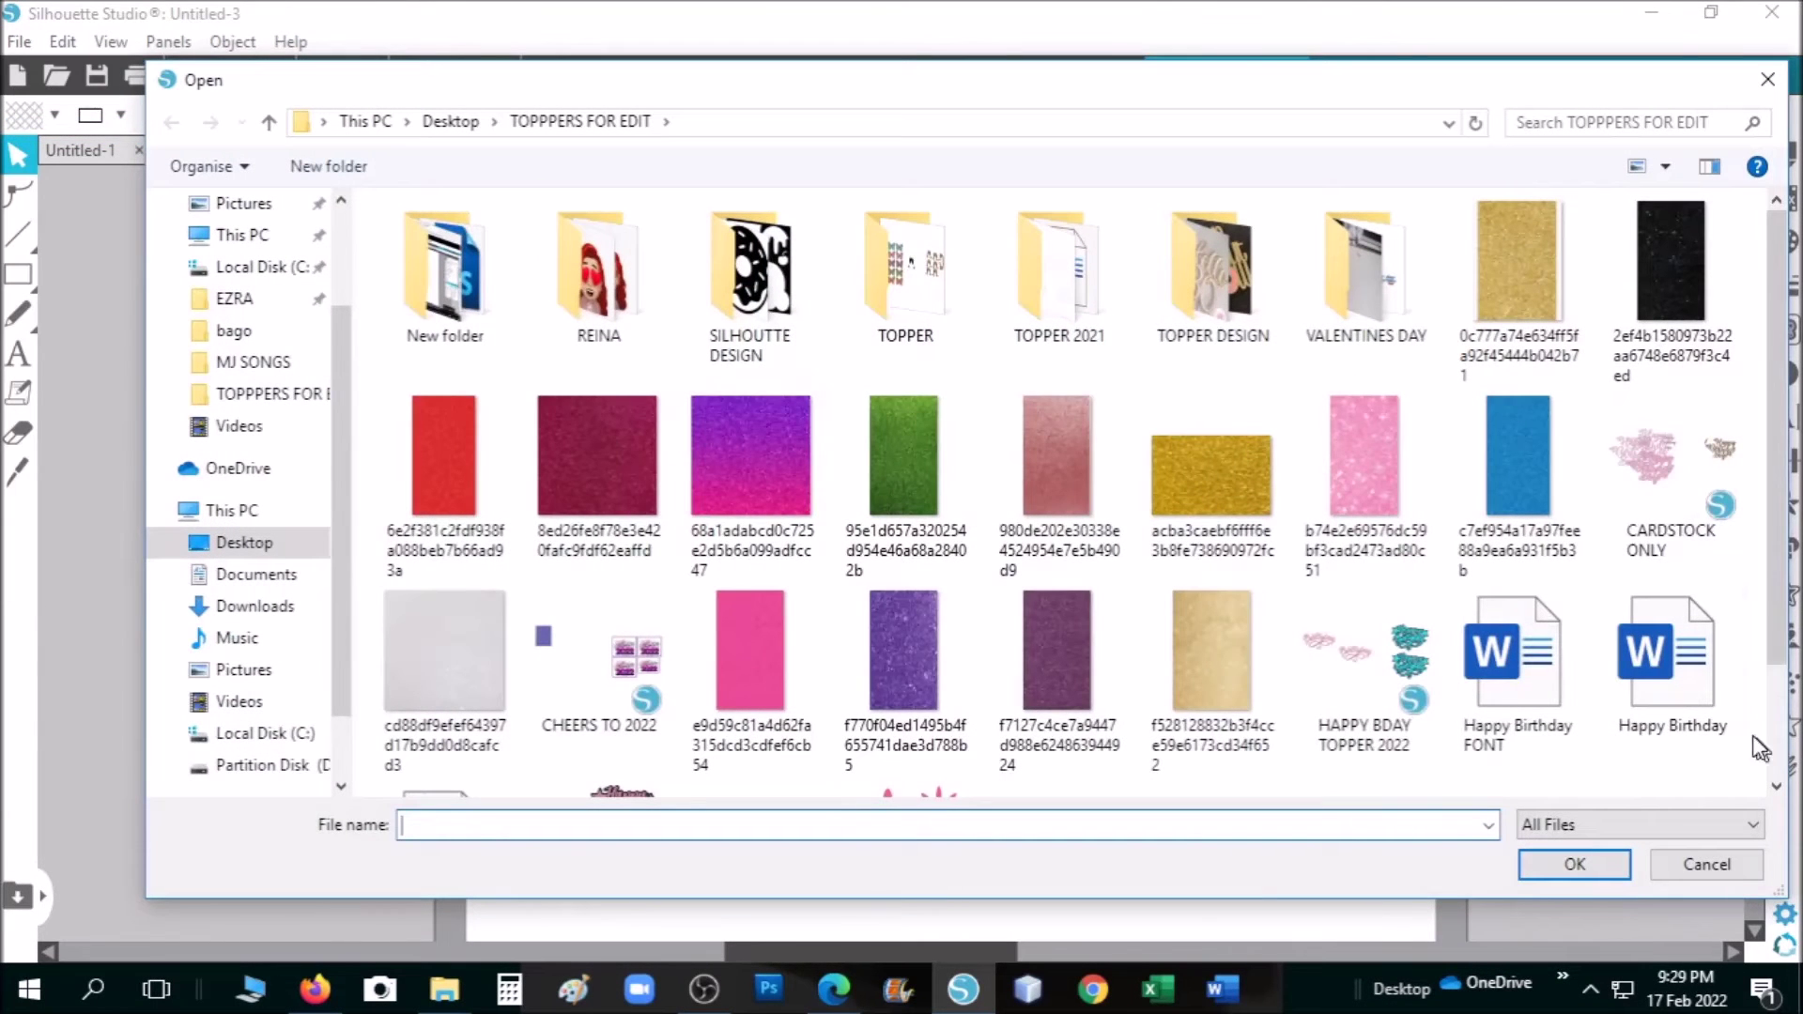
{"action": "left_click", "coordinate": [1352, 490]}
{"action": "left_click", "coordinate": [1575, 860]}
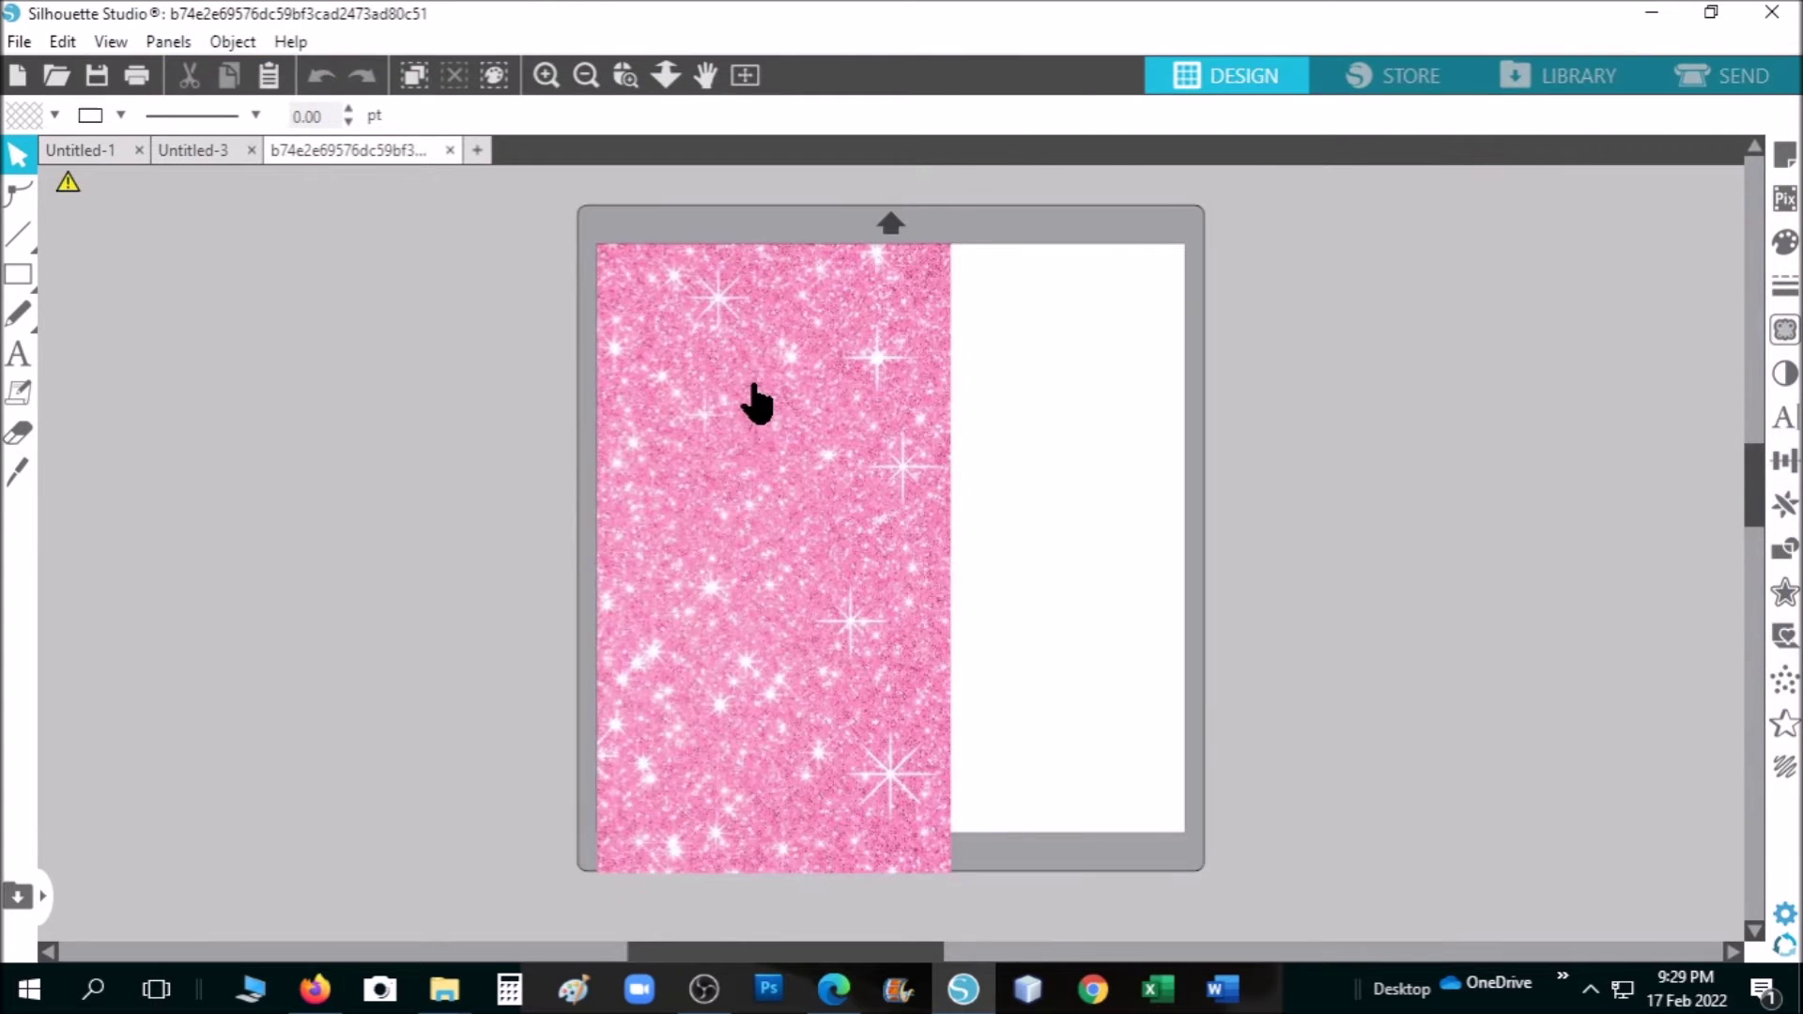
Copy the pink glitter image and paste it into the Untitled-3 document with the Happy Birthday lettering
{"action": "left_click", "coordinate": [755, 388]}
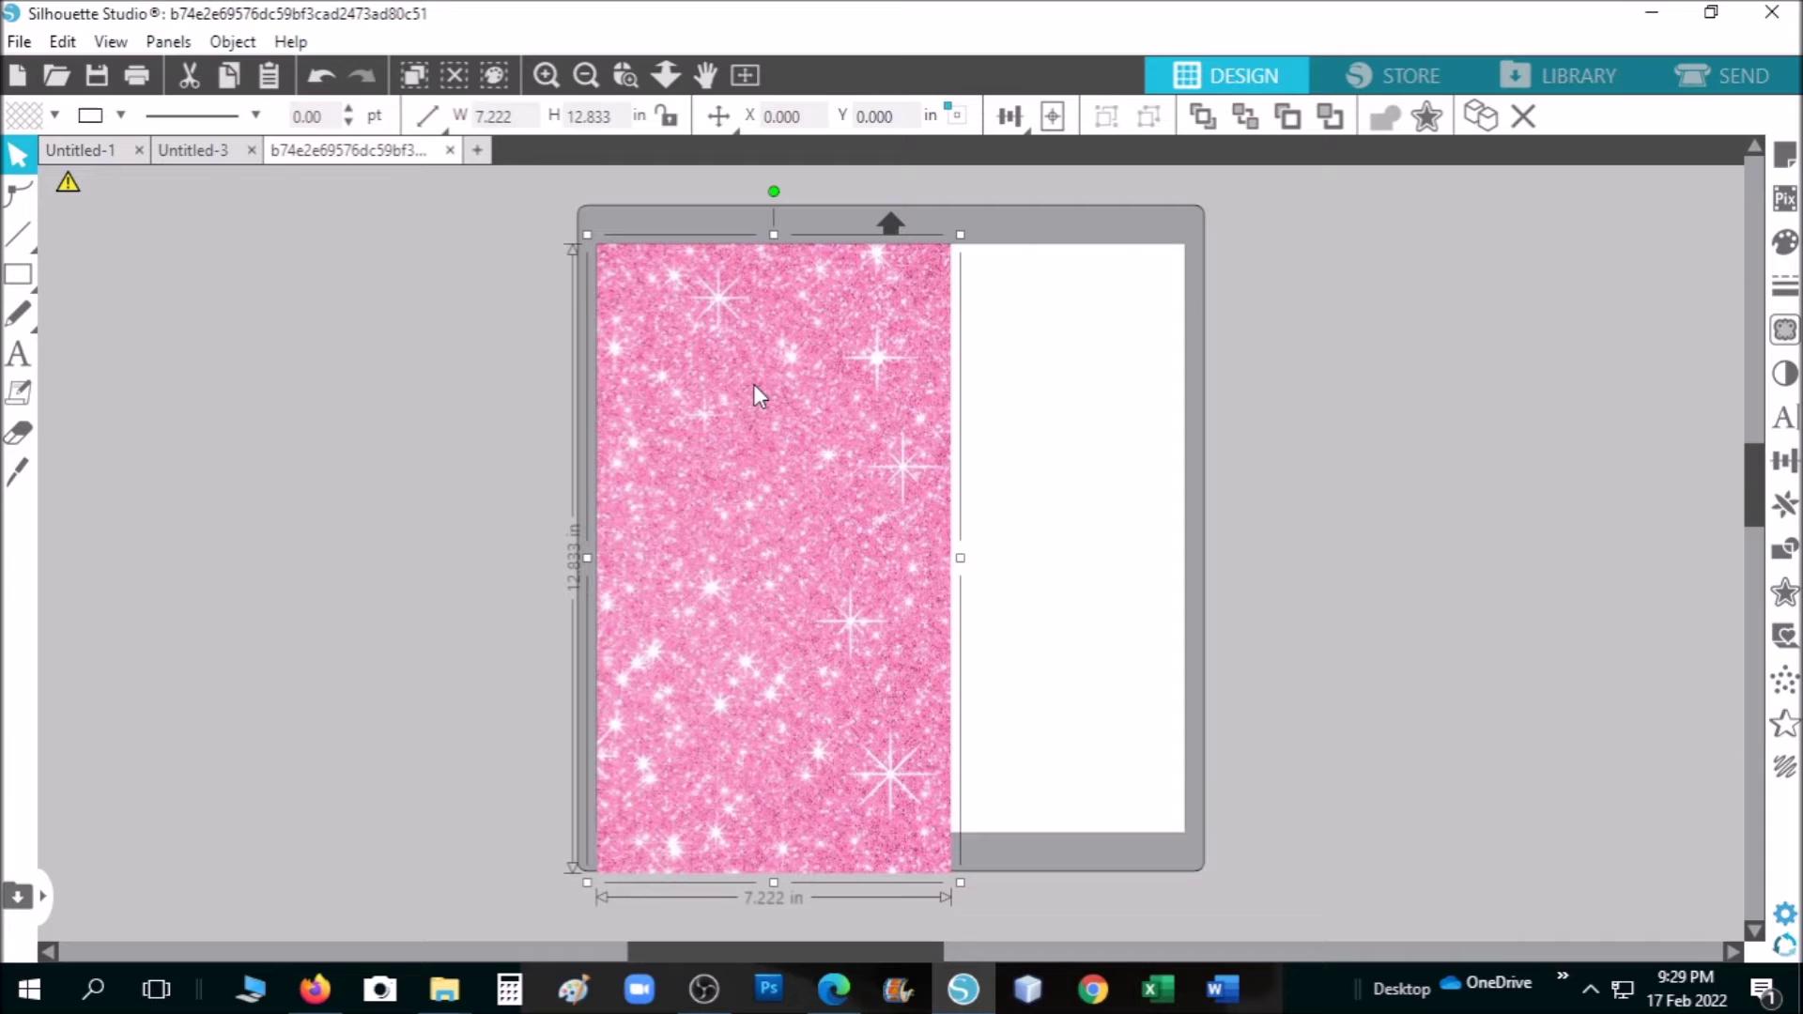
{"action": "right_click", "coordinate": [768, 372]}
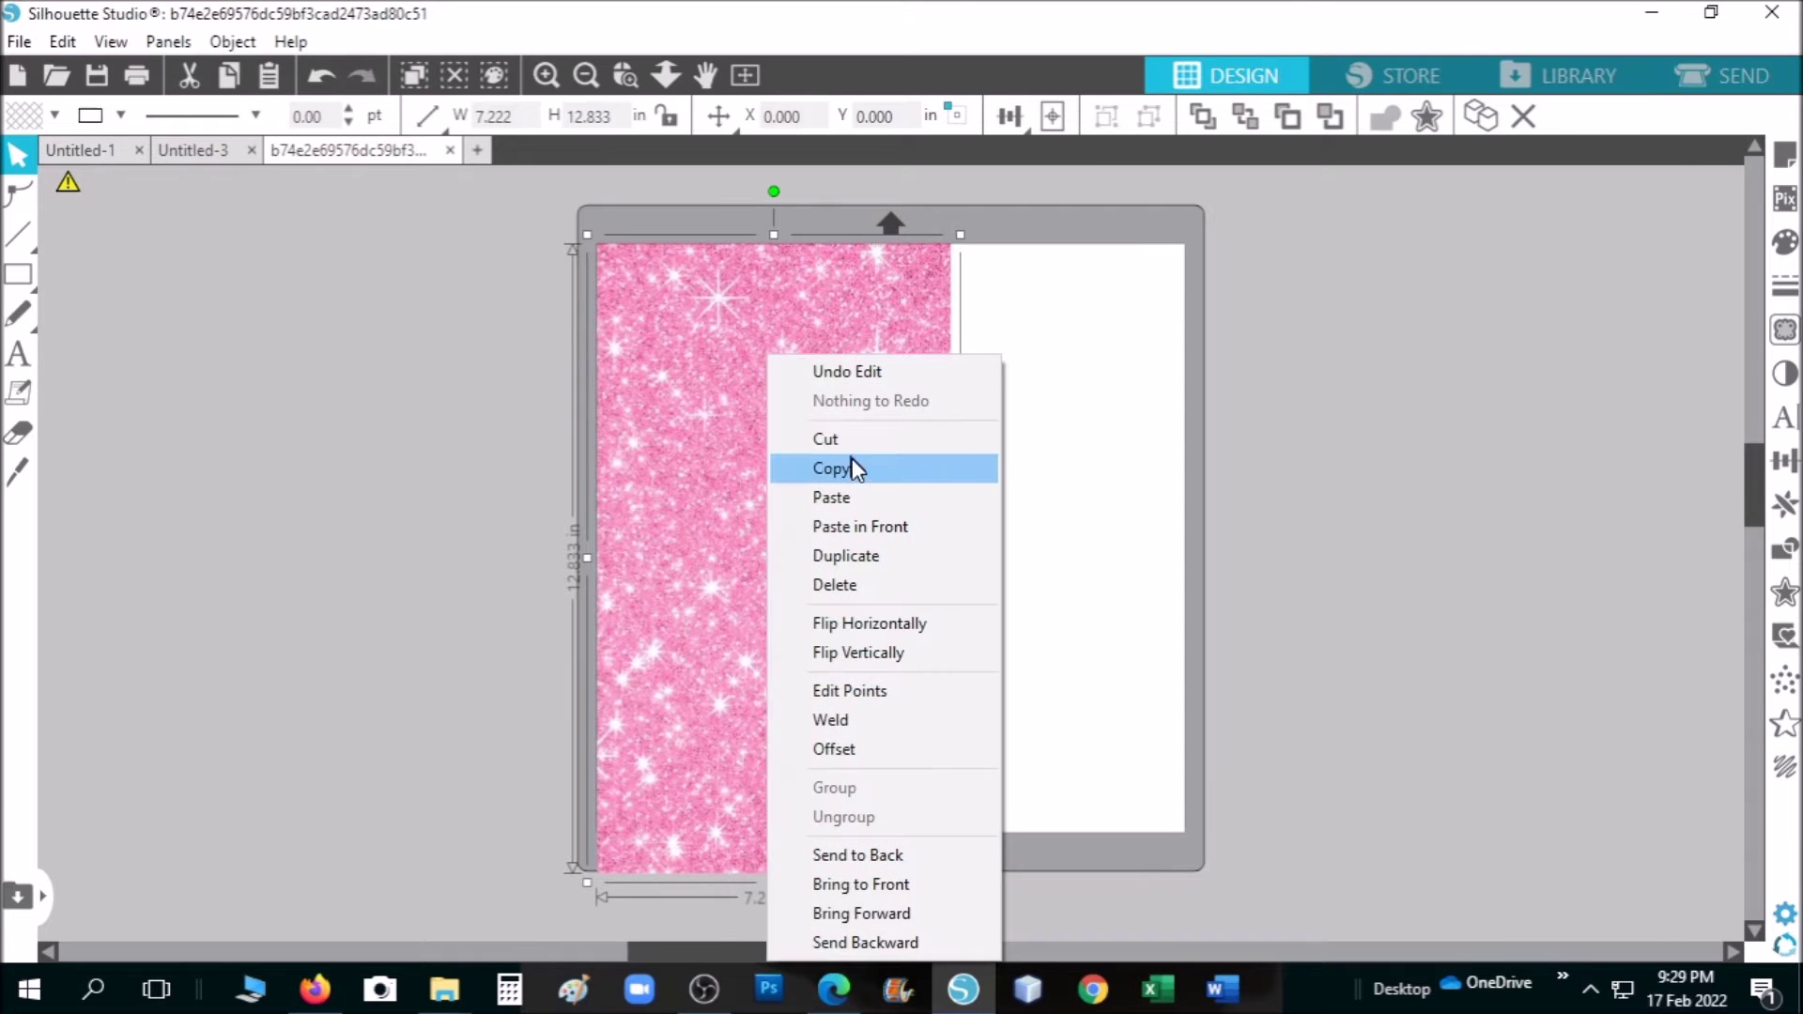
{"action": "left_click", "coordinate": [871, 479]}
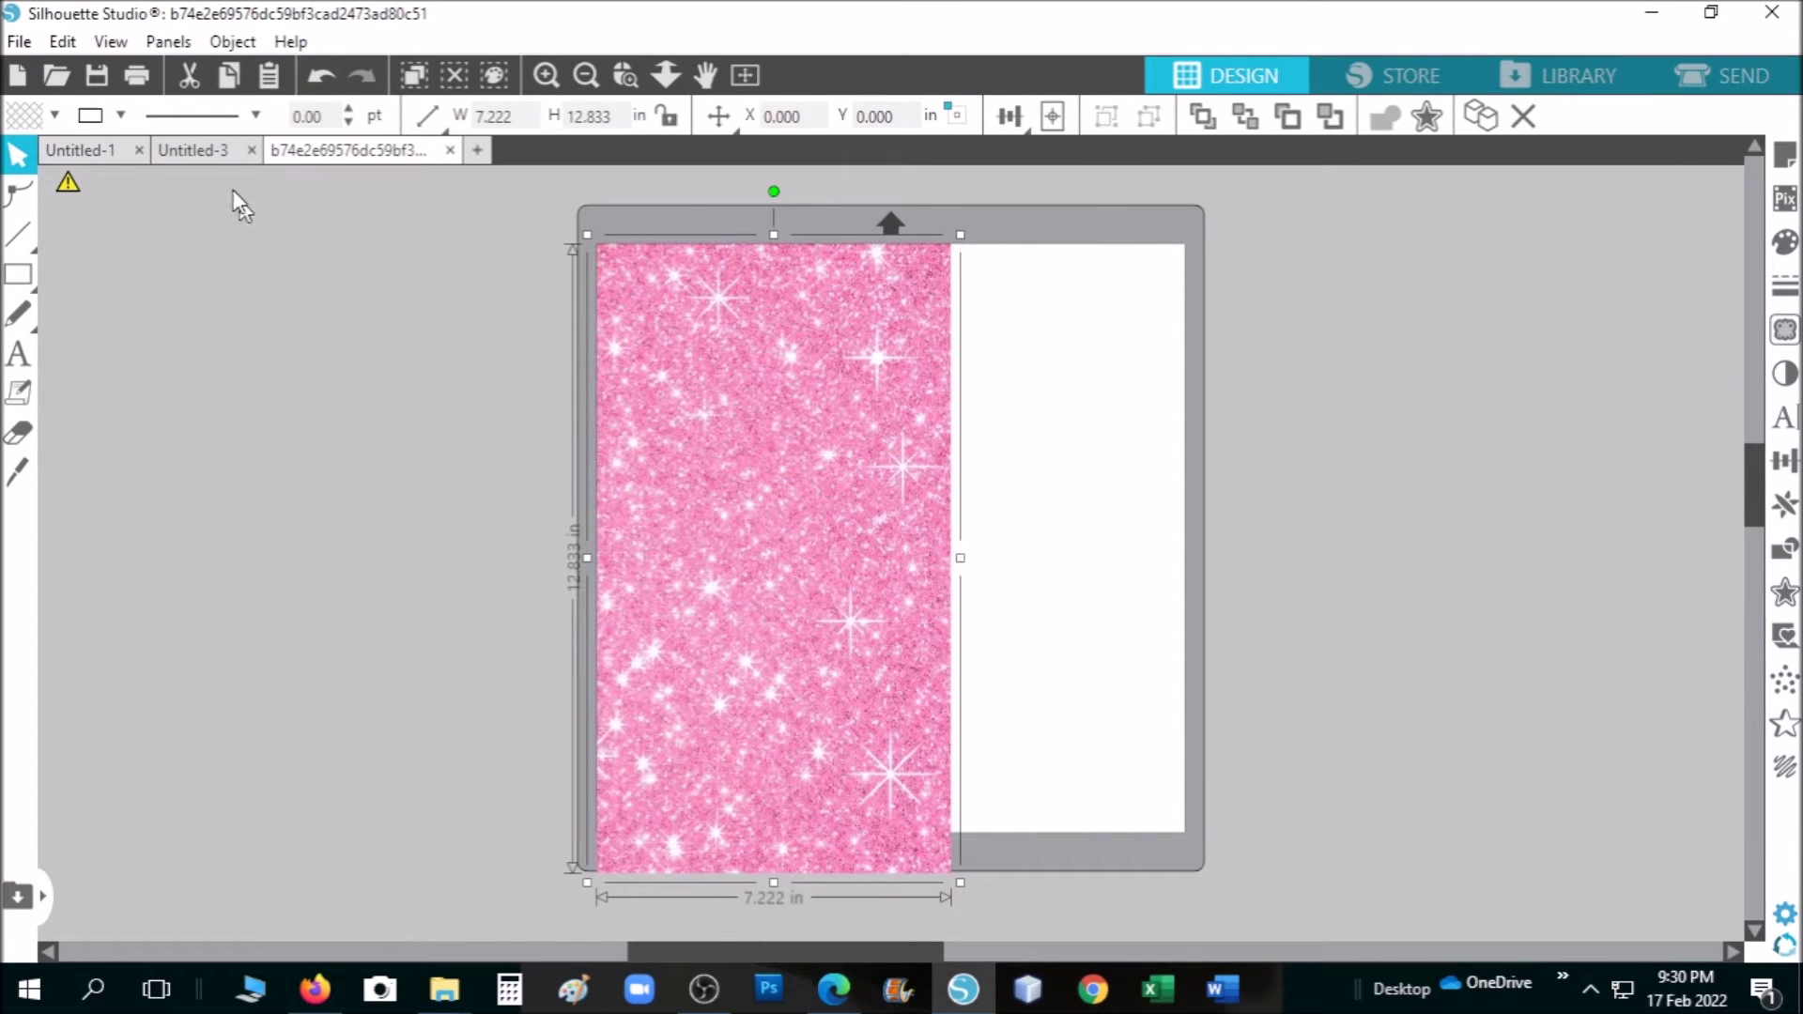
{"action": "left_click", "coordinate": [207, 148]}
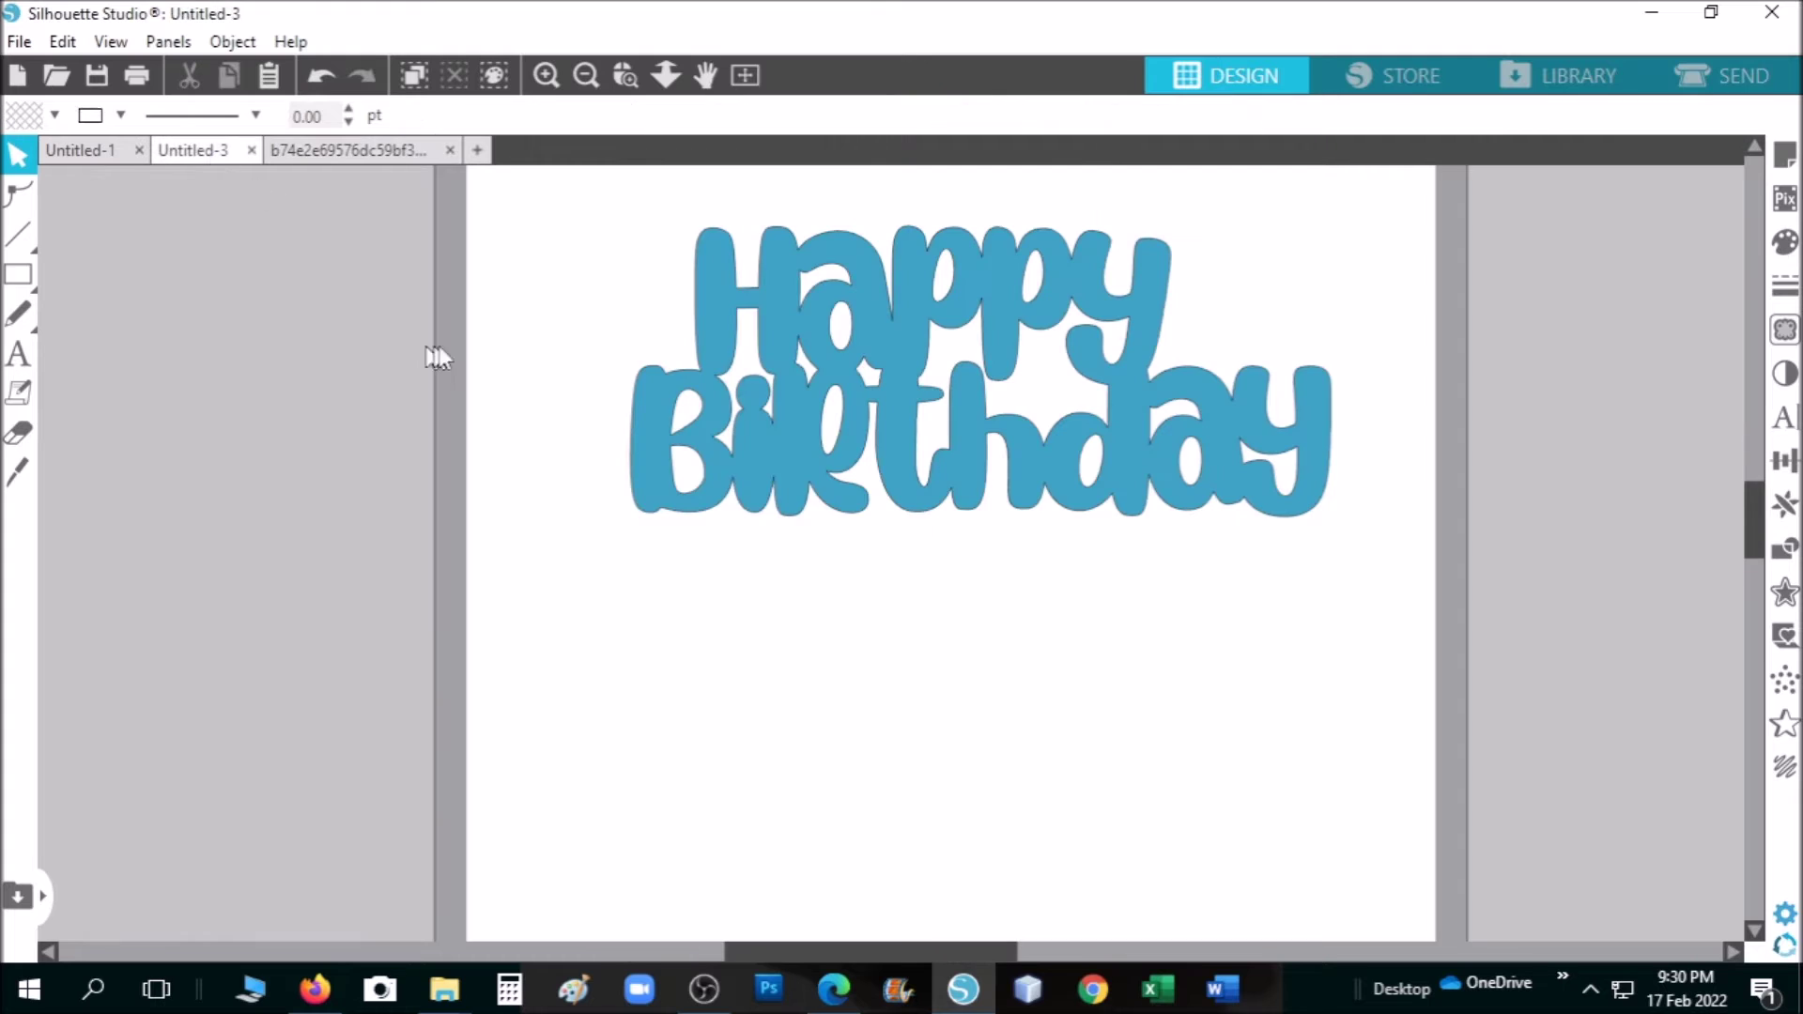
{"action": "right_click", "coordinate": [540, 296]}
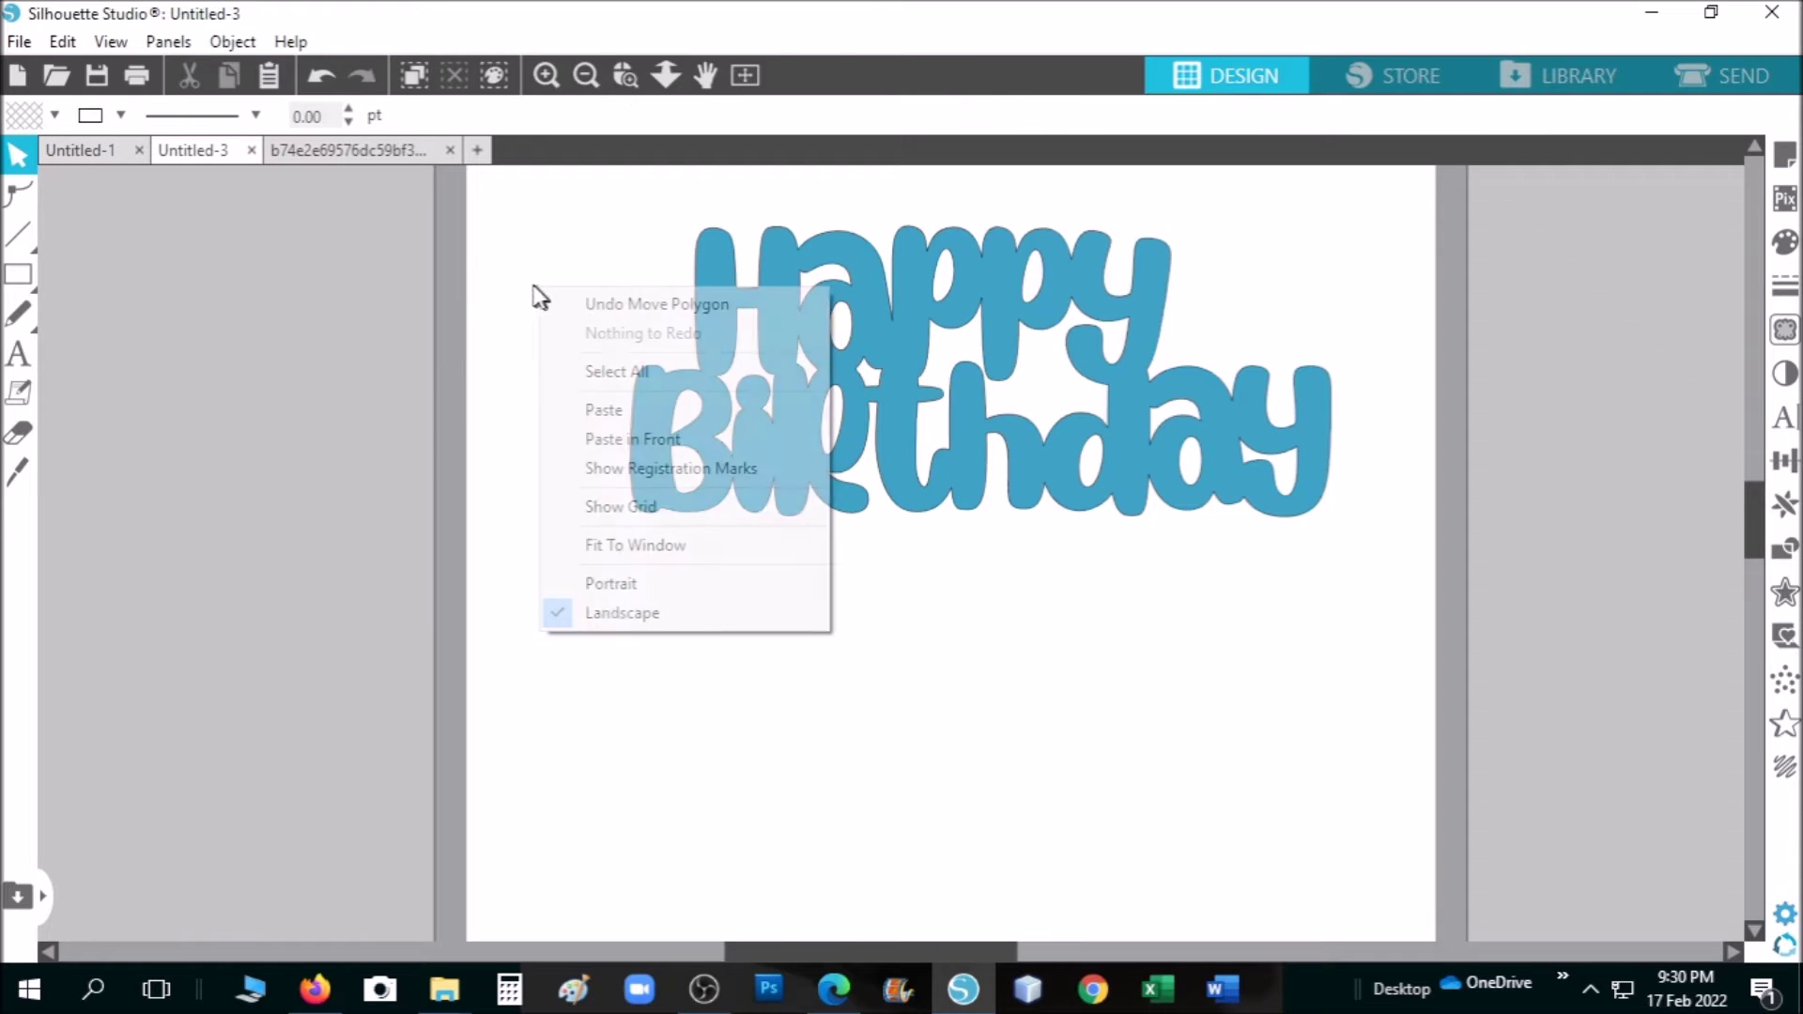
{"action": "left_click", "coordinate": [634, 409]}
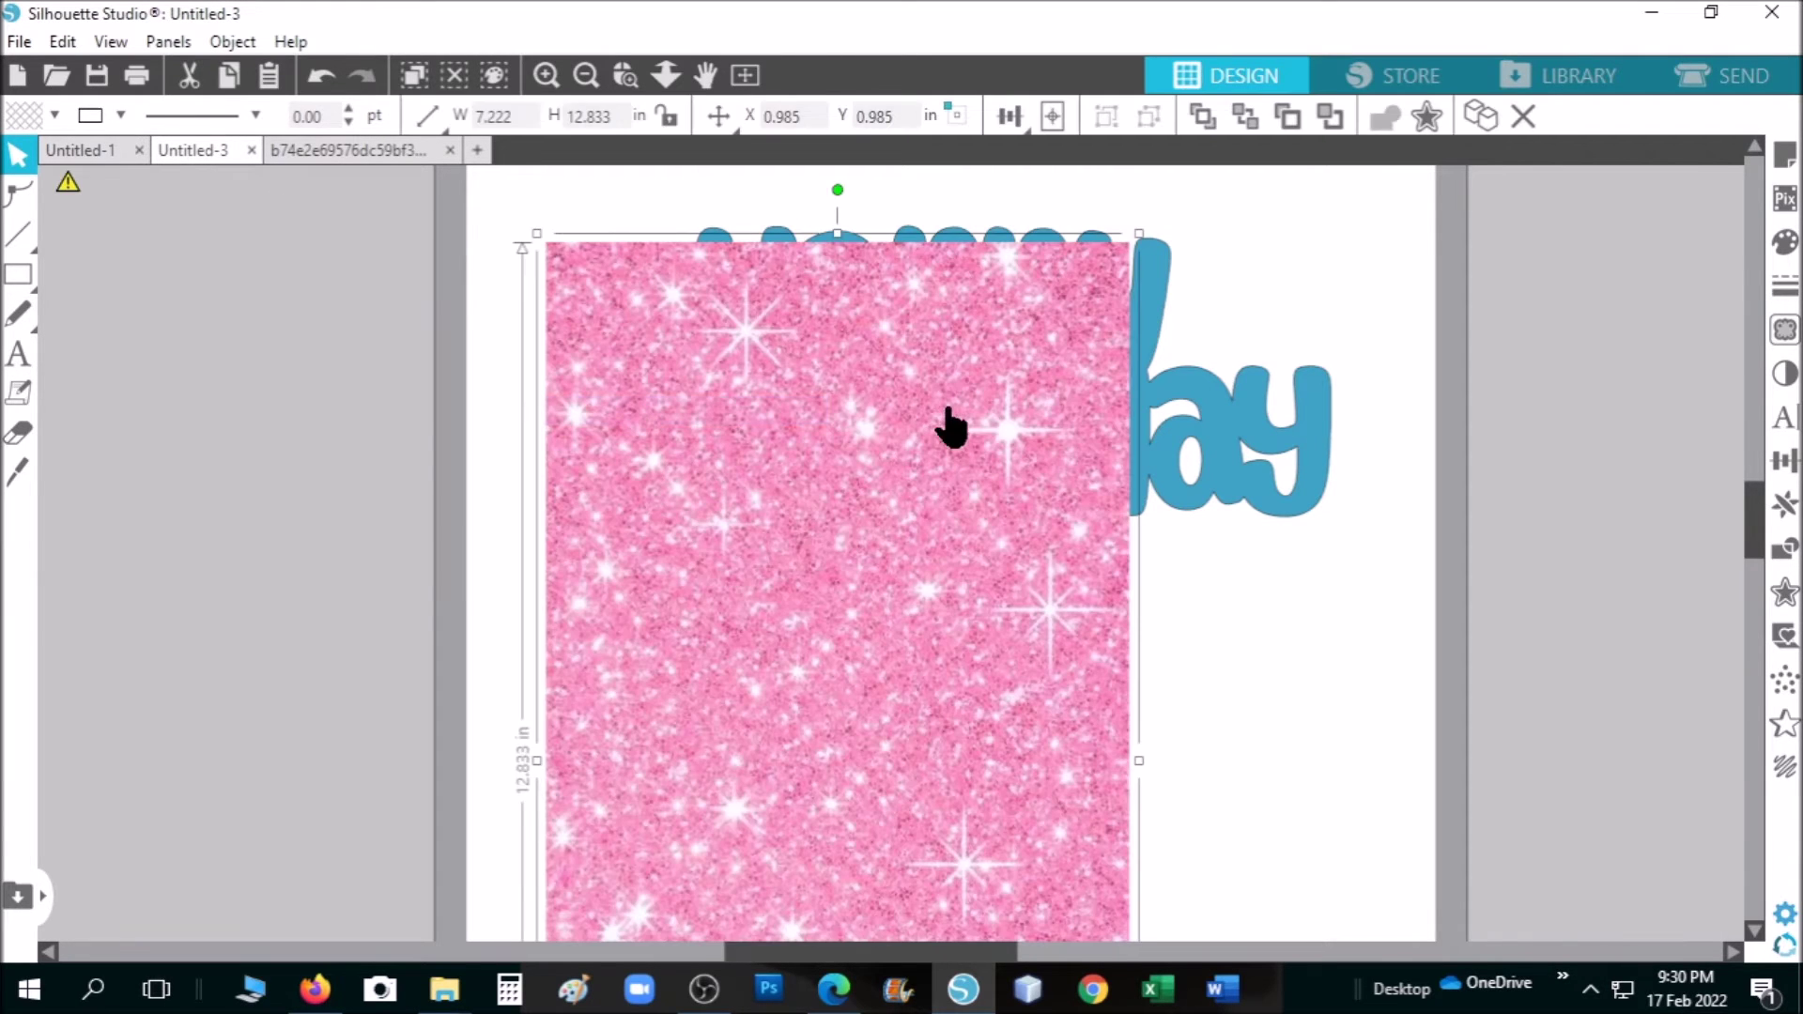
Shrink, rotate to landscape and stretch the pink glitter image to about 9.56 by 4.07 in, covering the whole Happy Birthday lettering
{"action": "left_click_drag", "start_coordinate": [949, 427], "coordinate": [902, 394]}
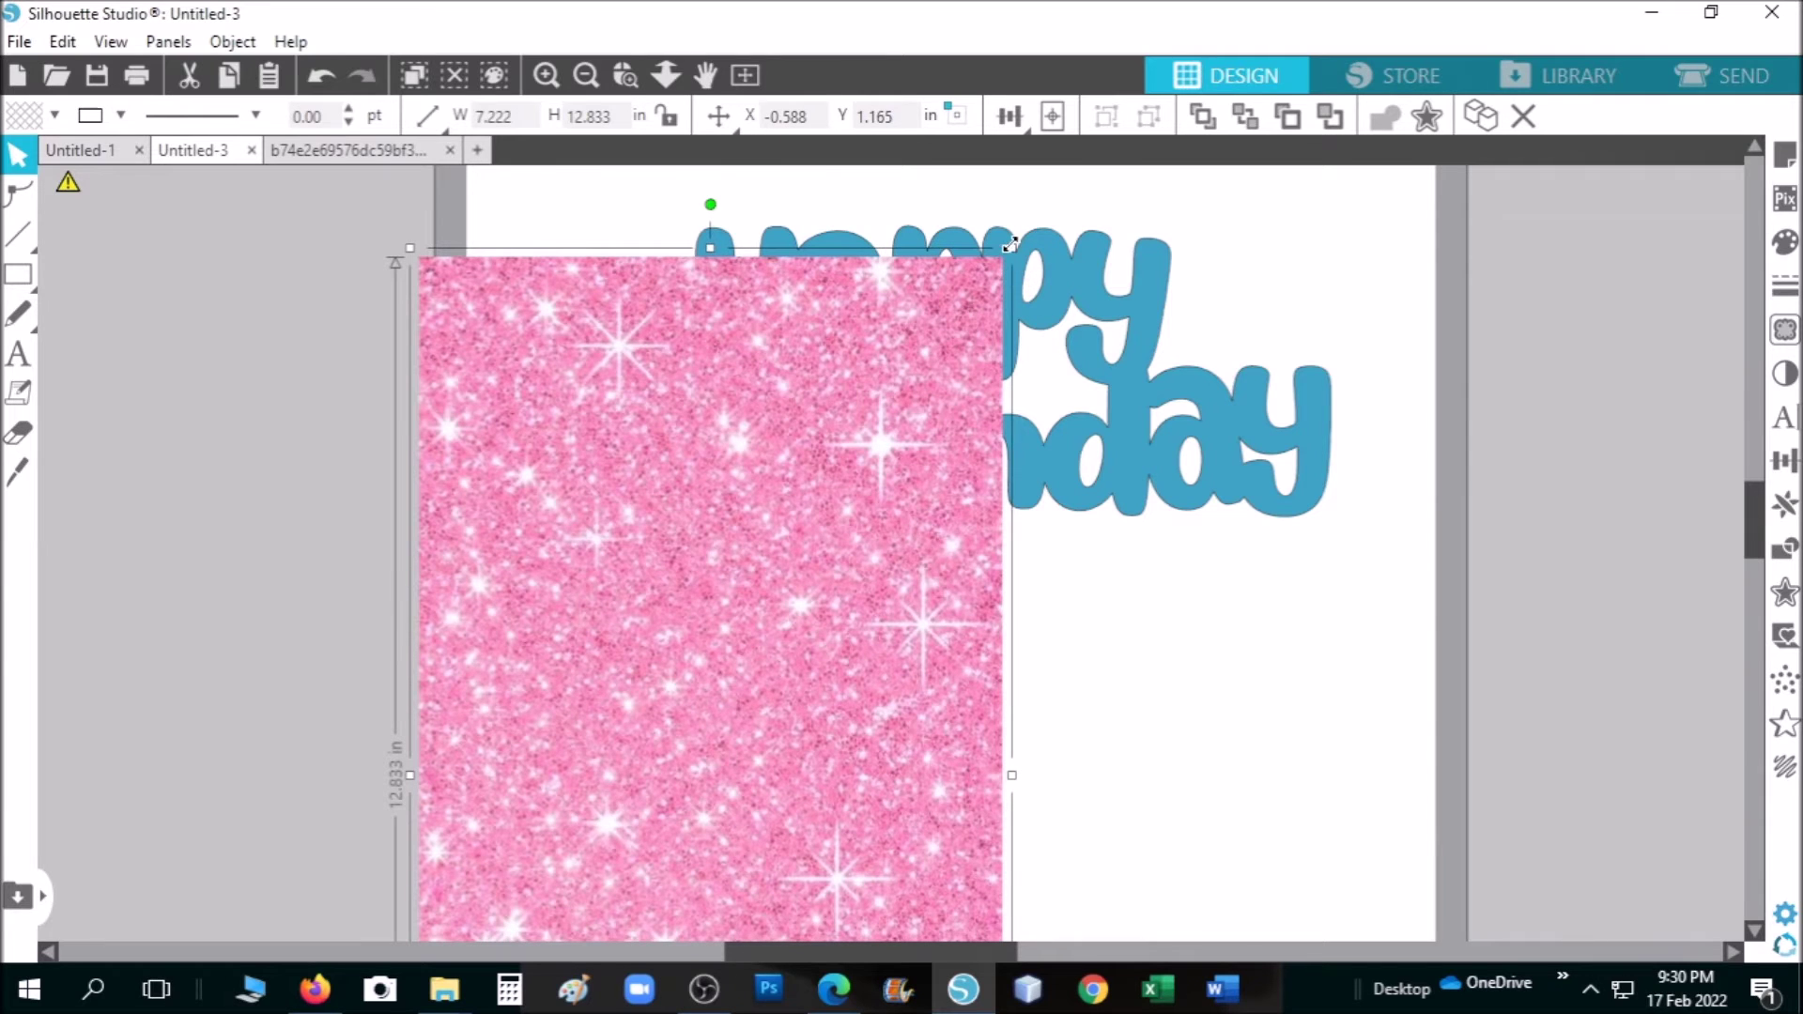
{"action": "left_click_drag", "start_coordinate": [1011, 249], "coordinate": [752, 708]}
{"action": "left_click_drag", "start_coordinate": [645, 826], "coordinate": [584, 317]}
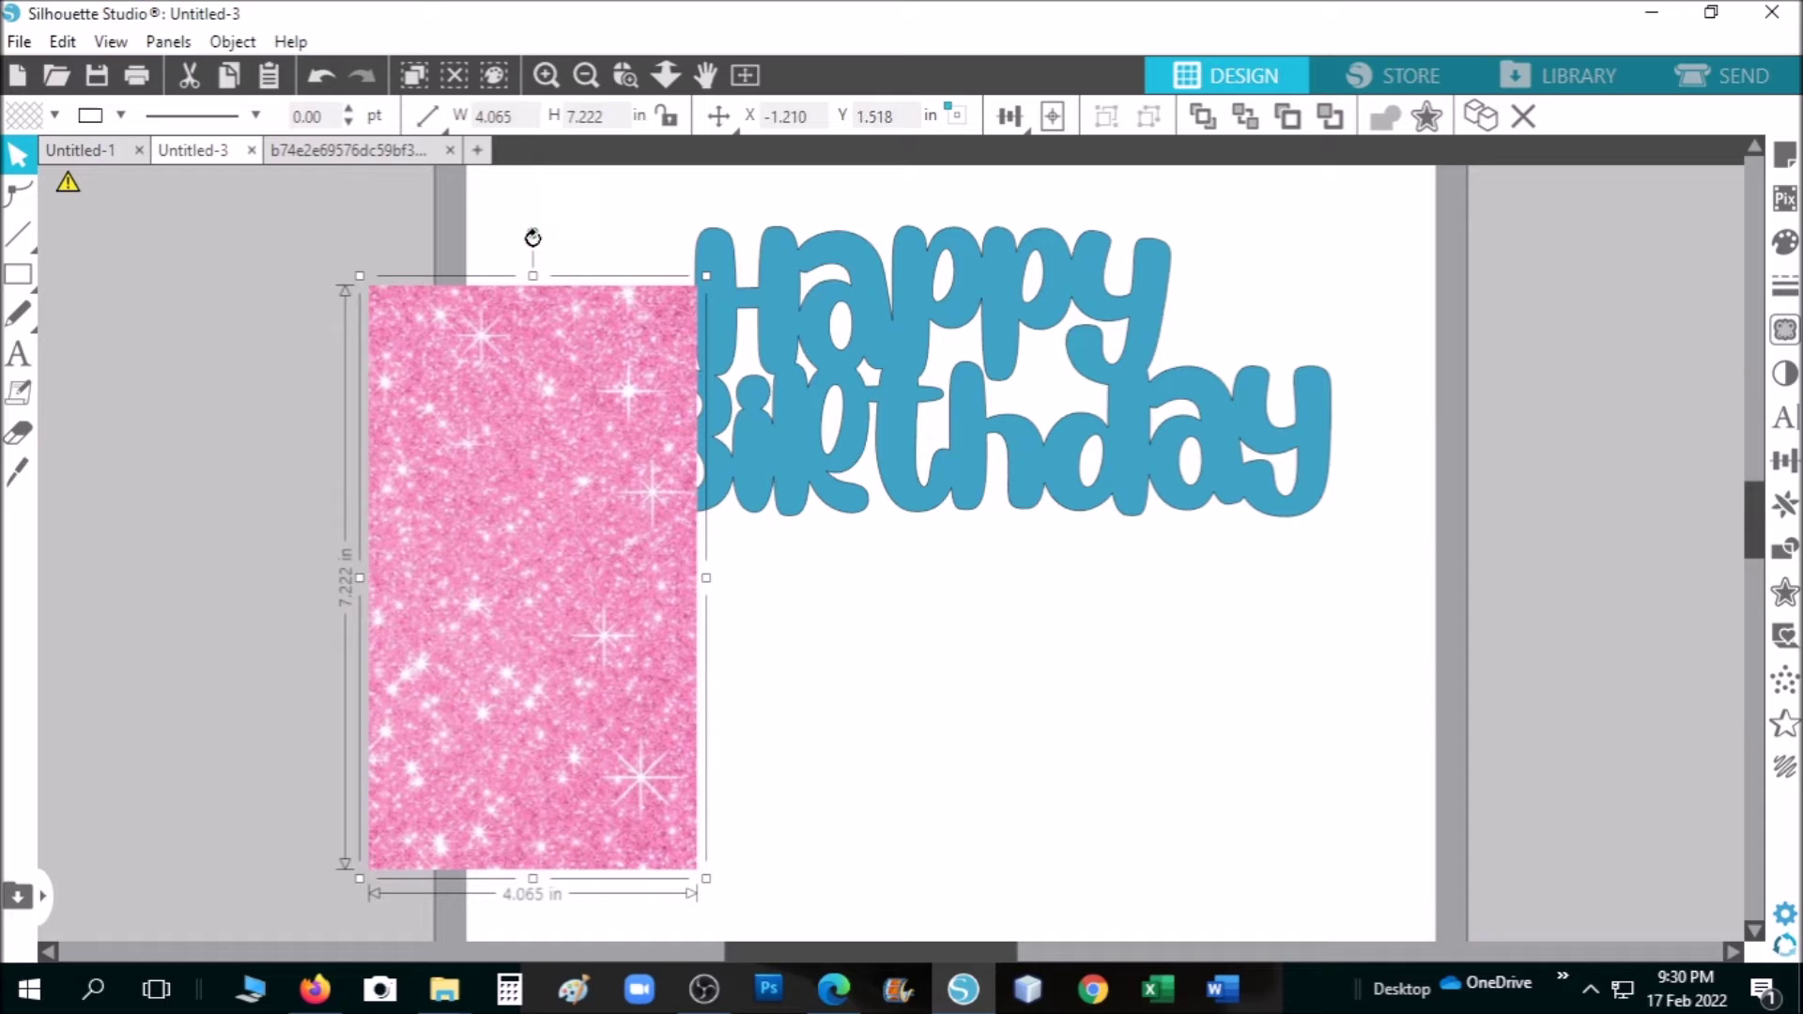
{"action": "left_click_drag", "start_coordinate": [531, 234], "coordinate": [966, 583]}
{"action": "left_click_drag", "start_coordinate": [793, 607], "coordinate": [1371, 380]}
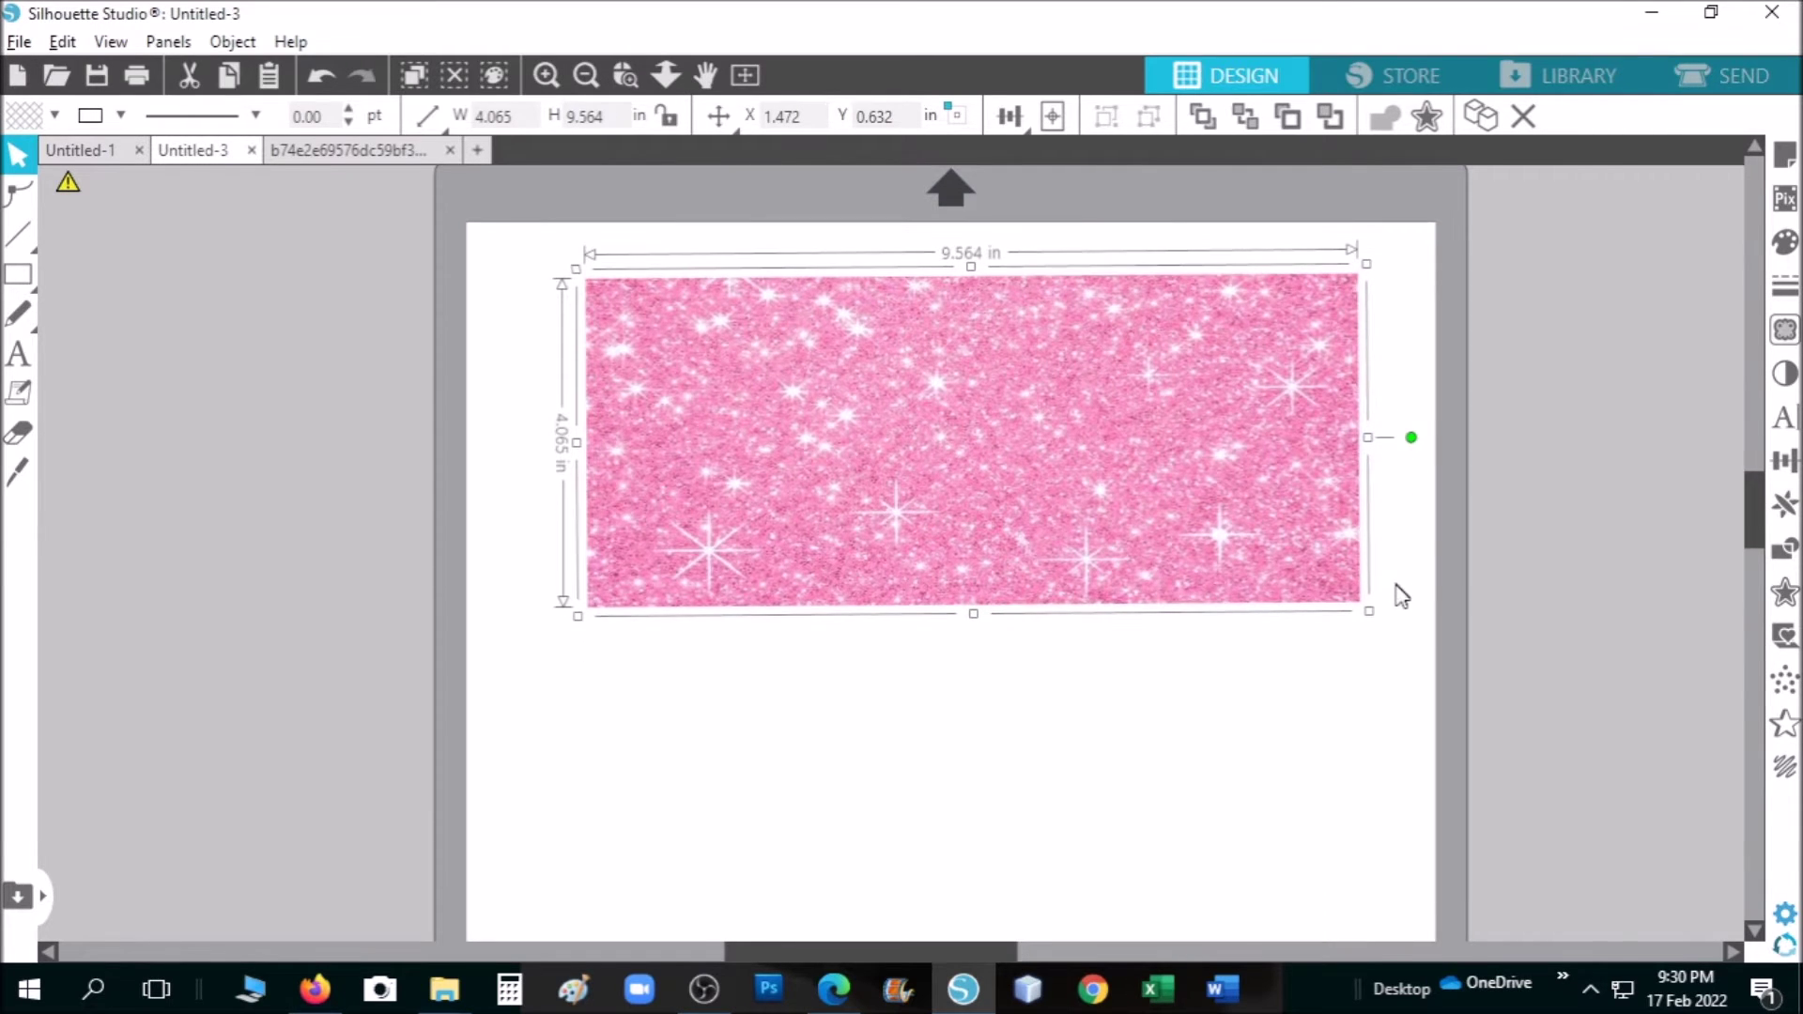
Select the glitter image together with the hidden lettering and crop the glitter to the Happy Birthday shape
{"action": "scroll", "coordinate": [1401, 595], "scroll_direction": "up", "scroll_amount": 1}
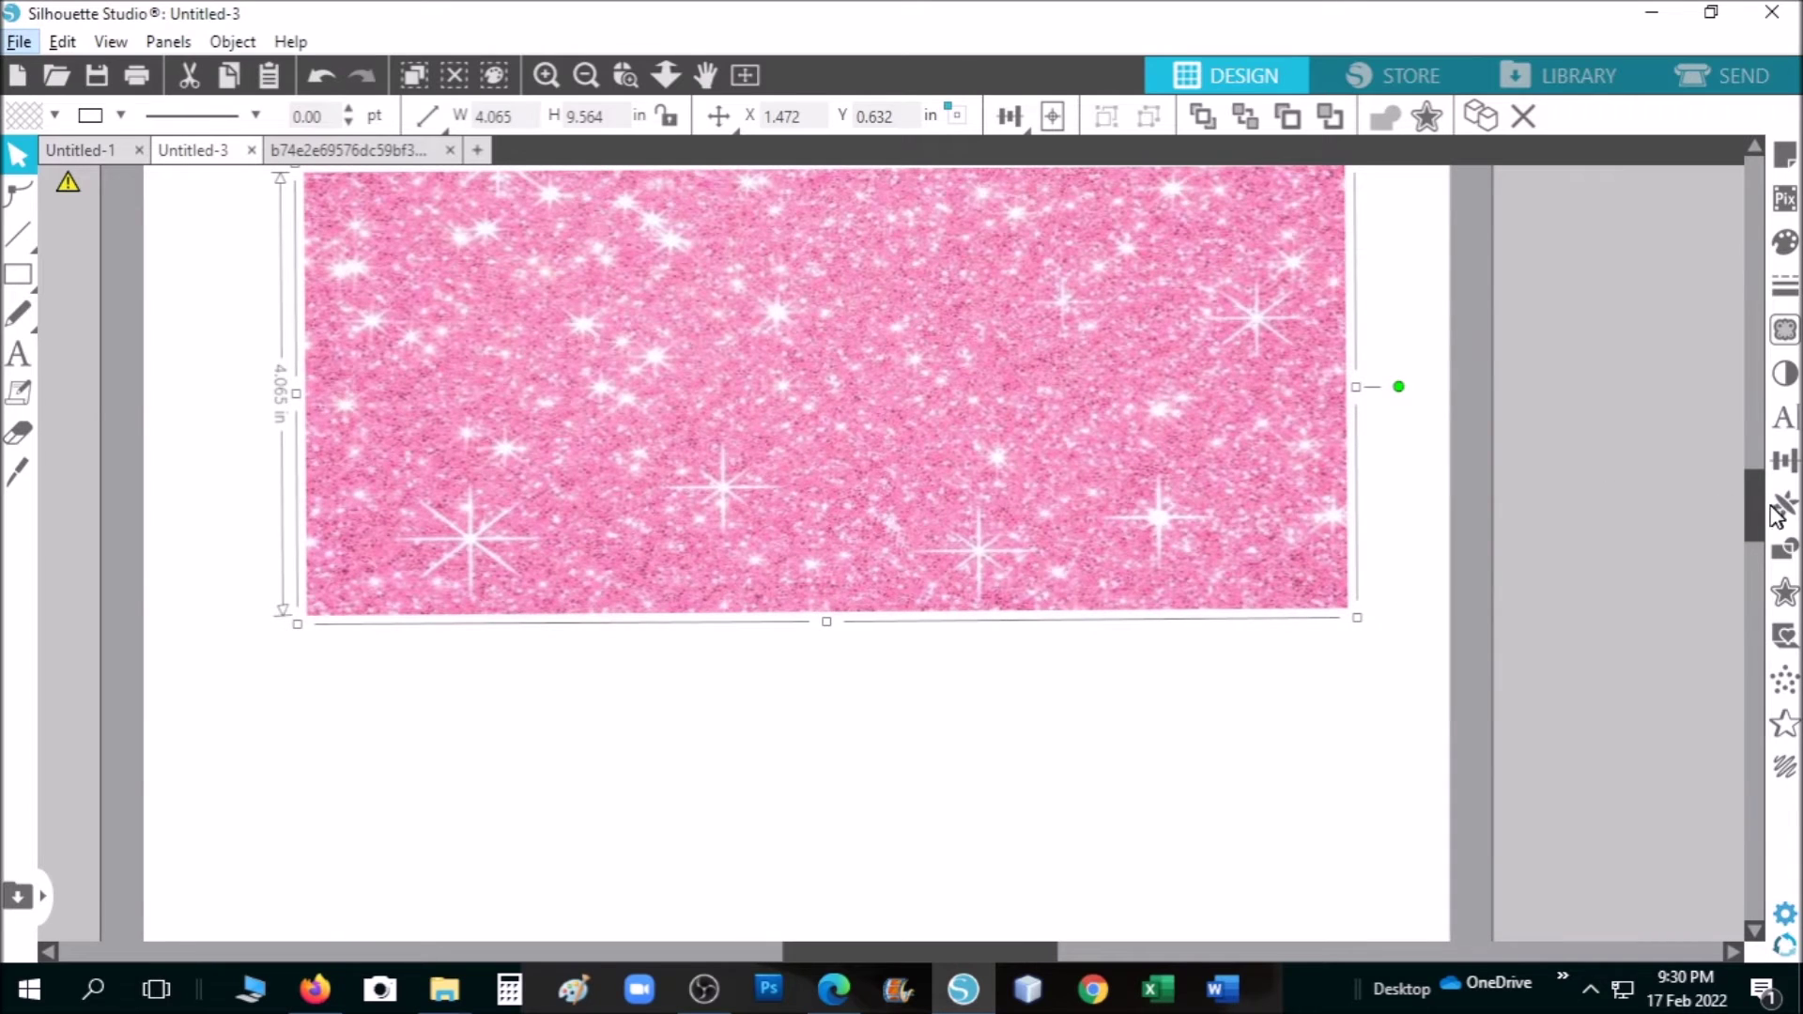
{"action": "left_click_drag", "start_coordinate": [1760, 524], "coordinate": [1752, 490]}
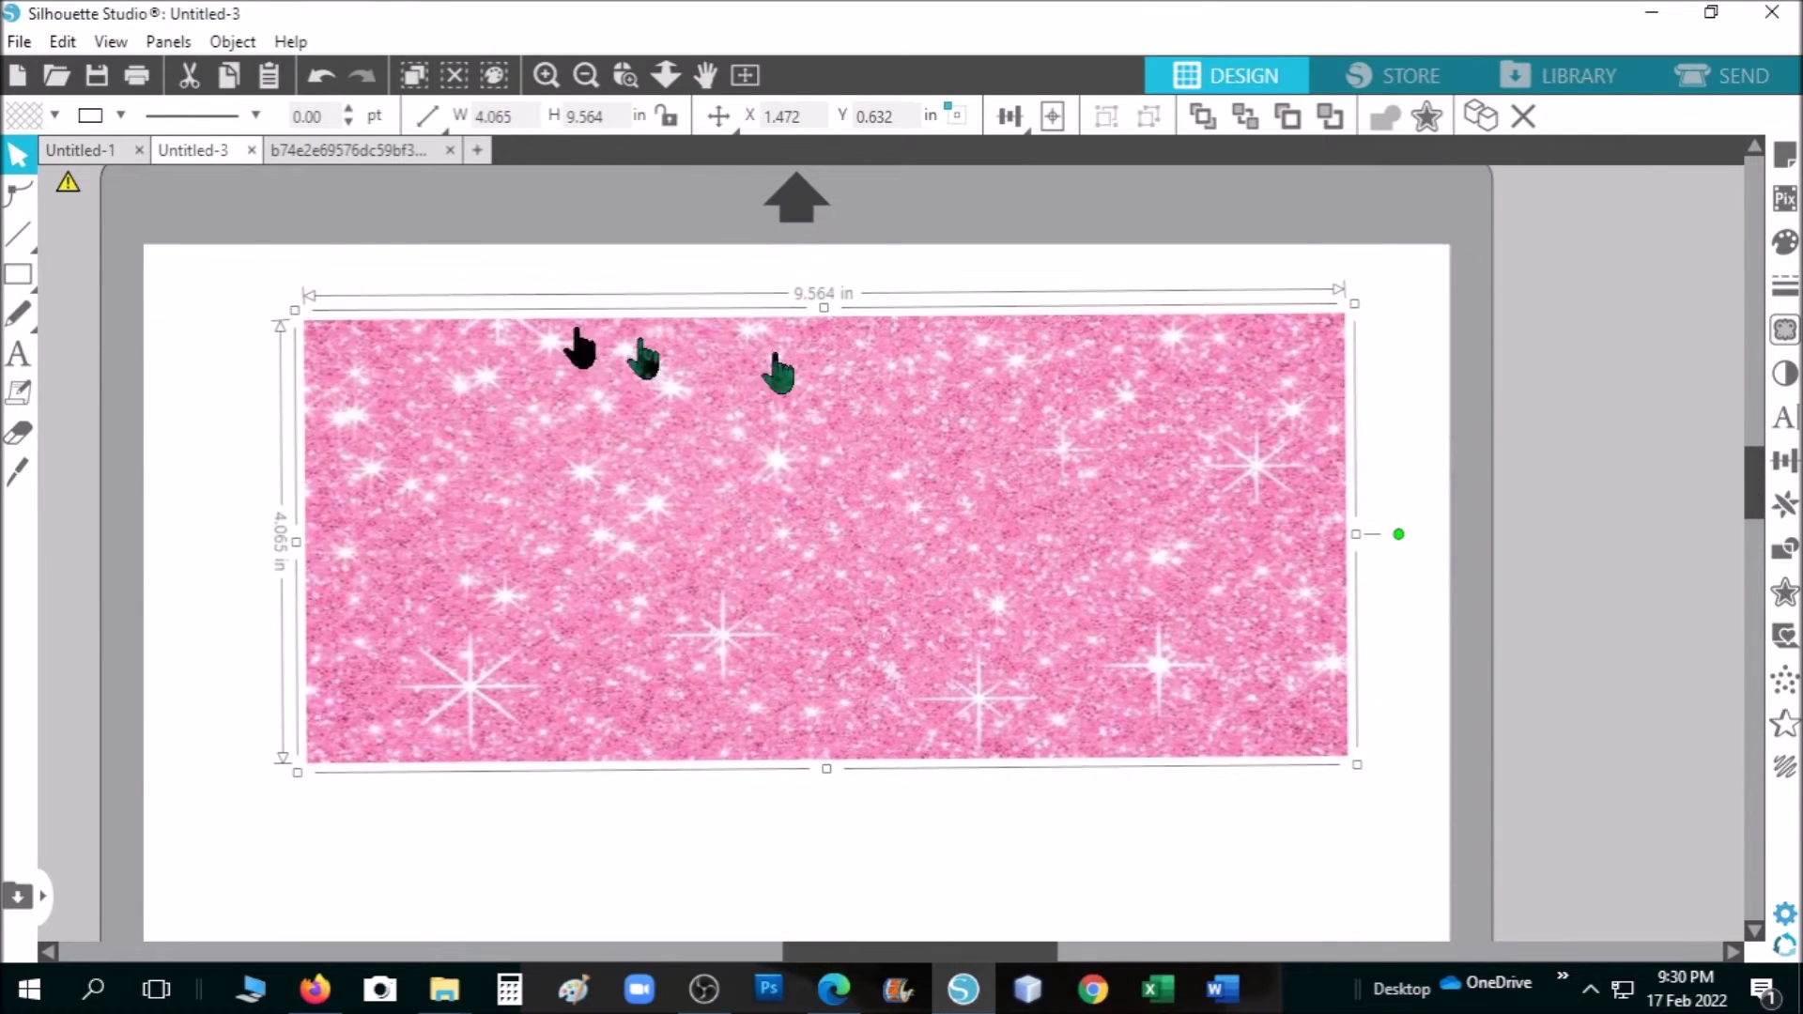
{"action": "left_click_drag", "start_coordinate": [157, 270], "coordinate": [1235, 552]}
{"action": "left_click_drag", "start_coordinate": [1353, 668], "coordinate": [1419, 837]}
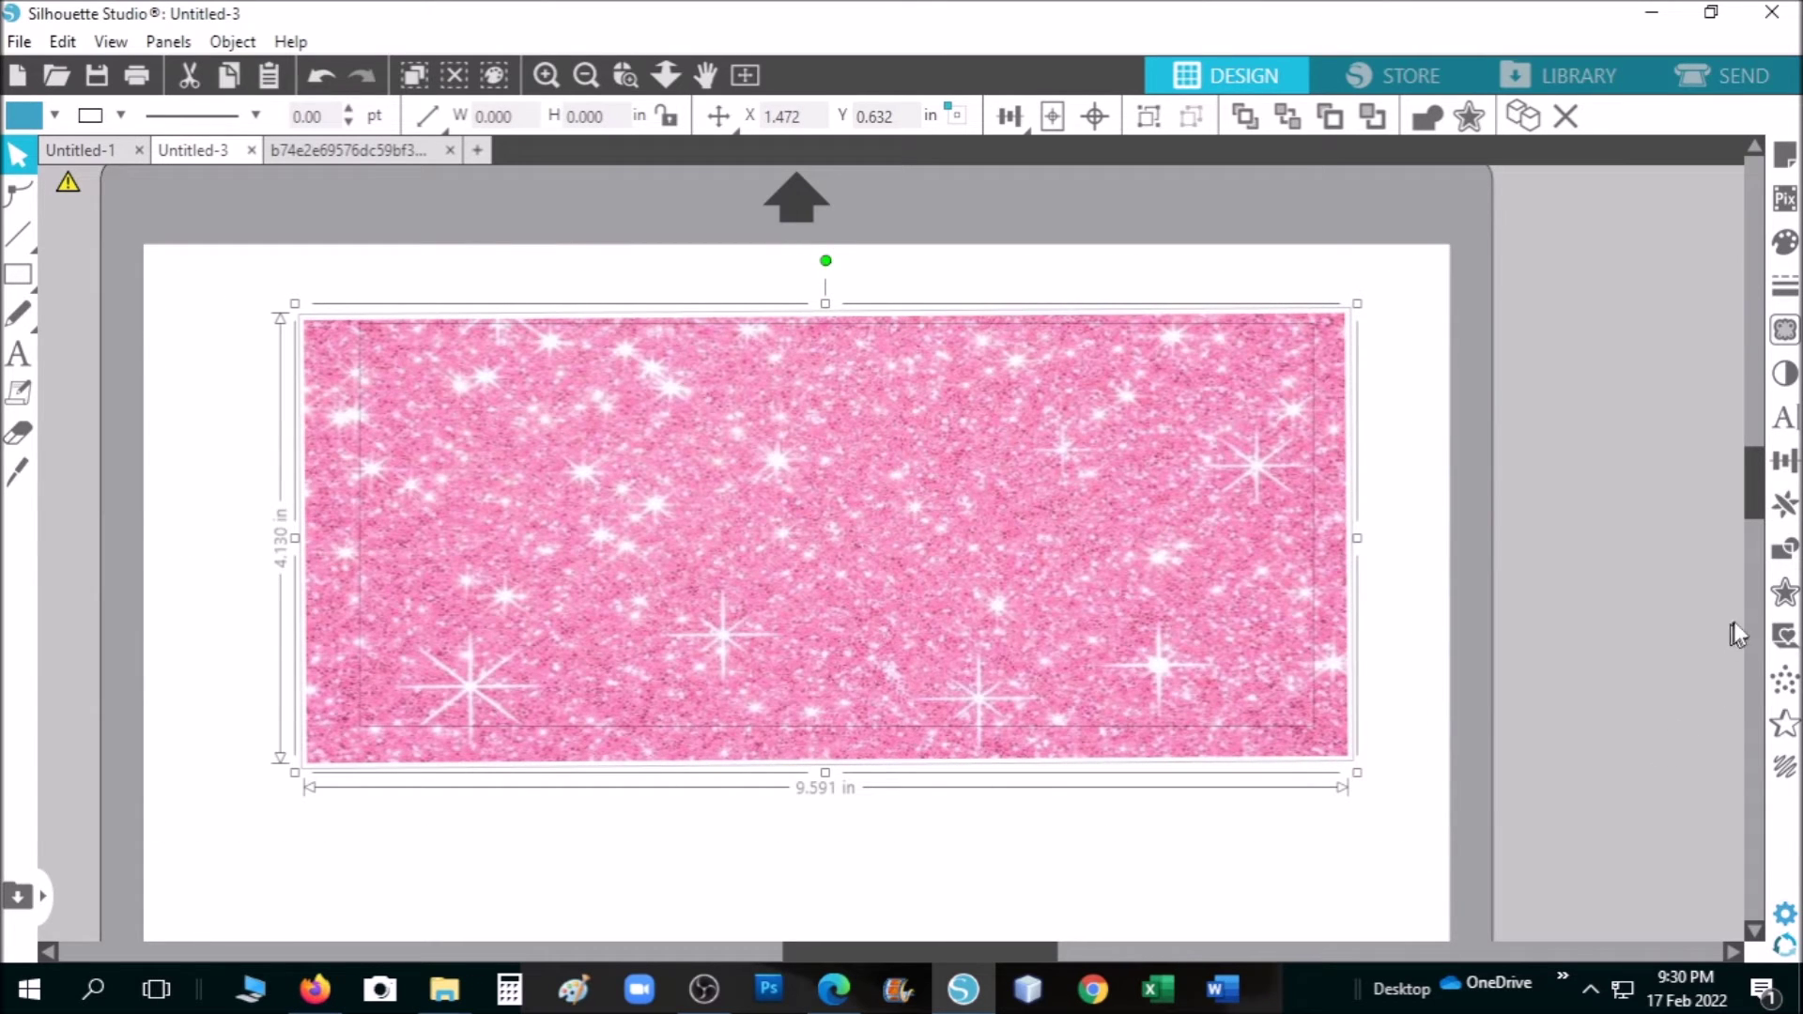
{"action": "left_click", "coordinate": [1783, 550]}
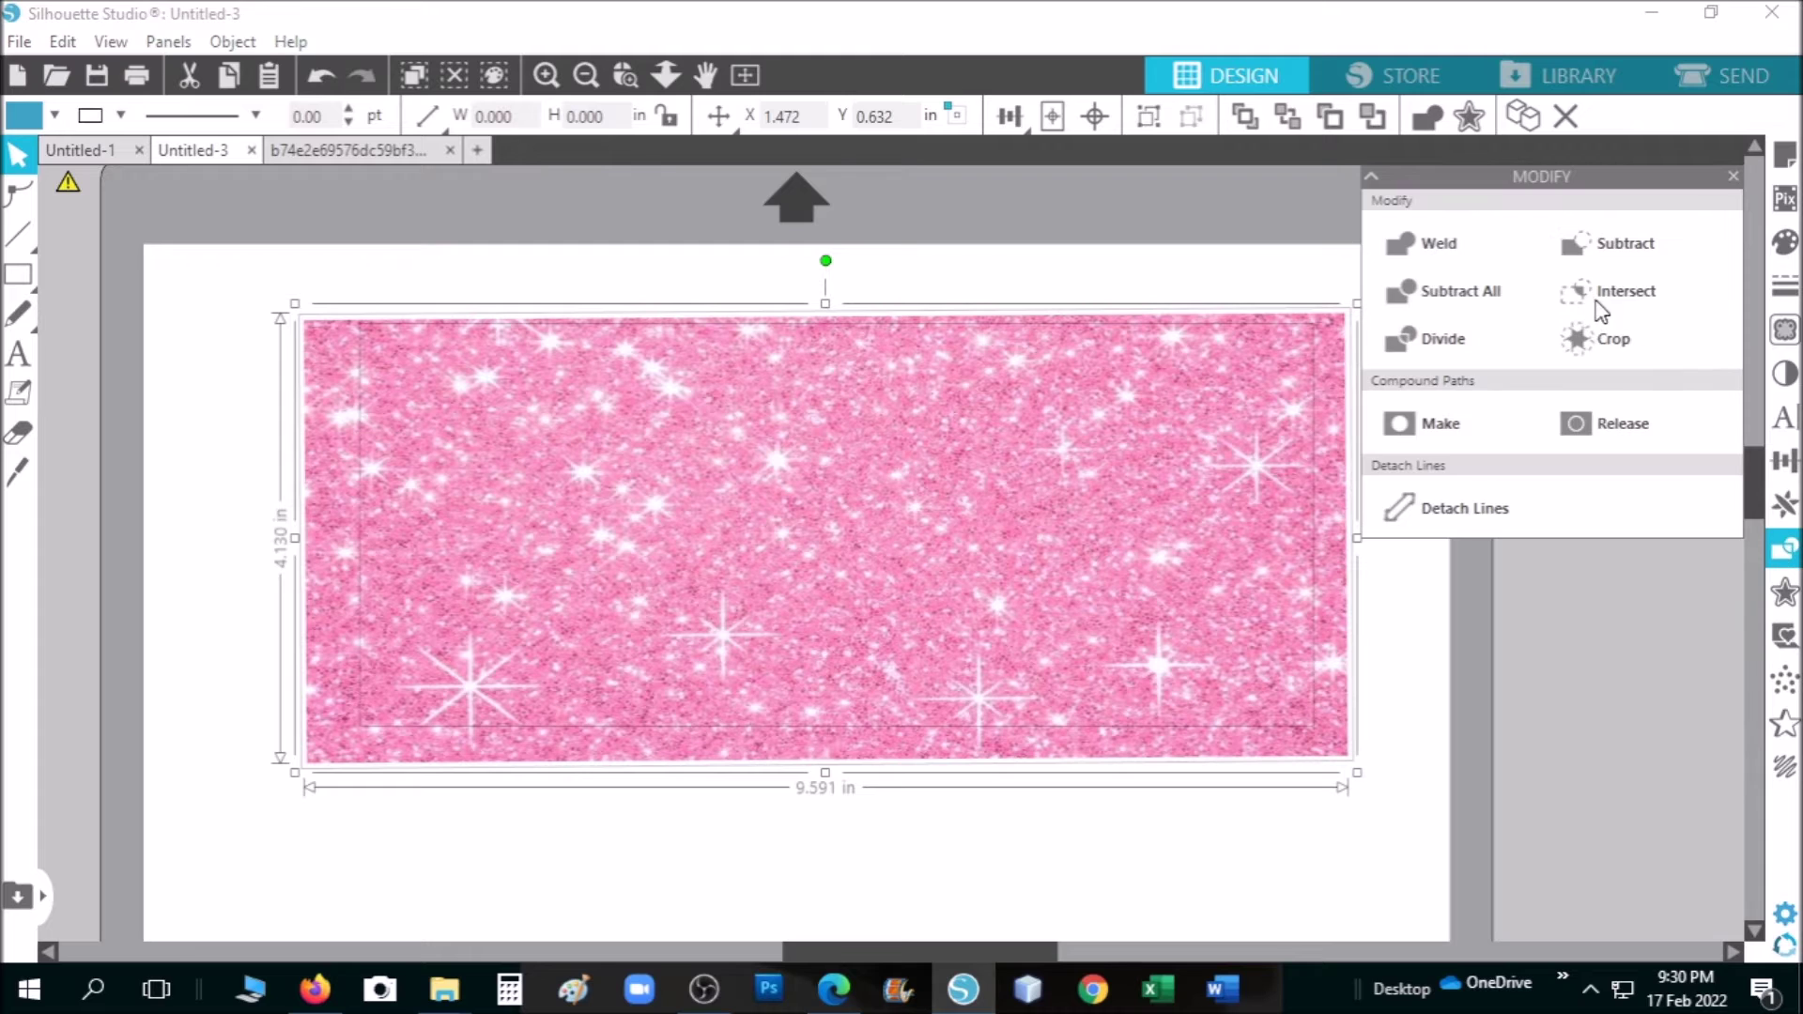
{"action": "left_click", "coordinate": [1662, 343]}
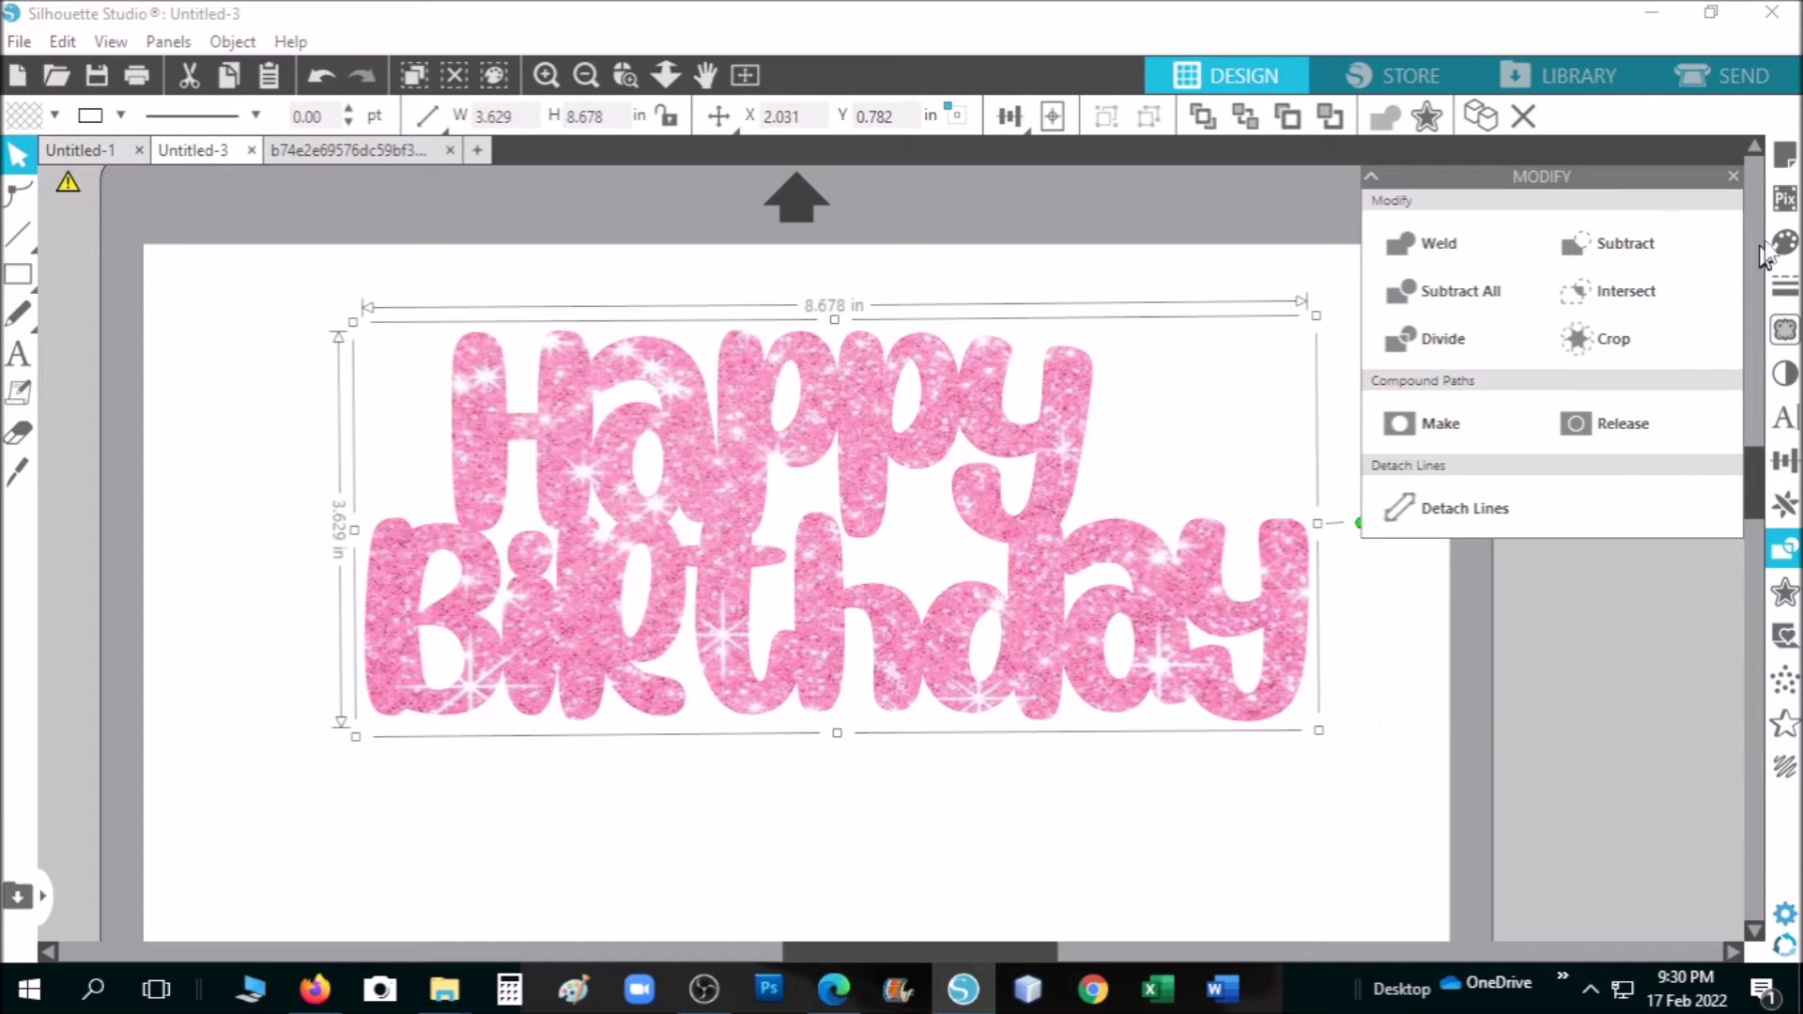
{"action": "left_click", "coordinate": [1735, 176]}
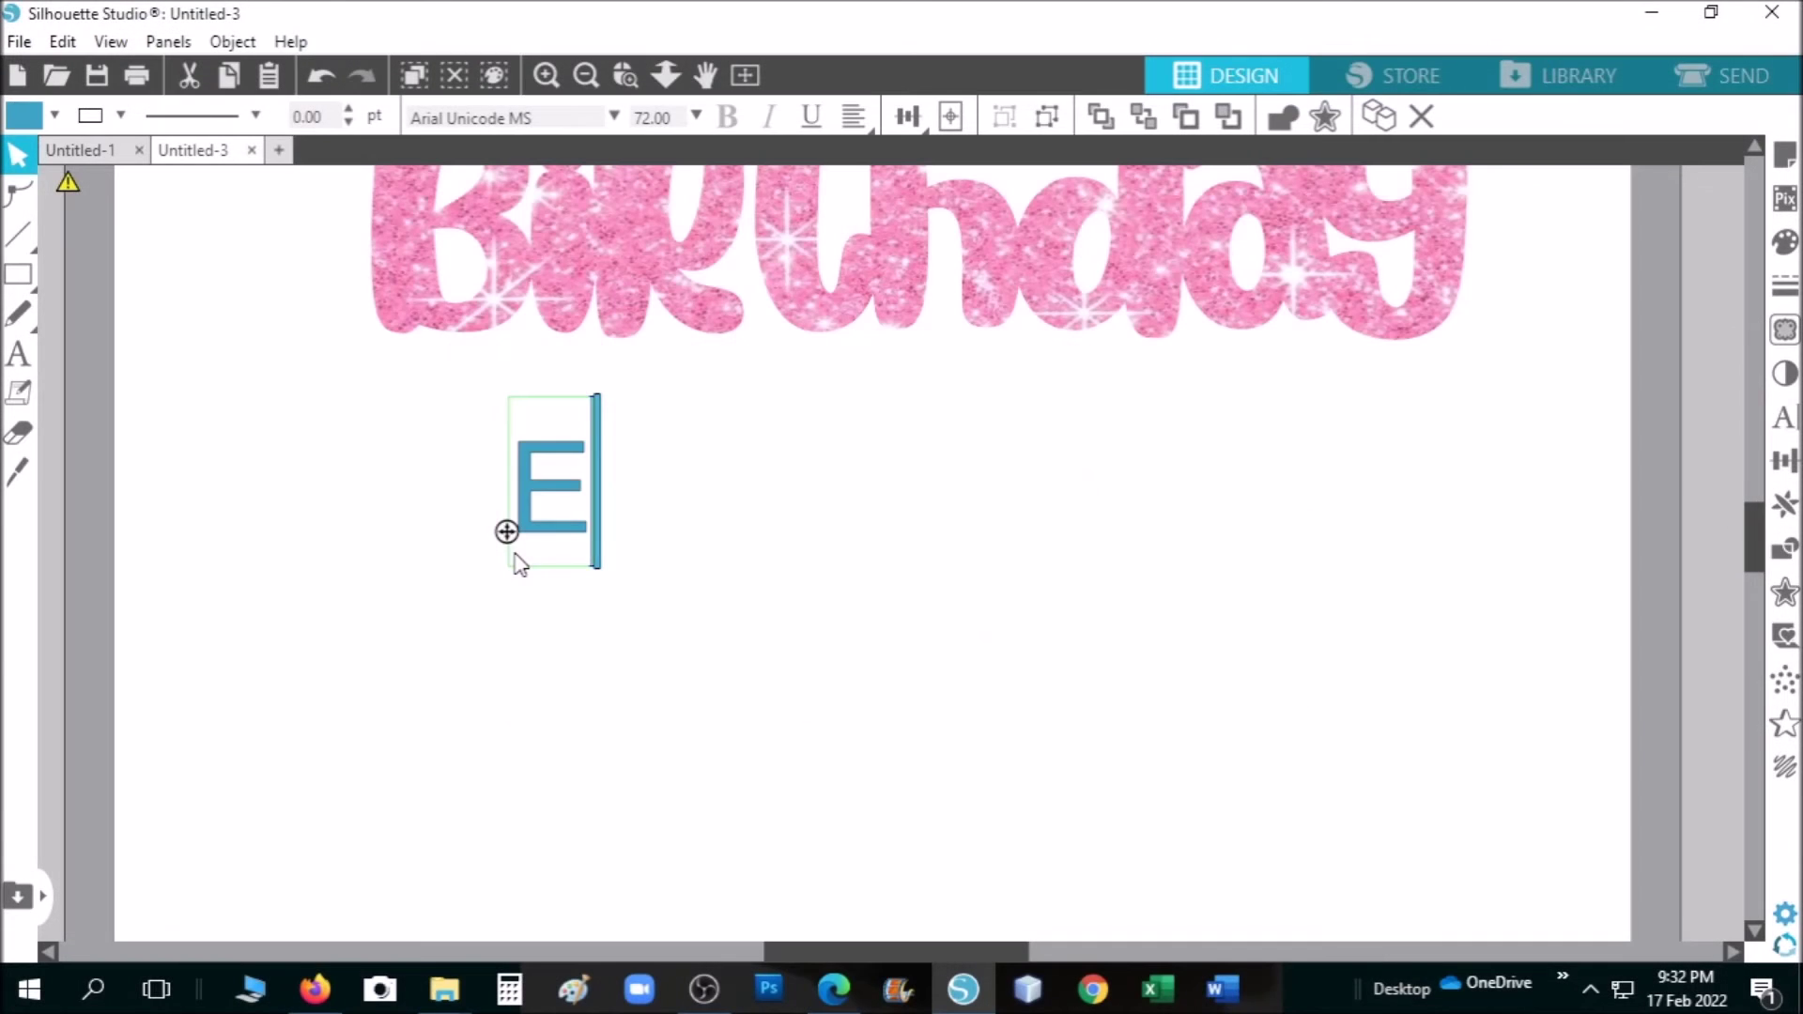
Add the celebrant's first name as text below Birthday and set its font to October Twilight
{"action": "type", "text": "li"}
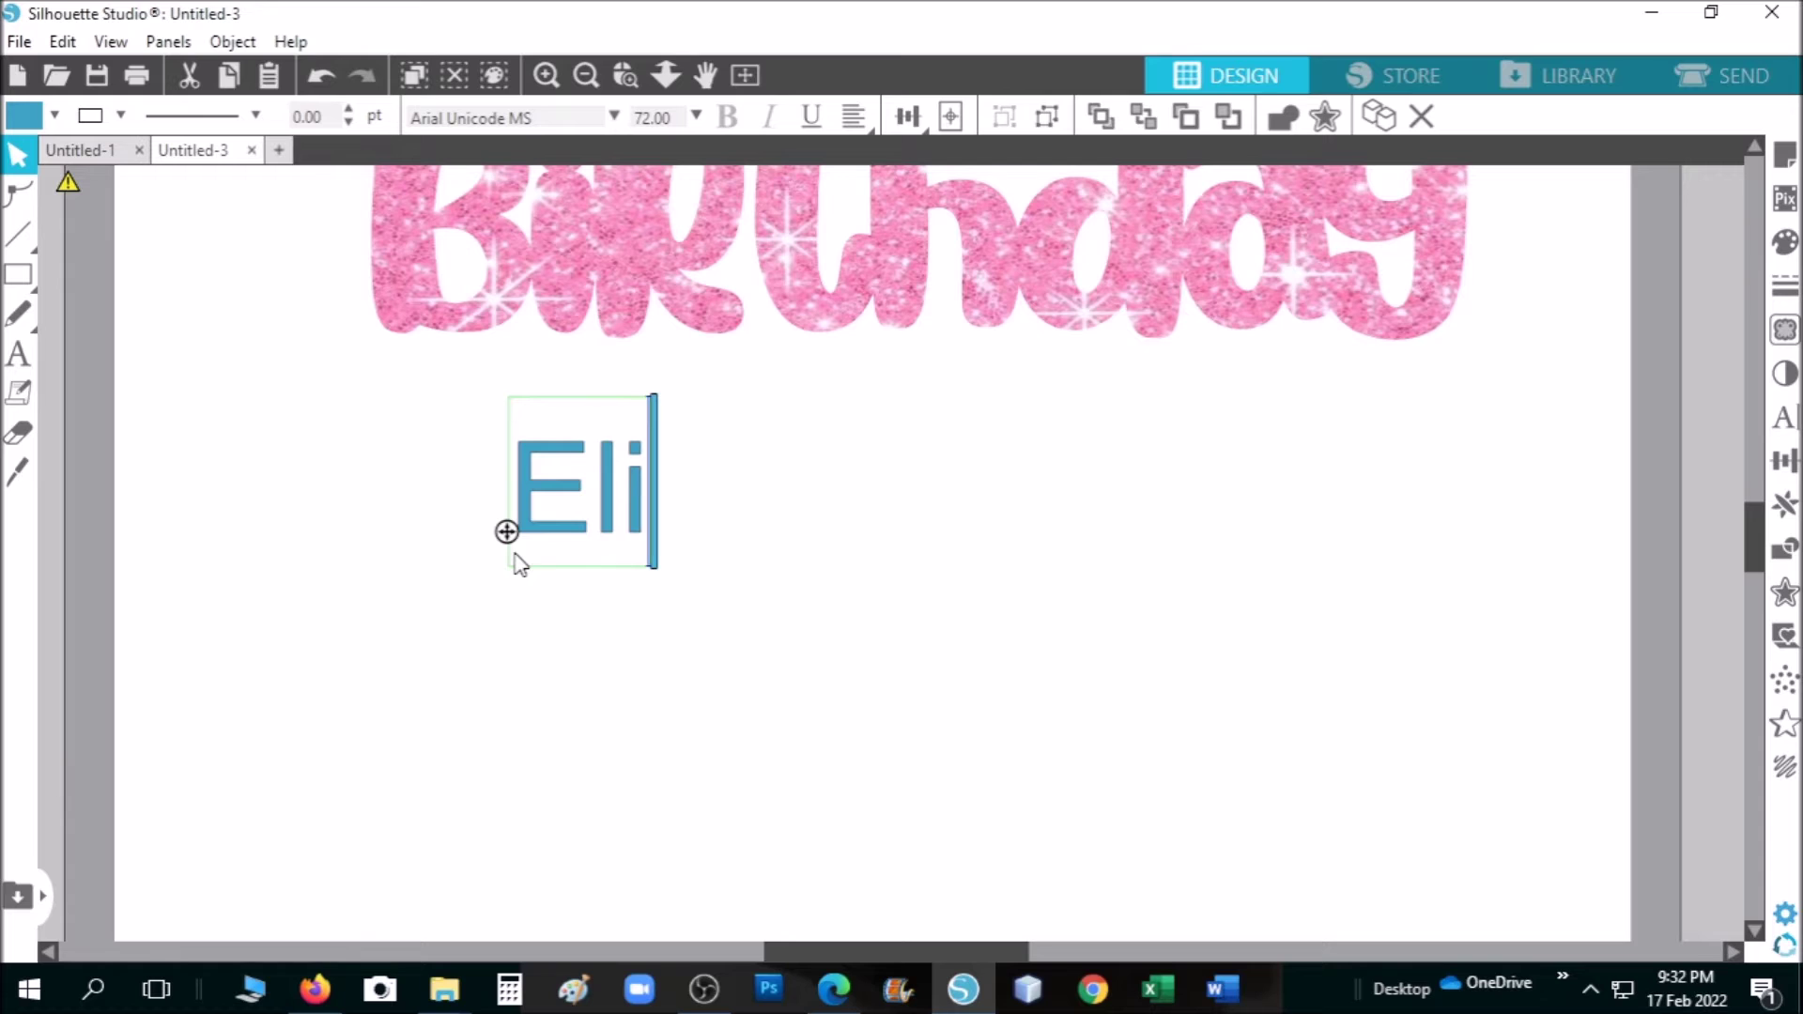
{"action": "type", "text": "za"}
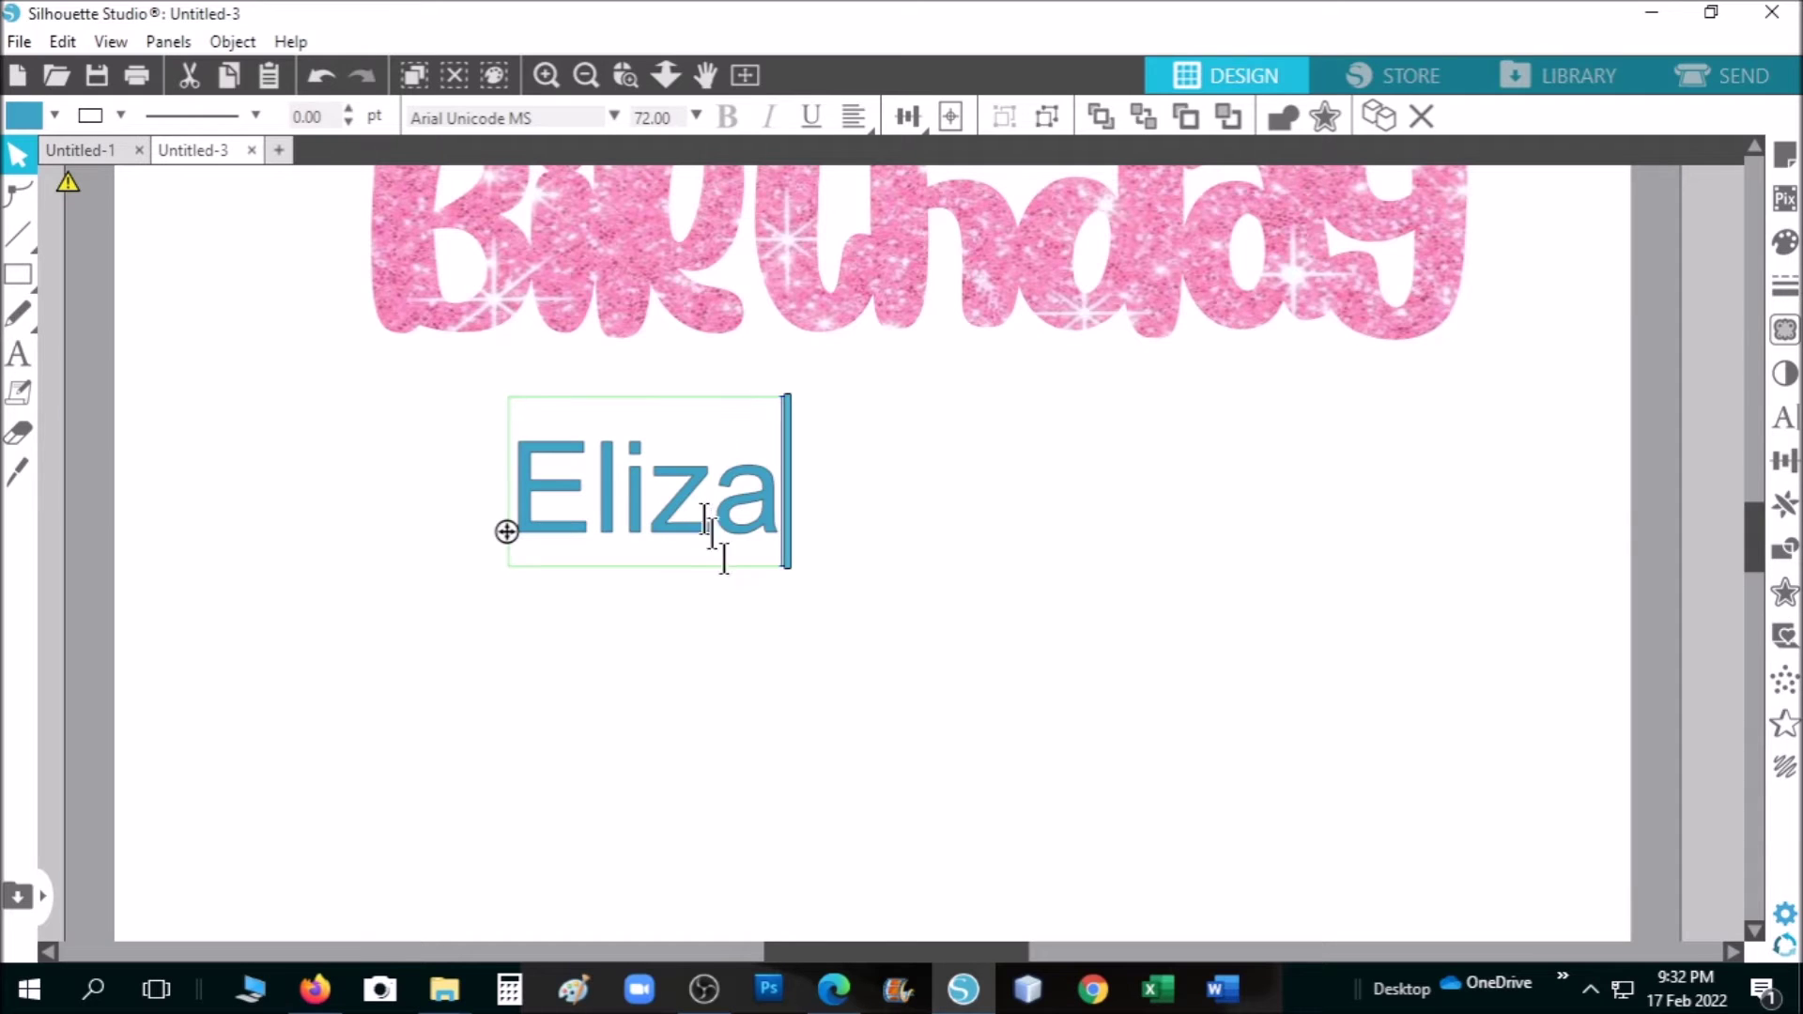
{"action": "left_click", "coordinate": [801, 636]}
{"action": "left_click", "coordinate": [777, 551]}
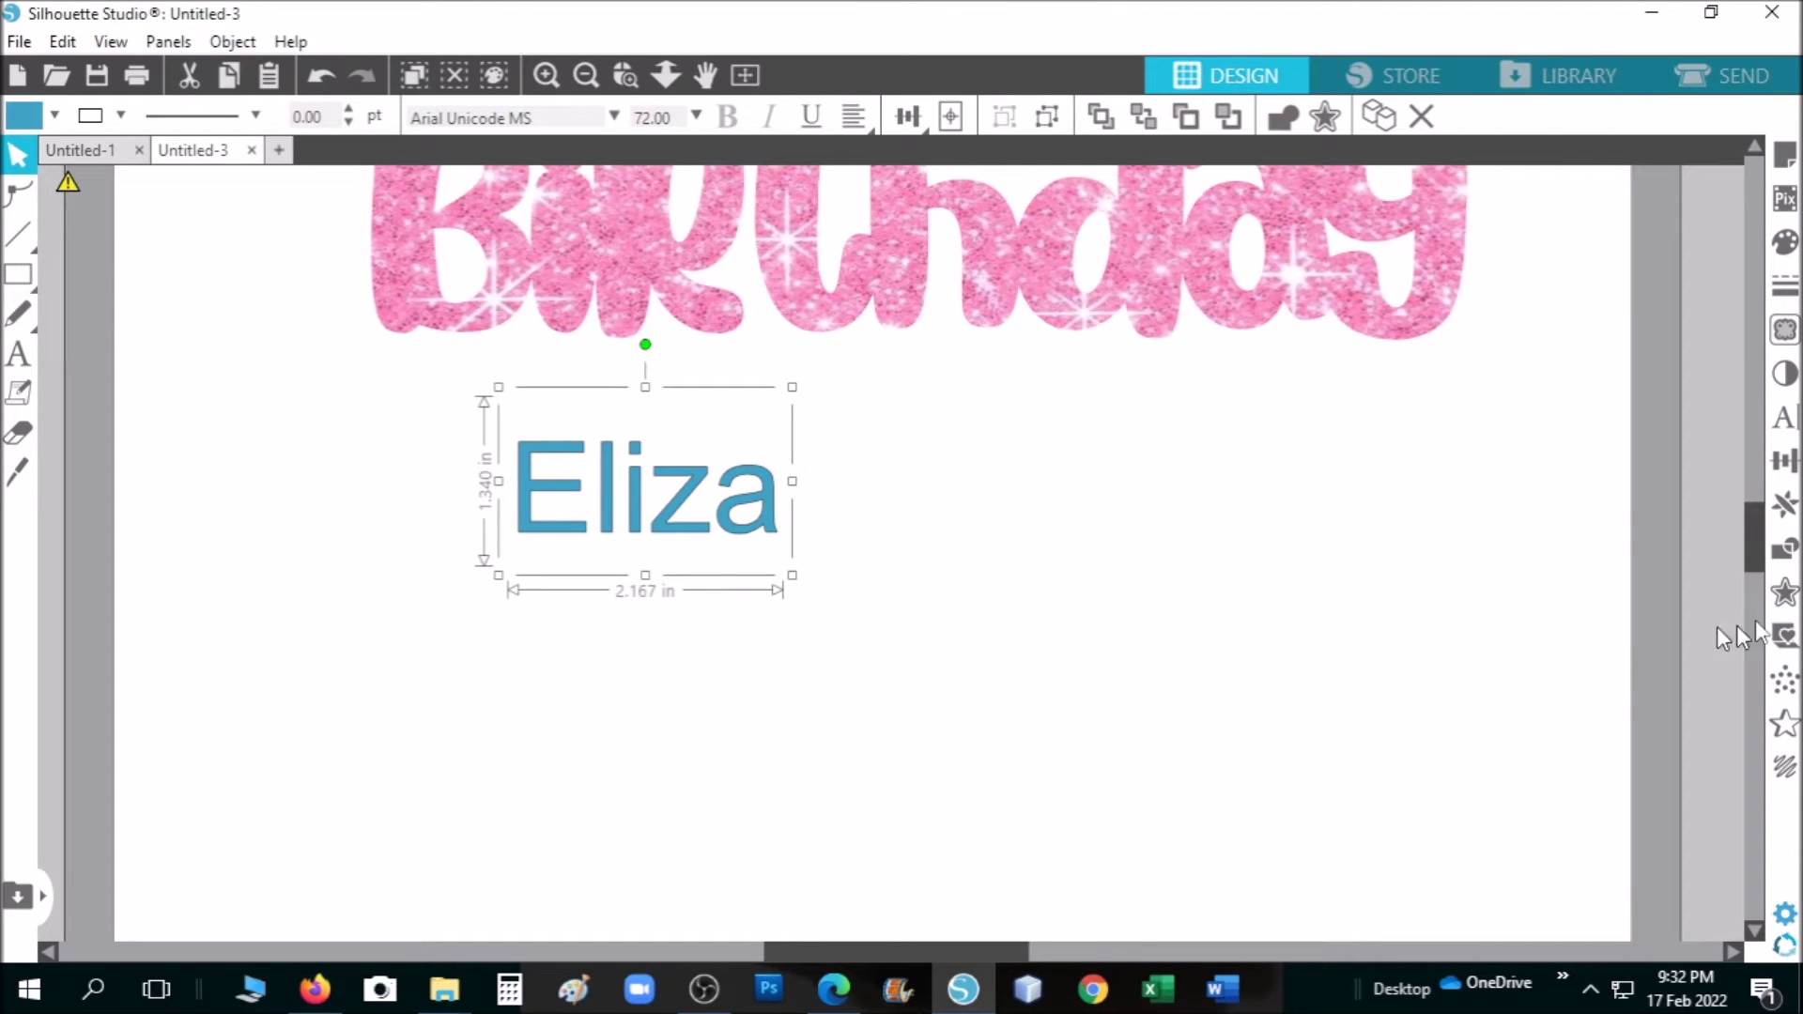
{"action": "left_click", "coordinate": [1784, 423]}
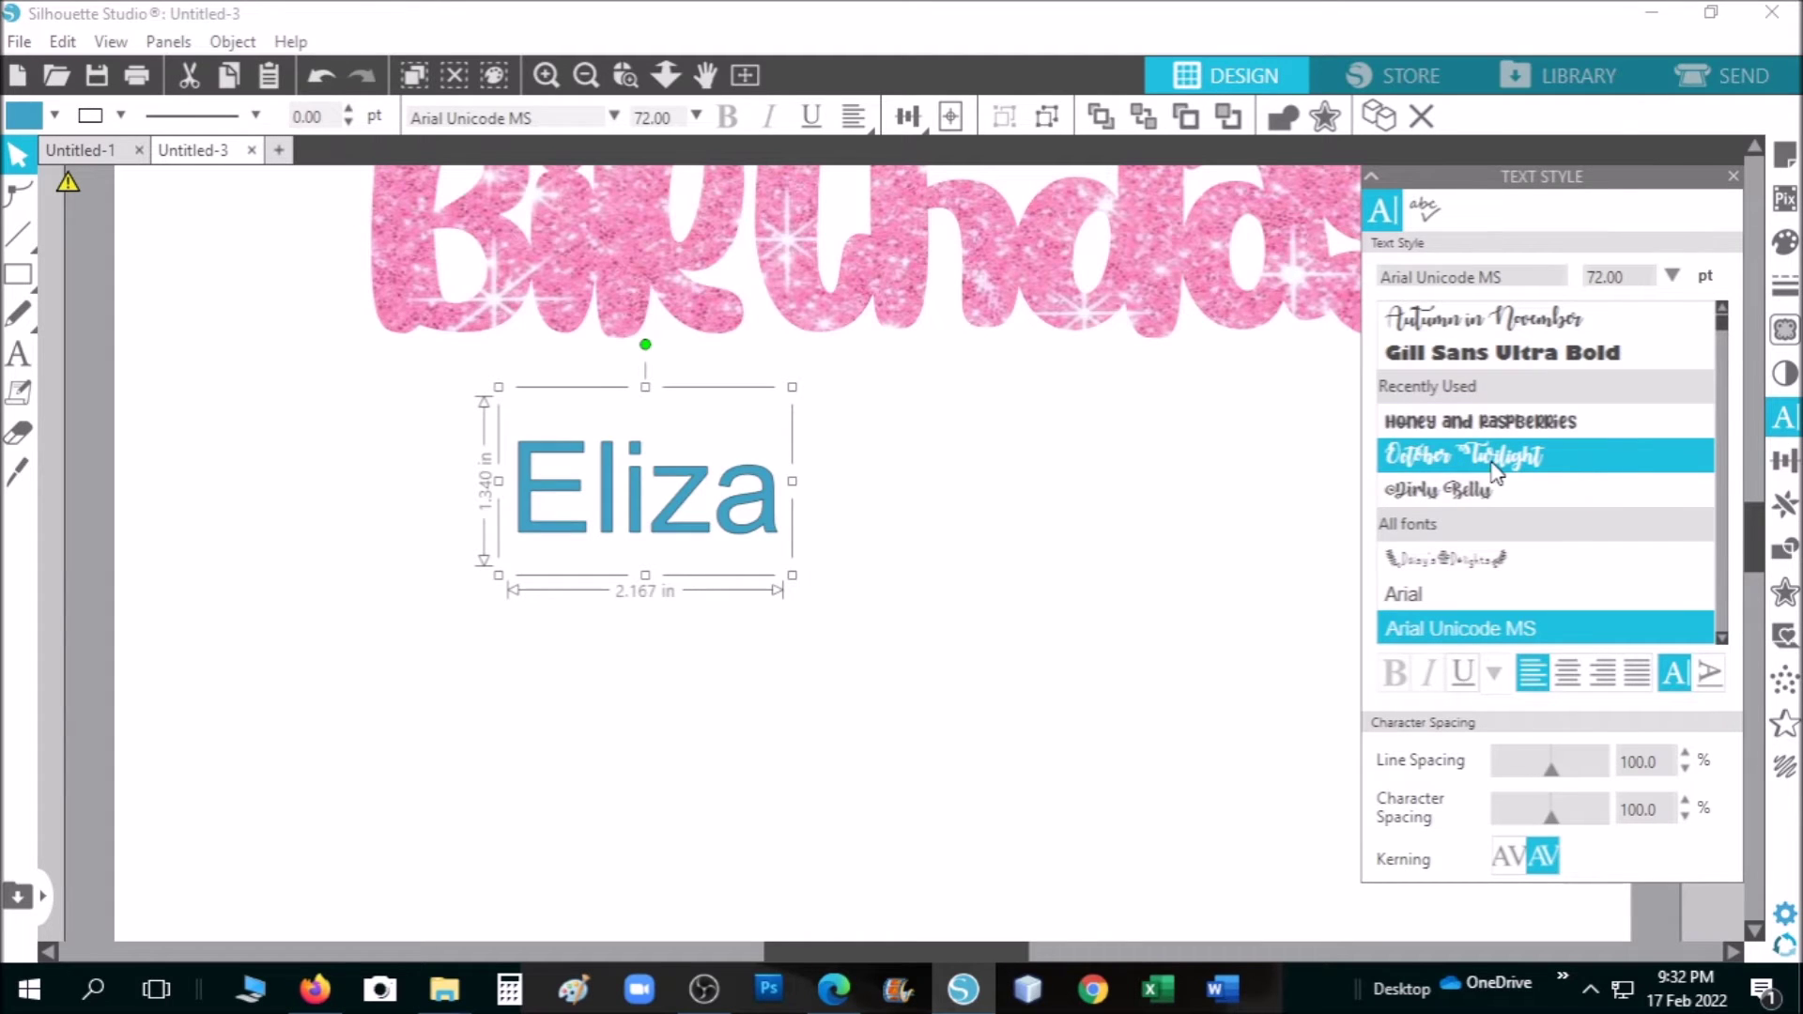
{"action": "left_click", "coordinate": [1634, 462]}
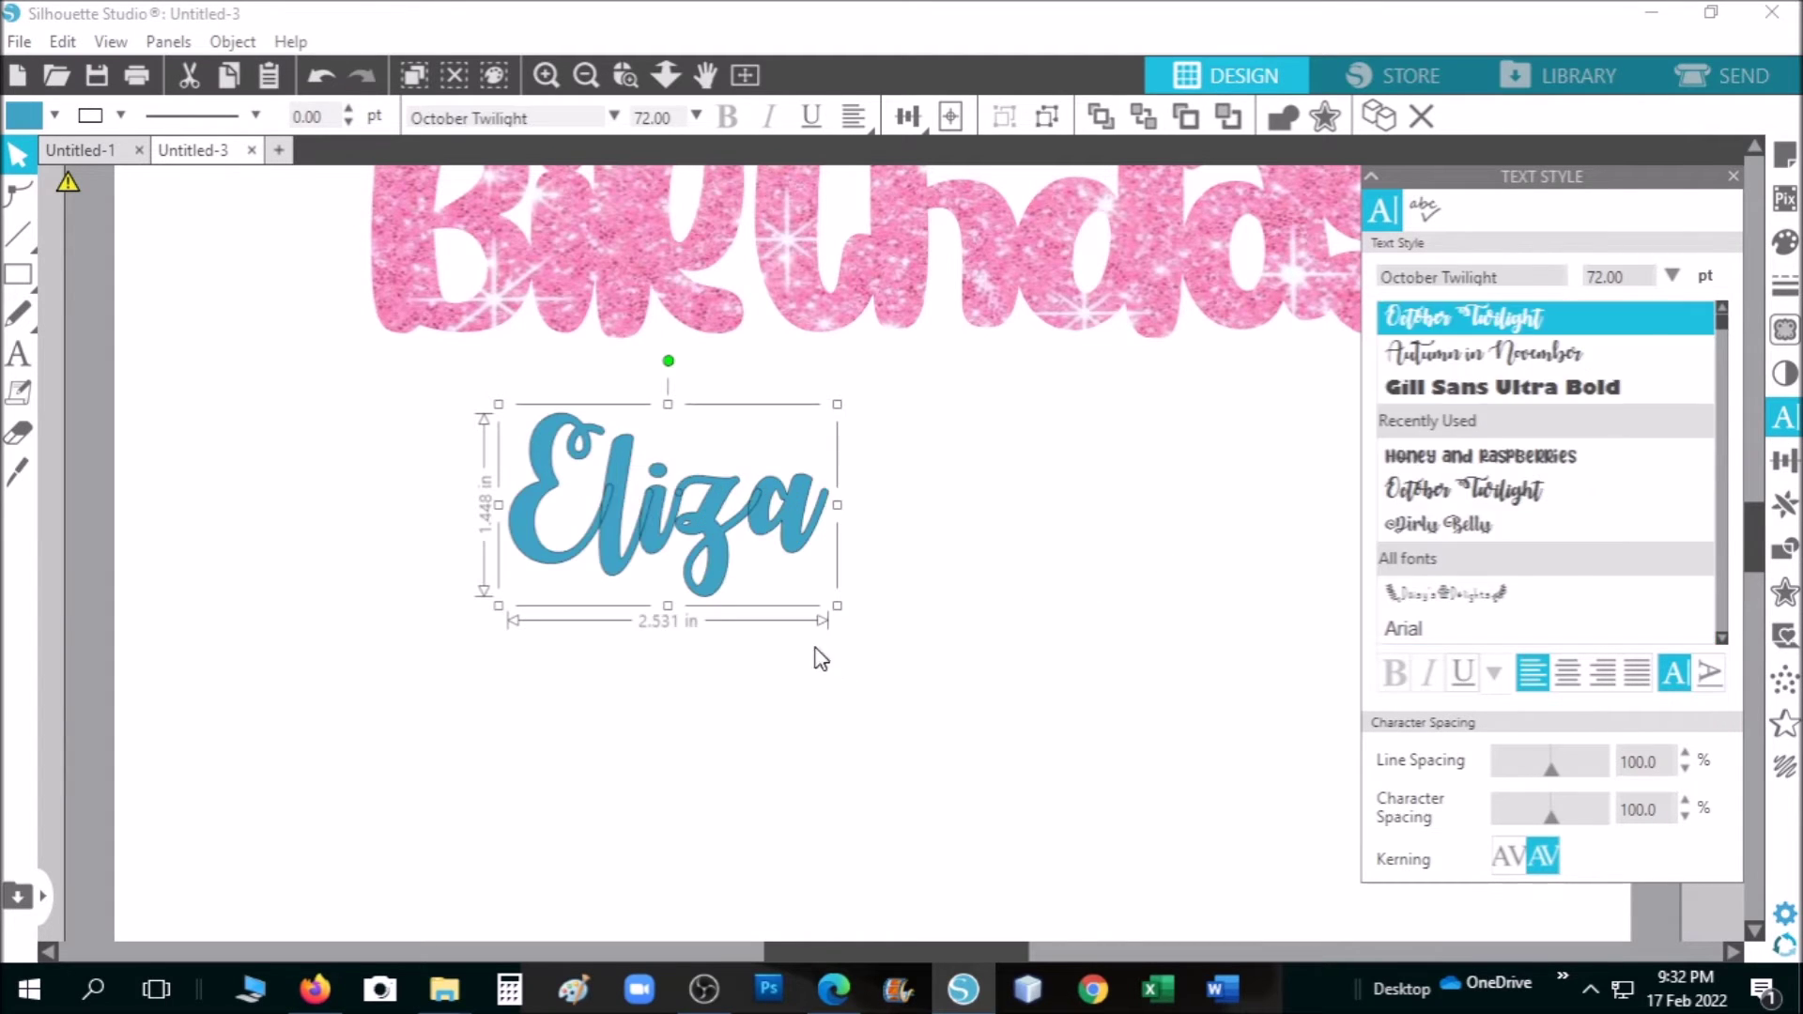
{"action": "left_click", "coordinate": [1732, 177]}
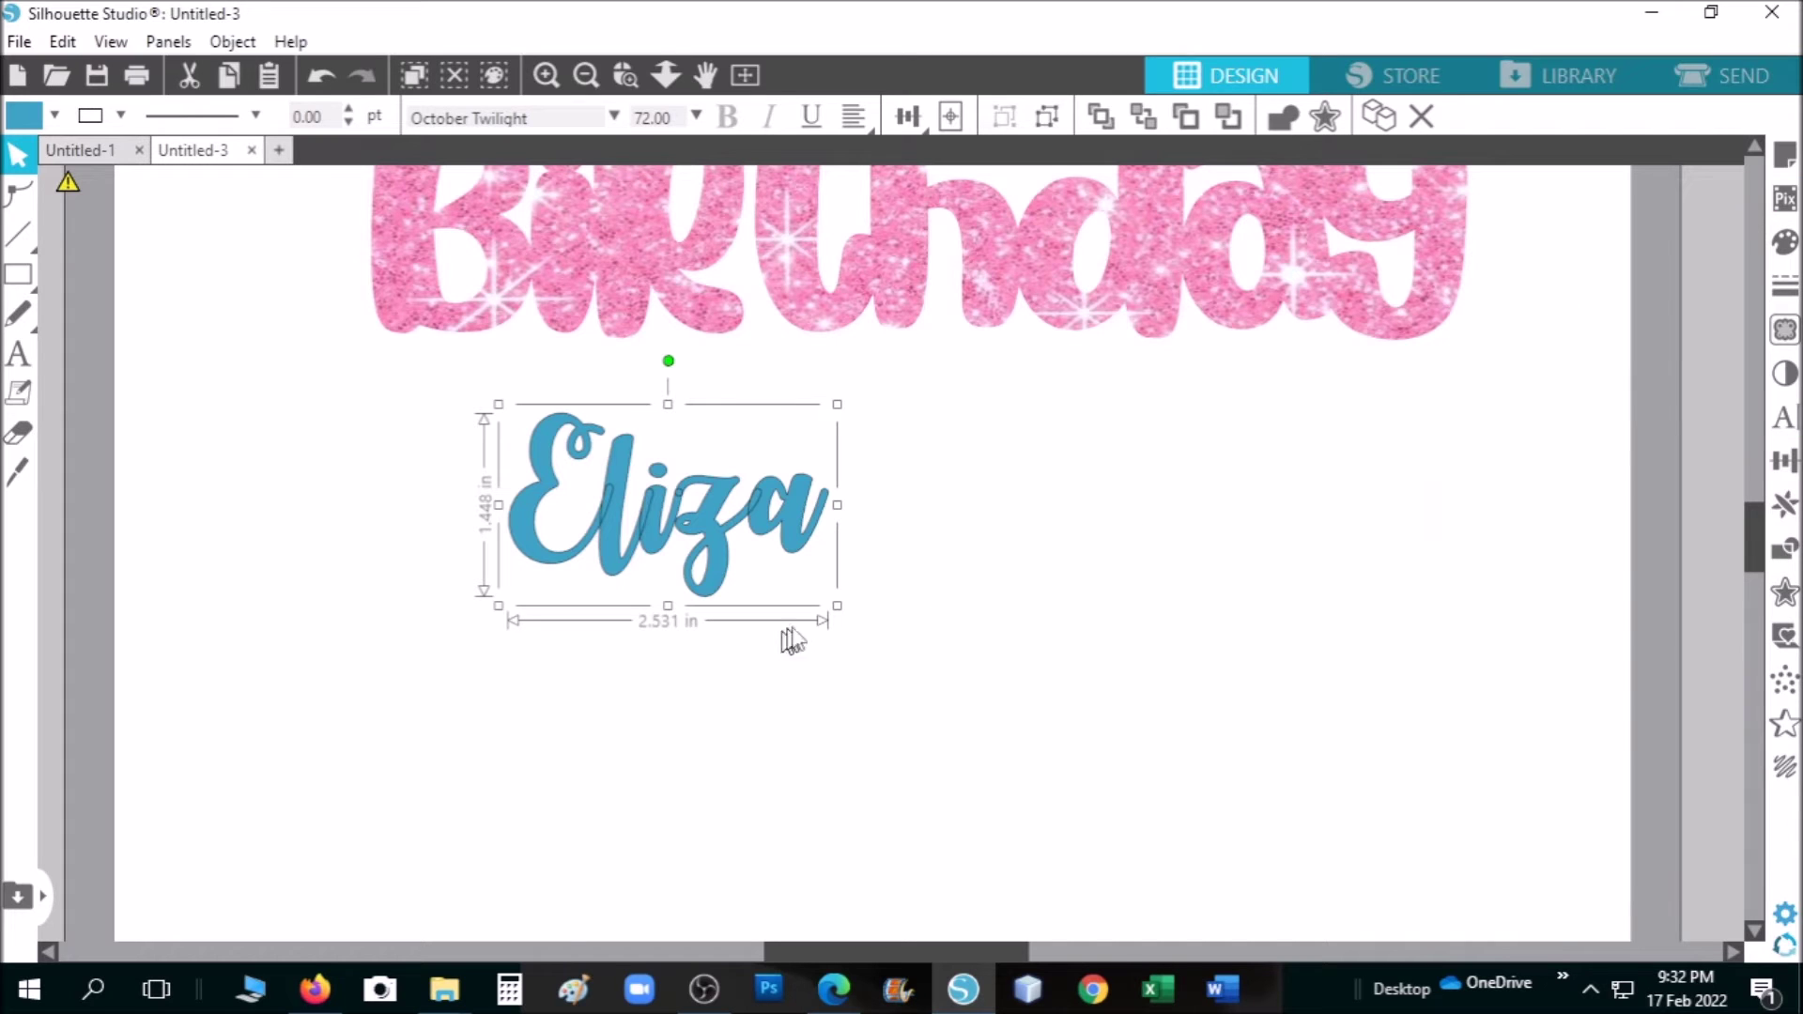
Enlarge and slightly widen the name to about 7.15 by 3.62 in, centred just below Birthday
{"action": "left_click_drag", "start_coordinate": [838, 605], "coordinate": [1299, 809]}
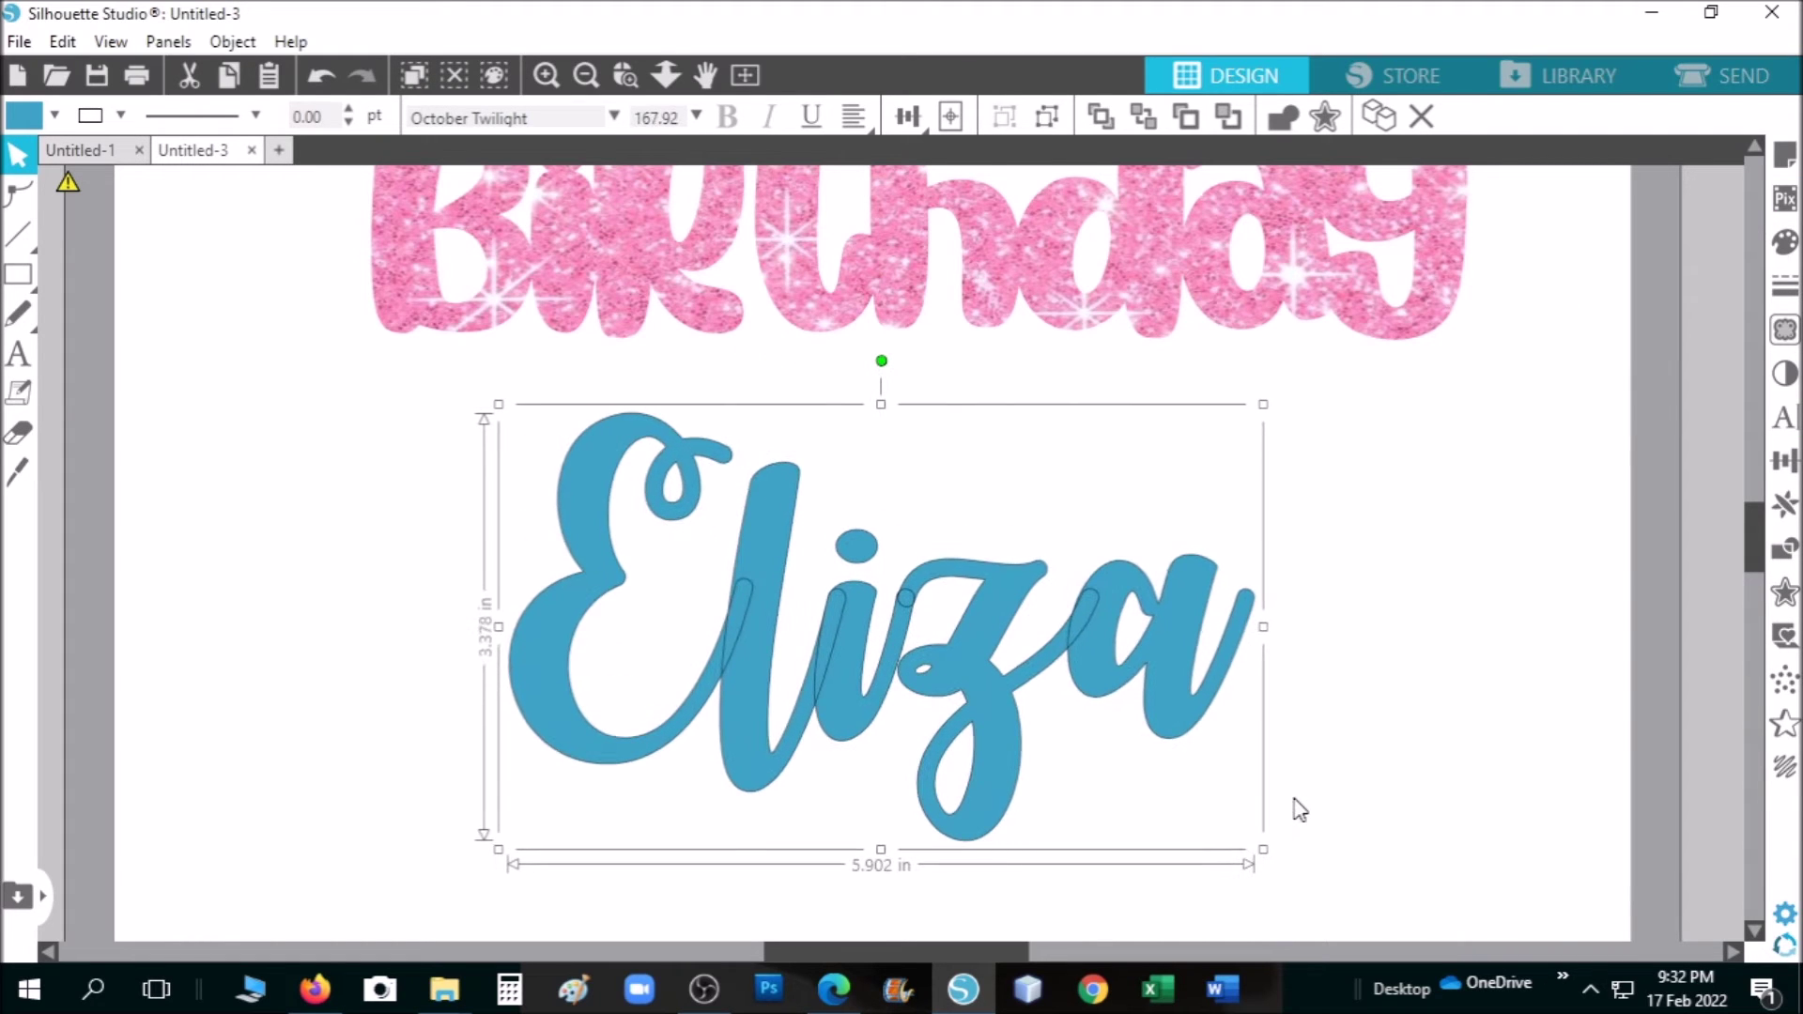
{"action": "left_click_drag", "start_coordinate": [1263, 627], "coordinate": [1360, 644]}
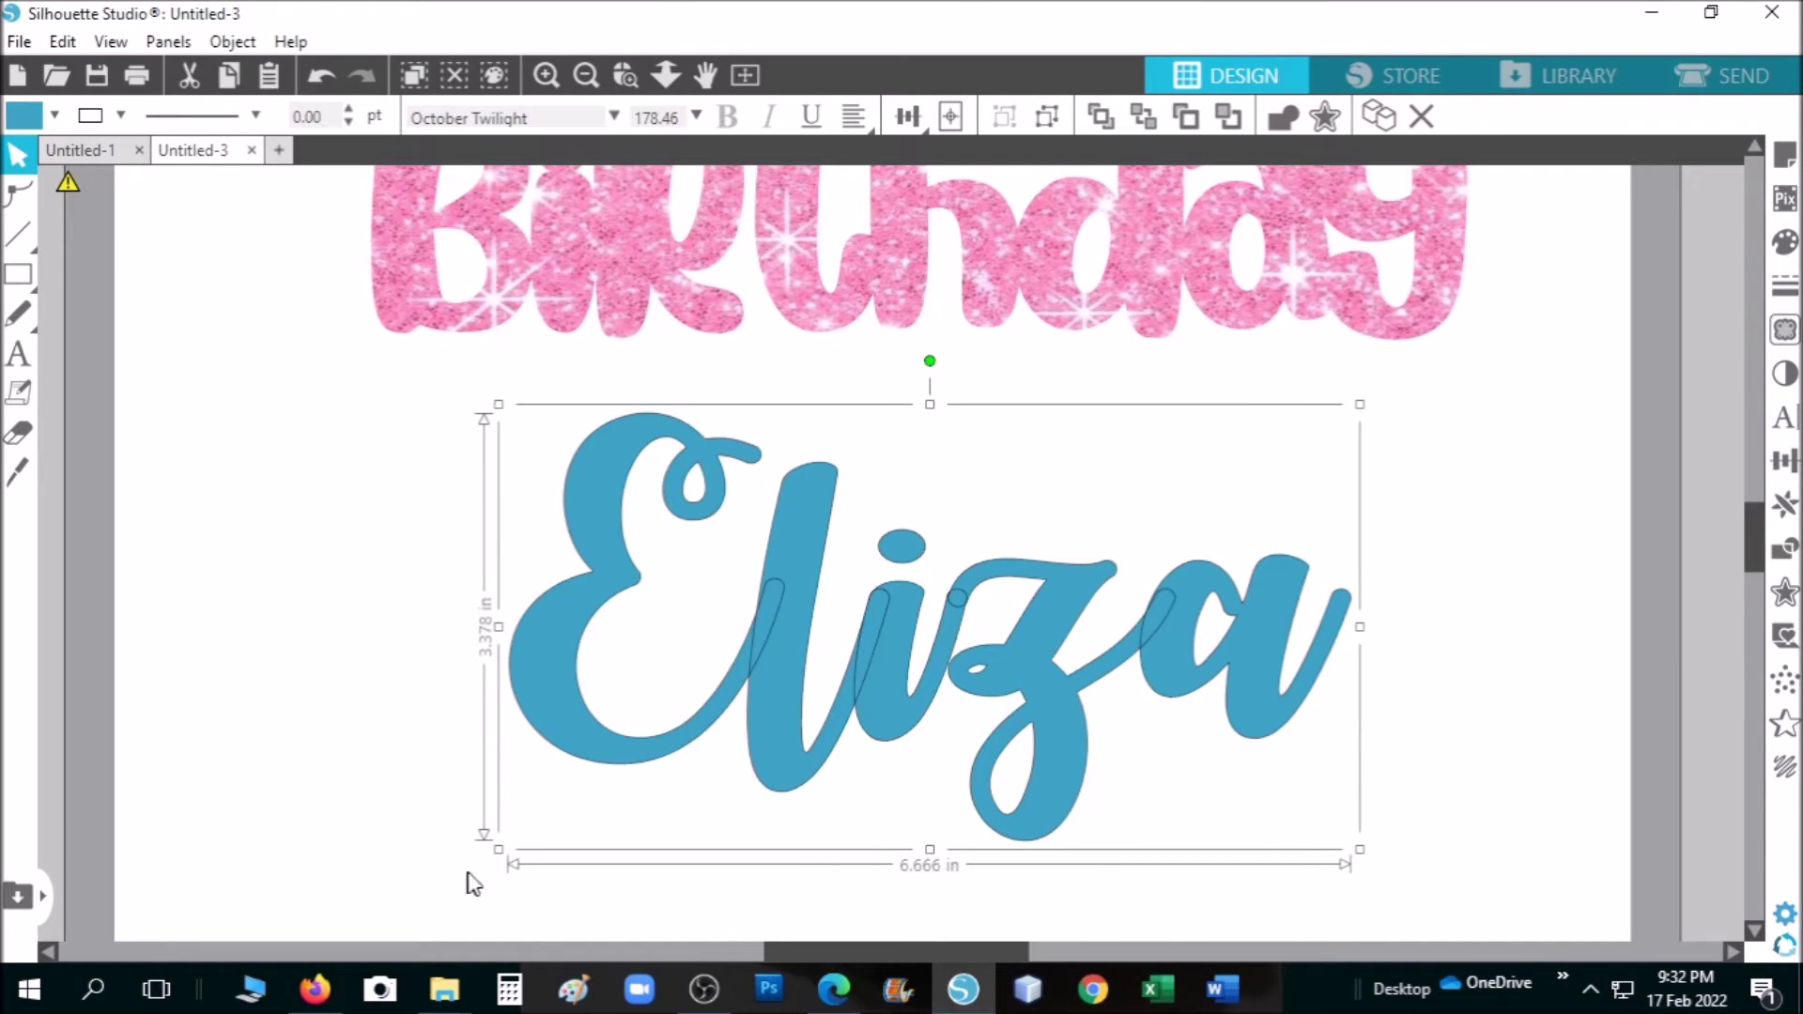
{"action": "left_click_drag", "start_coordinate": [501, 849], "coordinate": [449, 901]}
{"action": "left_click_drag", "start_coordinate": [963, 701], "coordinate": [989, 677]}
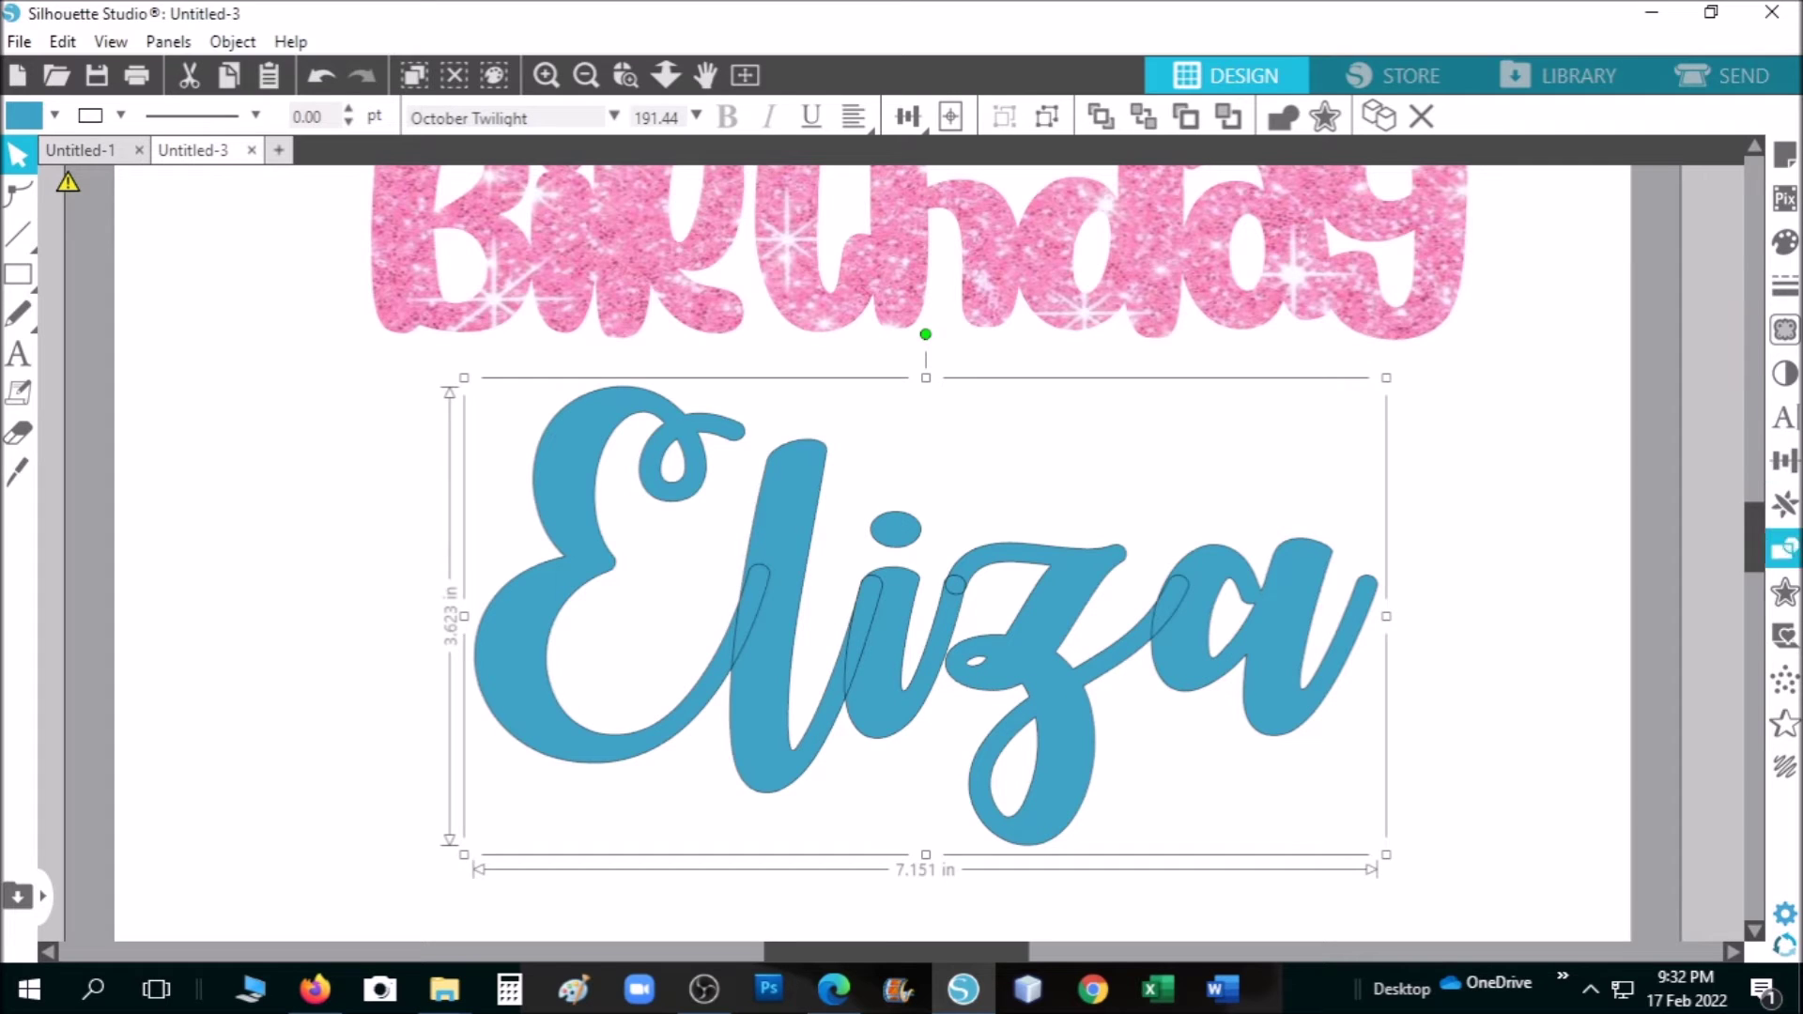
Increase the name's character spacing slightly above 100%
{"action": "left_click", "coordinate": [1779, 430]}
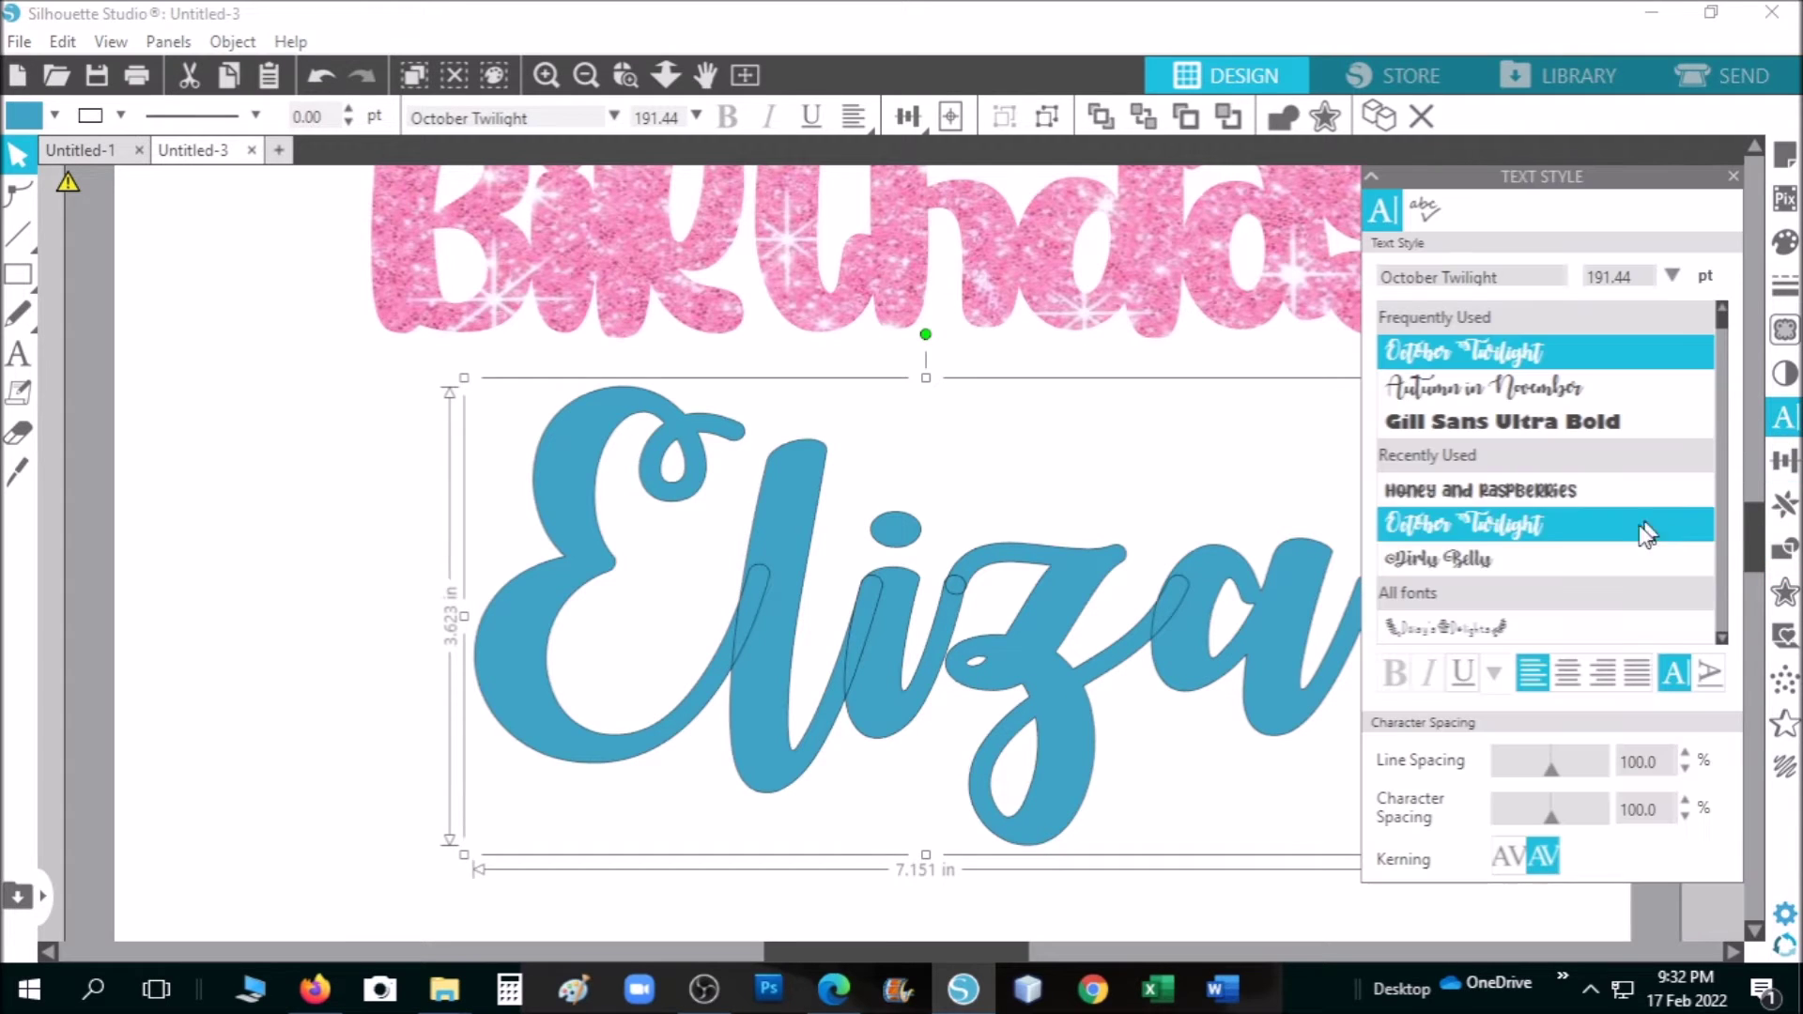
{"action": "left_click", "coordinate": [1685, 805]}
{"action": "left_click", "coordinate": [1685, 805]}
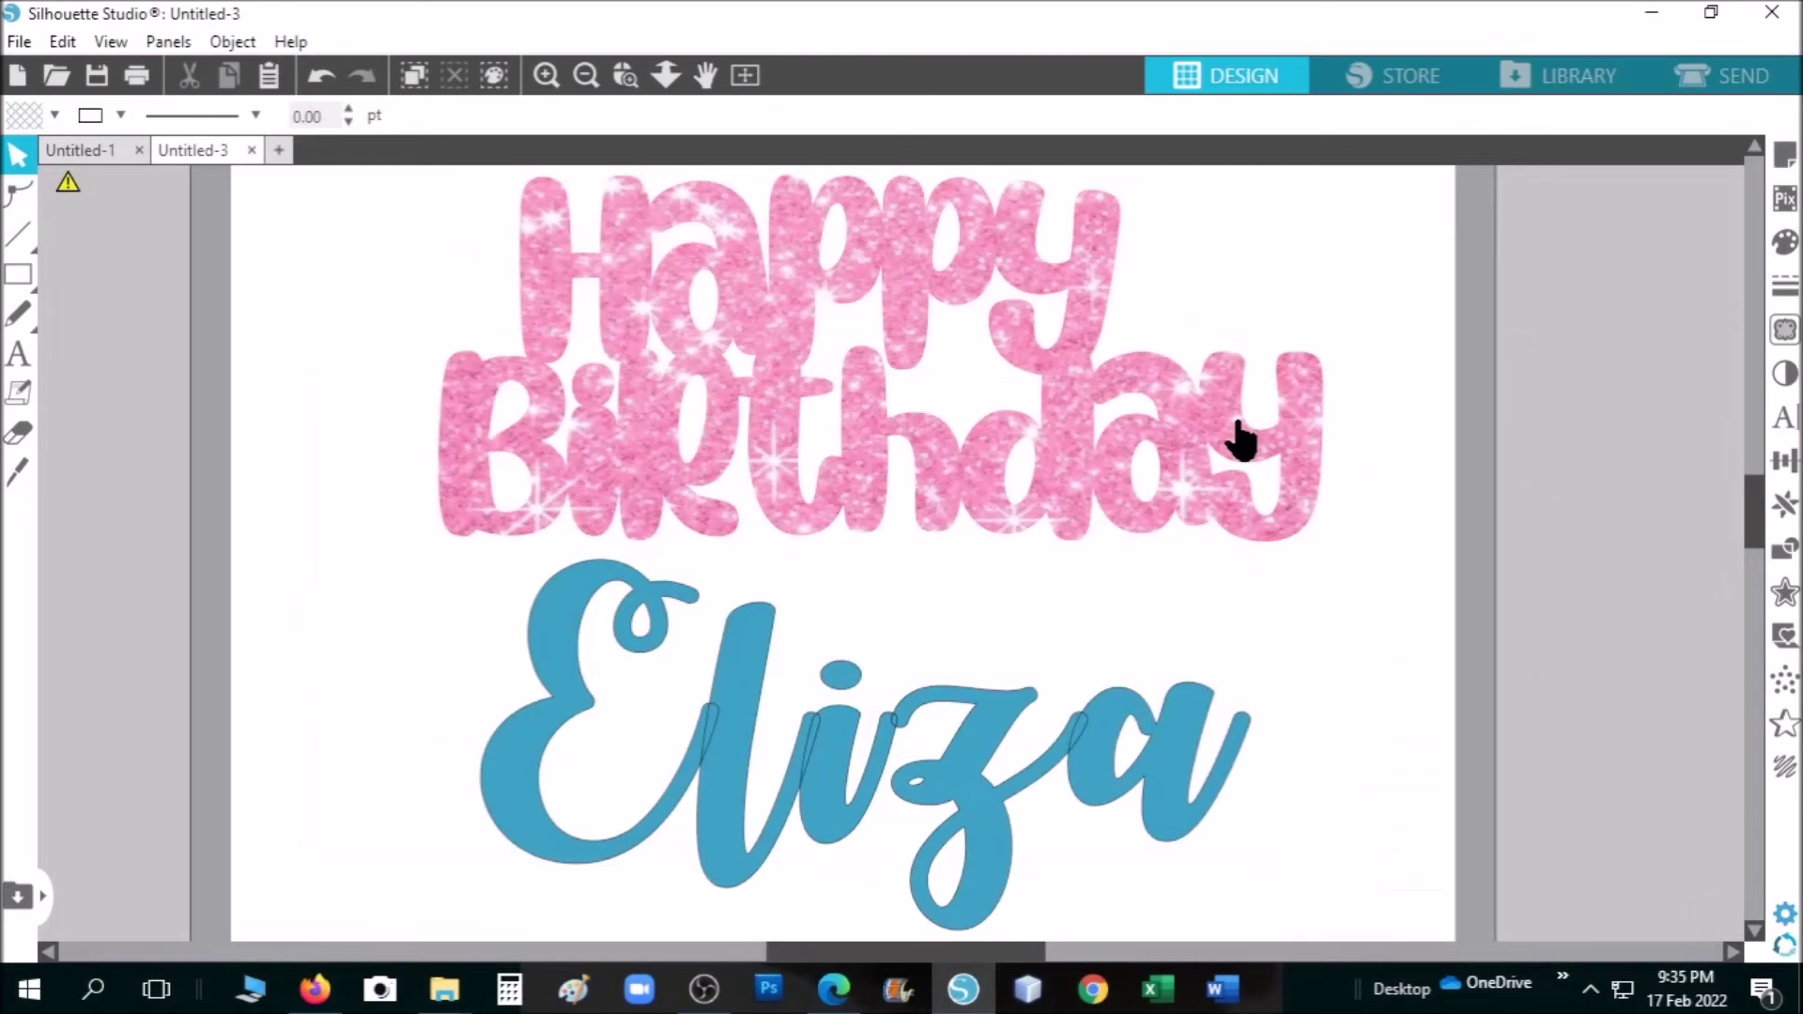
Scale the pink Happy Birthday lettering down to about the name's width and position it centred above the name
{"action": "left_click", "coordinate": [1237, 432]}
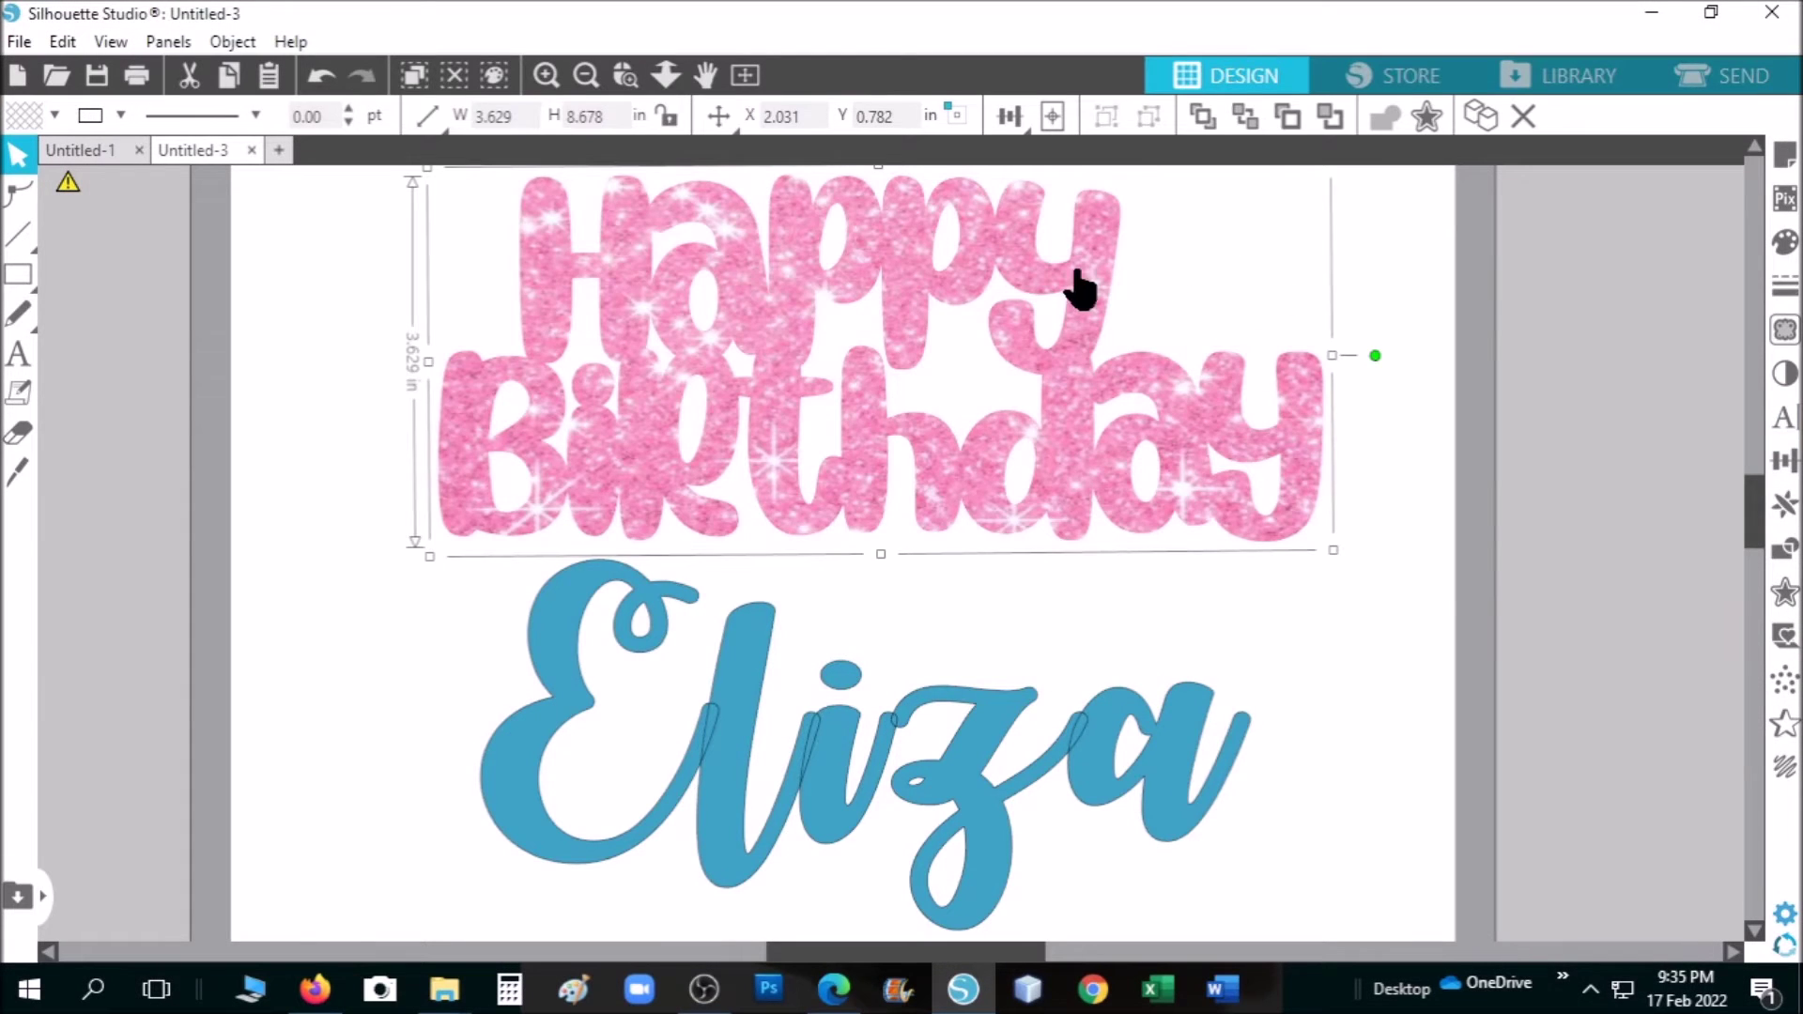
{"action": "left_click_drag", "start_coordinate": [1079, 290], "coordinate": [1082, 361]}
{"action": "left_click_drag", "start_coordinate": [1334, 251], "coordinate": [1235, 336]}
{"action": "left_click_drag", "start_coordinate": [1071, 488], "coordinate": [1114, 407]}
Tilt the name counterclockwise so it rises to the right, and position it close beneath Birthday
{"action": "left_click_drag", "start_coordinate": [948, 778], "coordinate": [942, 768]}
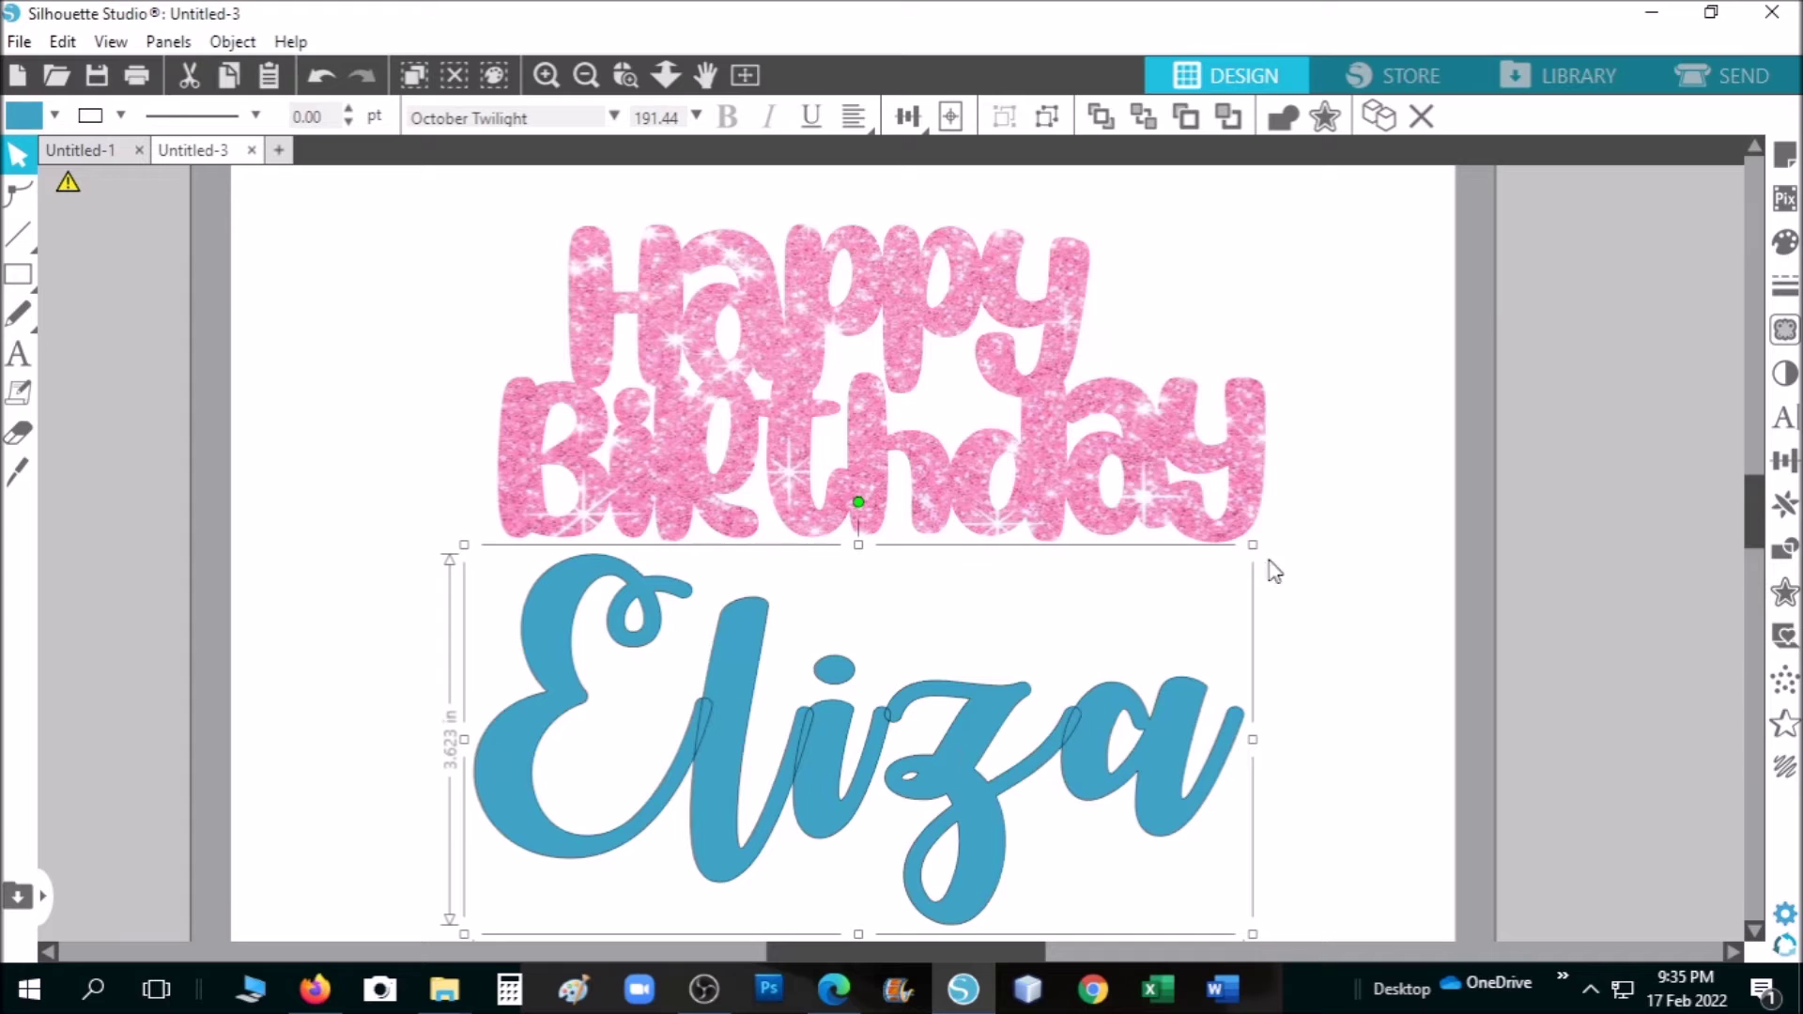
{"action": "left_click_drag", "start_coordinate": [859, 499], "coordinate": [822, 498]}
{"action": "left_click_drag", "start_coordinate": [859, 732], "coordinate": [877, 674]}
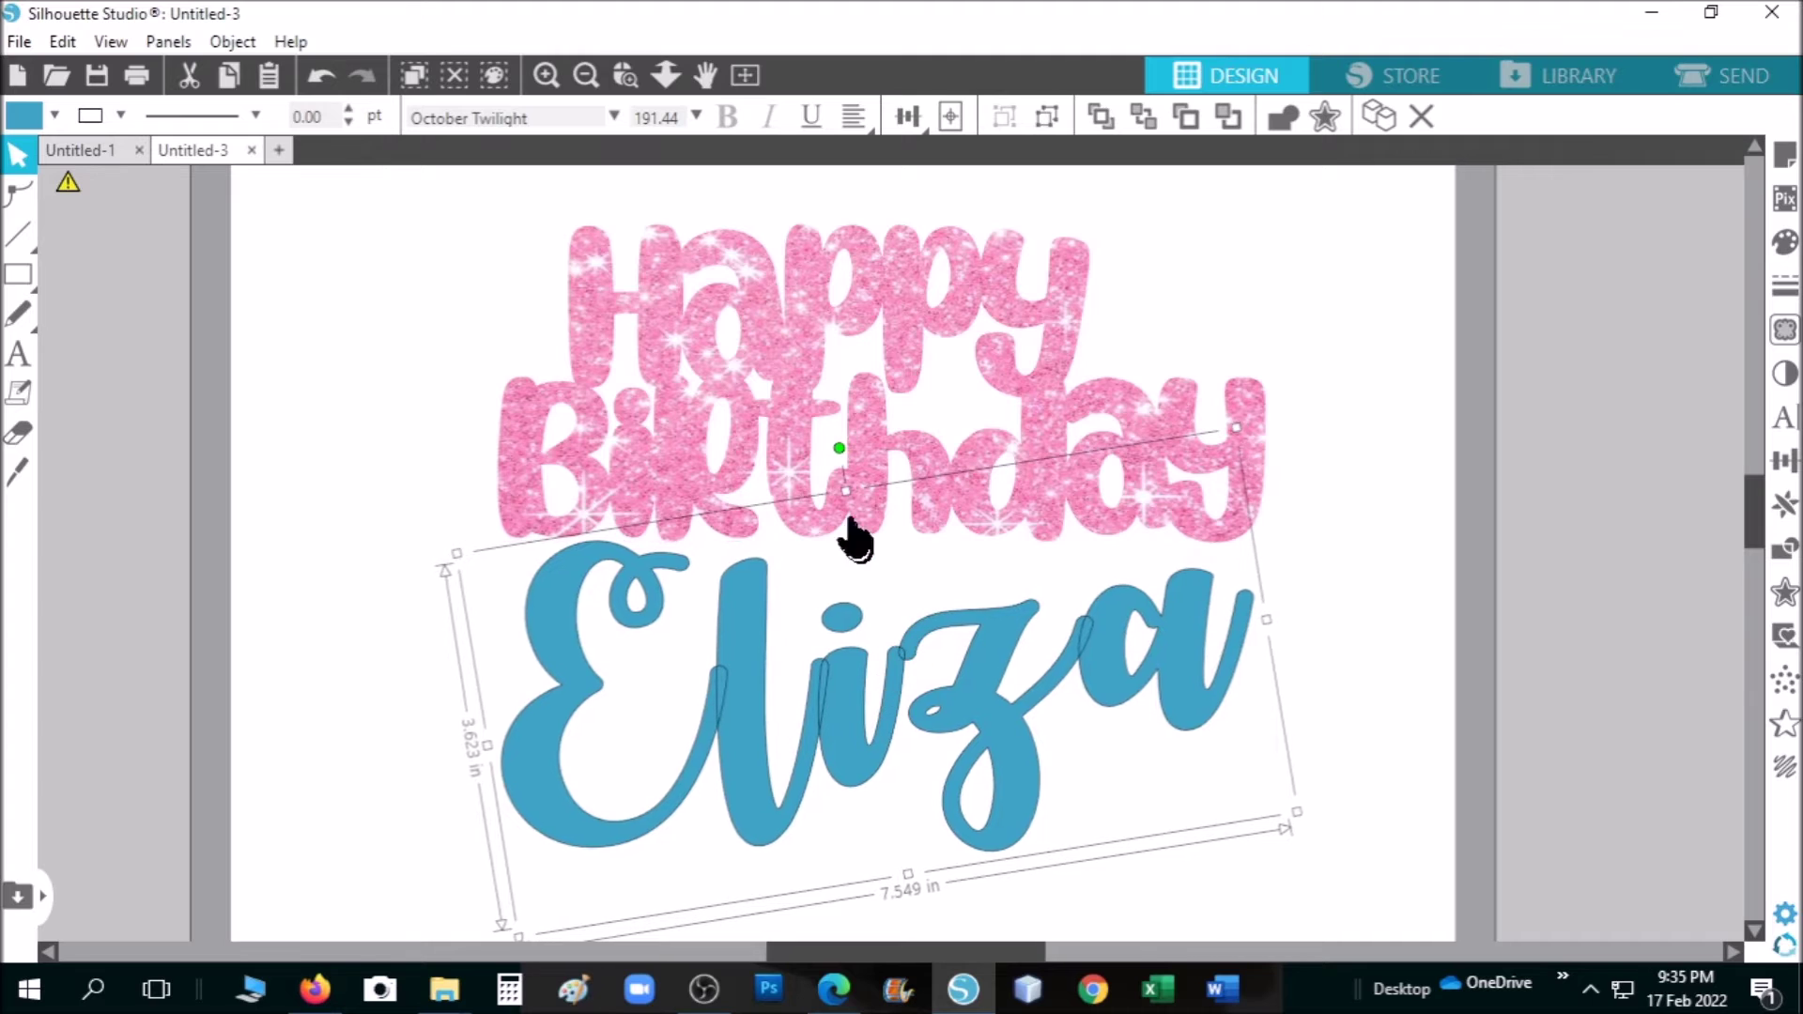
{"action": "left_click_drag", "start_coordinate": [841, 448], "coordinate": [838, 446]}
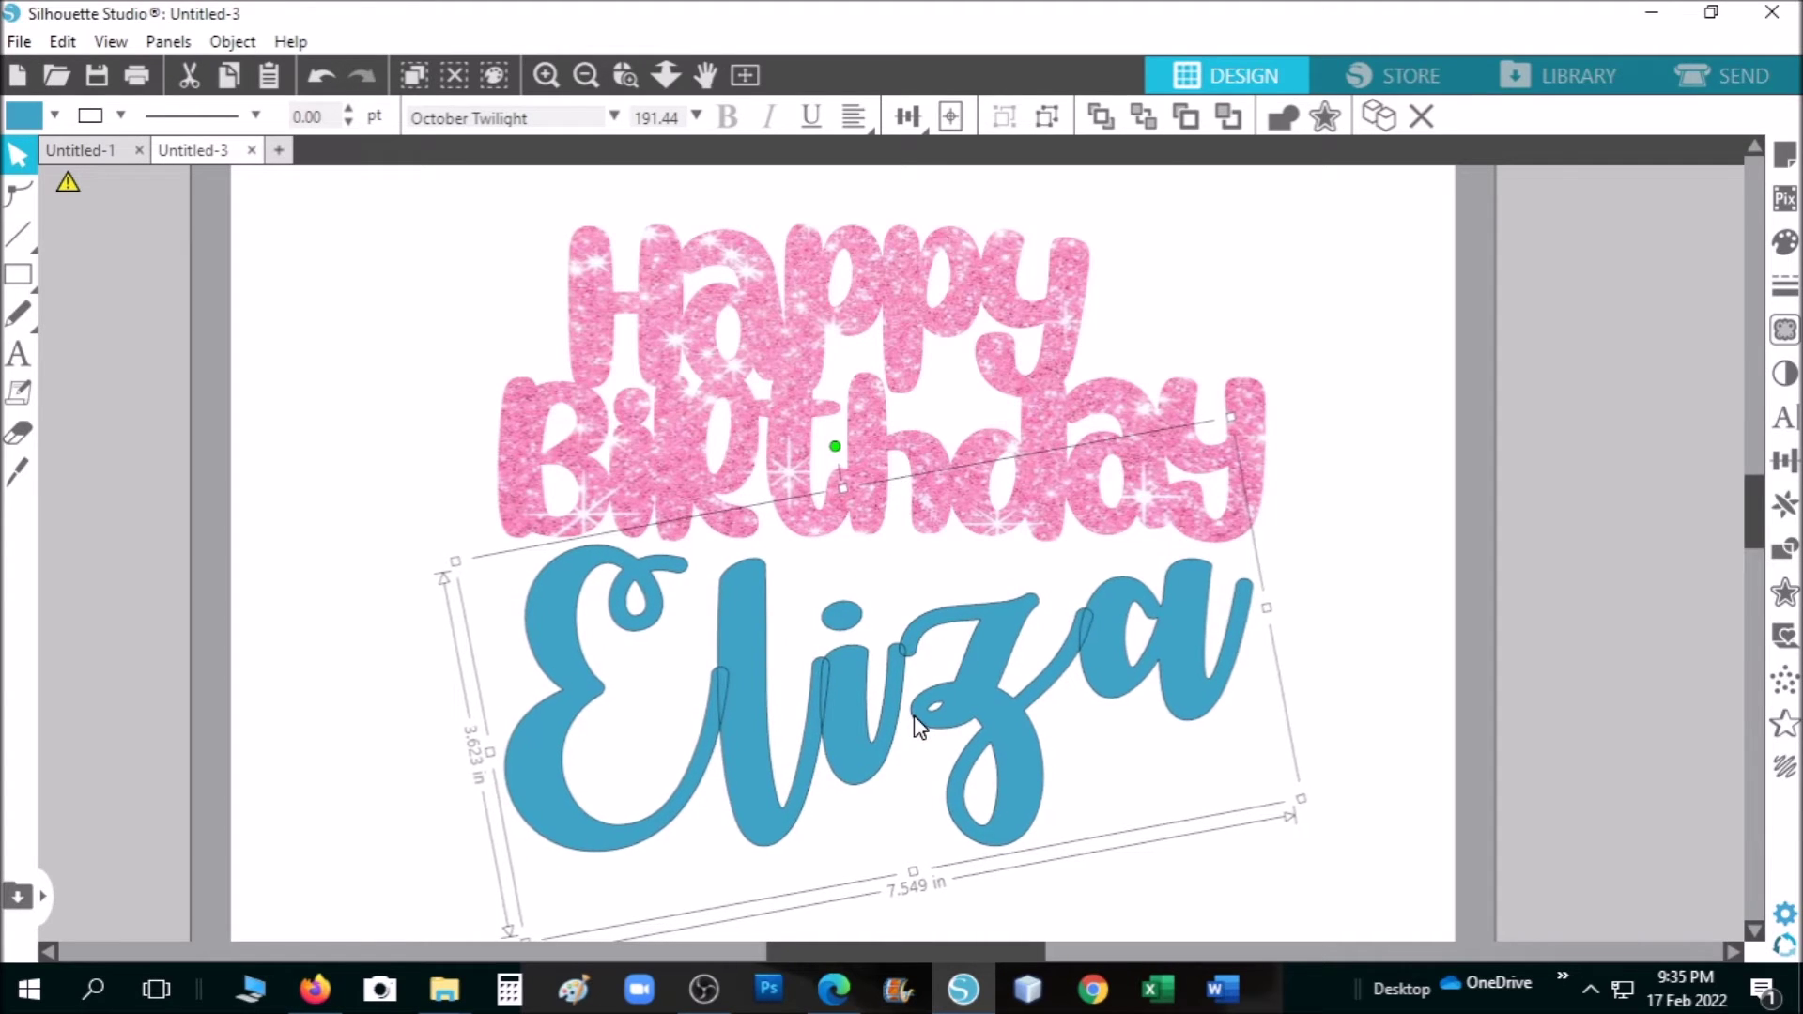
{"action": "left_click", "coordinate": [1331, 669]}
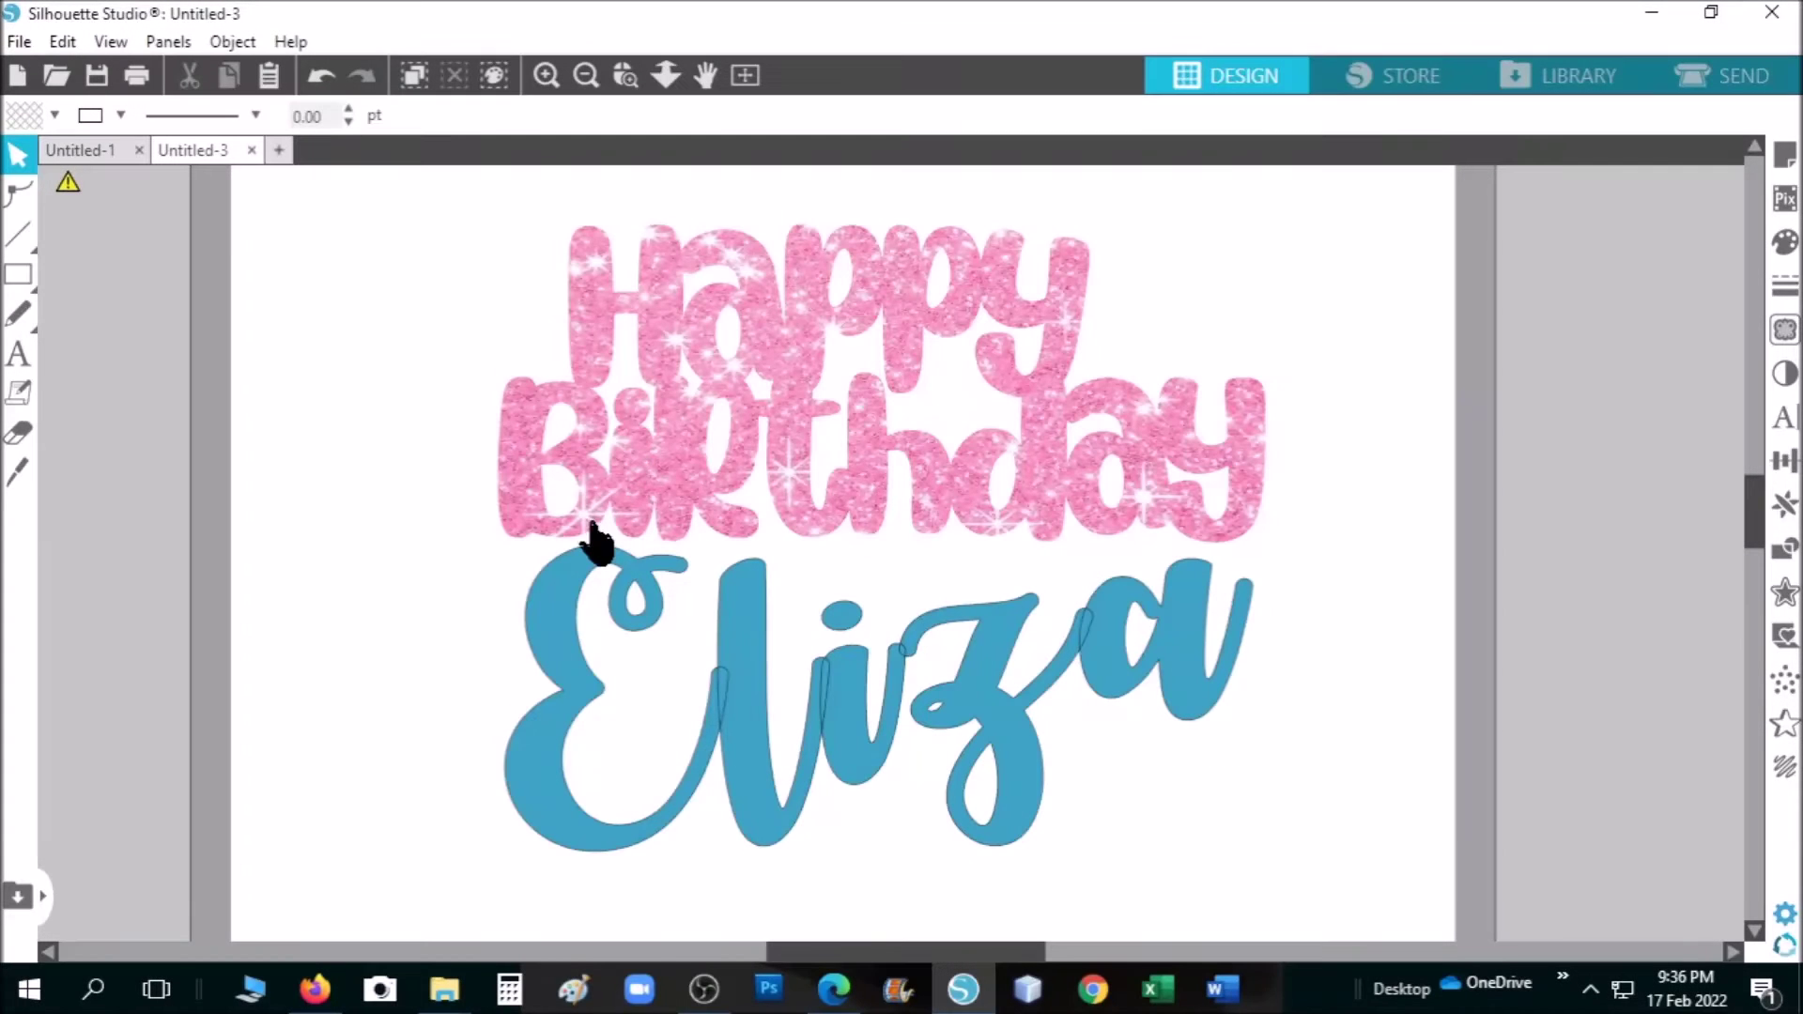
Open the red glitter texture image 6e2f381c2fdf938fa088beb7b66ad93a from the TOPPPERS FOR EDIT folder
{"action": "left_click", "coordinate": [21, 44]}
{"action": "left_click", "coordinate": [66, 131]}
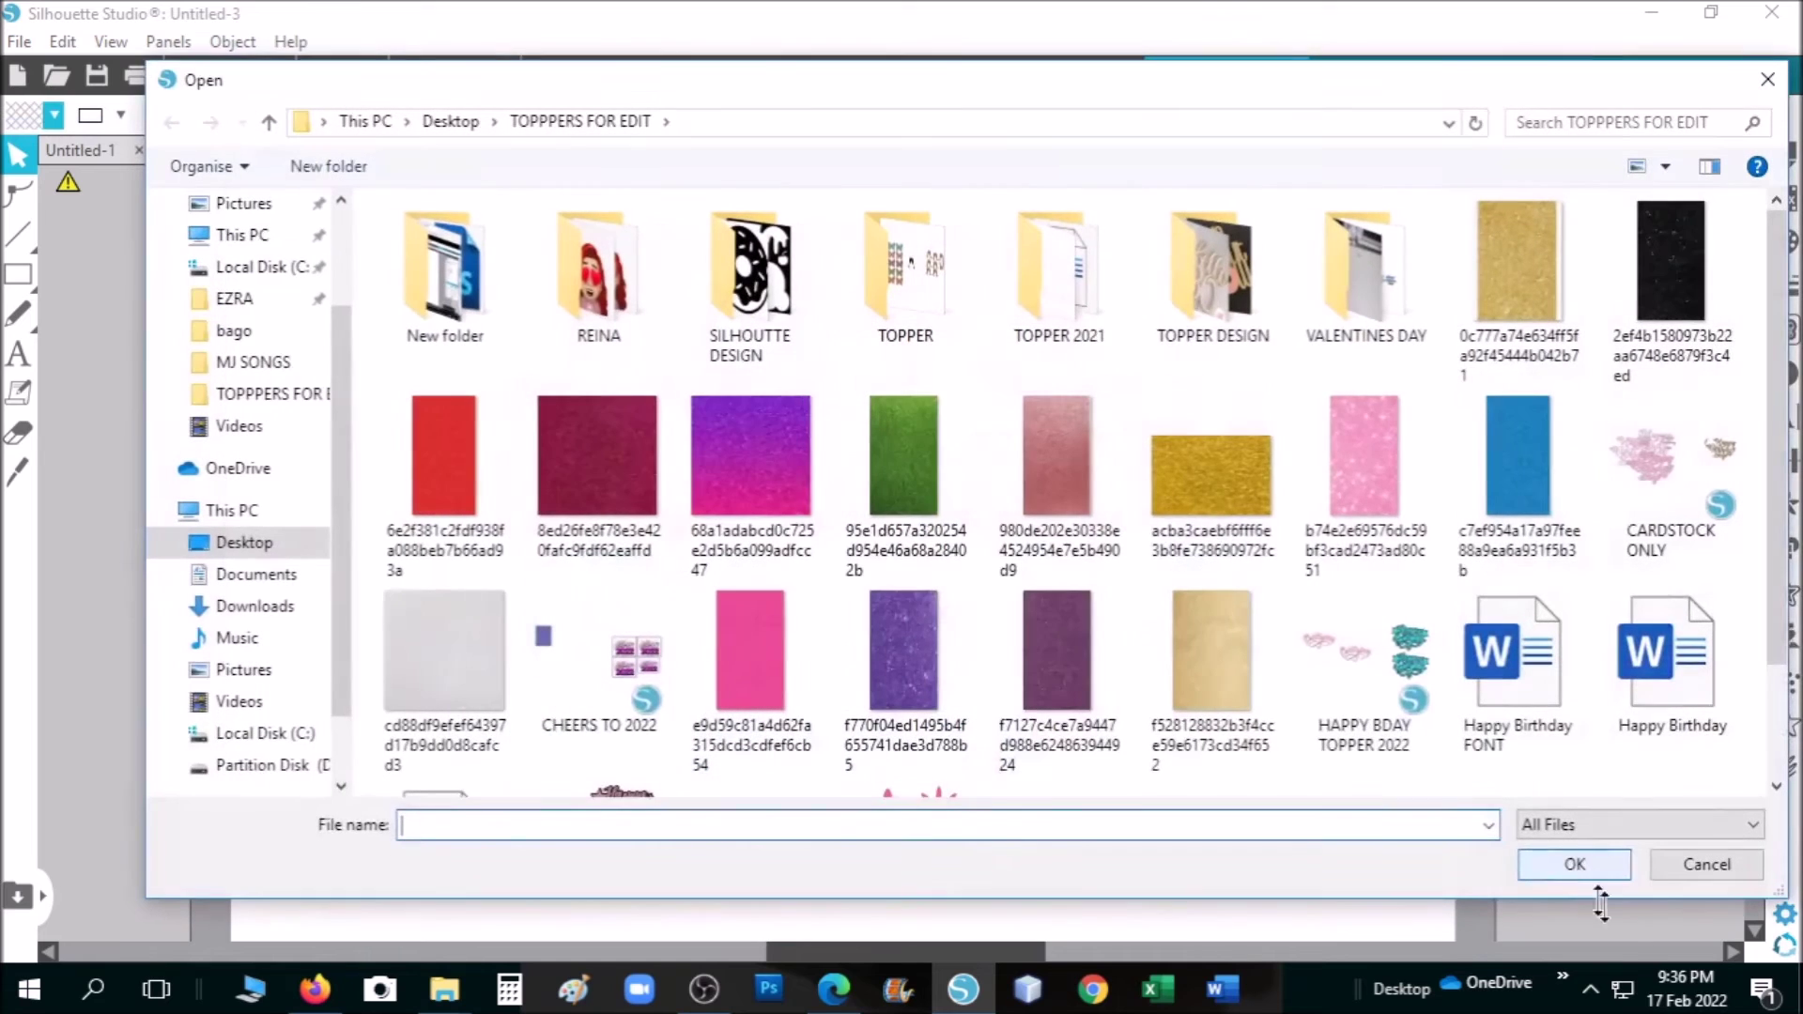
{"action": "left_click", "coordinate": [445, 491]}
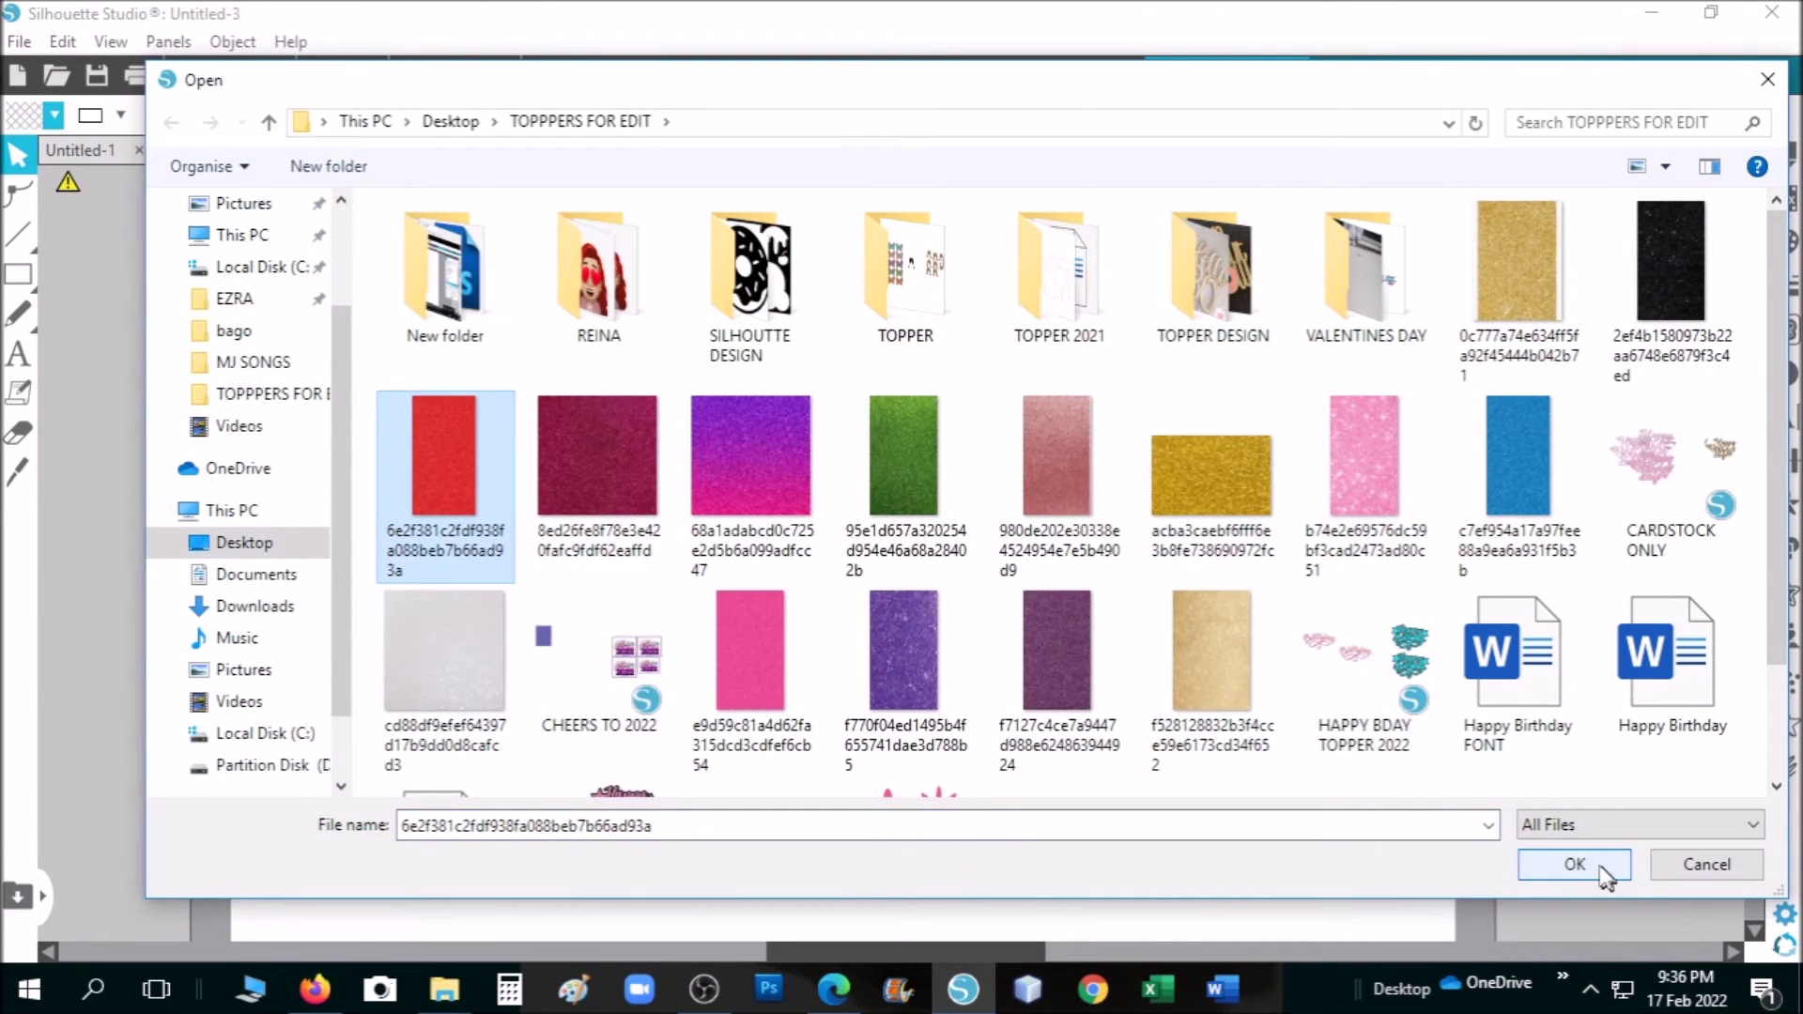
{"action": "left_click", "coordinate": [1563, 864]}
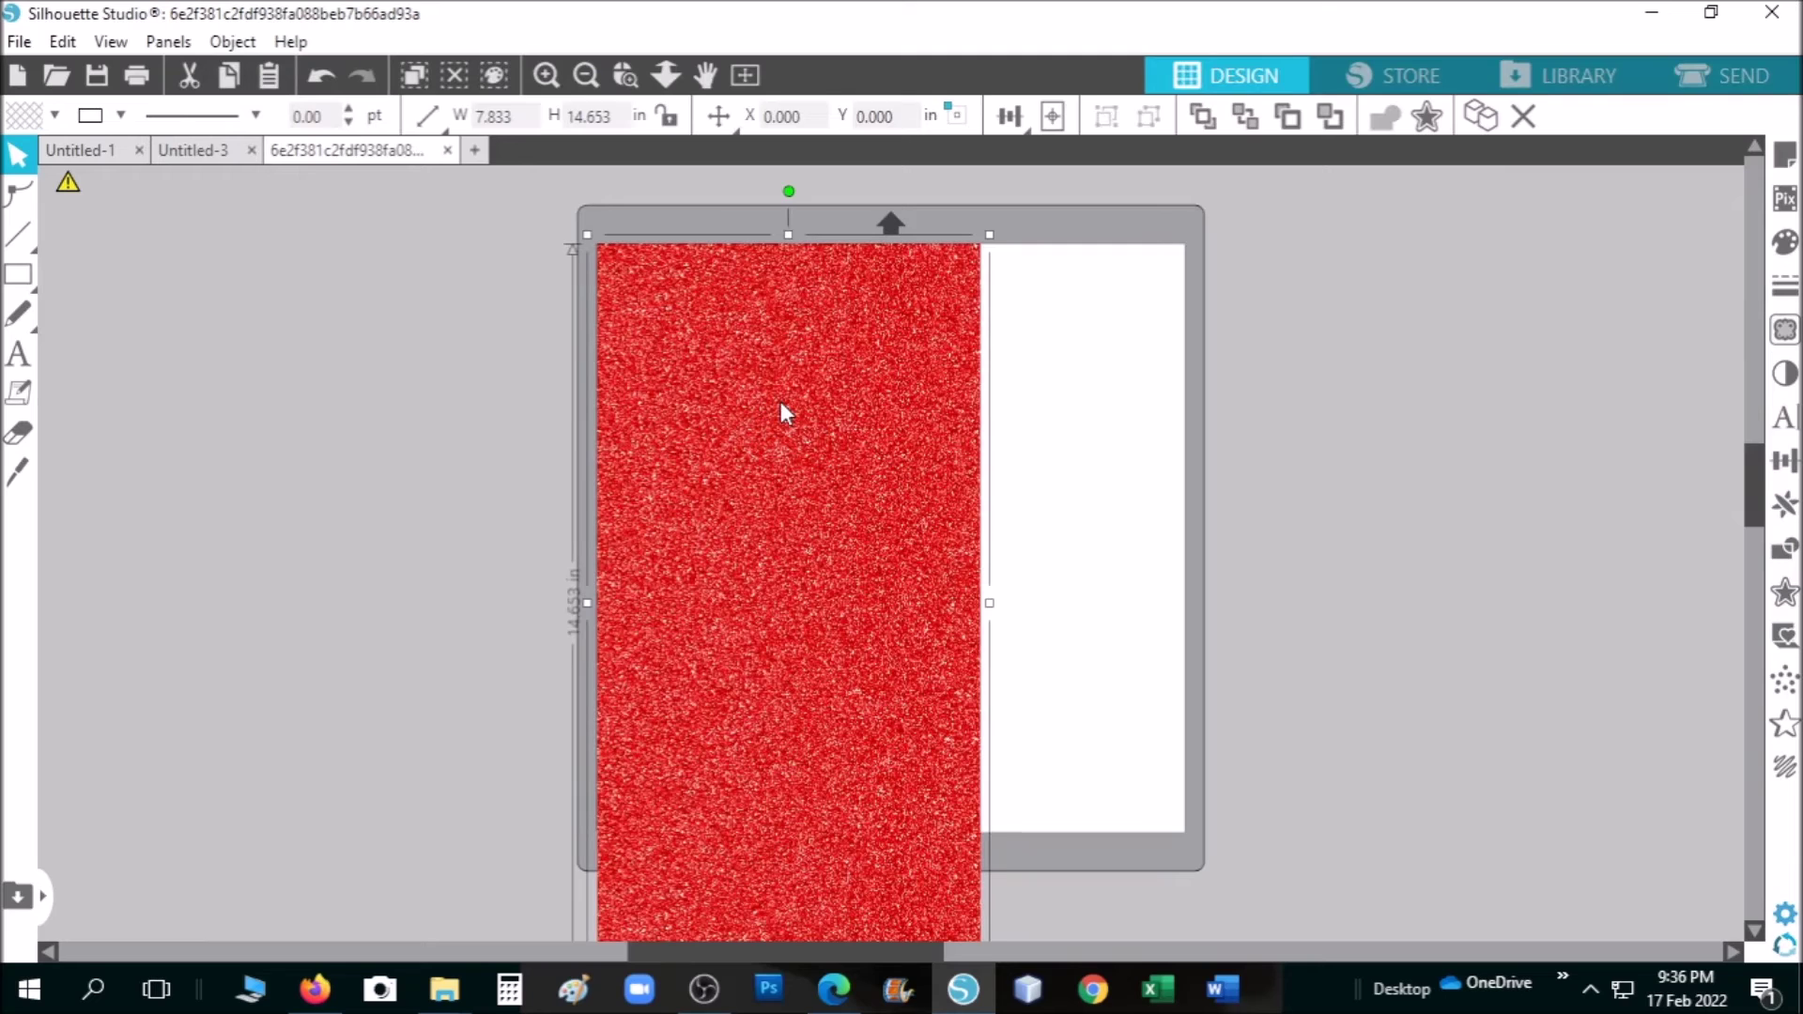
Copy the red glitter image and paste it into the Untitled-3 design
{"action": "right_click", "coordinate": [786, 413]}
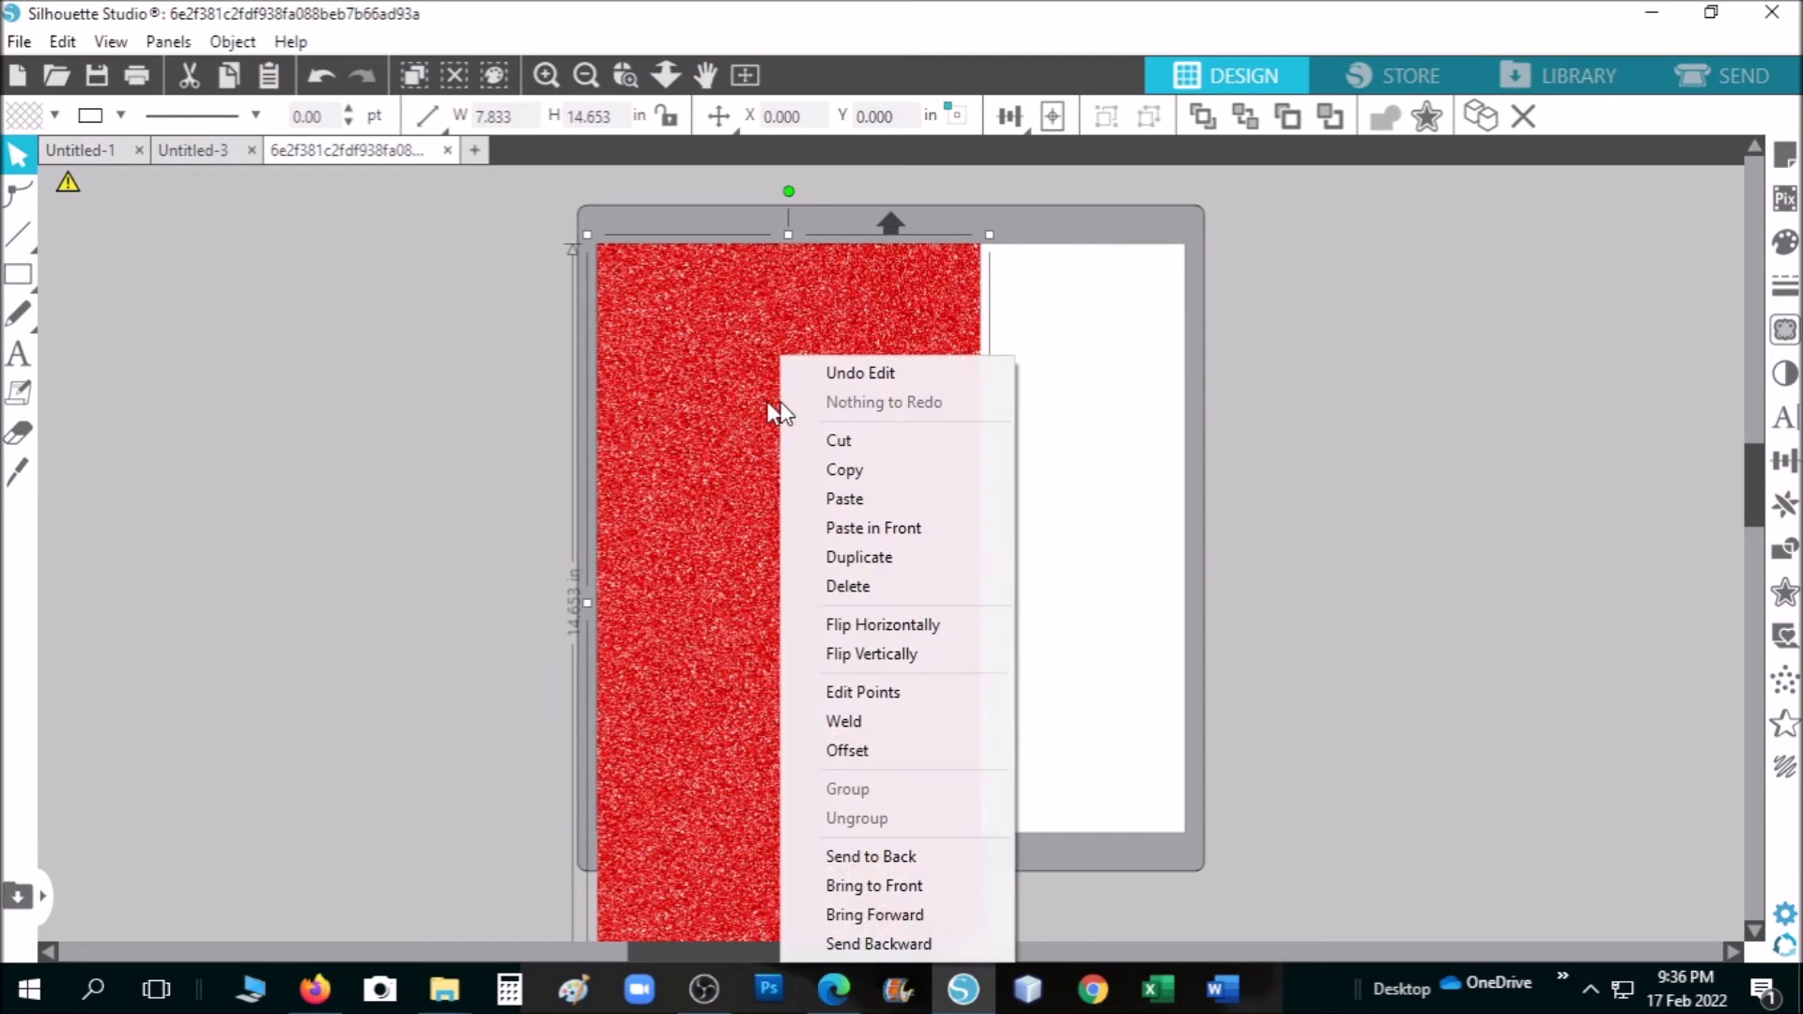
{"action": "left_click", "coordinate": [880, 468]}
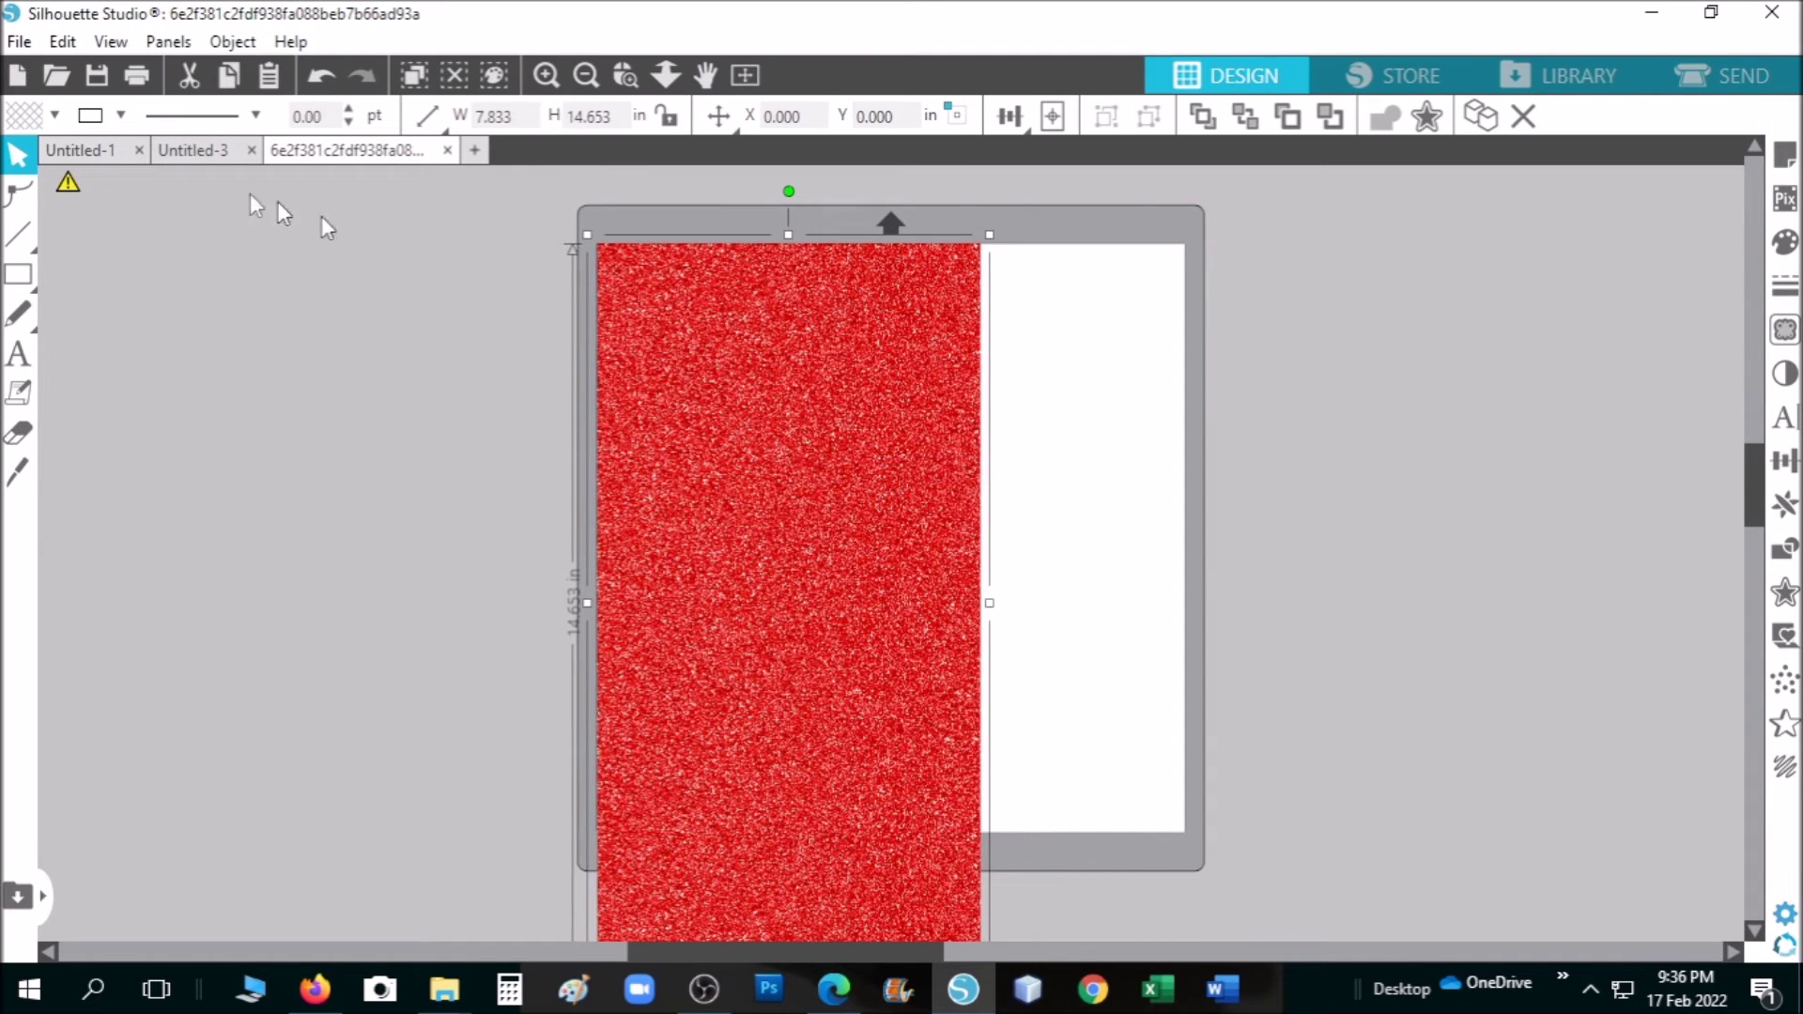
{"action": "left_click", "coordinate": [214, 155]}
{"action": "right_click", "coordinate": [501, 288]}
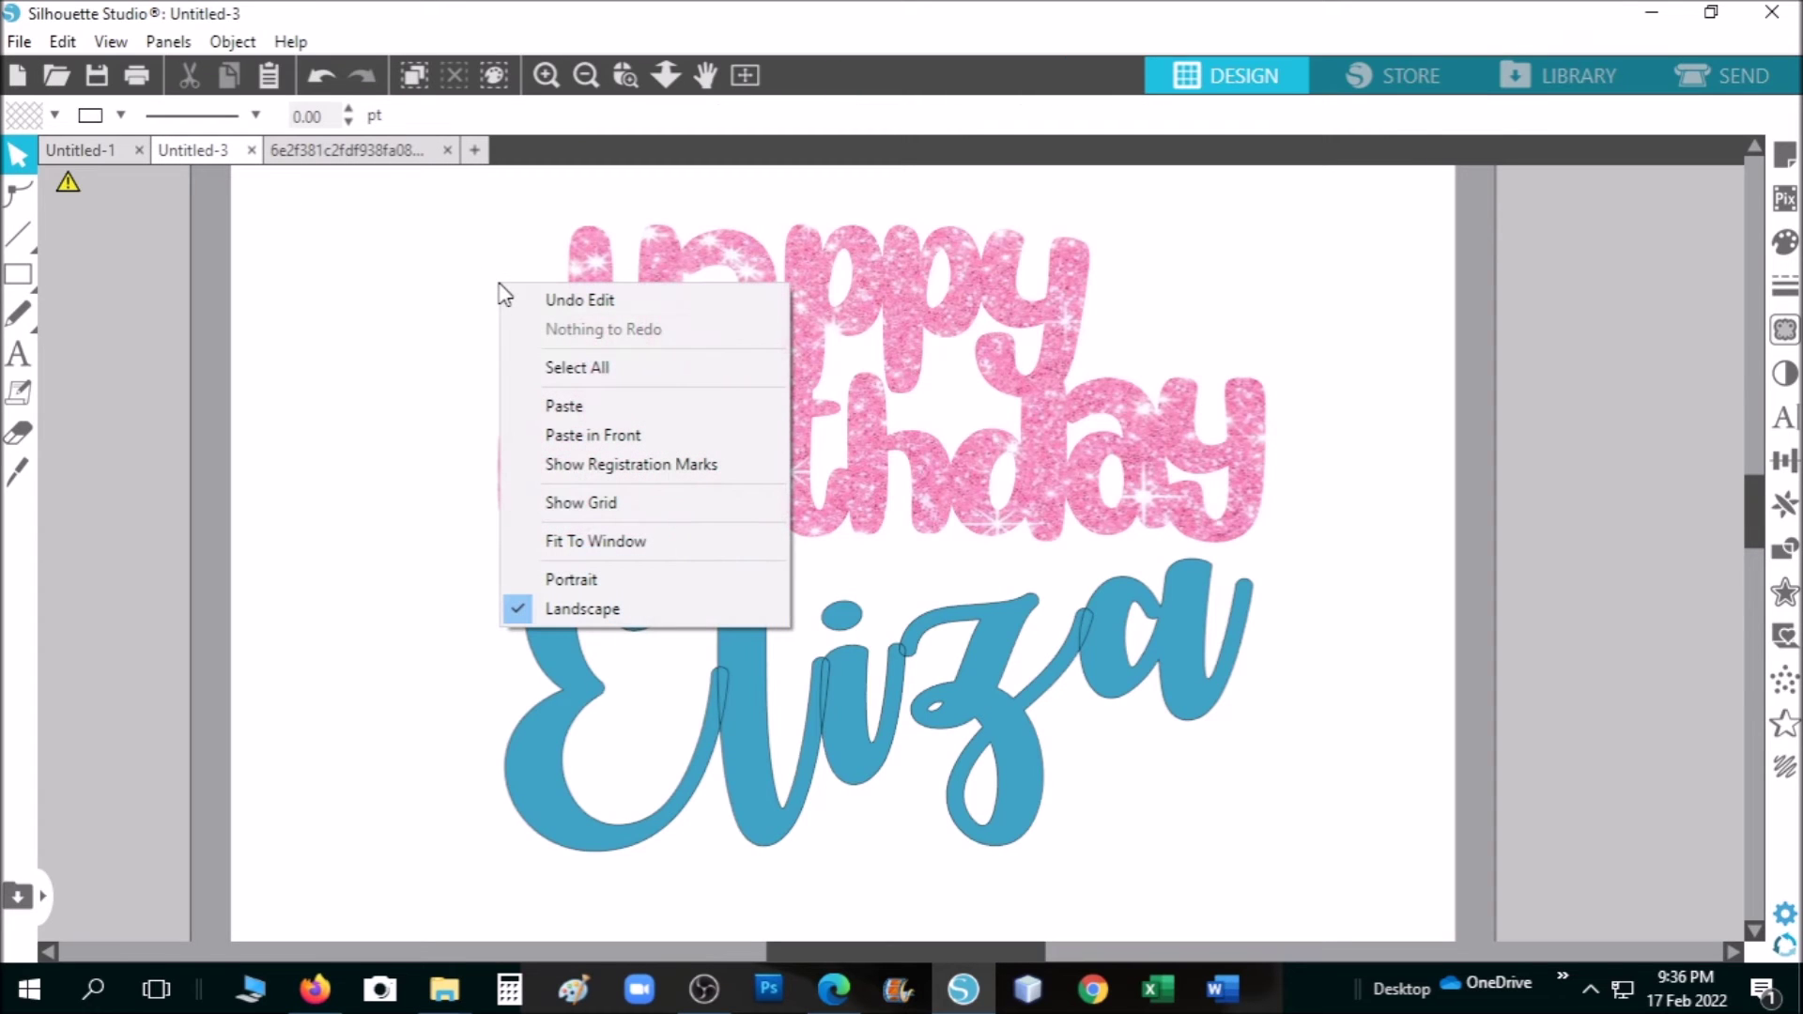
{"action": "left_click", "coordinate": [595, 413]}
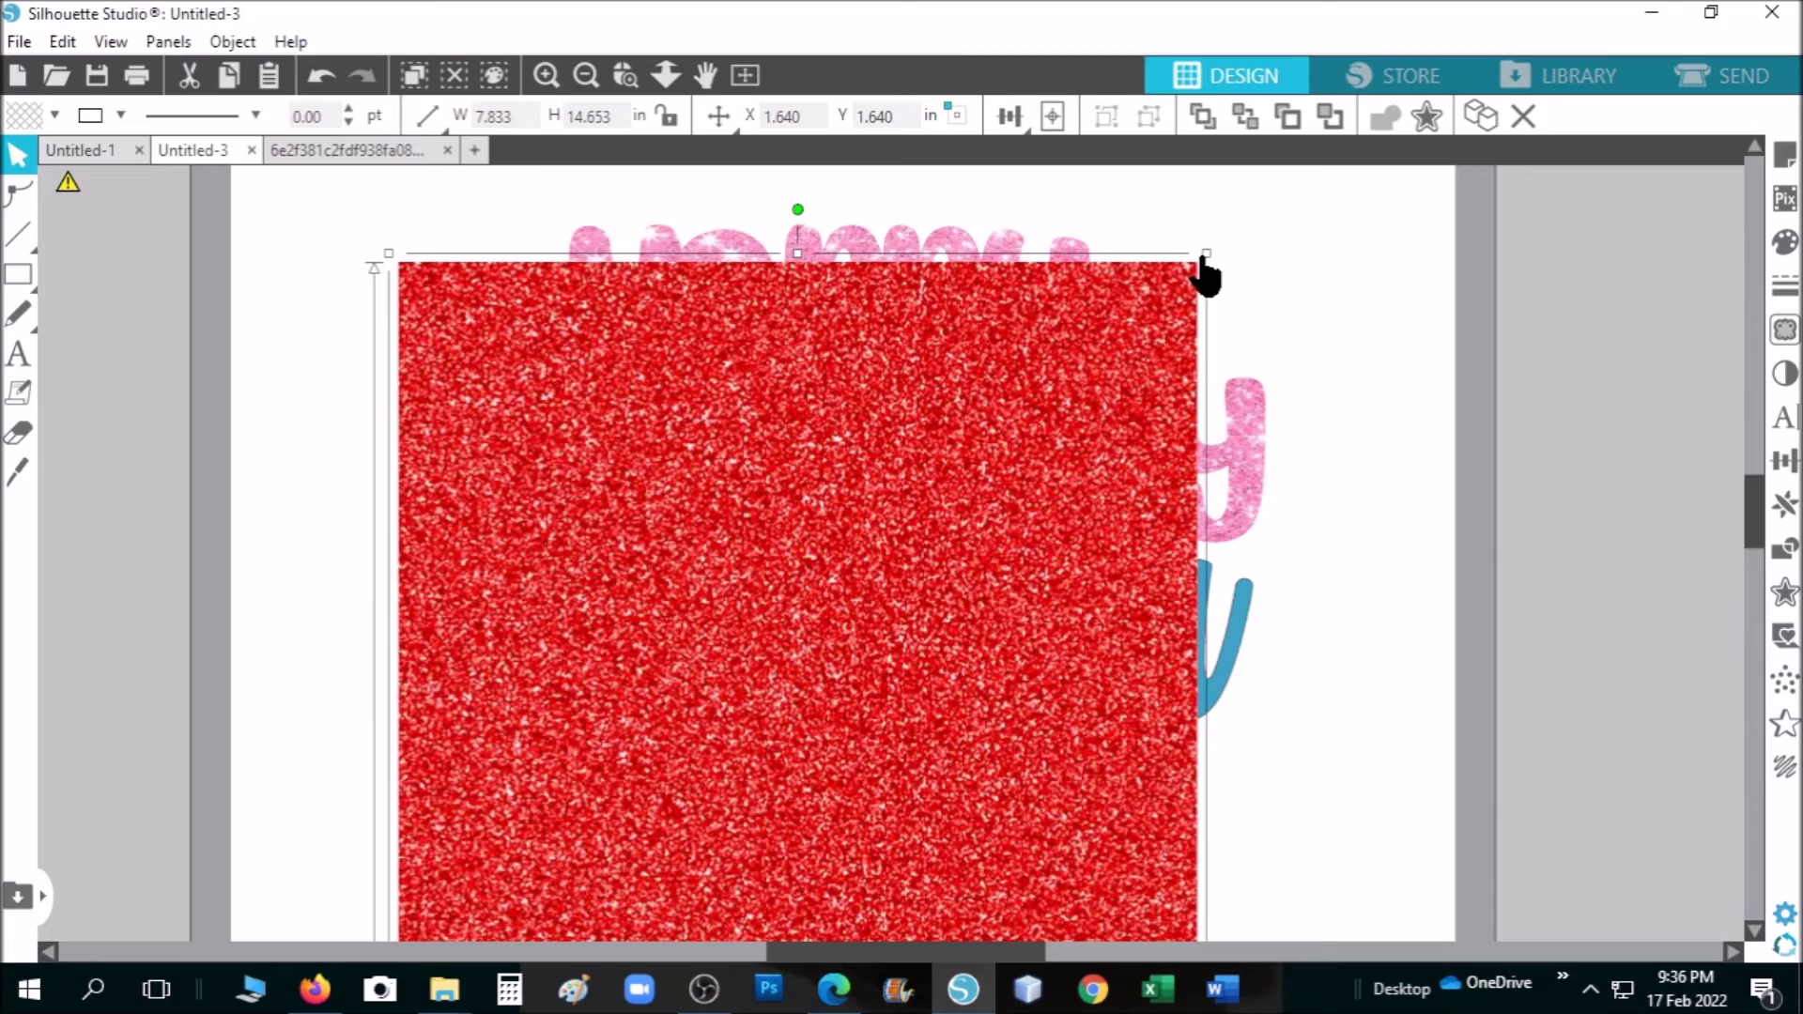
Shrink the red glitter image, rotate it to landscape, and fit it over the name at about 6.67 by 2.92 in
{"action": "left_click_drag", "start_coordinate": [1205, 253], "coordinate": [934, 728]}
{"action": "left_click_drag", "start_coordinate": [644, 825], "coordinate": [765, 640]}
{"action": "scroll", "coordinate": [857, 656], "scroll_direction": "down", "scroll_amount": 2}
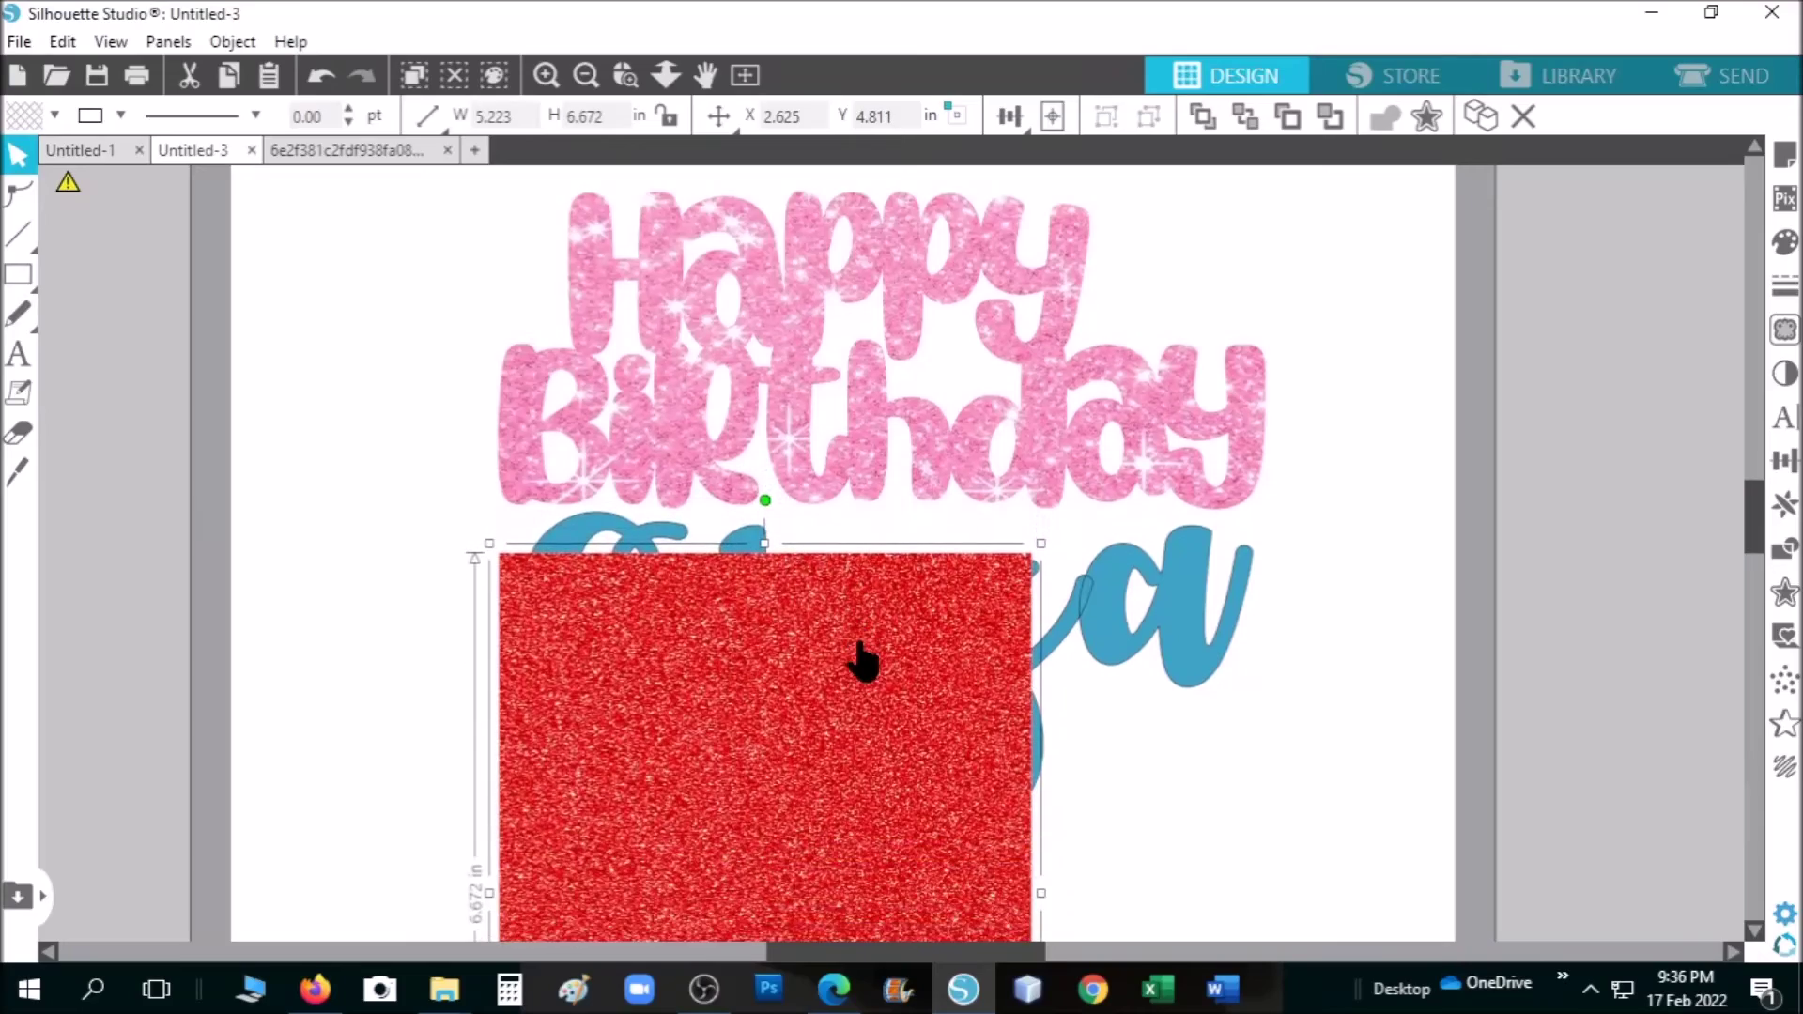
{"action": "scroll", "coordinate": [832, 617], "scroll_direction": "down", "scroll_amount": 1}
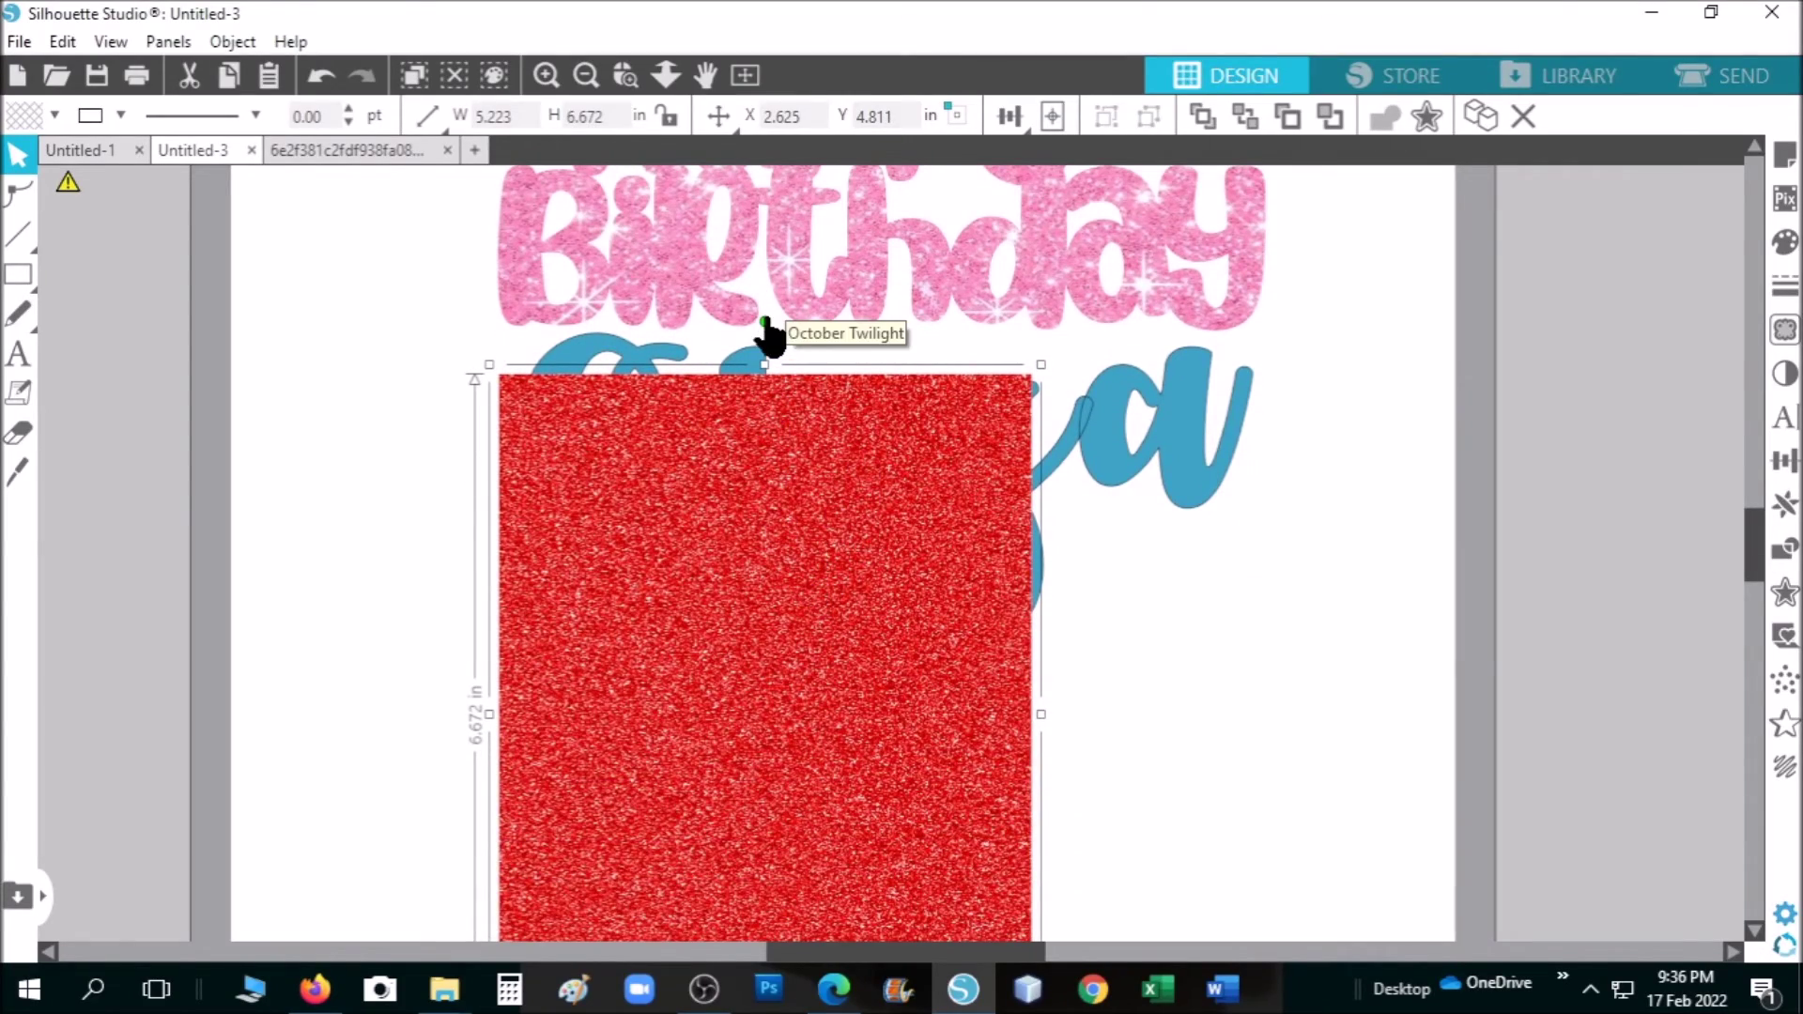
{"action": "left_click_drag", "start_coordinate": [764, 320], "coordinate": [1373, 724]}
{"action": "left_click_drag", "start_coordinate": [765, 440], "coordinate": [785, 683]}
{"action": "left_click_drag", "start_coordinate": [820, 796], "coordinate": [811, 440]}
Move Happy Birthday up clear of the glitter image, and stretch the glitter to about 8.42 by 3.29 in to cover the whole name
{"action": "left_click", "coordinate": [1173, 310]}
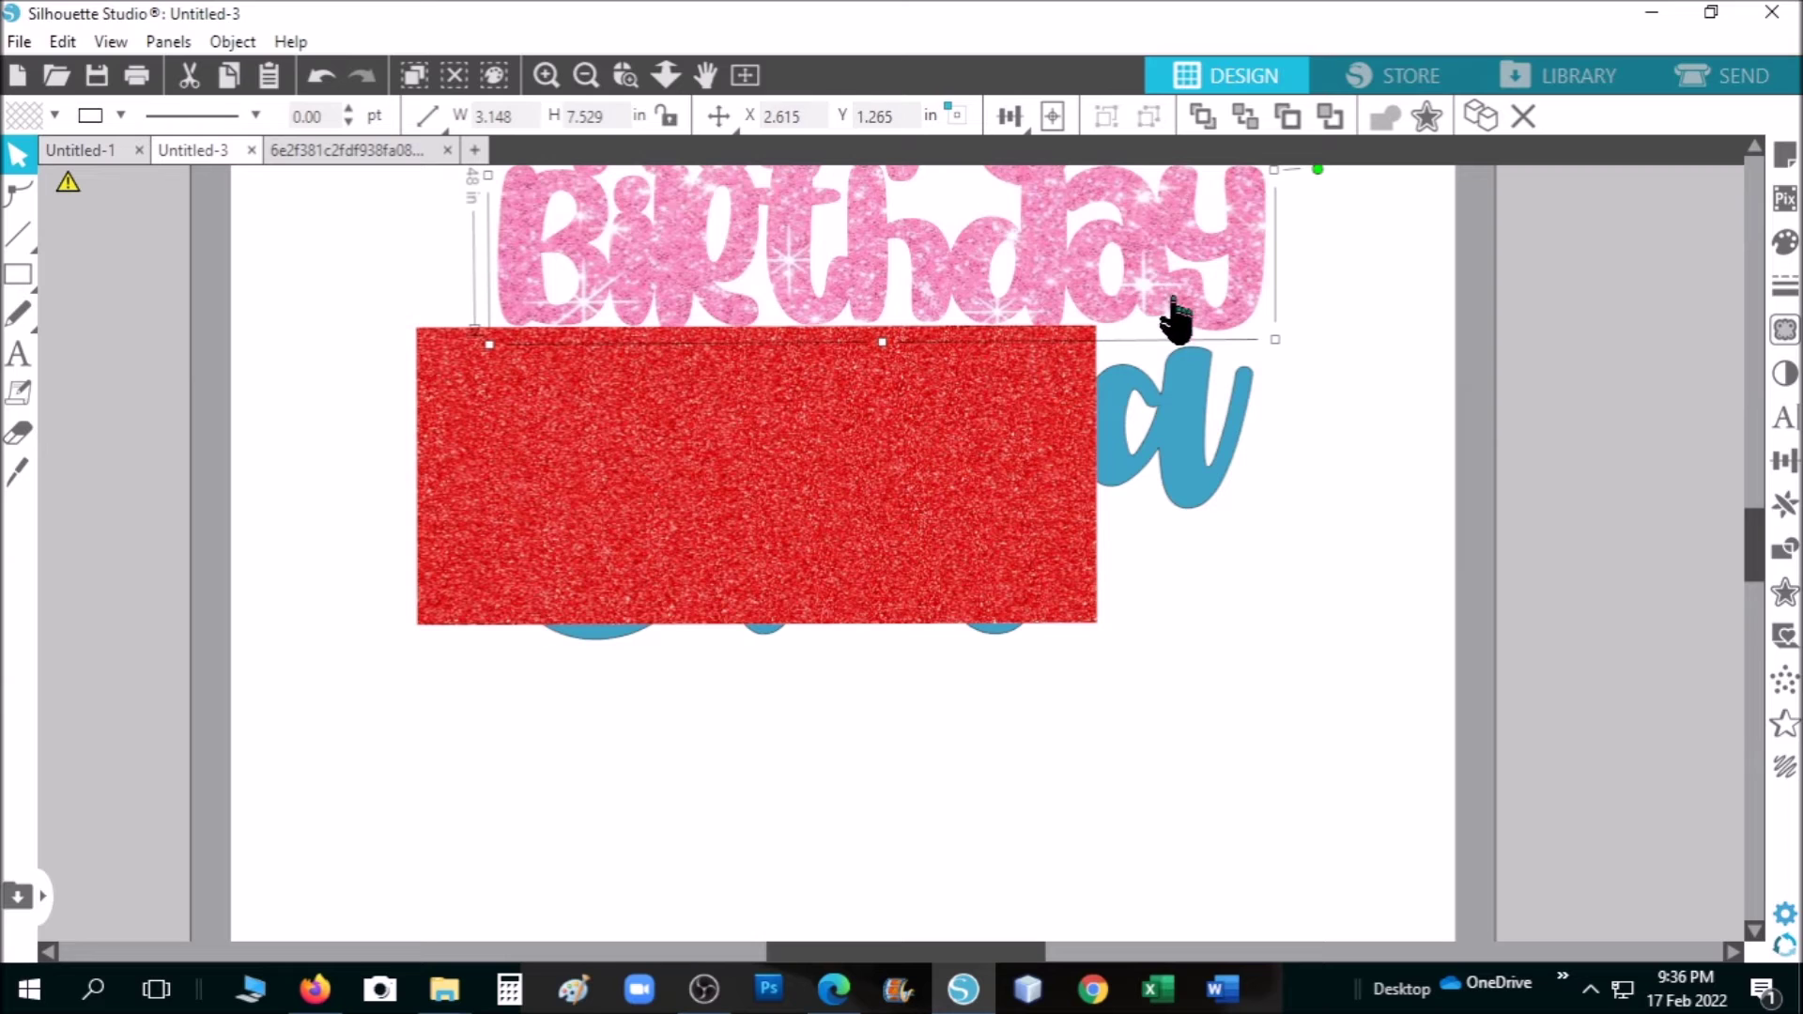
{"action": "left_click_drag", "start_coordinate": [1174, 310], "coordinate": [1163, 200]}
{"action": "left_click", "coordinate": [899, 483]}
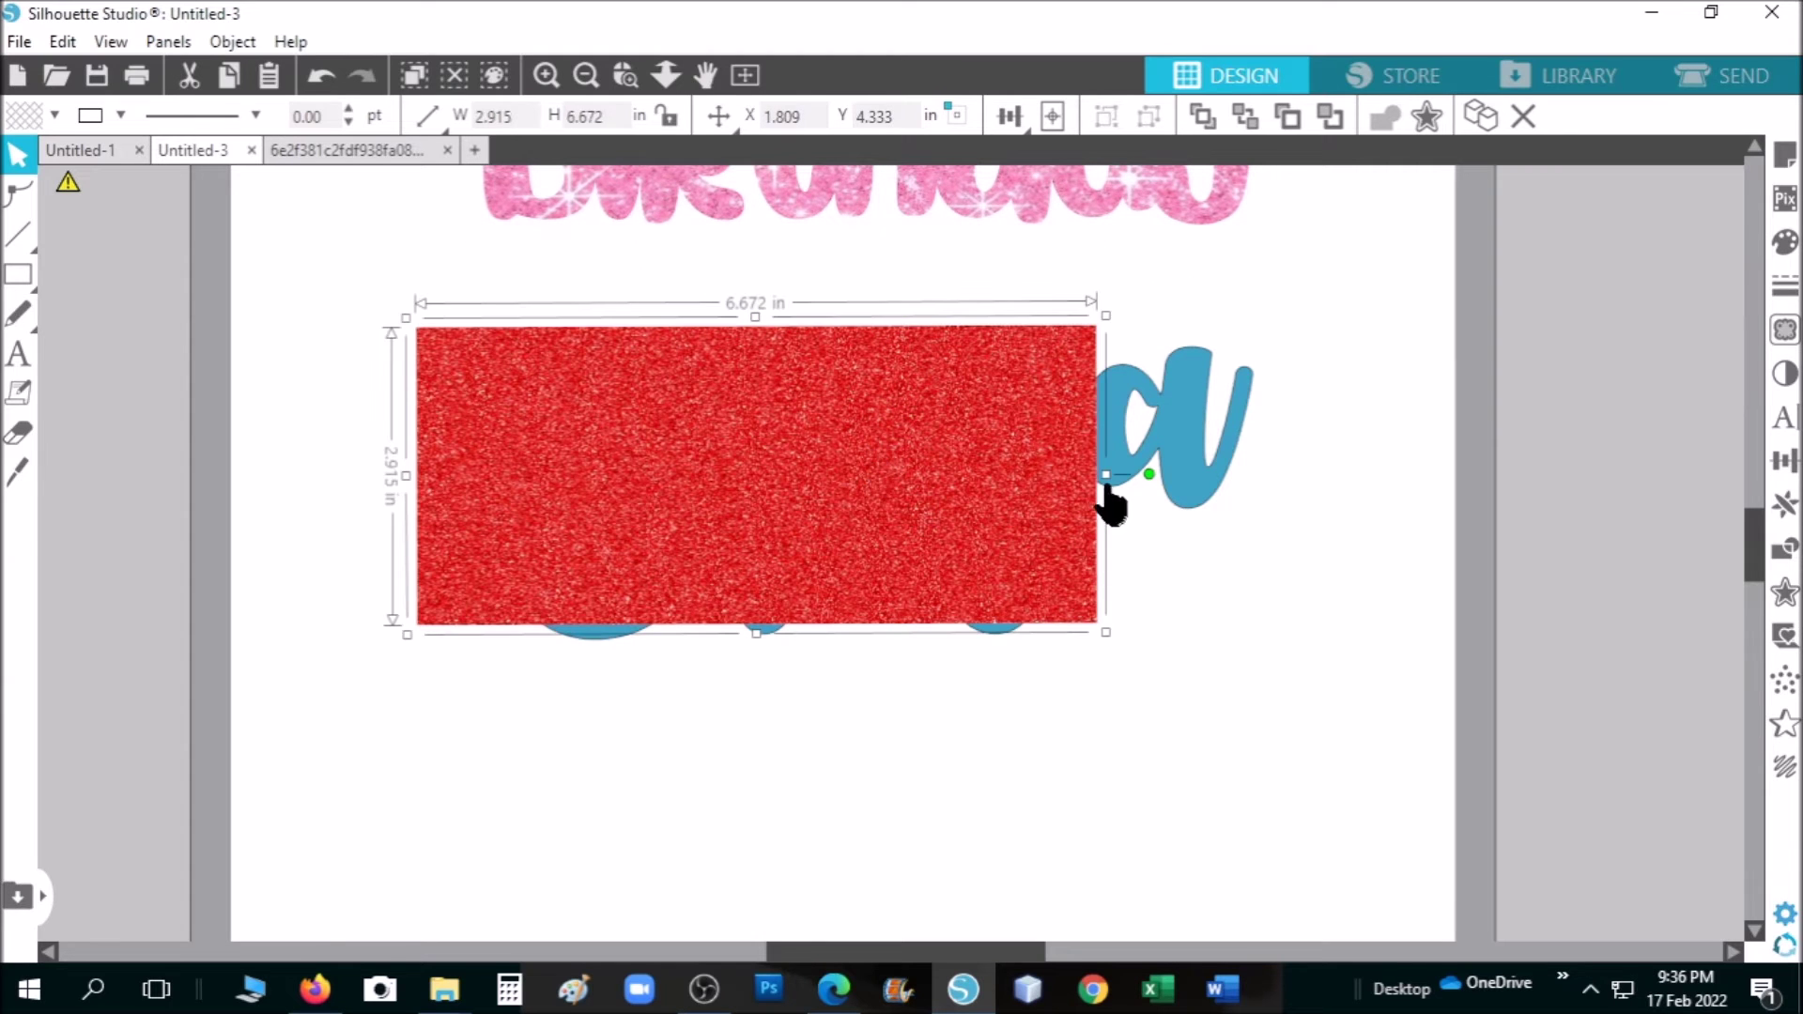
{"action": "left_click_drag", "start_coordinate": [1108, 475], "coordinate": [1285, 595]}
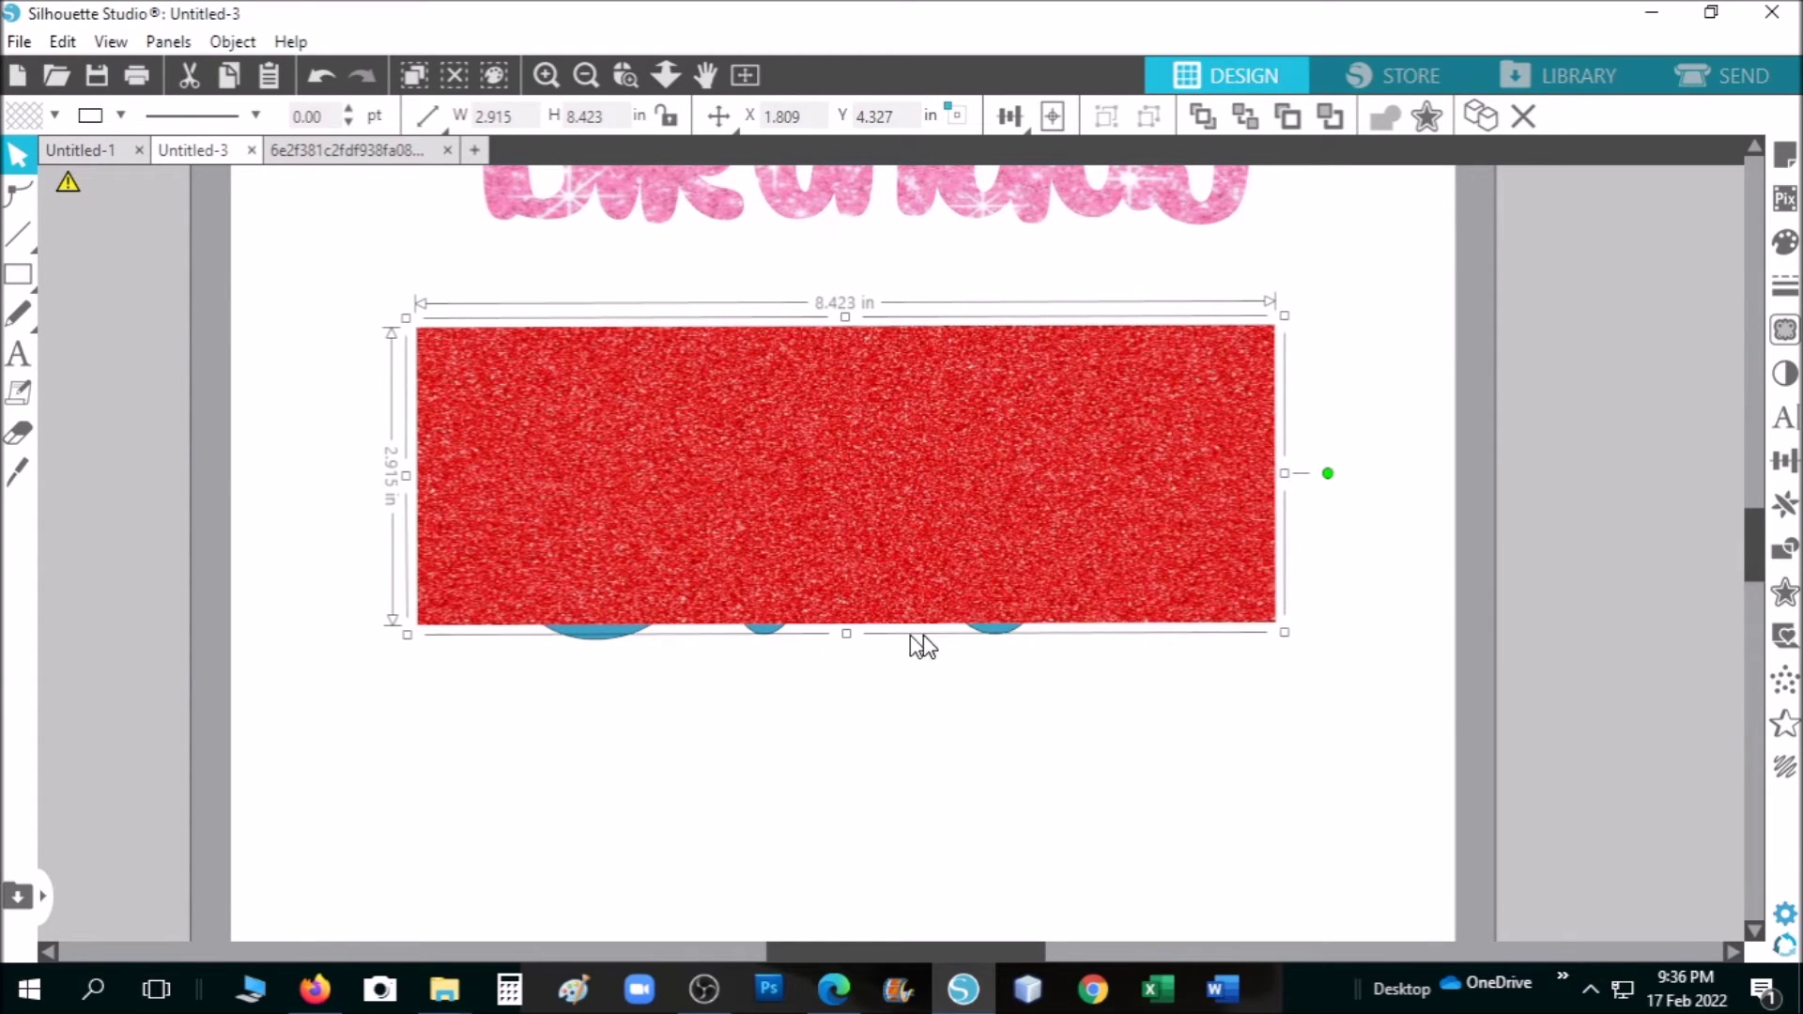
{"action": "left_click_drag", "start_coordinate": [847, 633], "coordinate": [848, 670]}
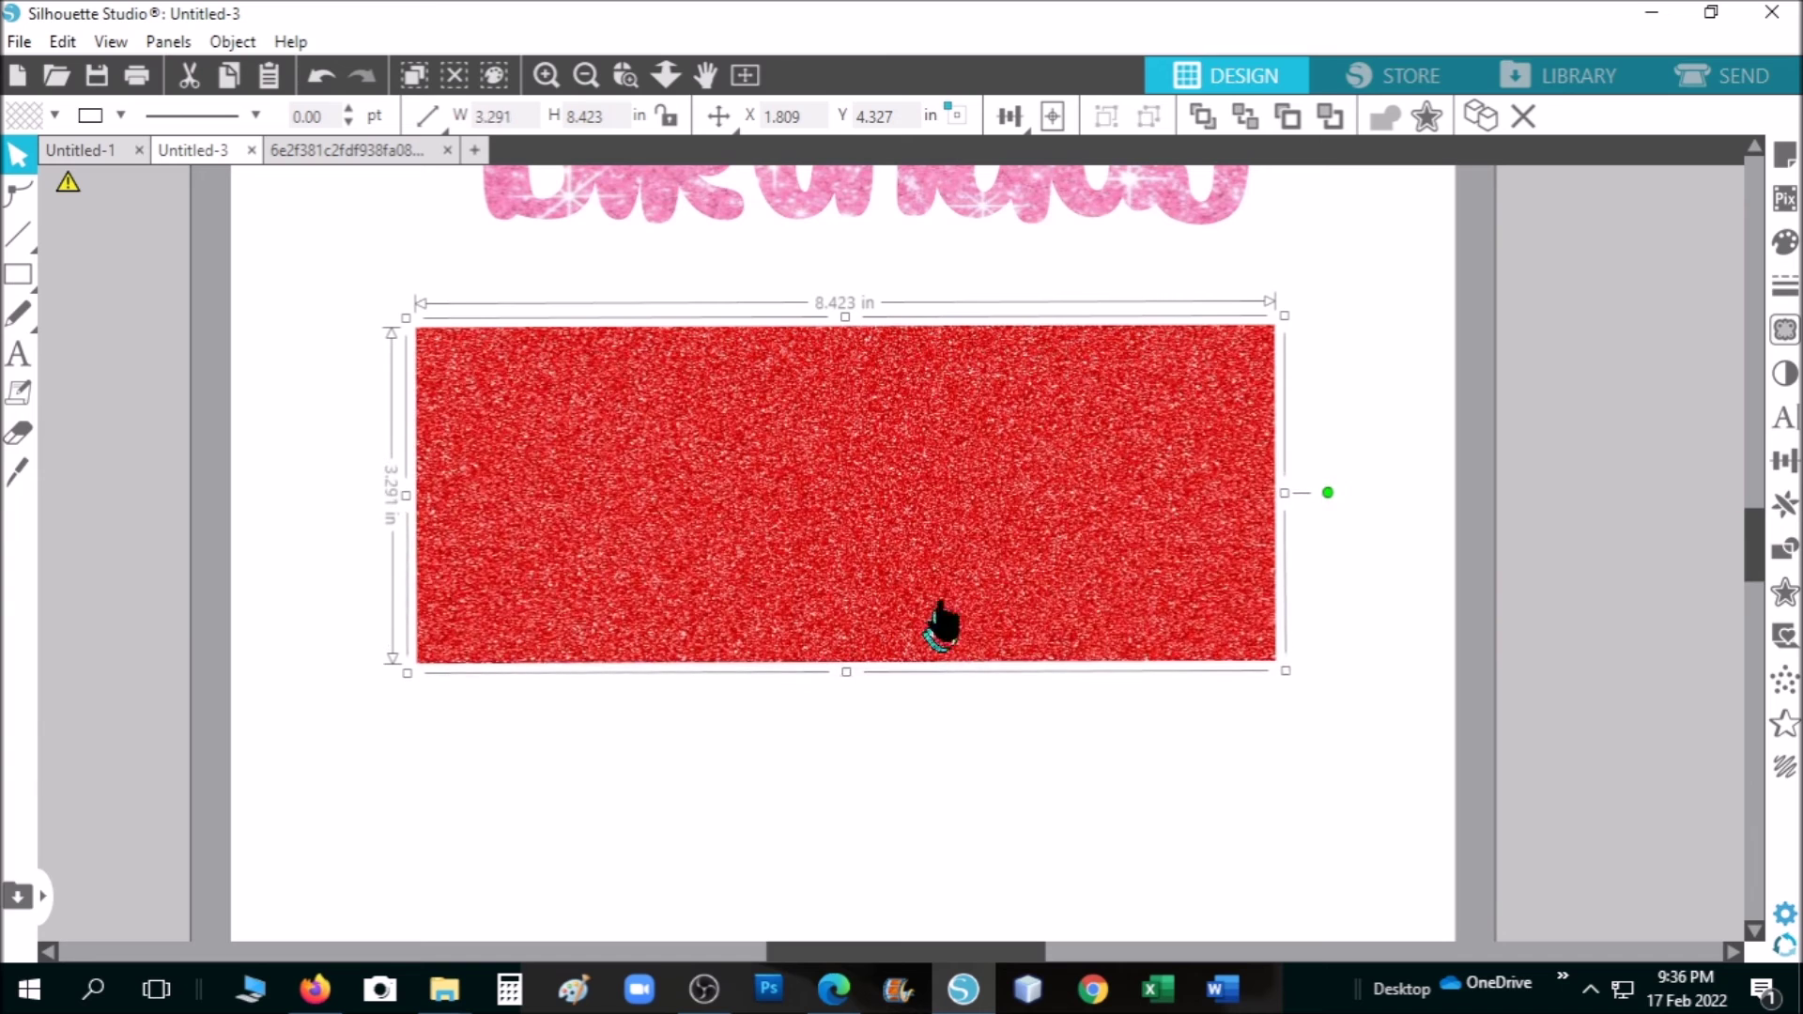
{"action": "left_click_drag", "start_coordinate": [944, 583], "coordinate": [949, 580]}
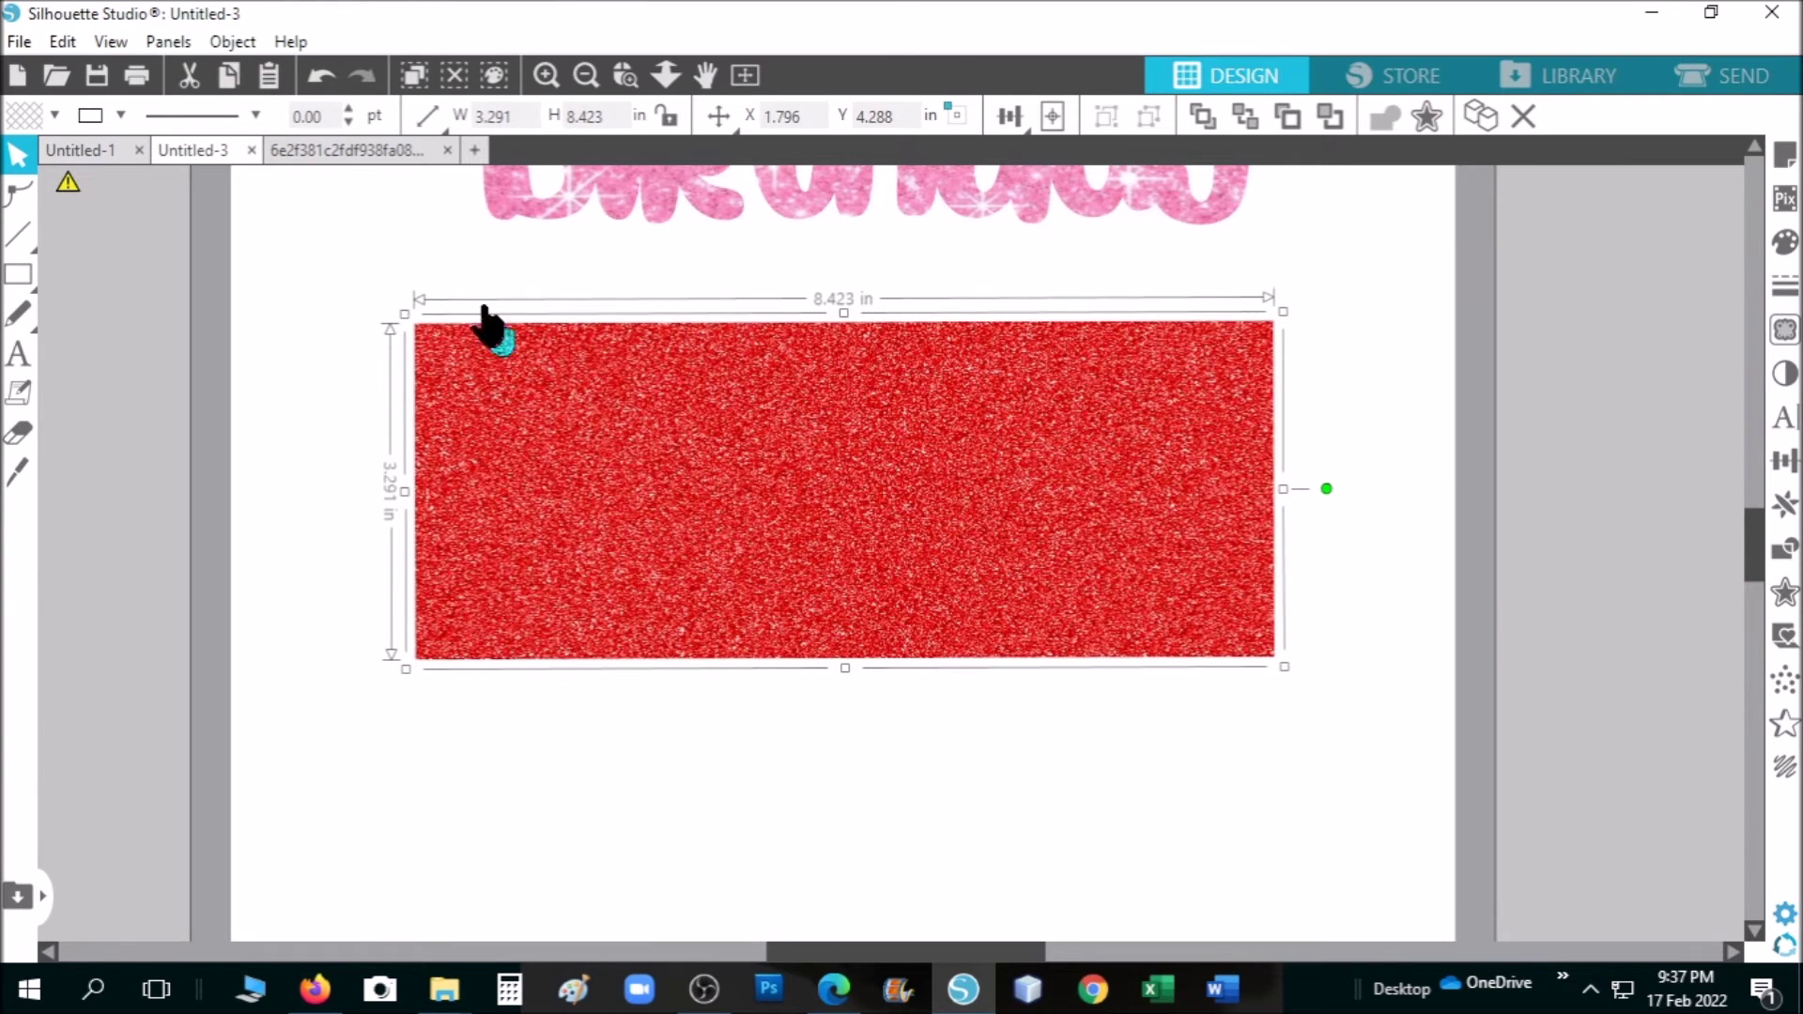
Crop the red glitter image to the shape of the name beneath it
{"action": "left_click_drag", "start_coordinate": [300, 280], "coordinate": [1312, 721]}
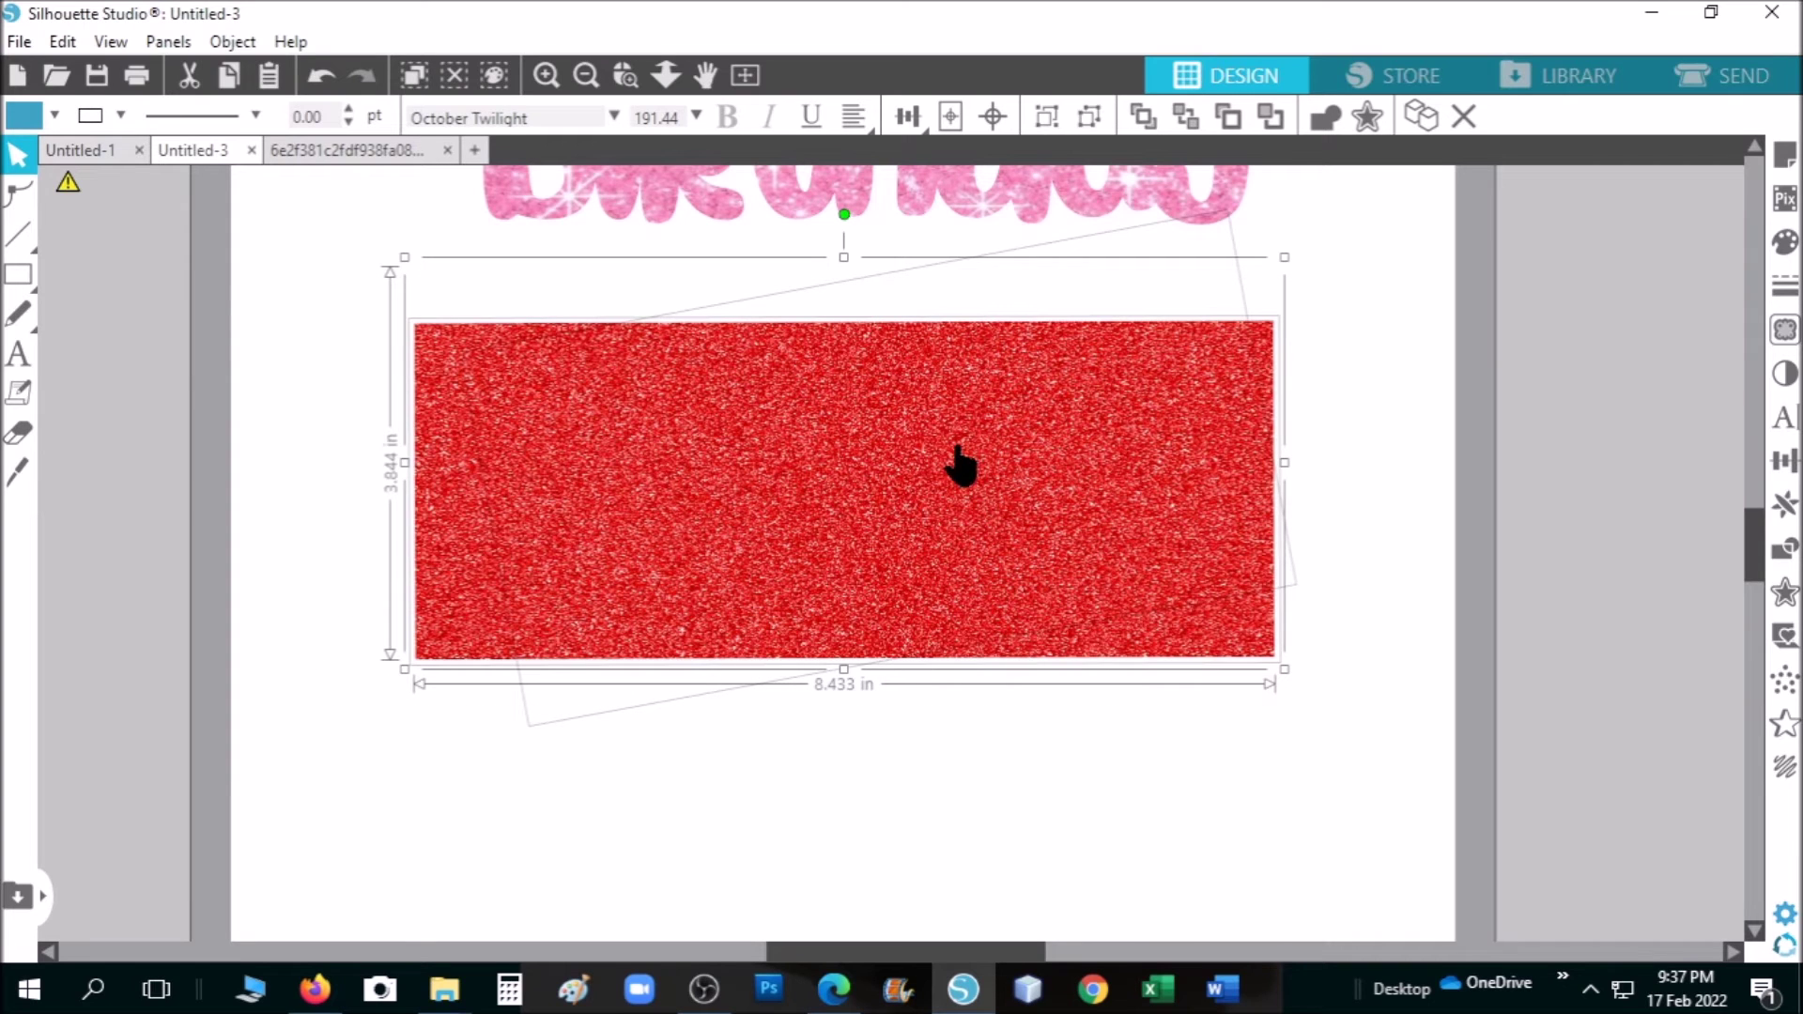
{"action": "left_click", "coordinate": [1787, 552]}
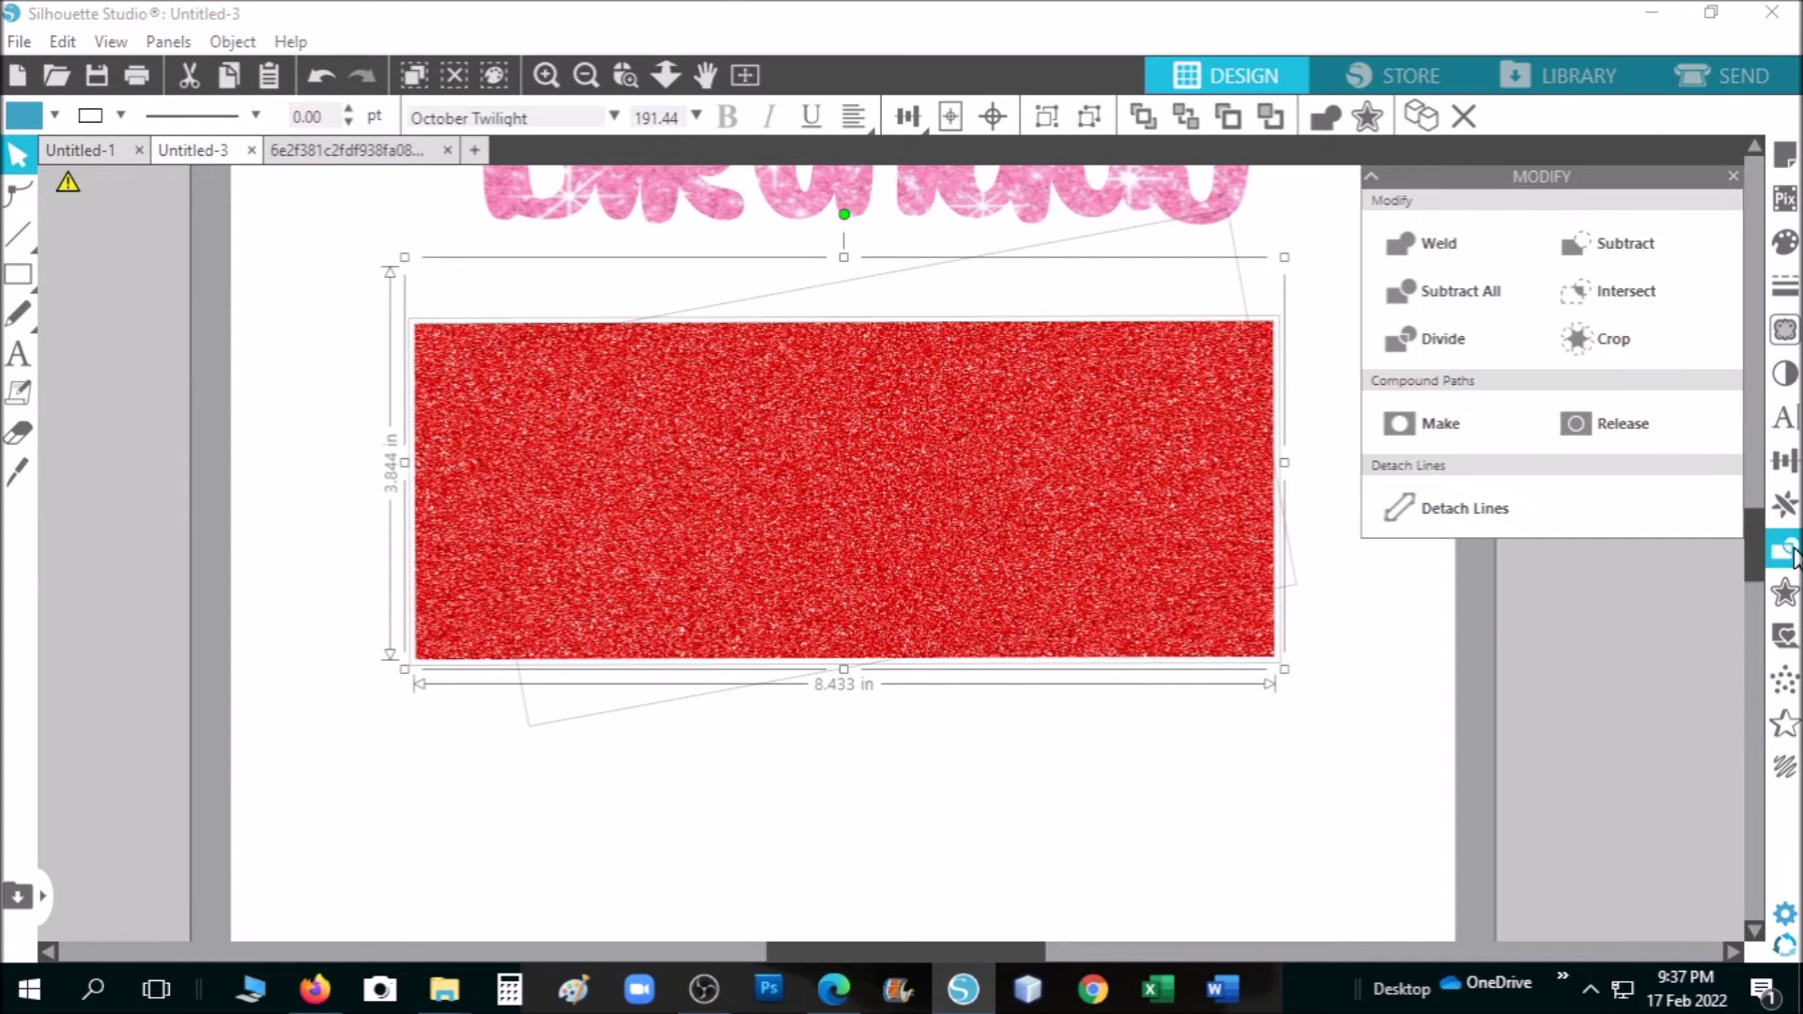
{"action": "left_click", "coordinate": [1652, 334]}
{"action": "left_click", "coordinate": [1733, 177]}
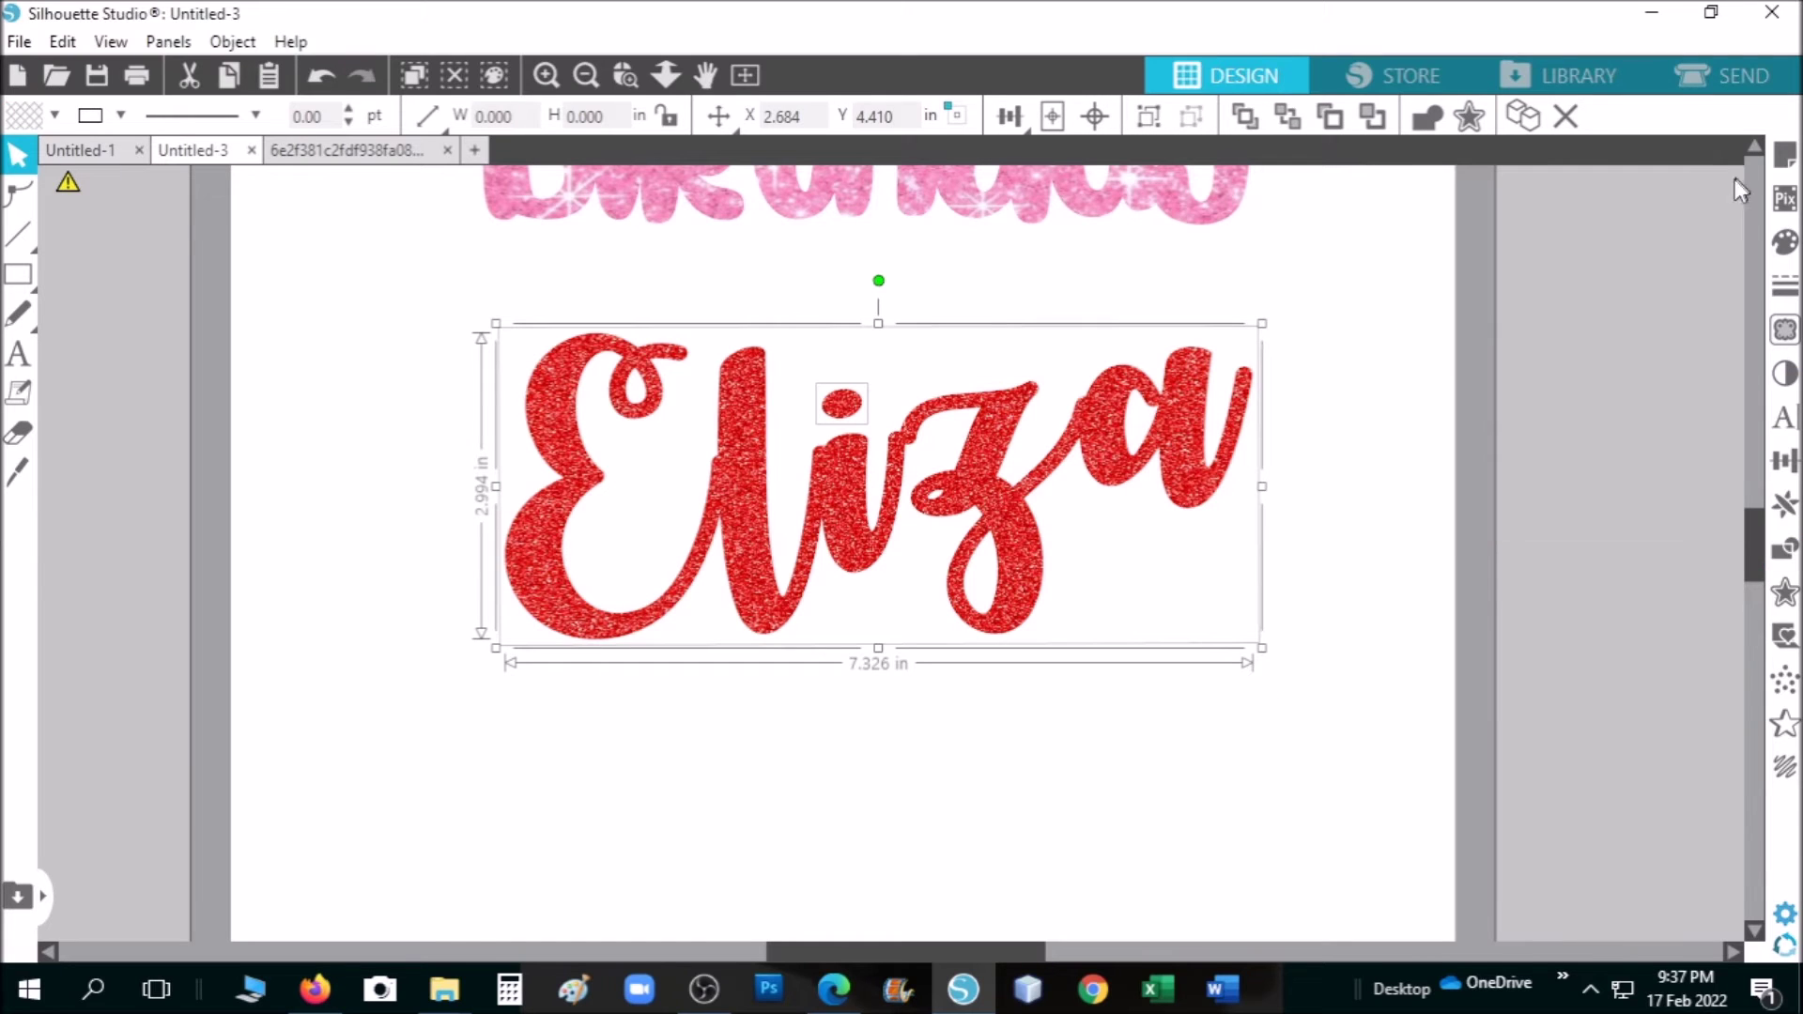
Move the red glitter name up close beneath Birthday and adjust its tilt very slightly
{"action": "scroll", "coordinate": [1289, 526], "scroll_direction": "up", "scroll_amount": 5}
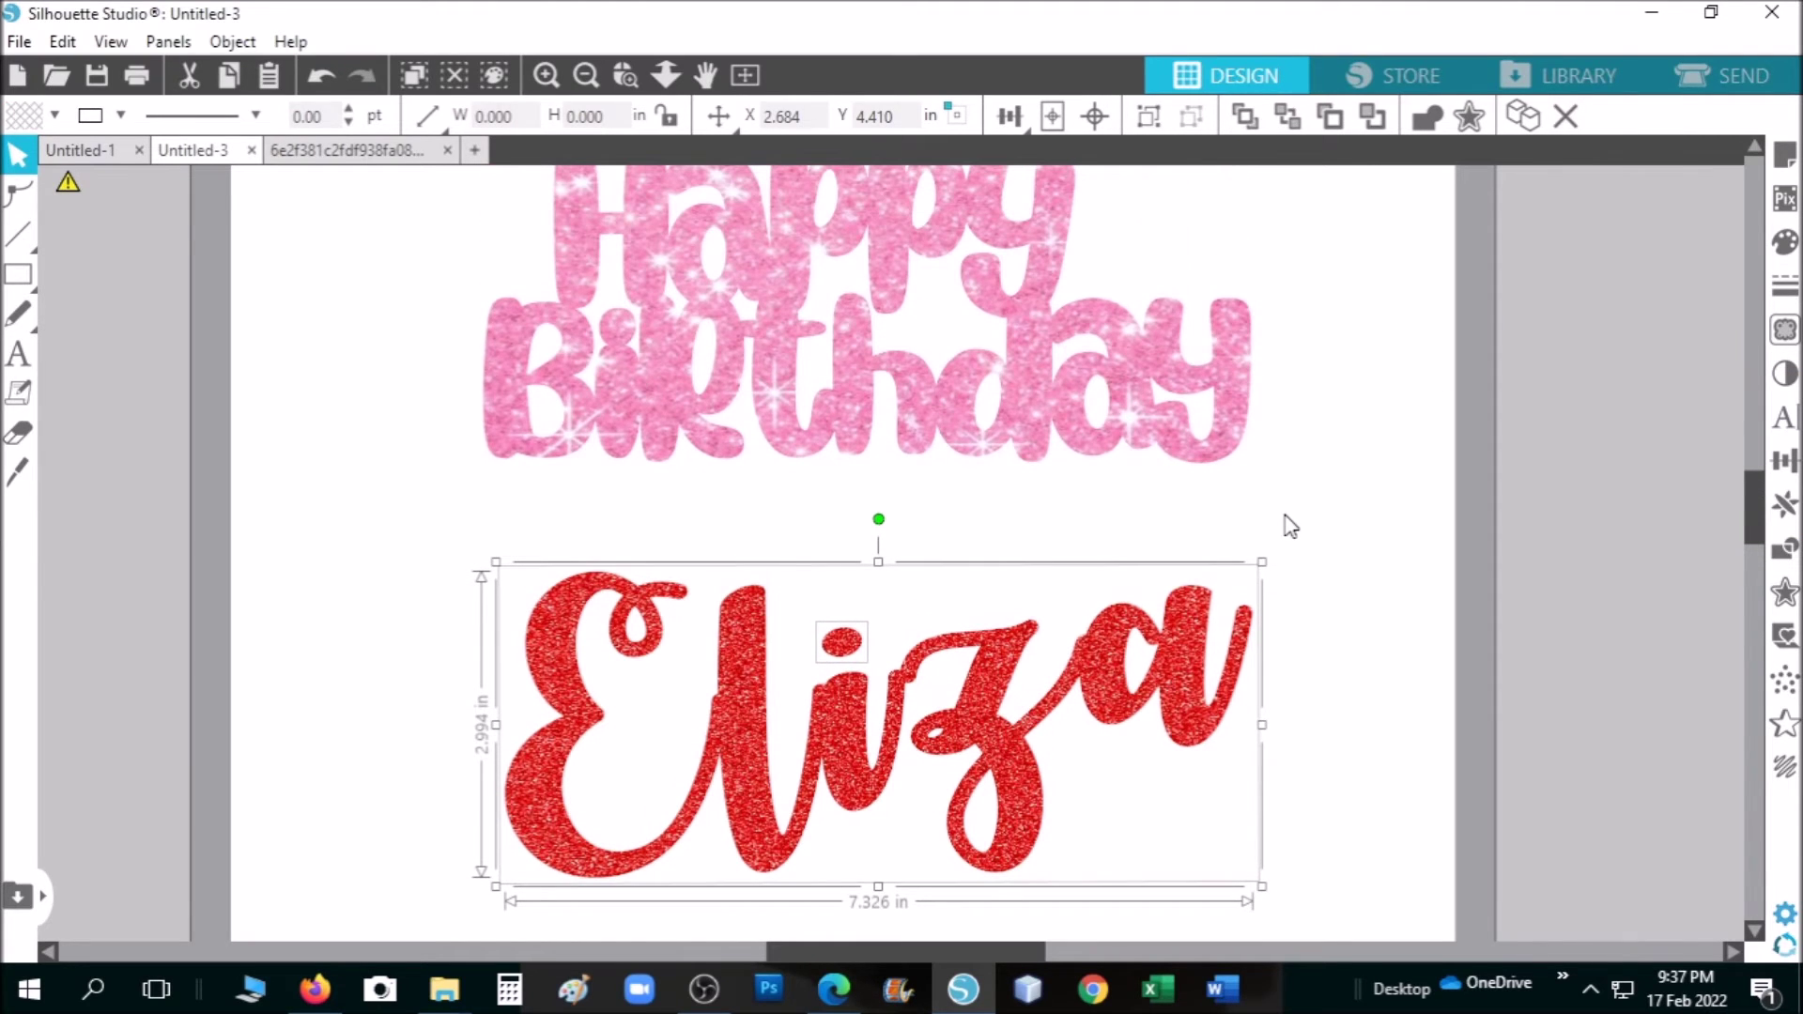
{"action": "scroll", "coordinate": [1295, 603], "scroll_direction": "up", "scroll_amount": 2}
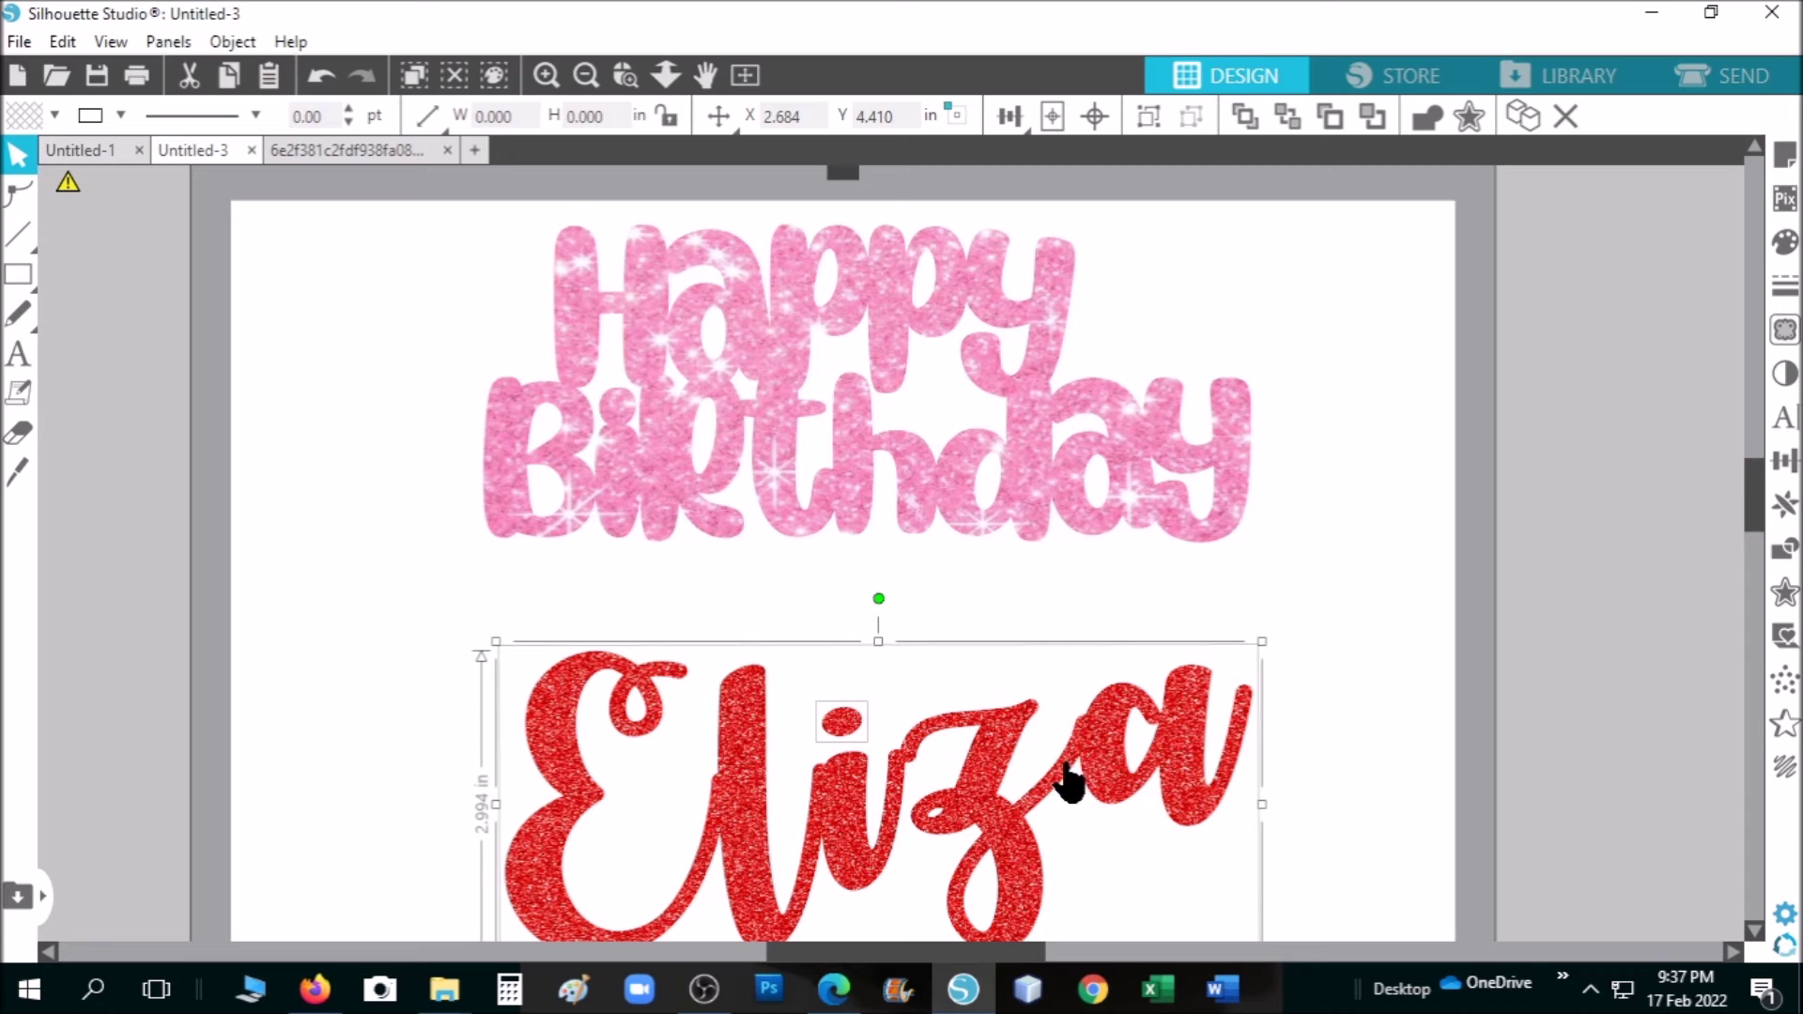
{"action": "left_click_drag", "start_coordinate": [1000, 817], "coordinate": [995, 691]}
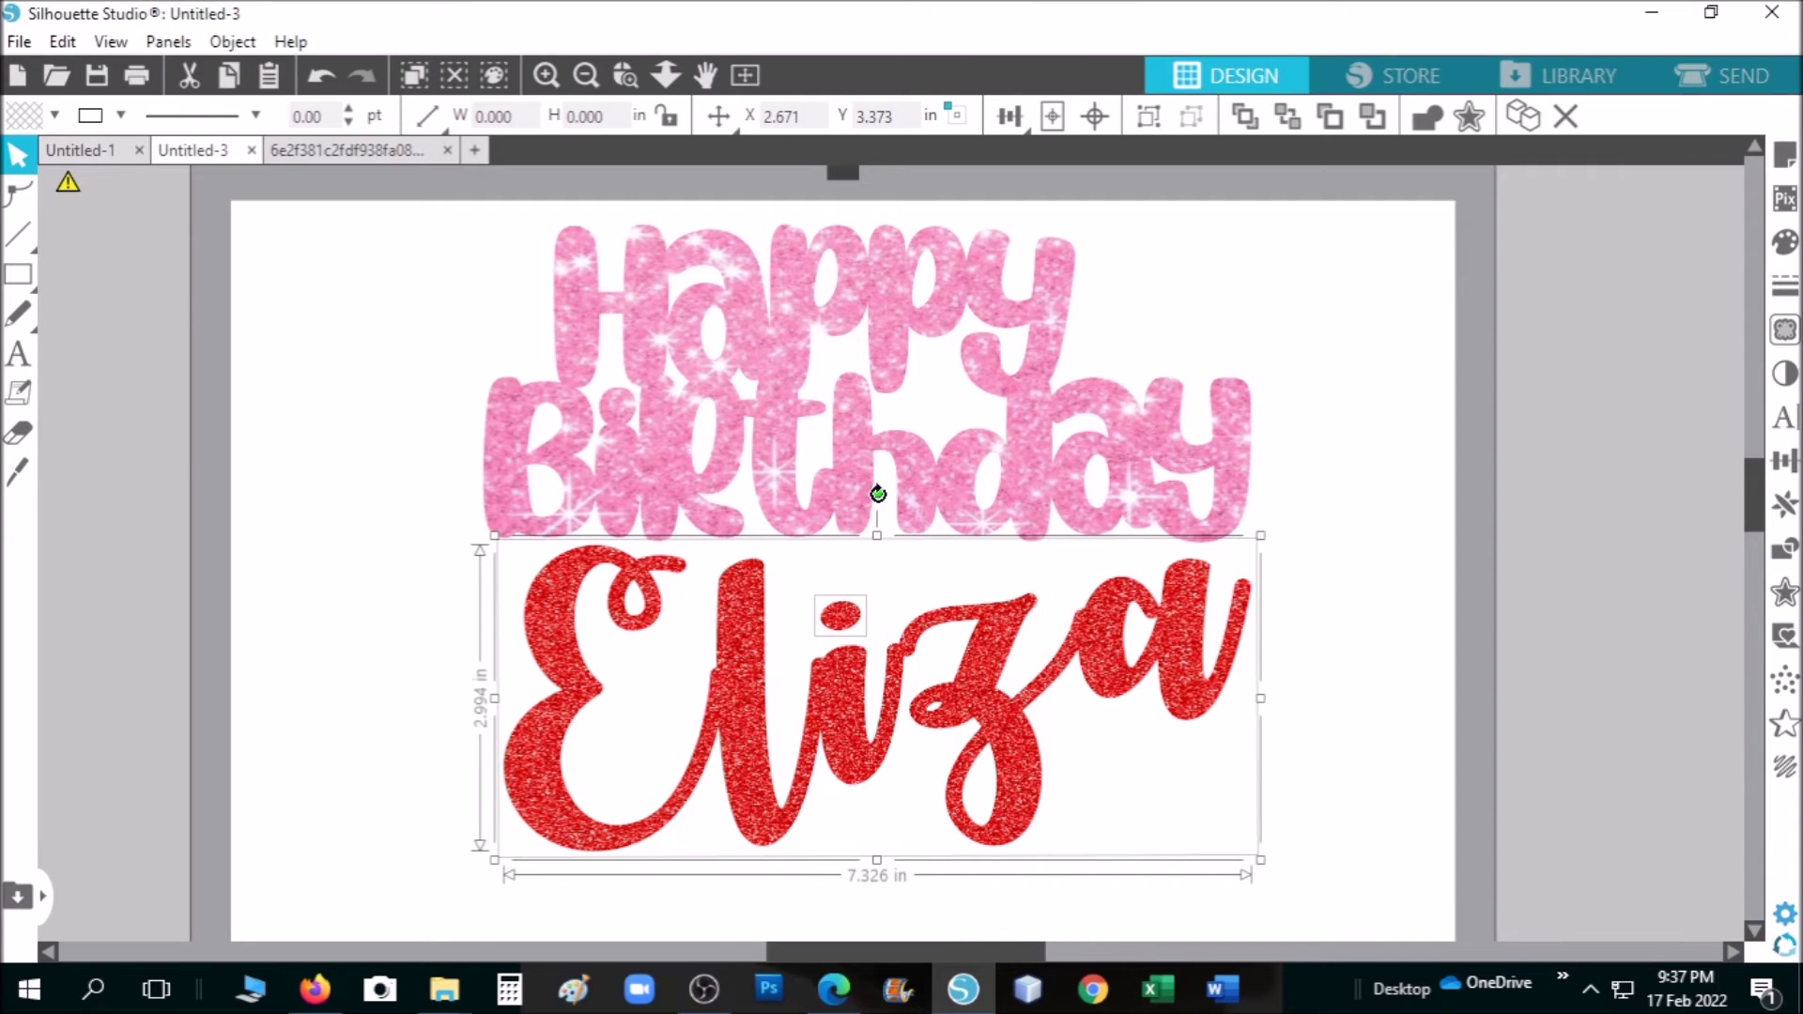
{"action": "left_click_drag", "start_coordinate": [877, 492], "coordinate": [873, 494]}
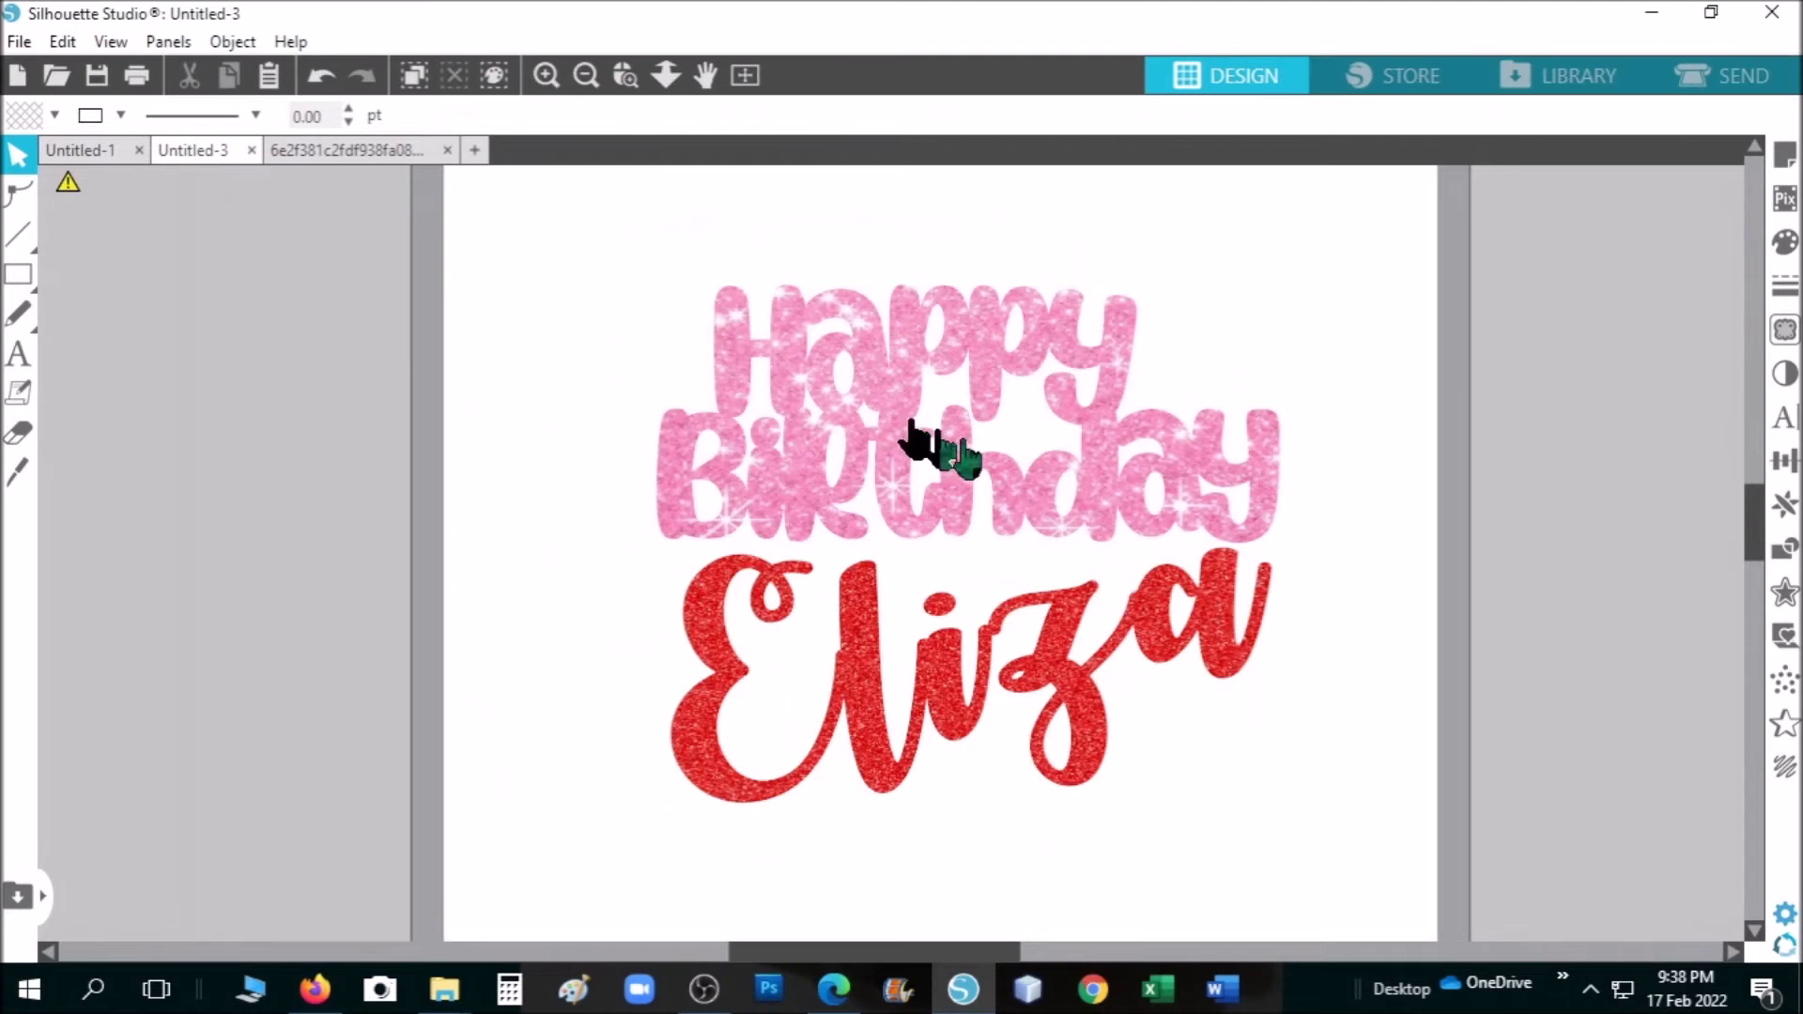
Group the Happy Birthday lettering with the name and nudge the group slightly on the page
{"action": "left_click_drag", "start_coordinate": [650, 262], "coordinate": [1270, 739]}
{"action": "left_click_drag", "start_coordinate": [1269, 823], "coordinate": [1267, 817]}
{"action": "right_click", "coordinate": [1129, 386]}
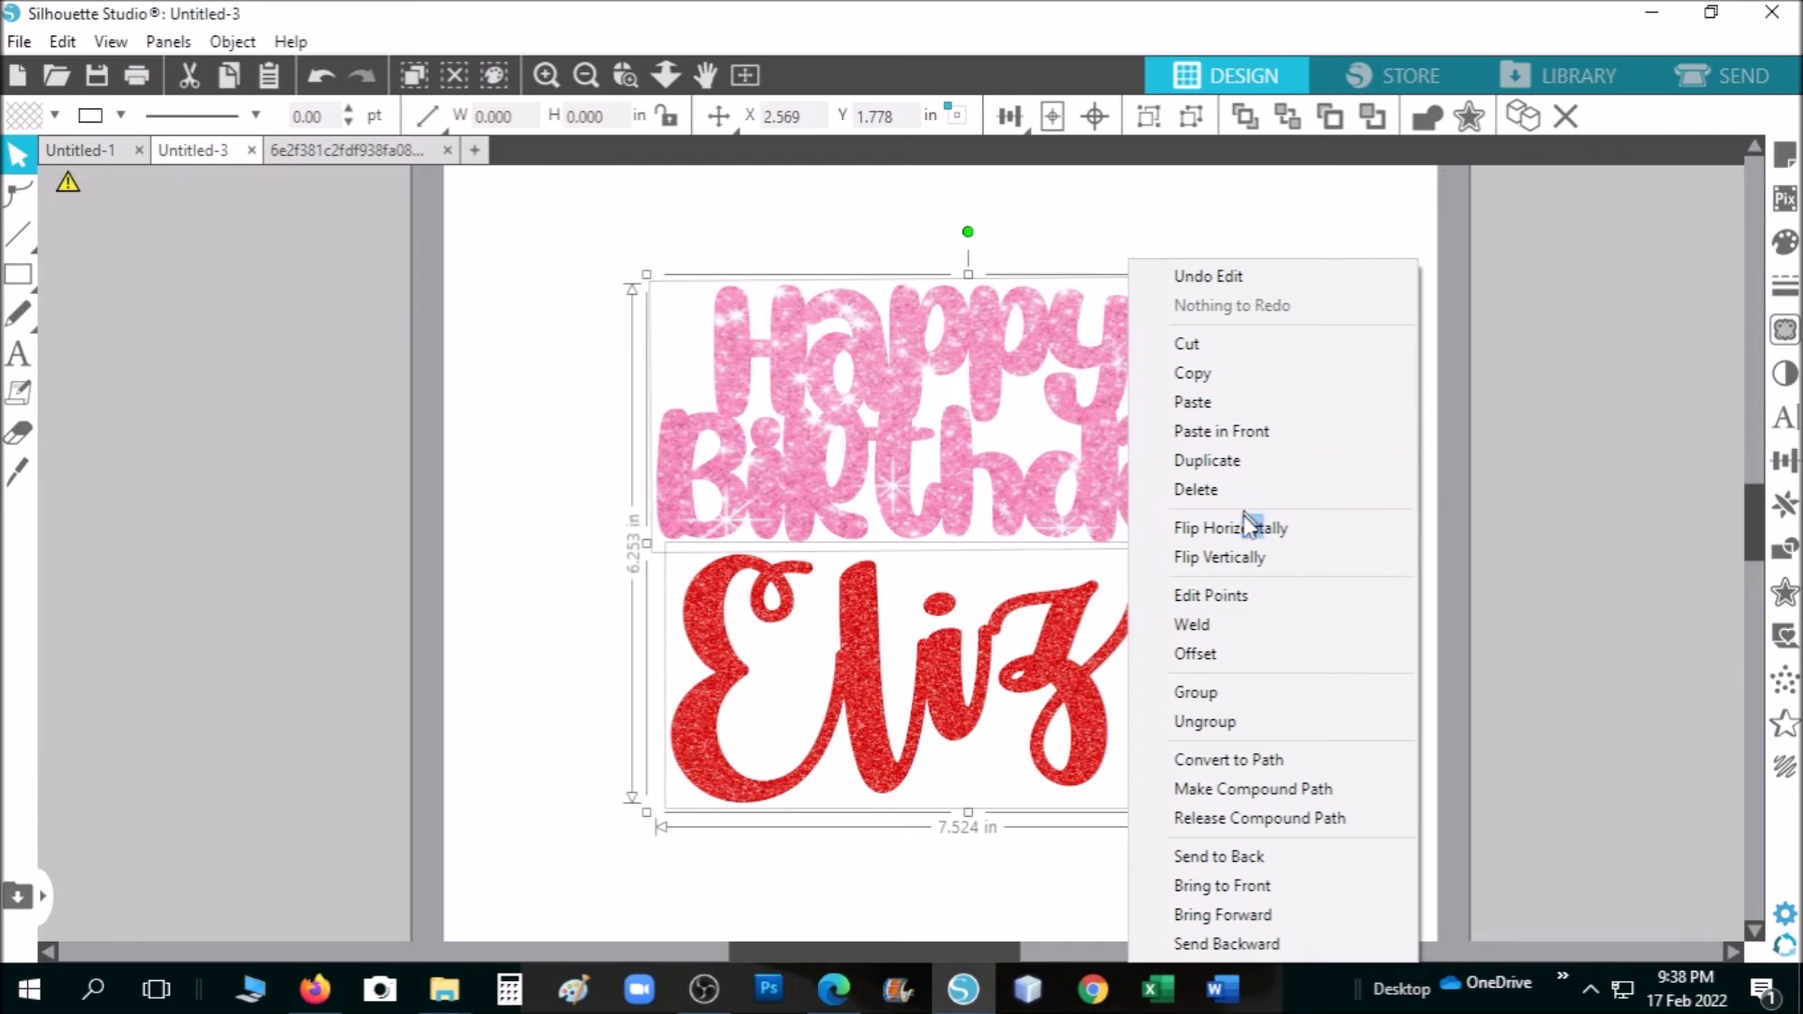
{"action": "left_click", "coordinate": [1195, 692]}
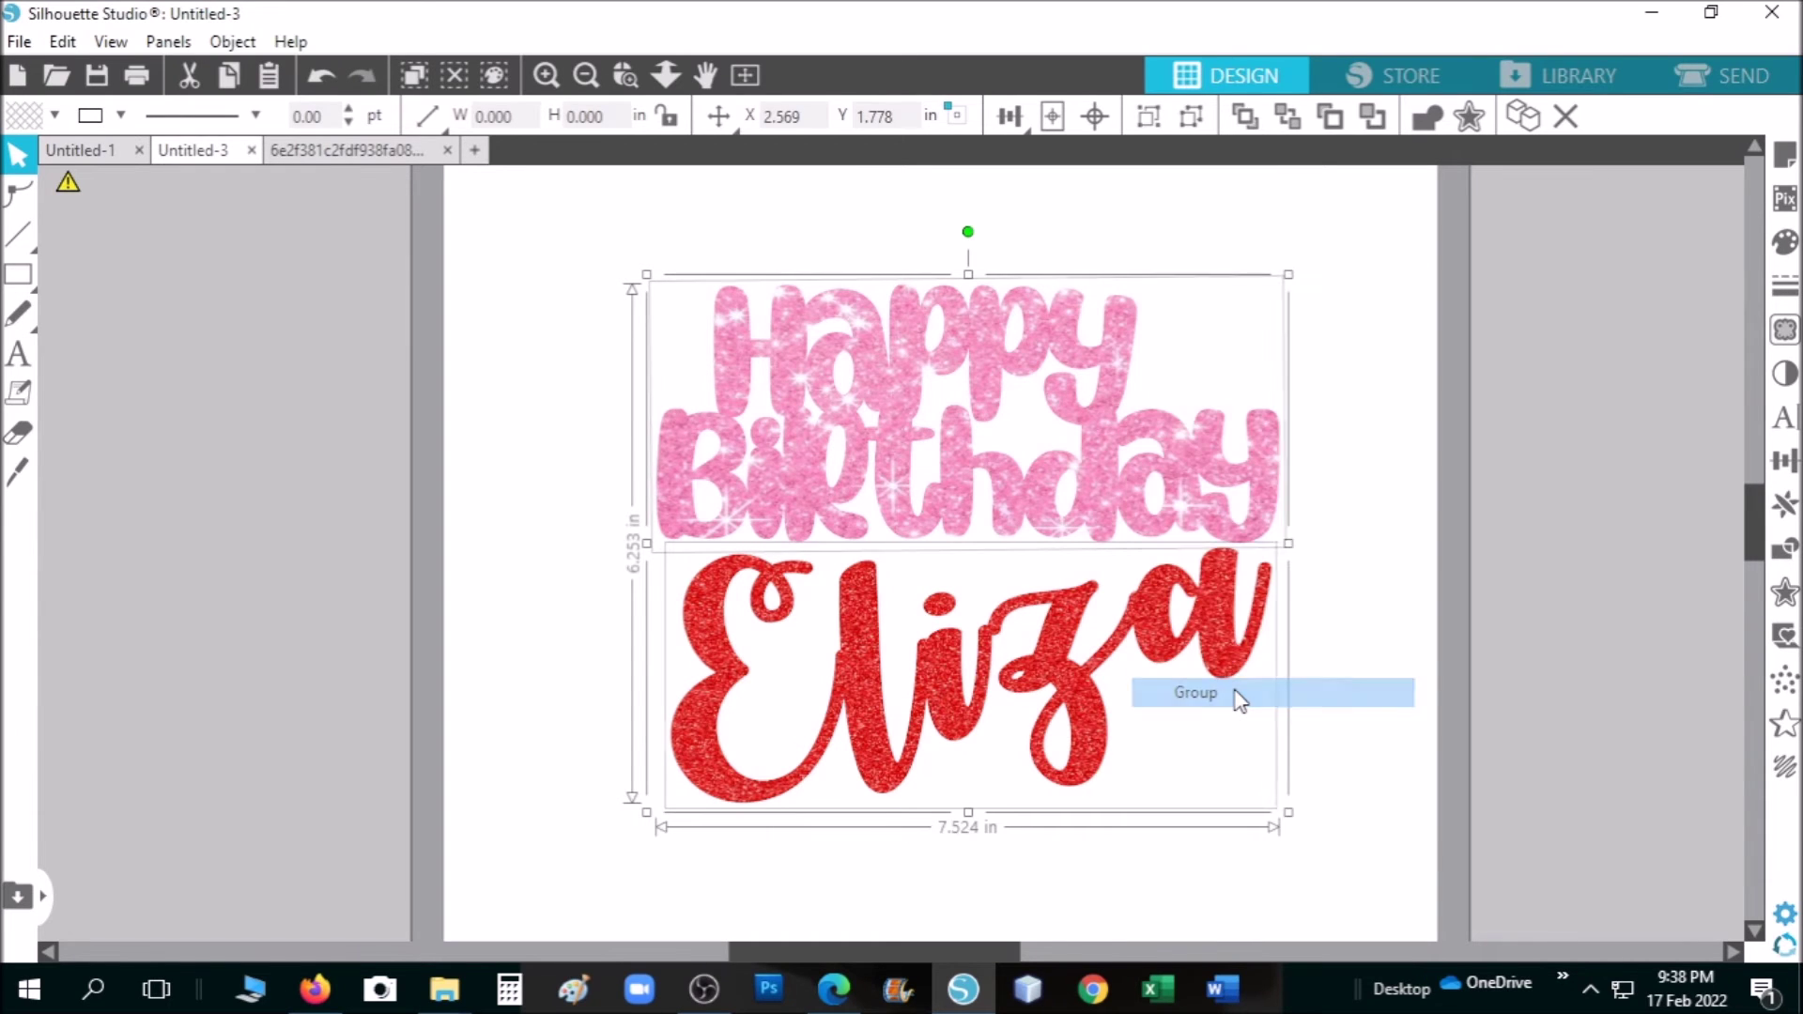
{"action": "mouse_move", "coordinate": [789, 493]}
{"action": "left_mouse_down"}
{"action": "mouse_move", "coordinate": [641, 486]}
{"action": "mouse_move", "coordinate": [777, 481]}
{"action": "left_mouse_up"}
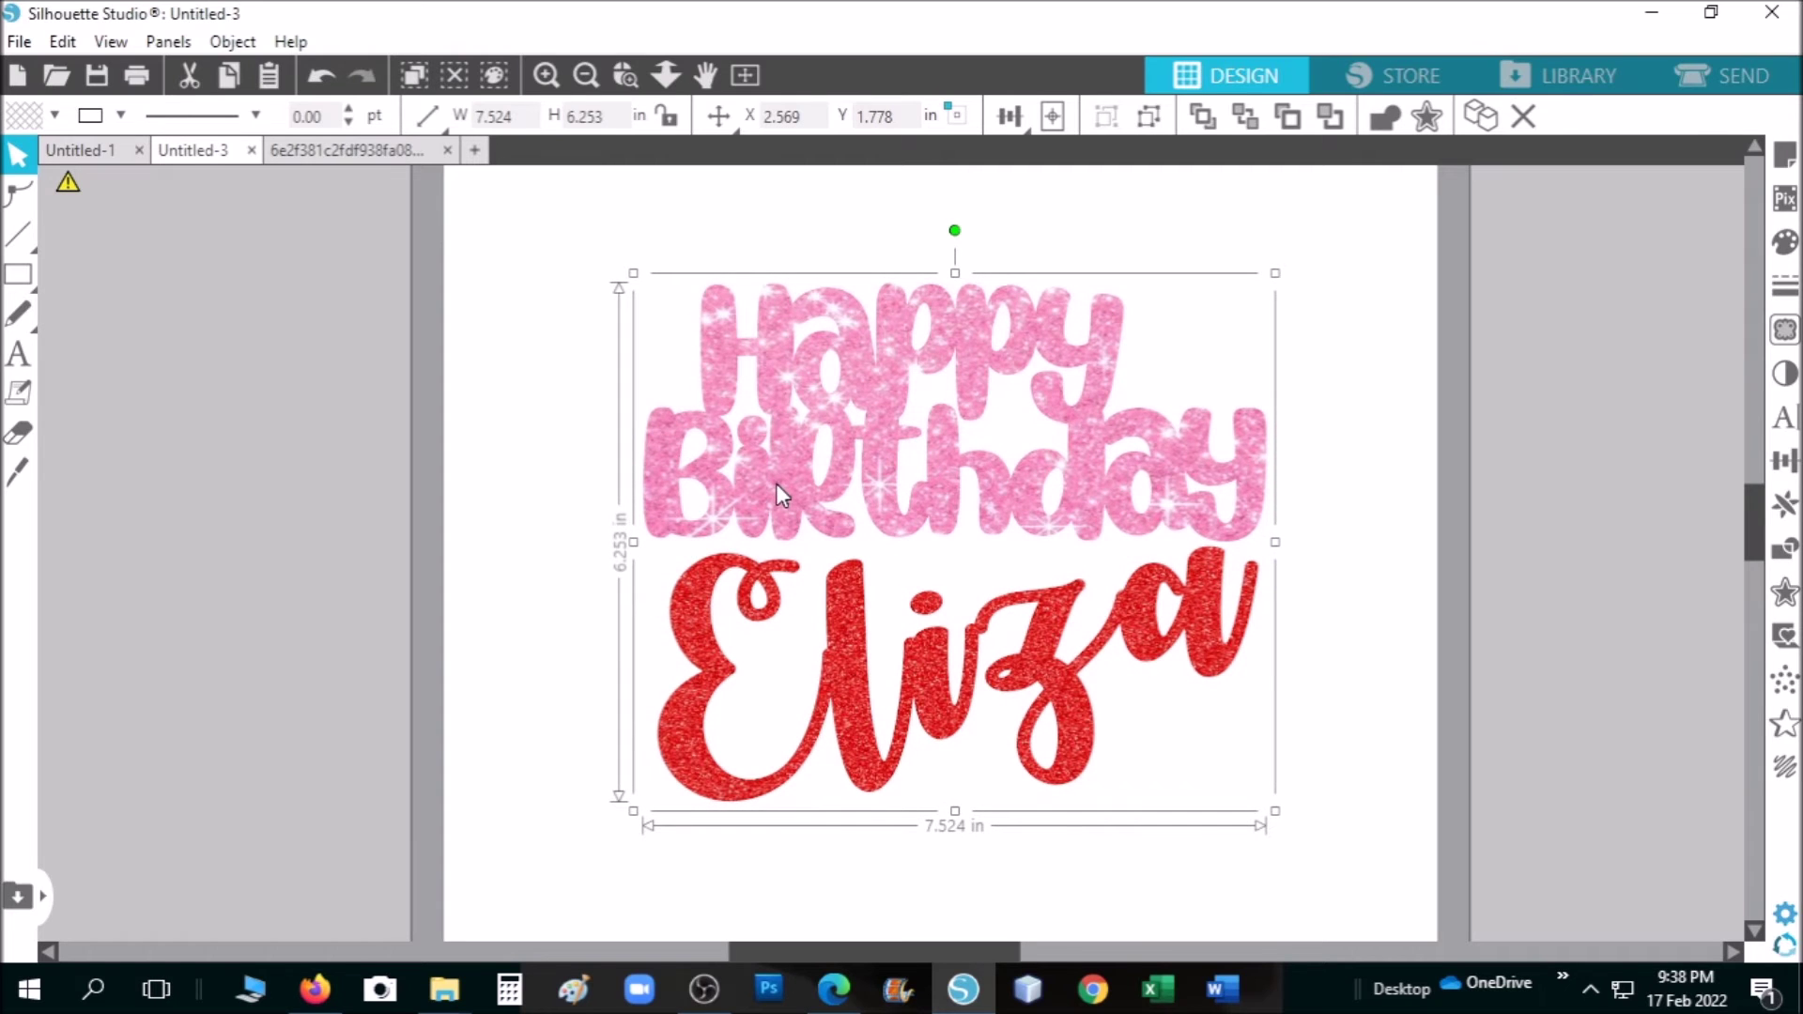
{"action": "left_click_drag", "start_coordinate": [775, 484], "coordinate": [778, 492]}
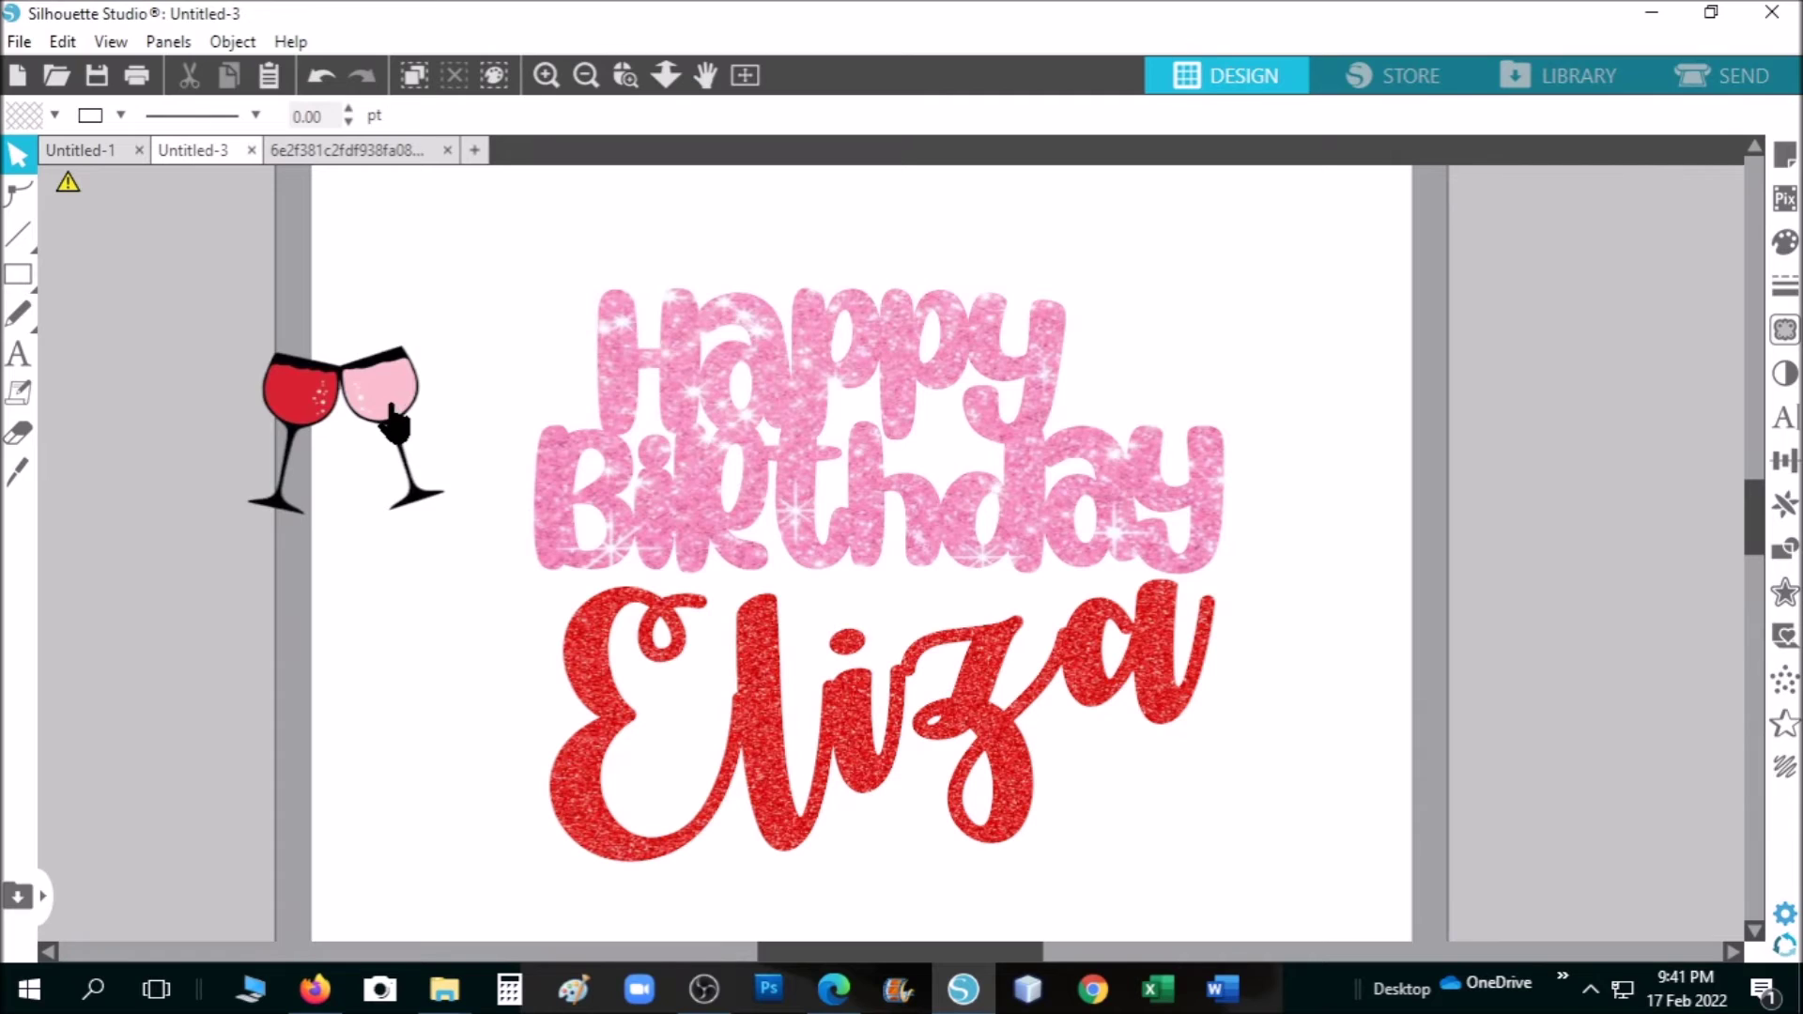
Place the wine glasses clipart to the right of Happy, above the end of Birthday
{"action": "left_click_drag", "start_coordinate": [393, 418], "coordinate": [1212, 321]}
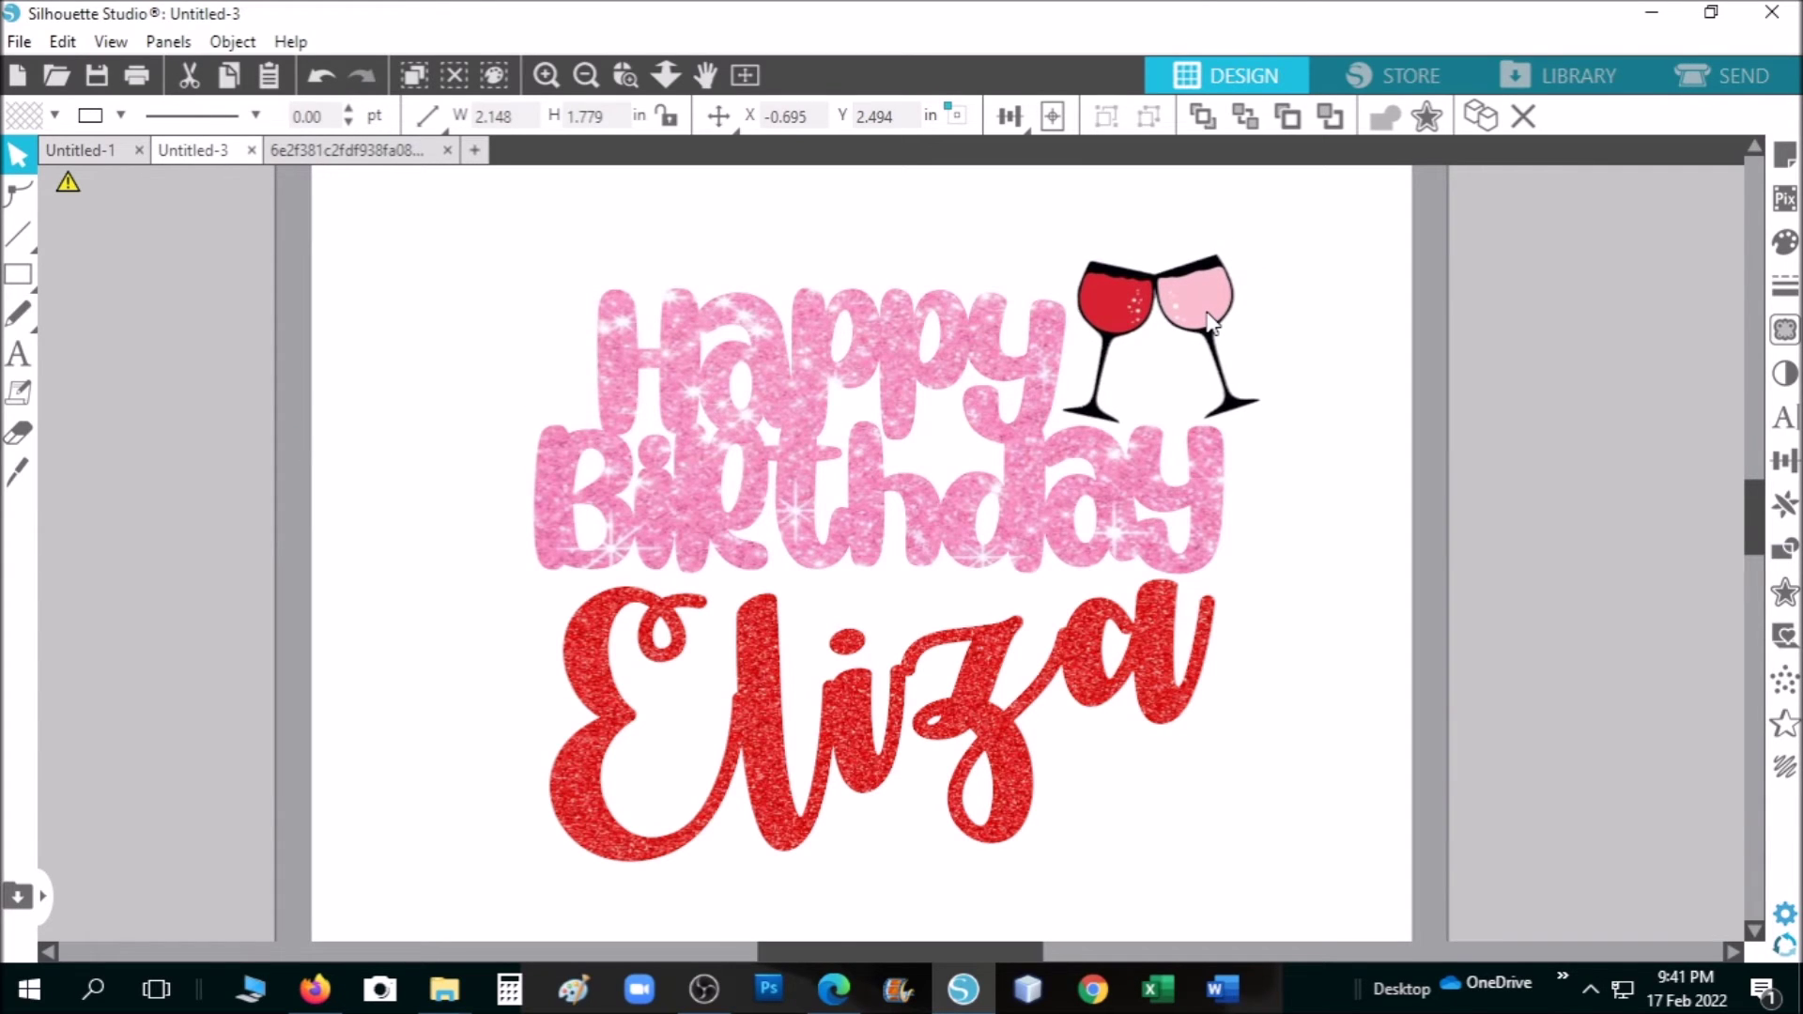
{"action": "left_click", "coordinate": [1327, 466]}
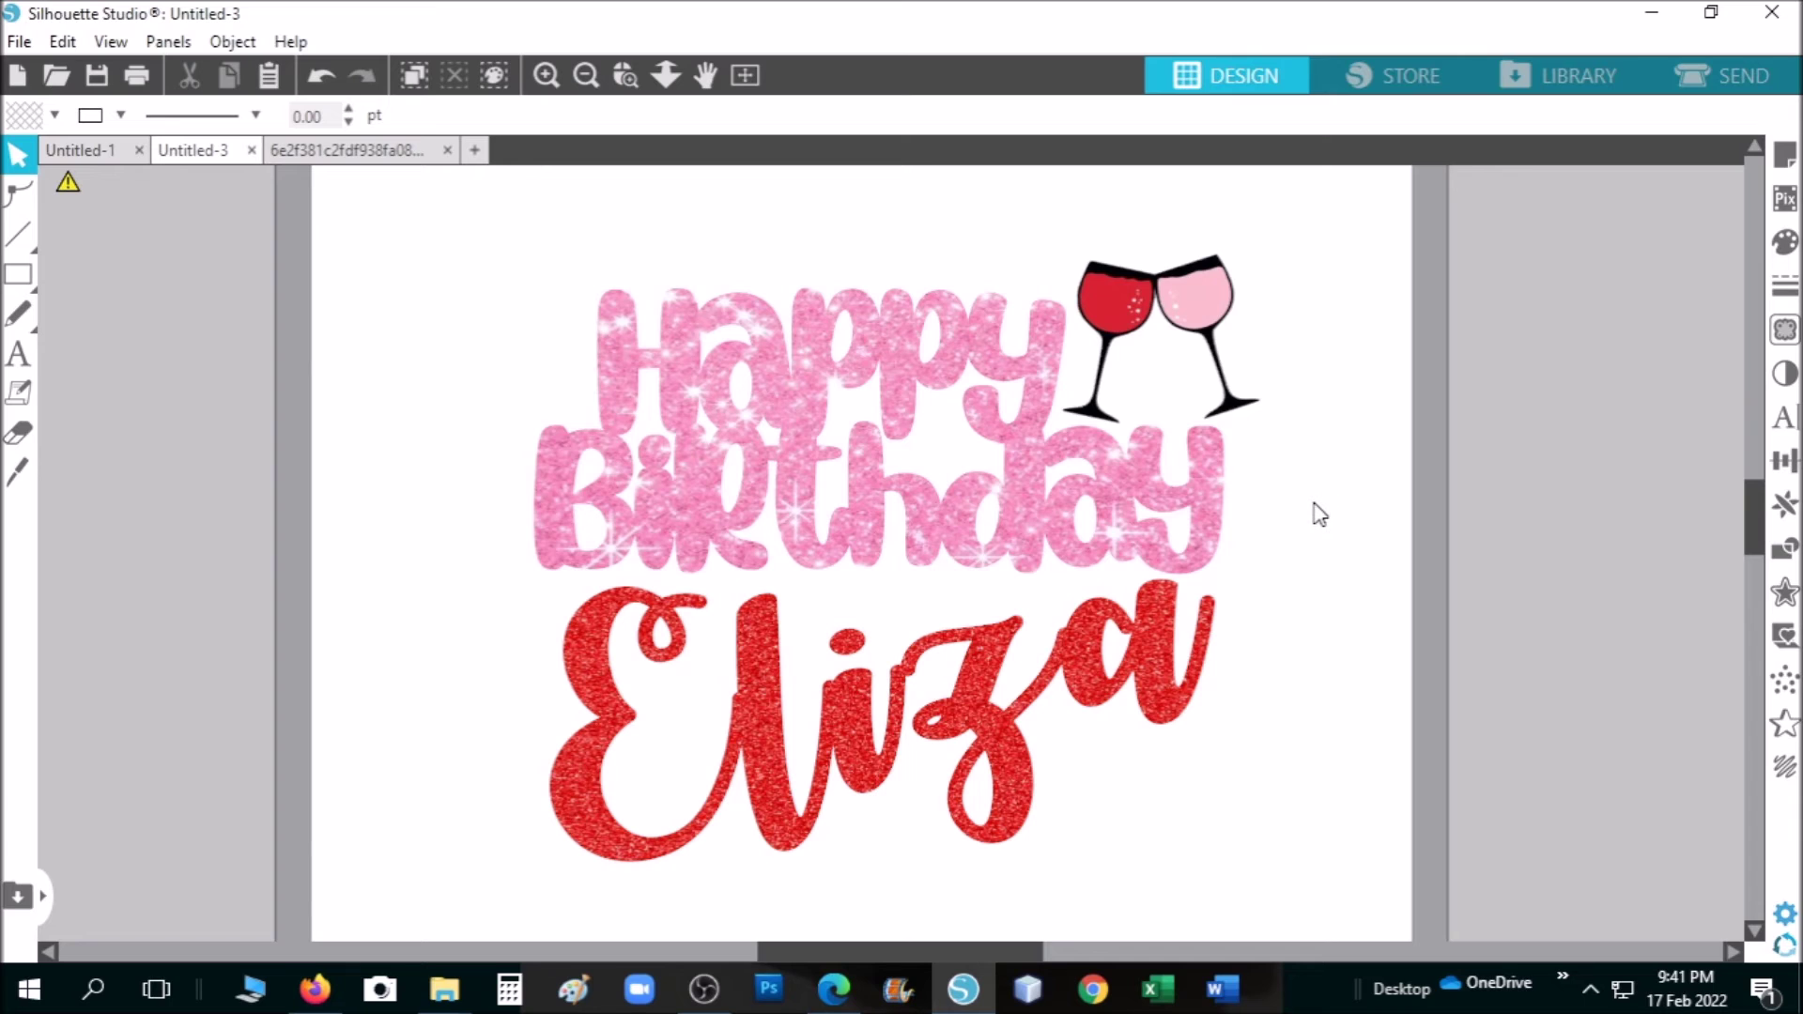
{"action": "scroll", "coordinate": [1319, 515], "scroll_direction": "up", "scroll_amount": 1}
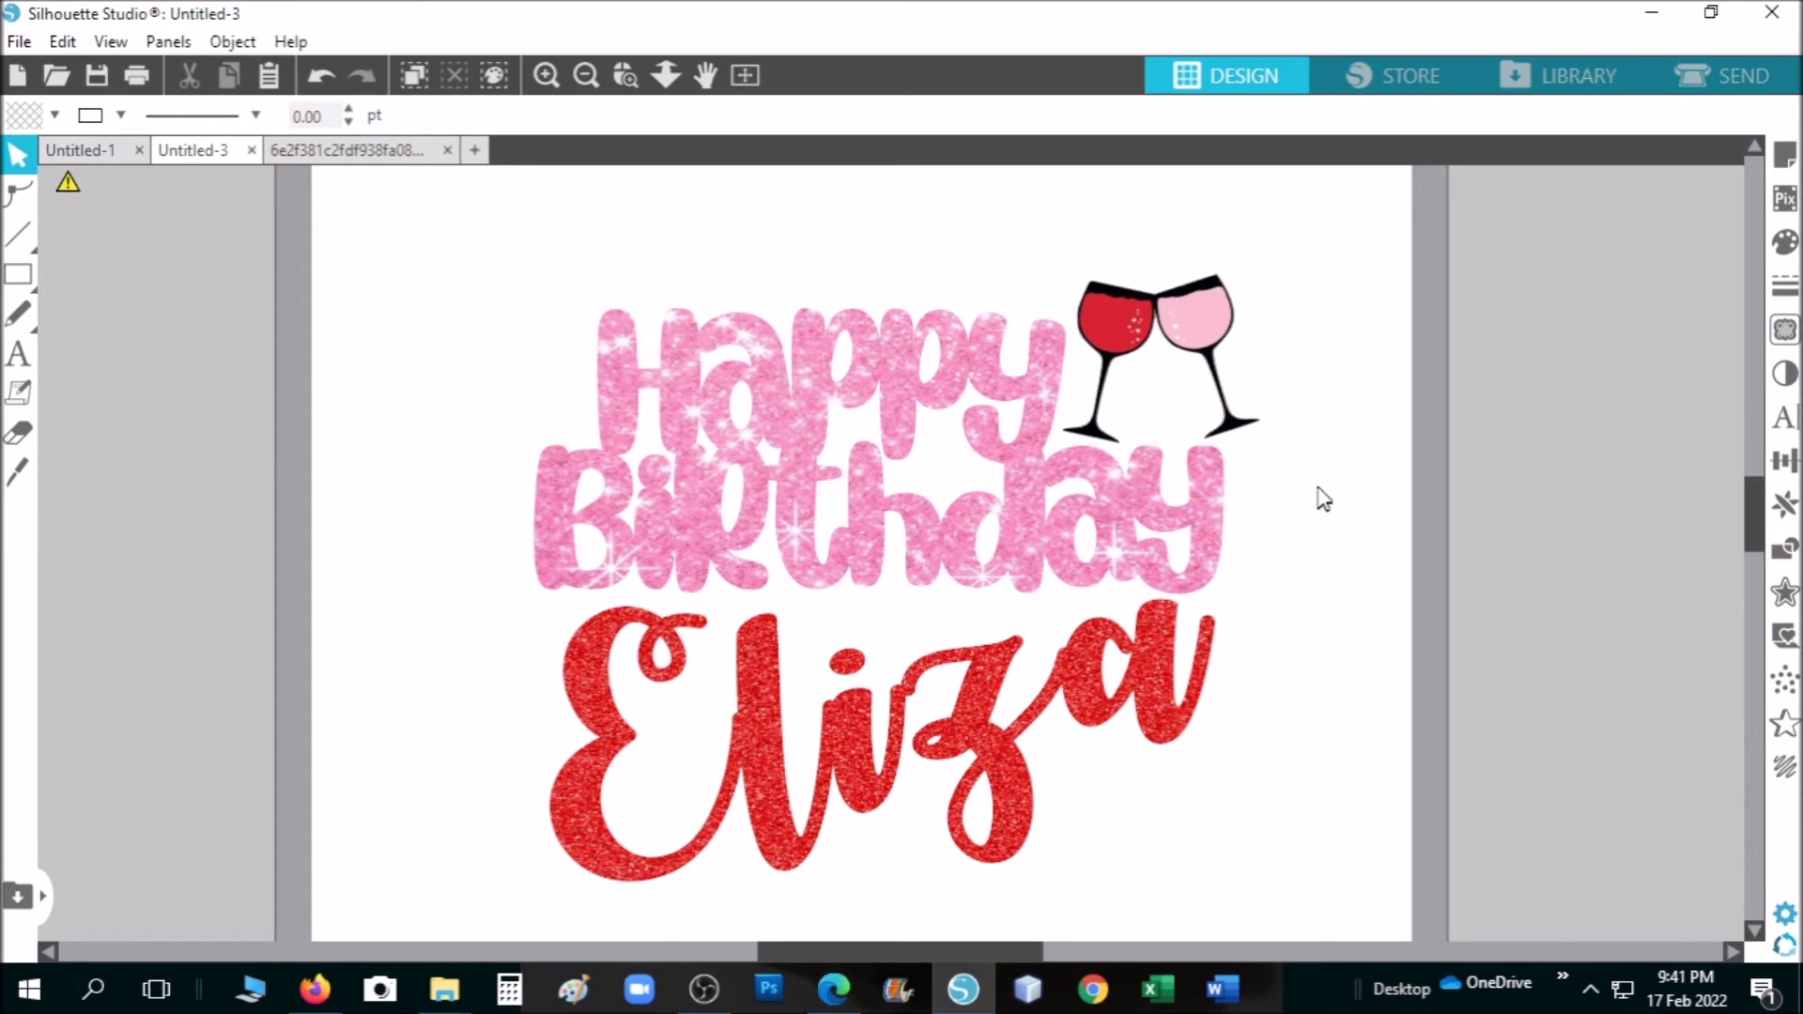
Enlarge the wine glasses to about 2.39 by 2.16 in, tilt them slightly clockwise, and shift them a little up and right
{"action": "left_click", "coordinate": [1244, 281]}
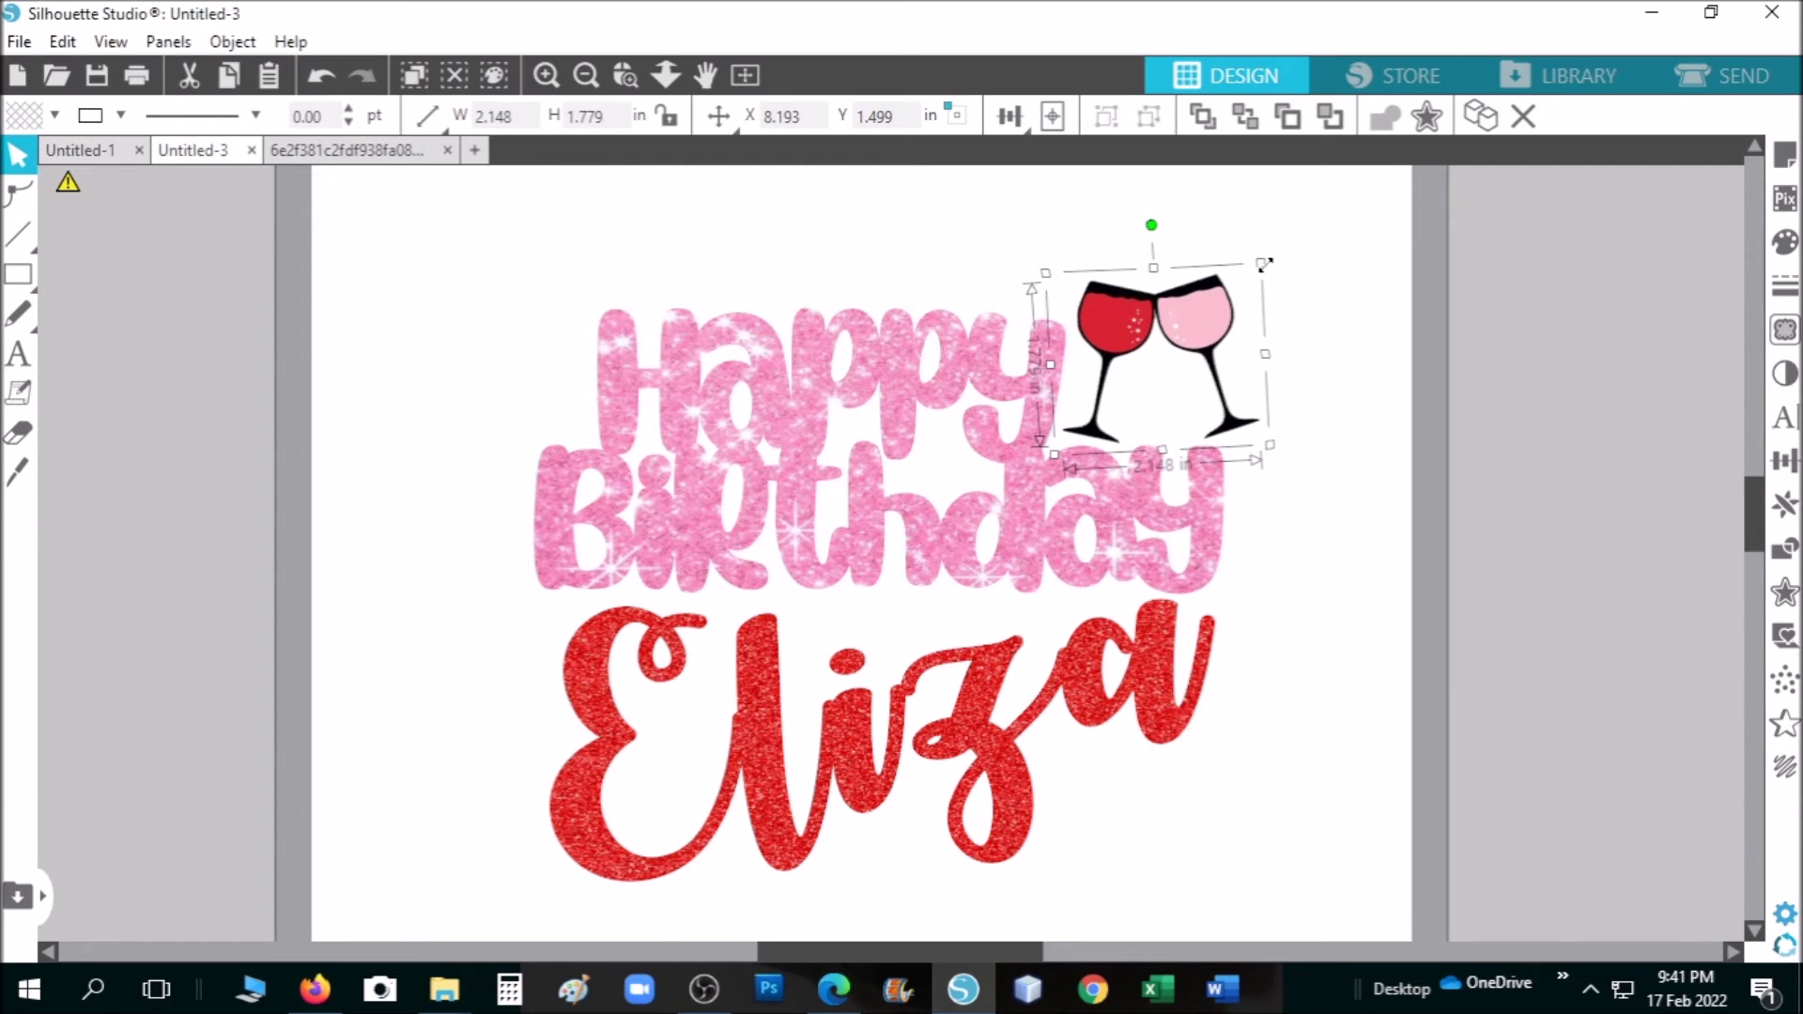
{"action": "left_click_drag", "start_coordinate": [1267, 275], "coordinate": [1315, 252]}
{"action": "left_click_drag", "start_coordinate": [1168, 191], "coordinate": [1189, 192]}
{"action": "left_click_drag", "start_coordinate": [1257, 275], "coordinate": [1272, 274]}
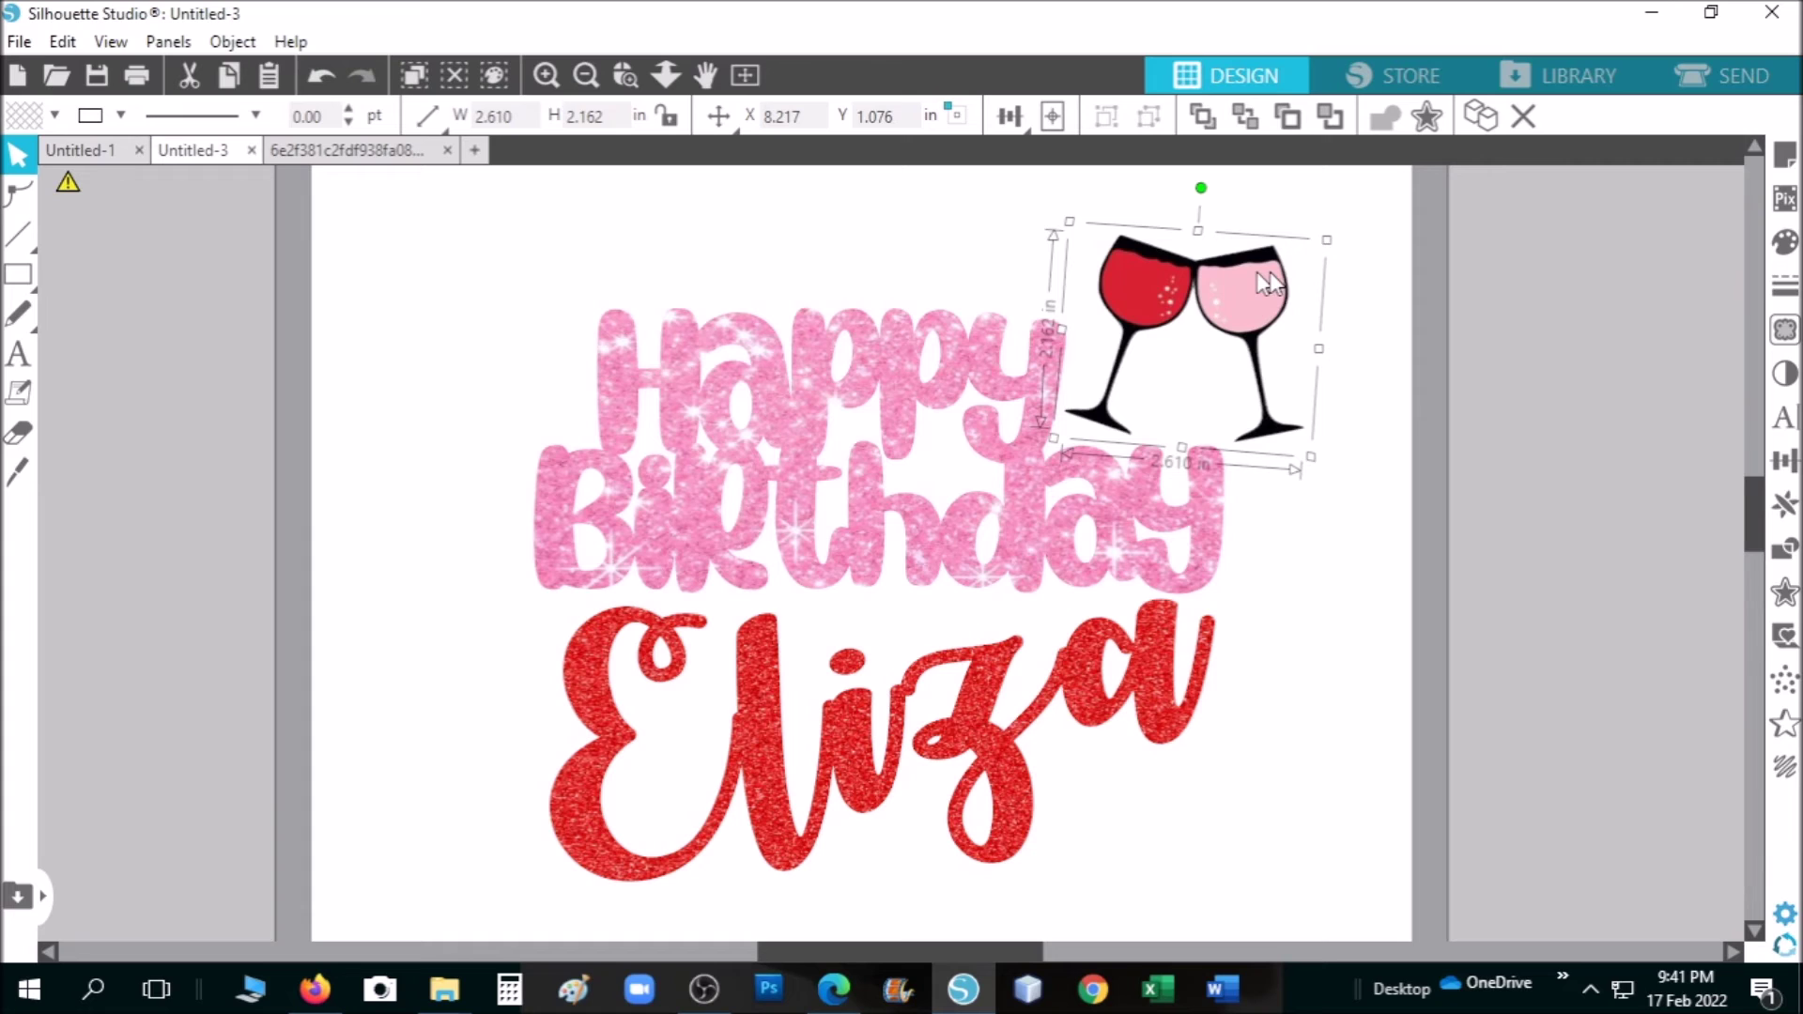
{"action": "left_click_drag", "start_coordinate": [1320, 351], "coordinate": [1302, 356]}
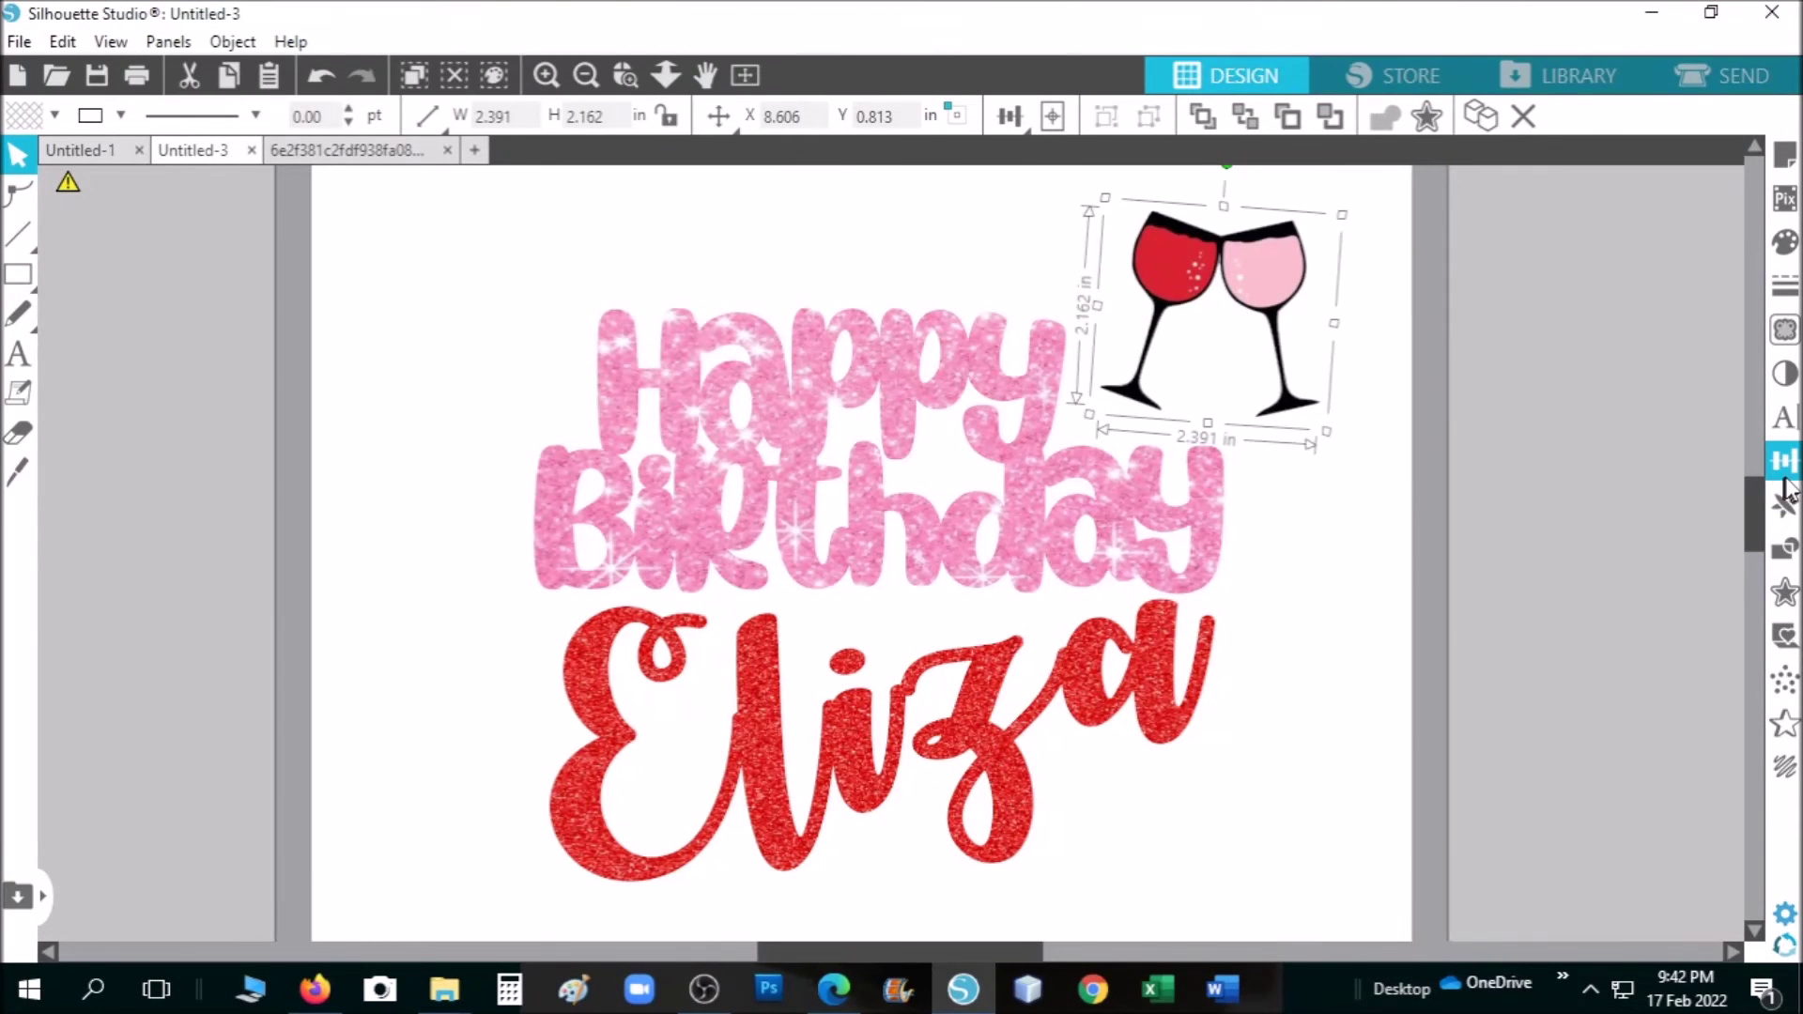
Add a 0.080 in offset outline with rounded corners around the wine glasses
{"action": "left_click", "coordinate": [1786, 597]}
{"action": "left_click", "coordinate": [1431, 261]}
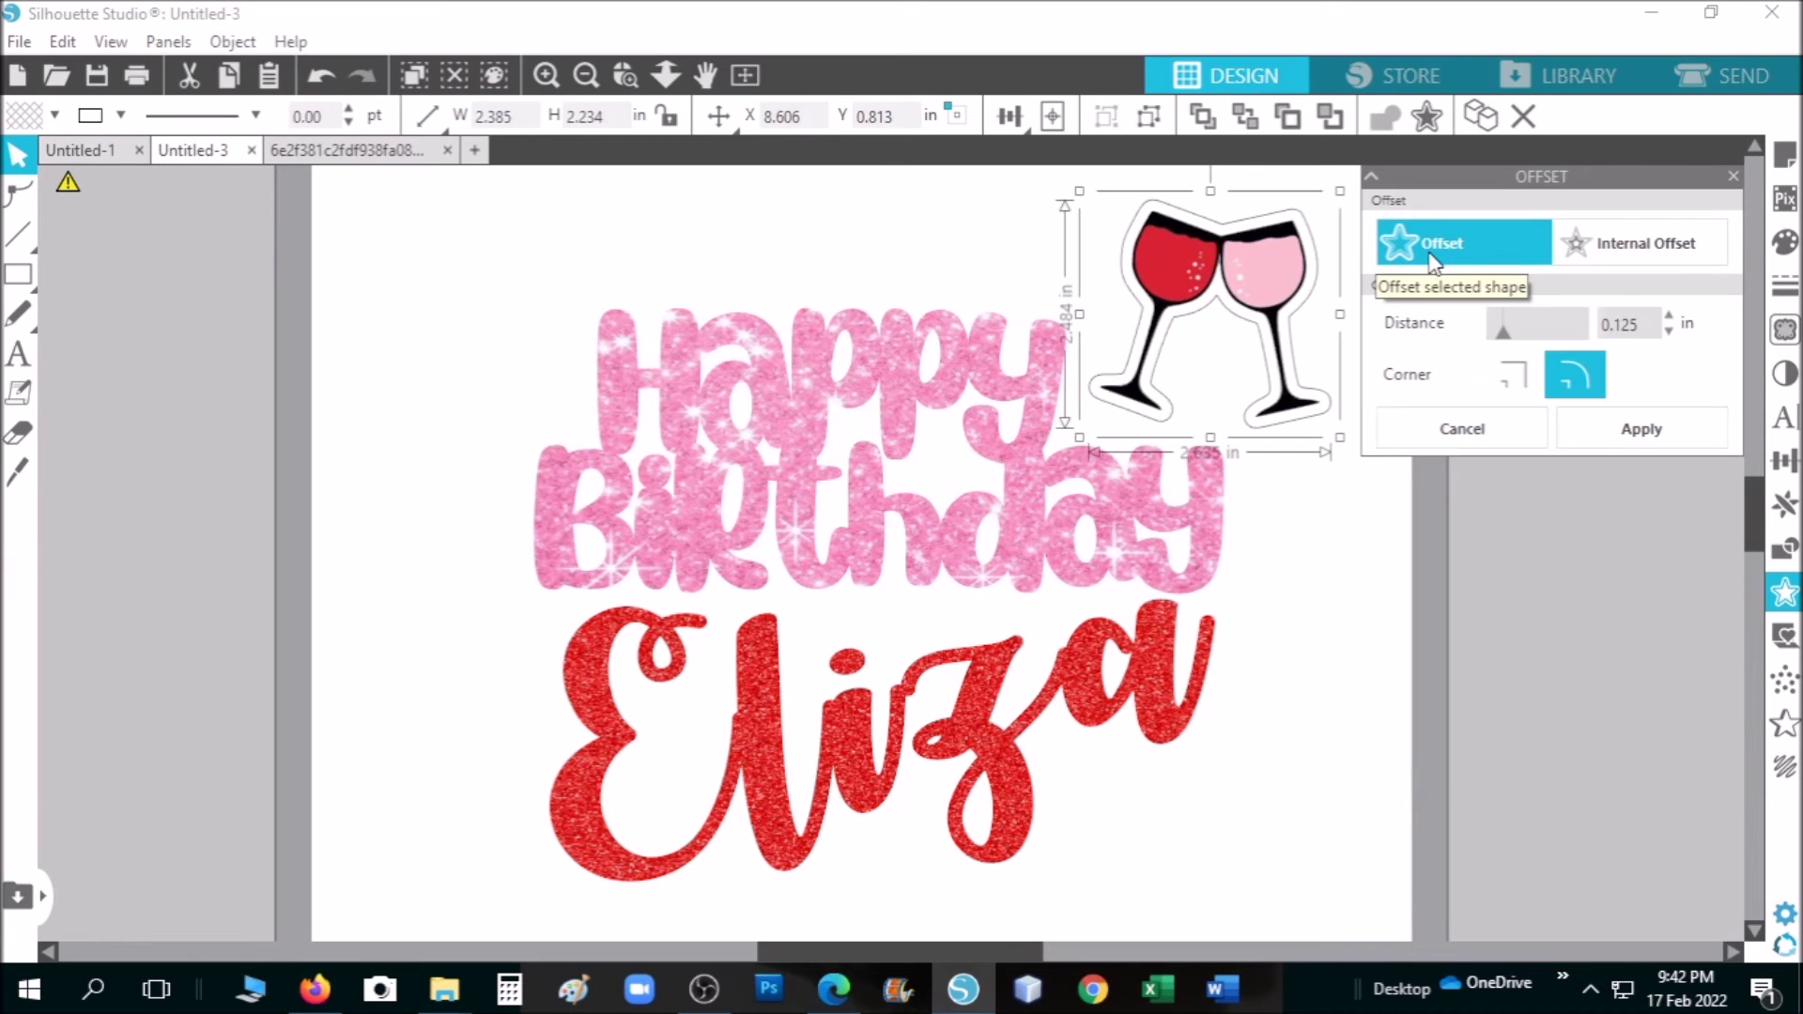
{"action": "left_click_drag", "start_coordinate": [1655, 328], "coordinate": [1556, 330]}
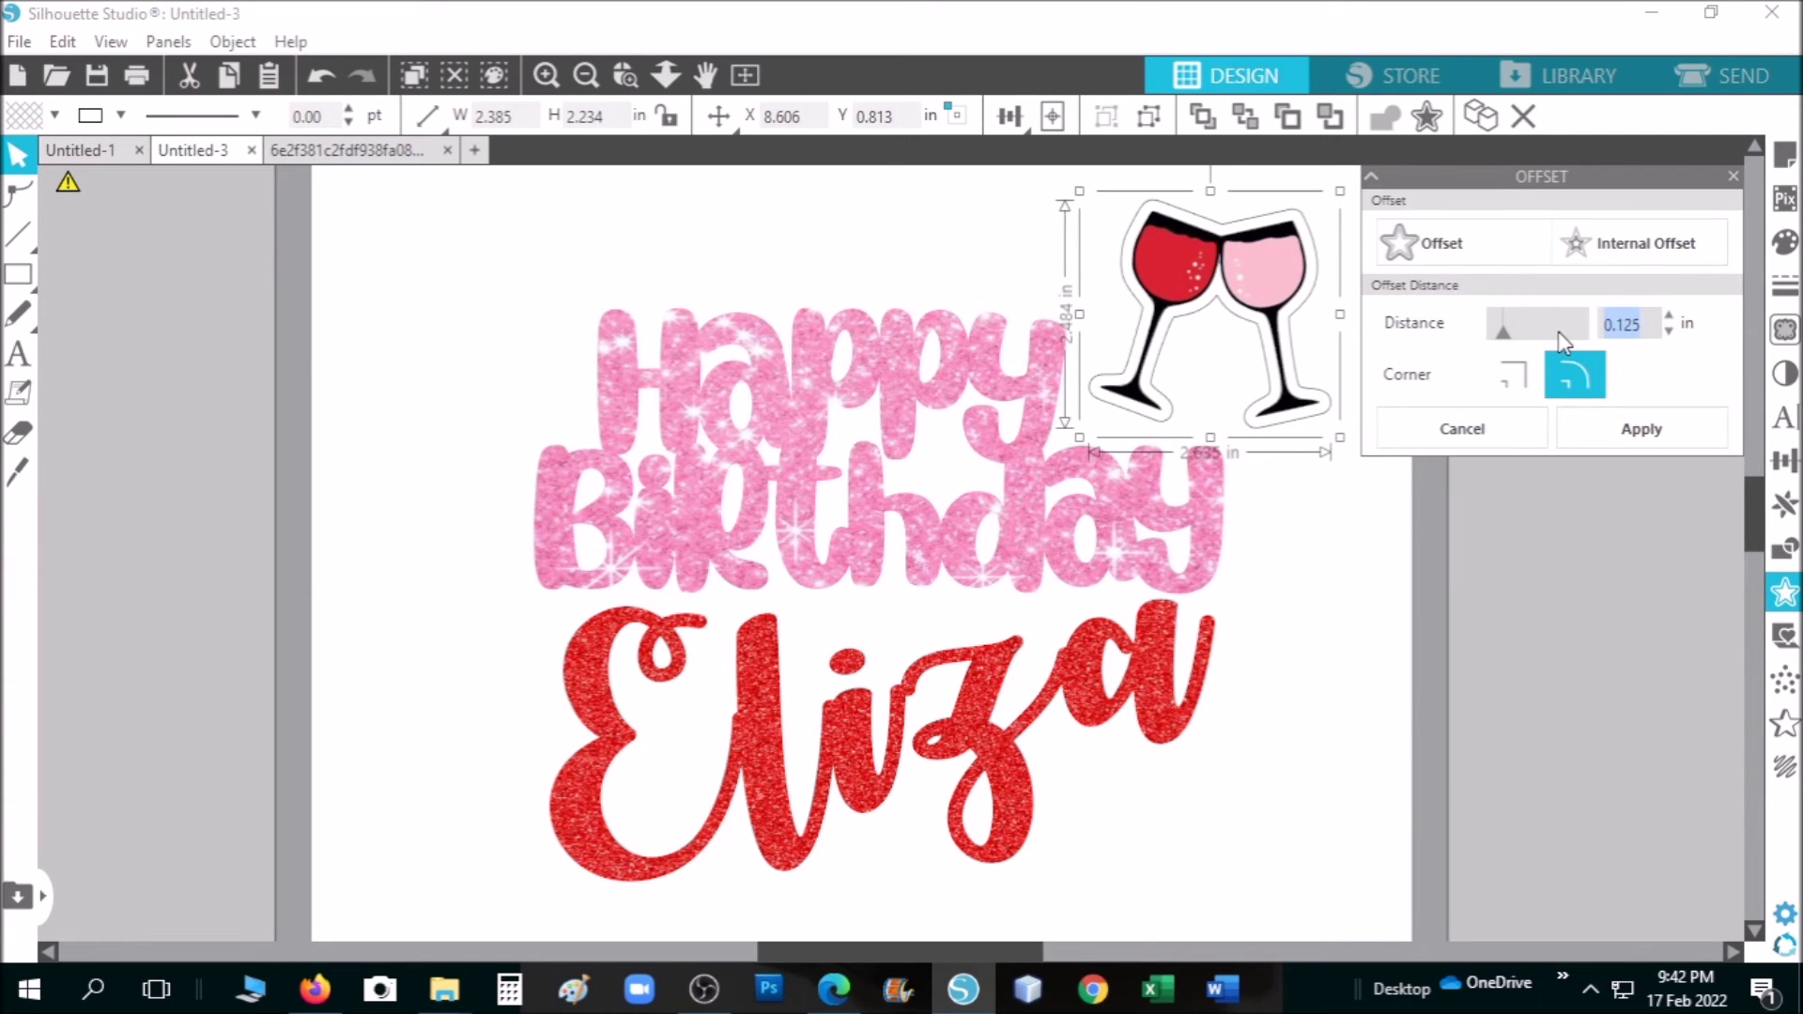
{"action": "type", "text": "0.080"}
{"action": "left_click", "coordinate": [1642, 430]}
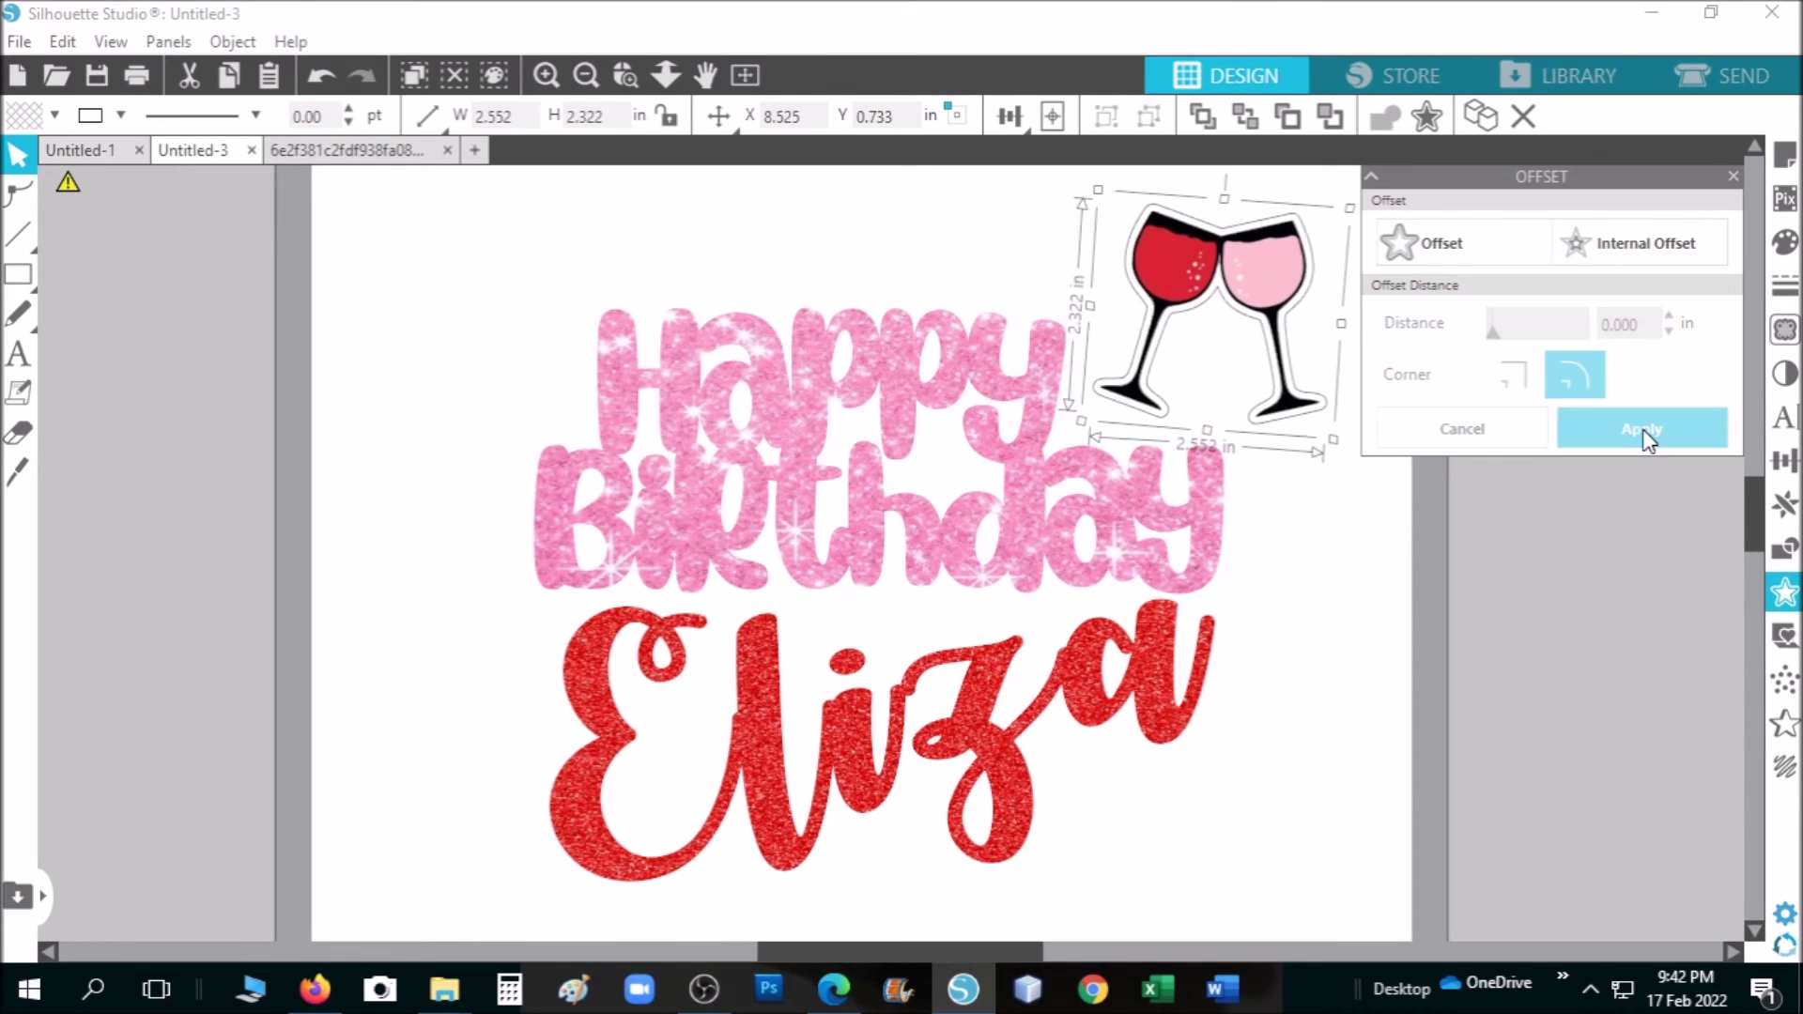
Fill the wine glasses' outline with white and group the outline with the glasses
{"action": "left_click", "coordinate": [1784, 242]}
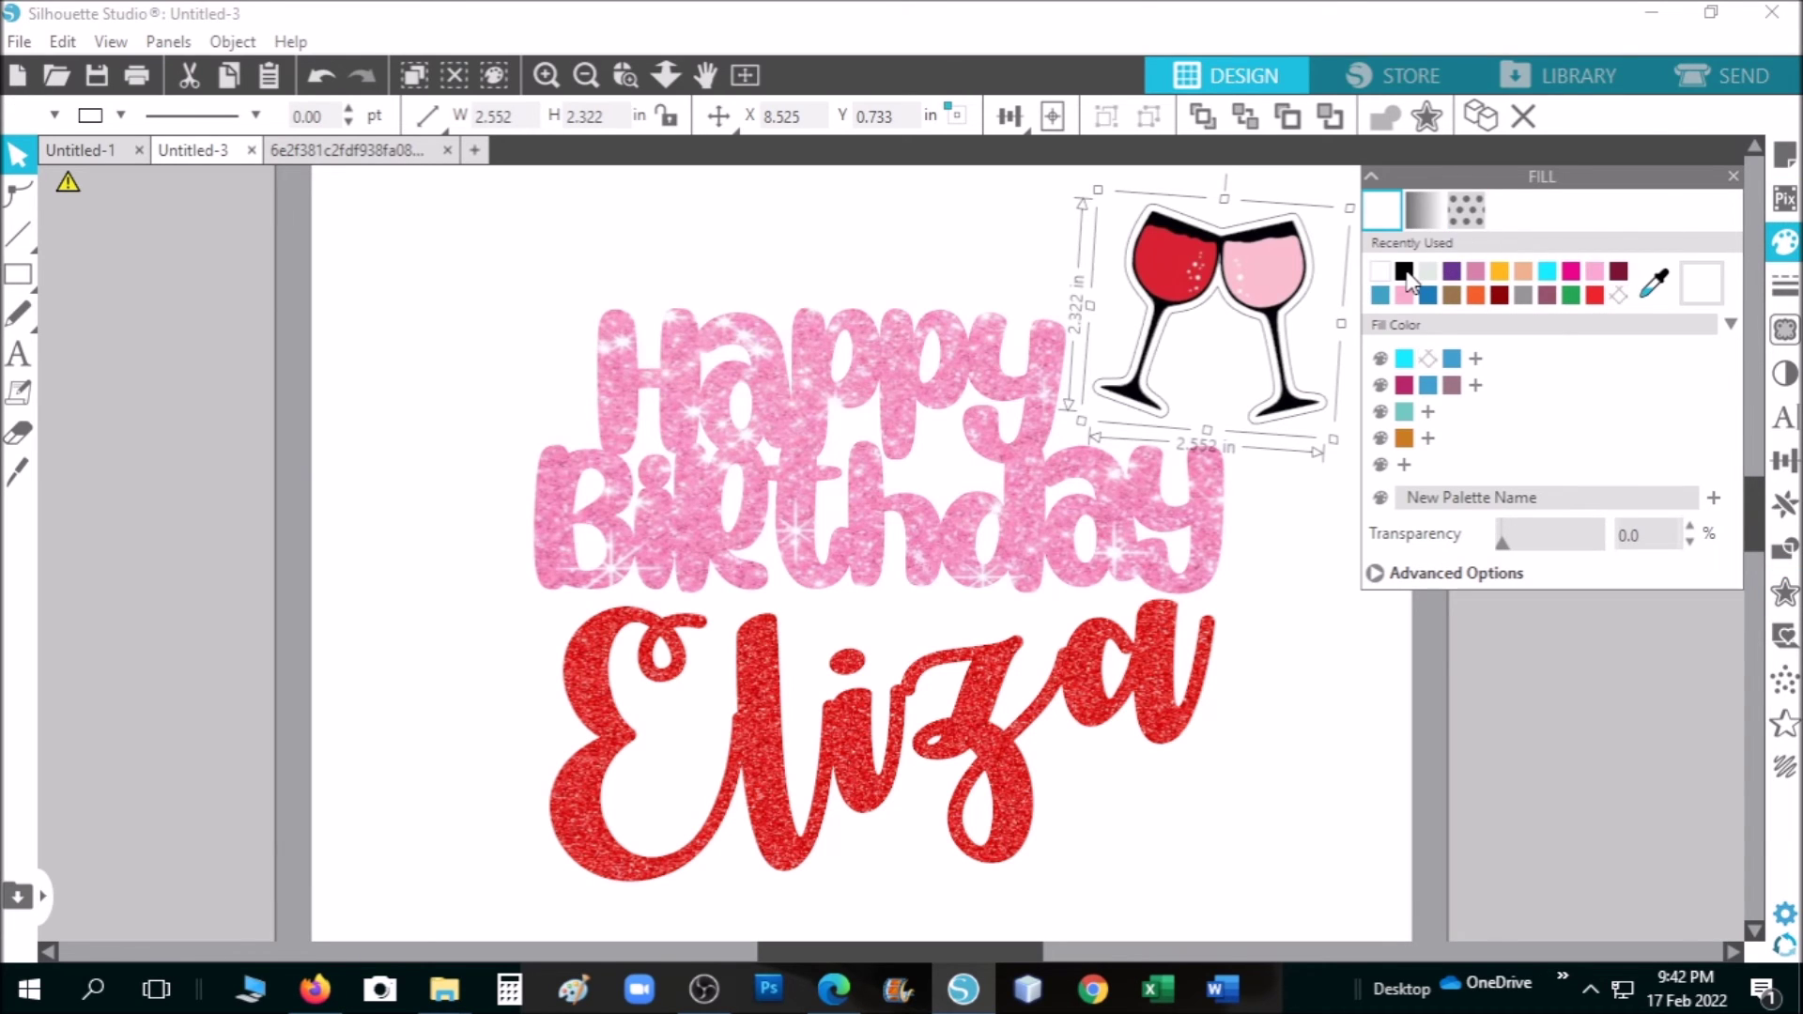
{"action": "left_click", "coordinate": [1732, 179]}
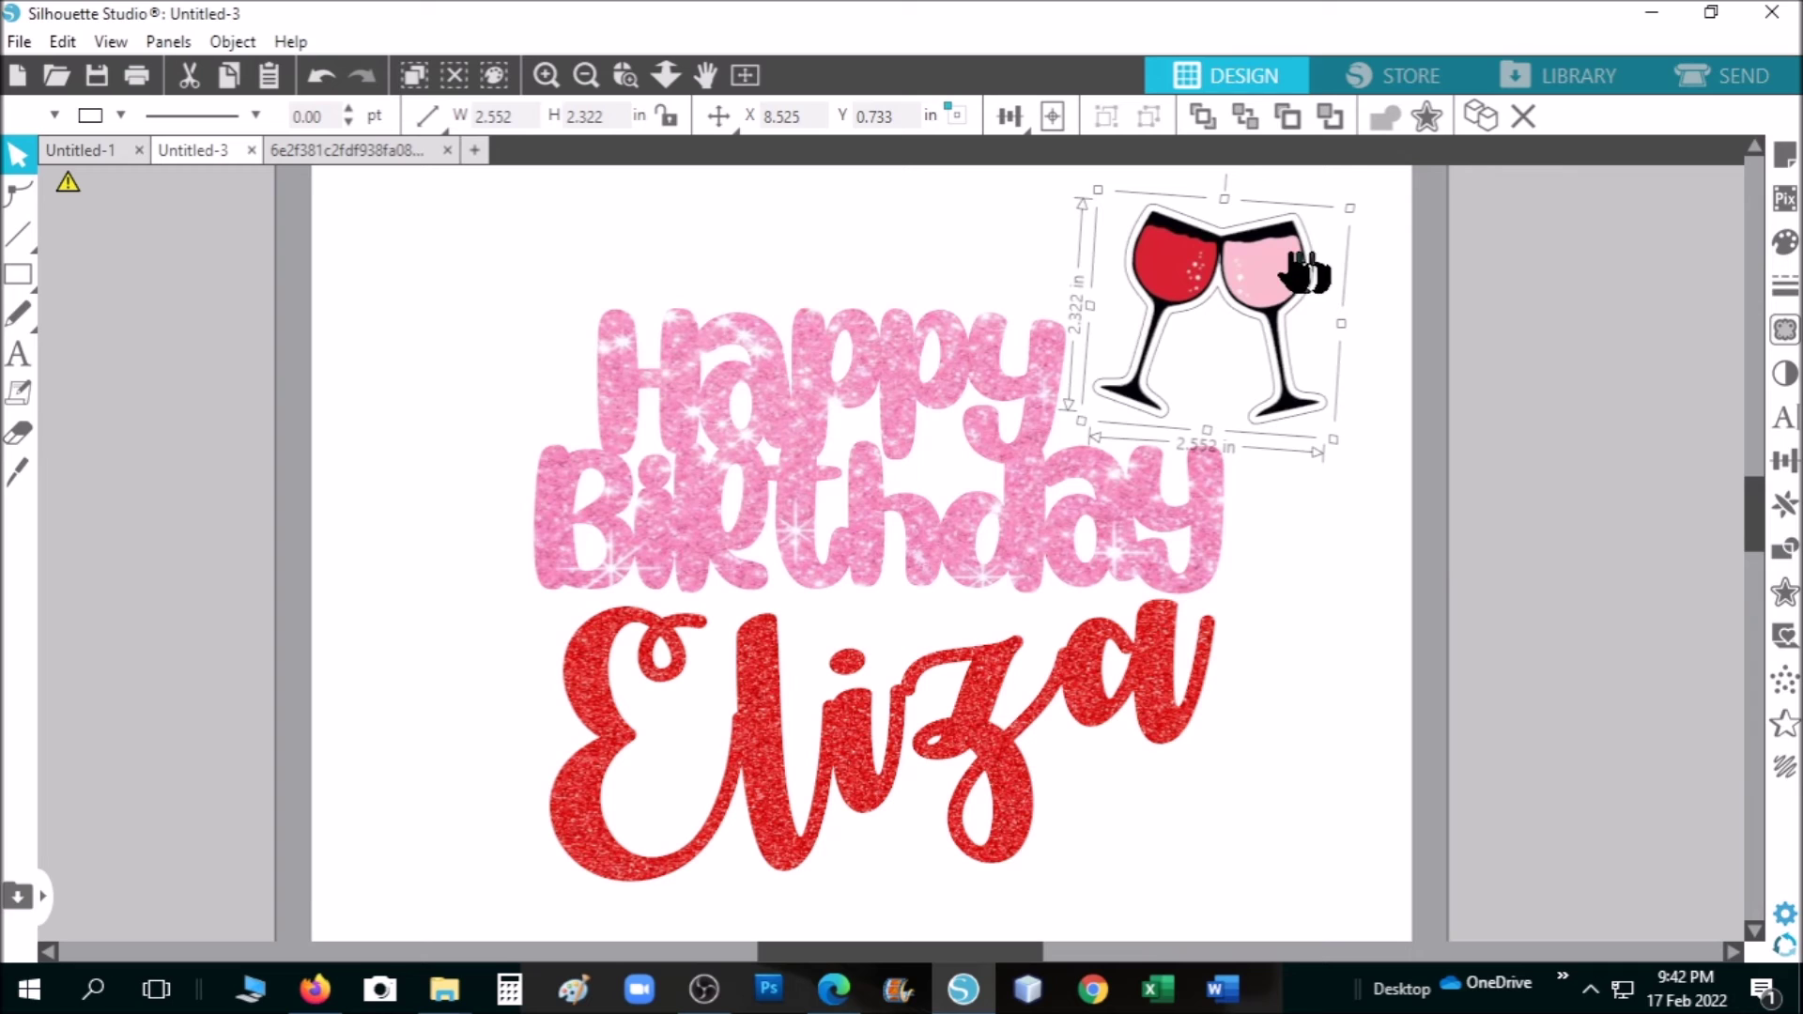
{"action": "left_click_drag", "start_coordinate": [1113, 180], "coordinate": [1331, 453]}
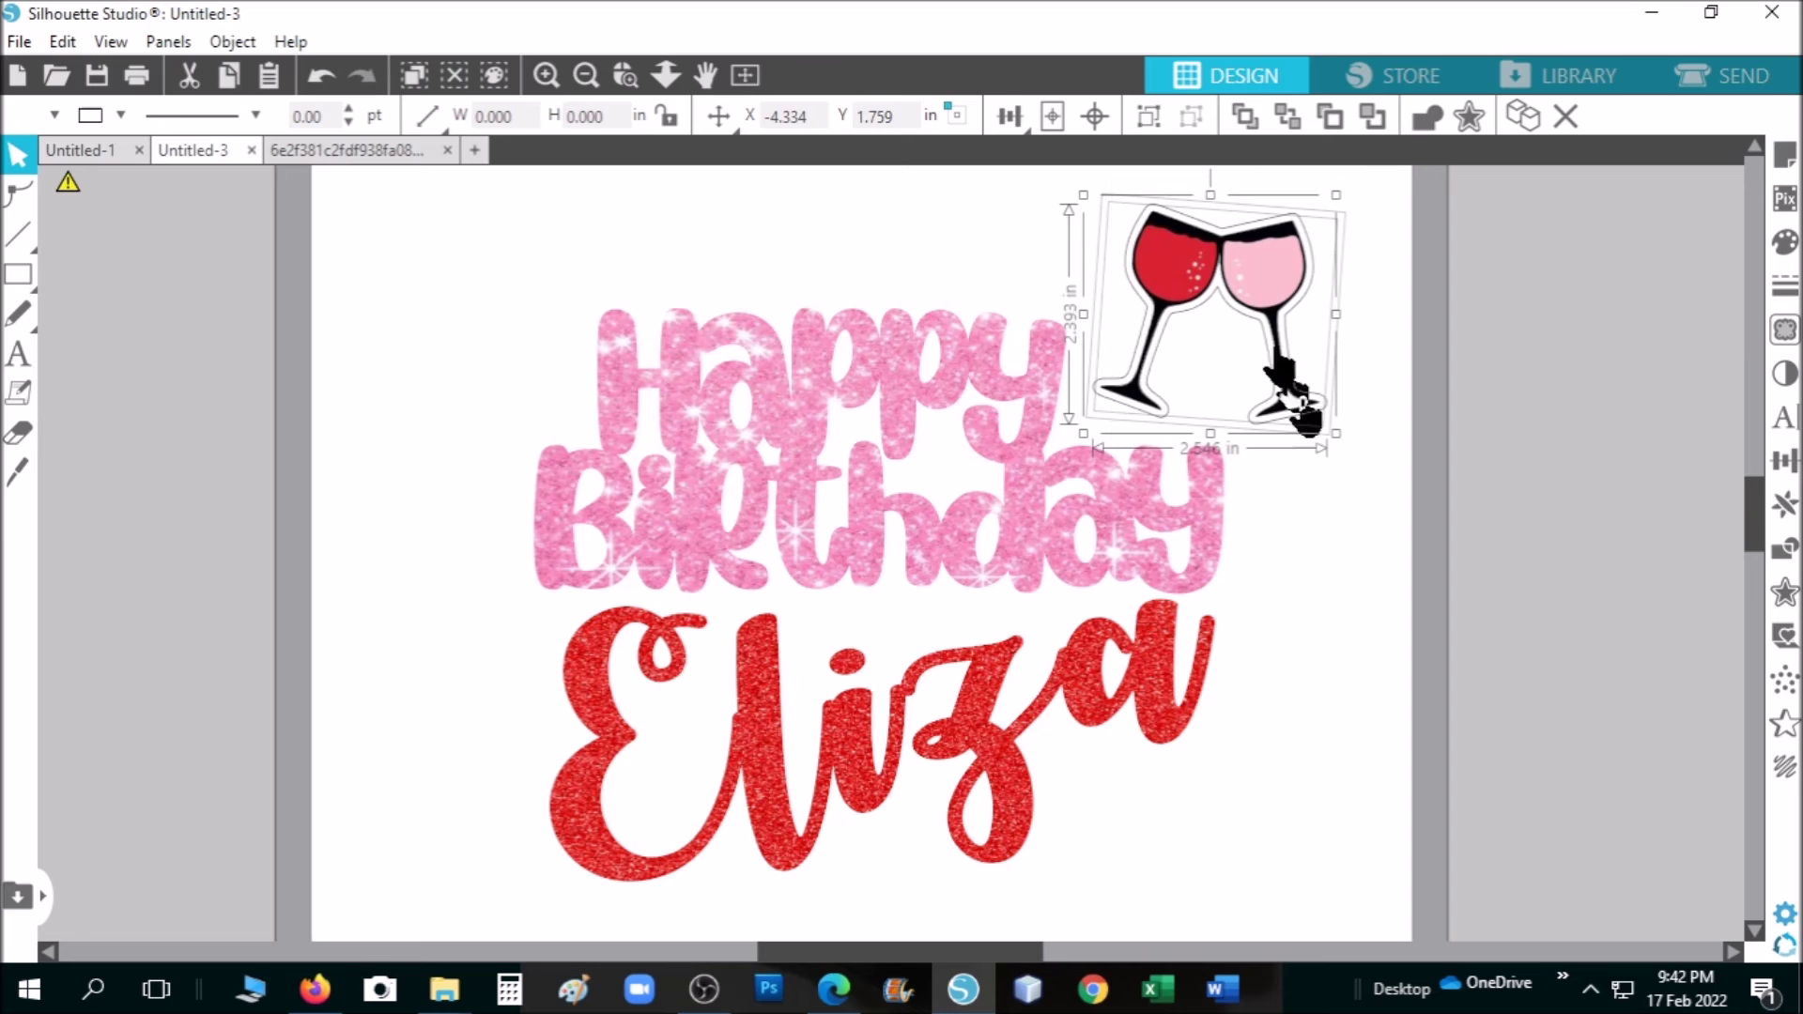
{"action": "right_click", "coordinate": [1252, 266]}
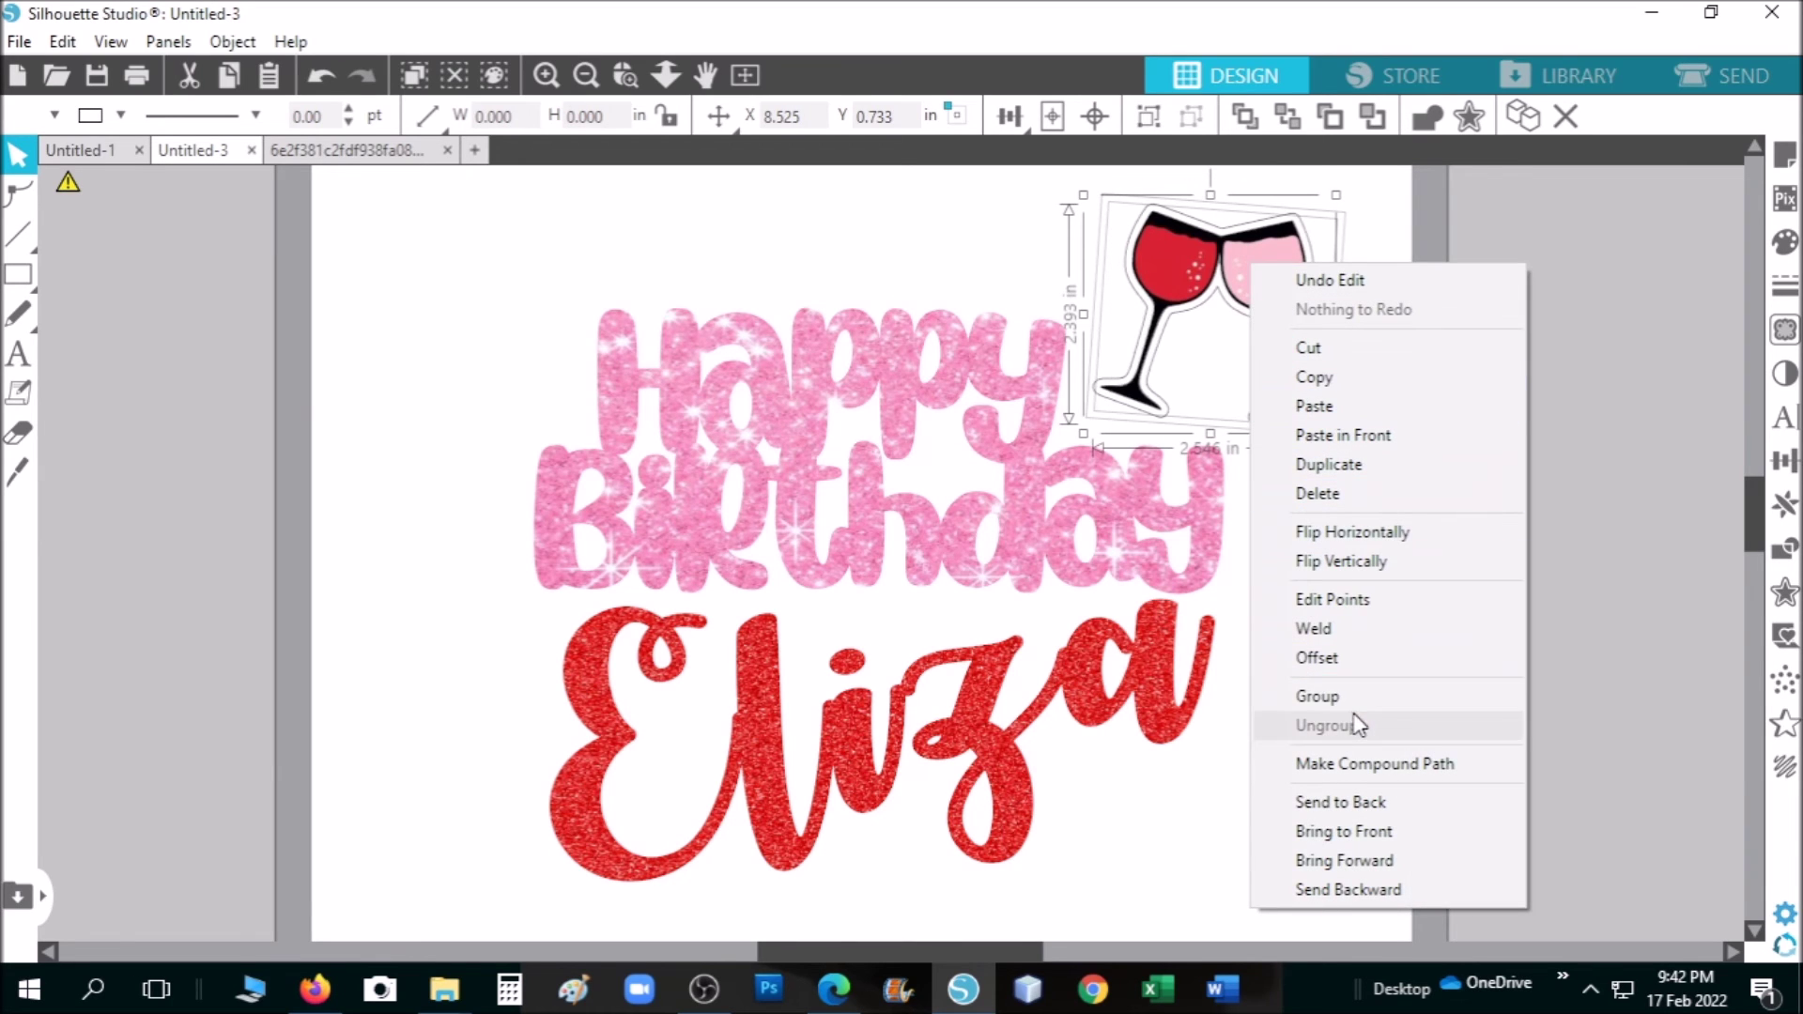
{"action": "left_click", "coordinate": [1317, 696]}
Move the grouped wine glasses slightly left and down, closer to the Happy Birthday lettering
{"action": "mouse_move", "coordinate": [1284, 266]}
{"action": "left_mouse_down"}
{"action": "mouse_move", "coordinate": [1286, 291]}
{"action": "mouse_move", "coordinate": [1258, 274]}
{"action": "left_mouse_up"}
{"action": "scroll", "coordinate": [1361, 636], "scroll_direction": "up", "scroll_amount": 1}
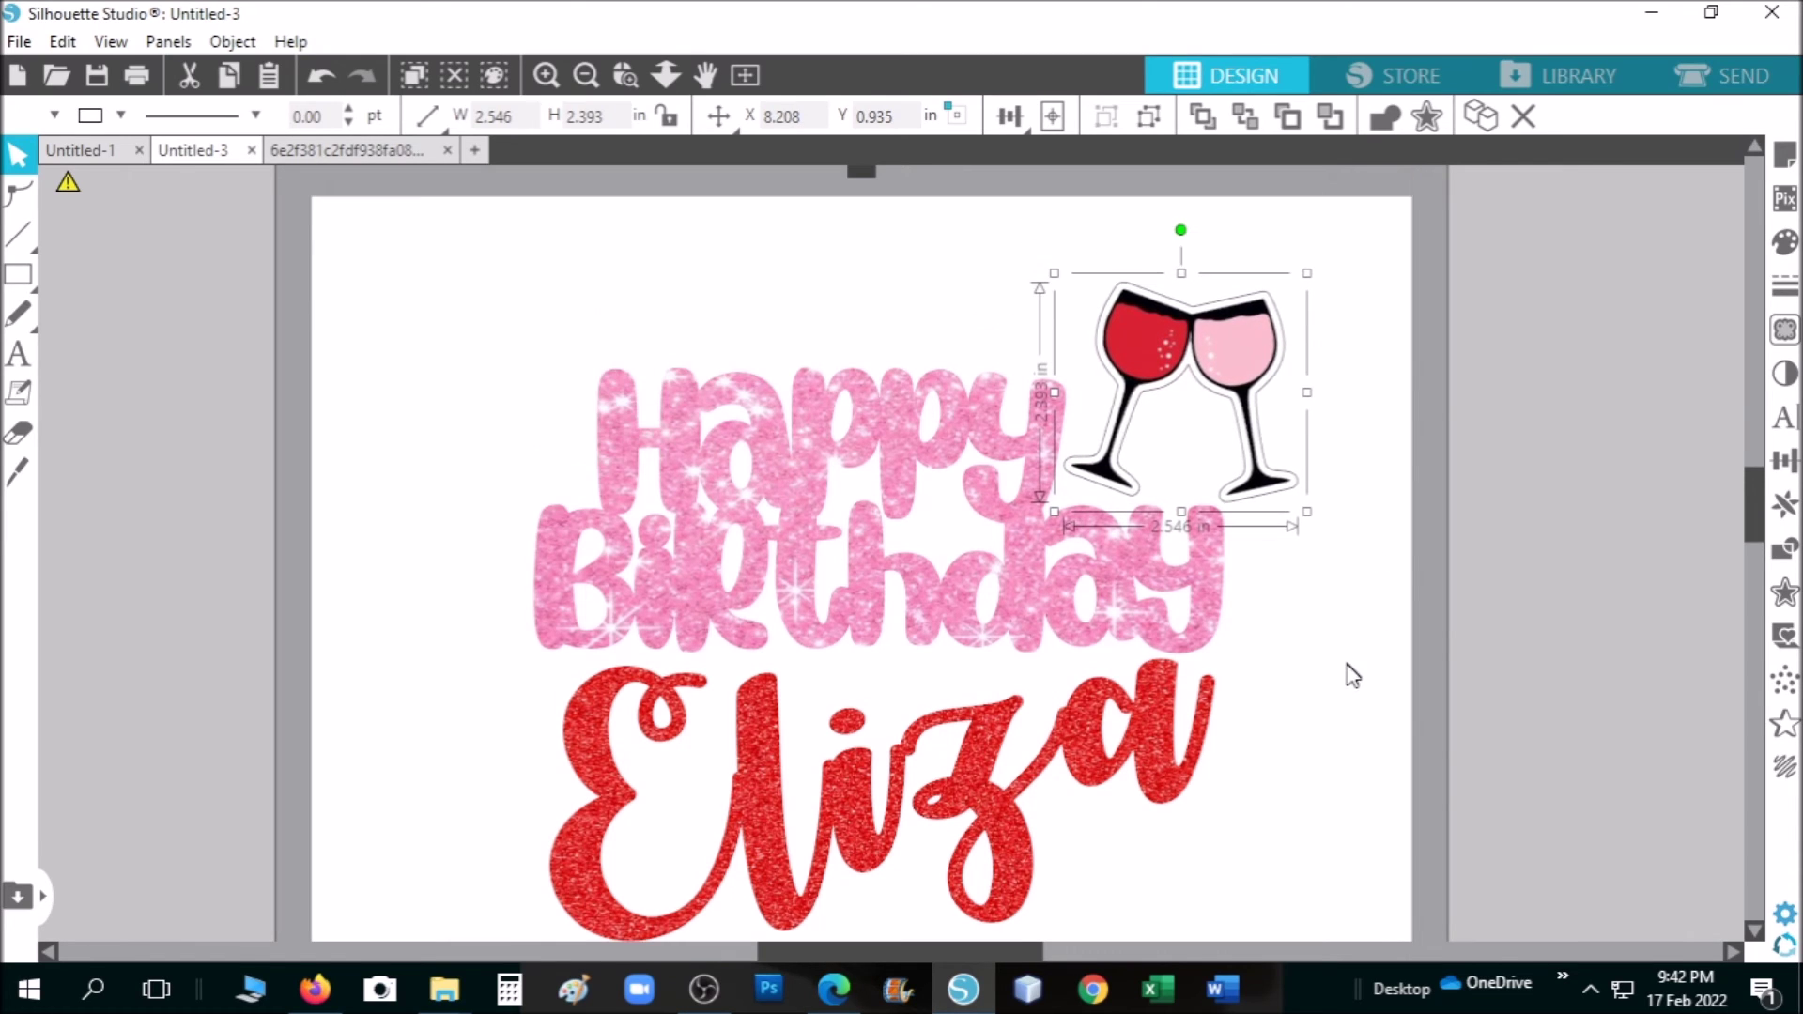
{"action": "left_click", "coordinate": [1349, 672]}
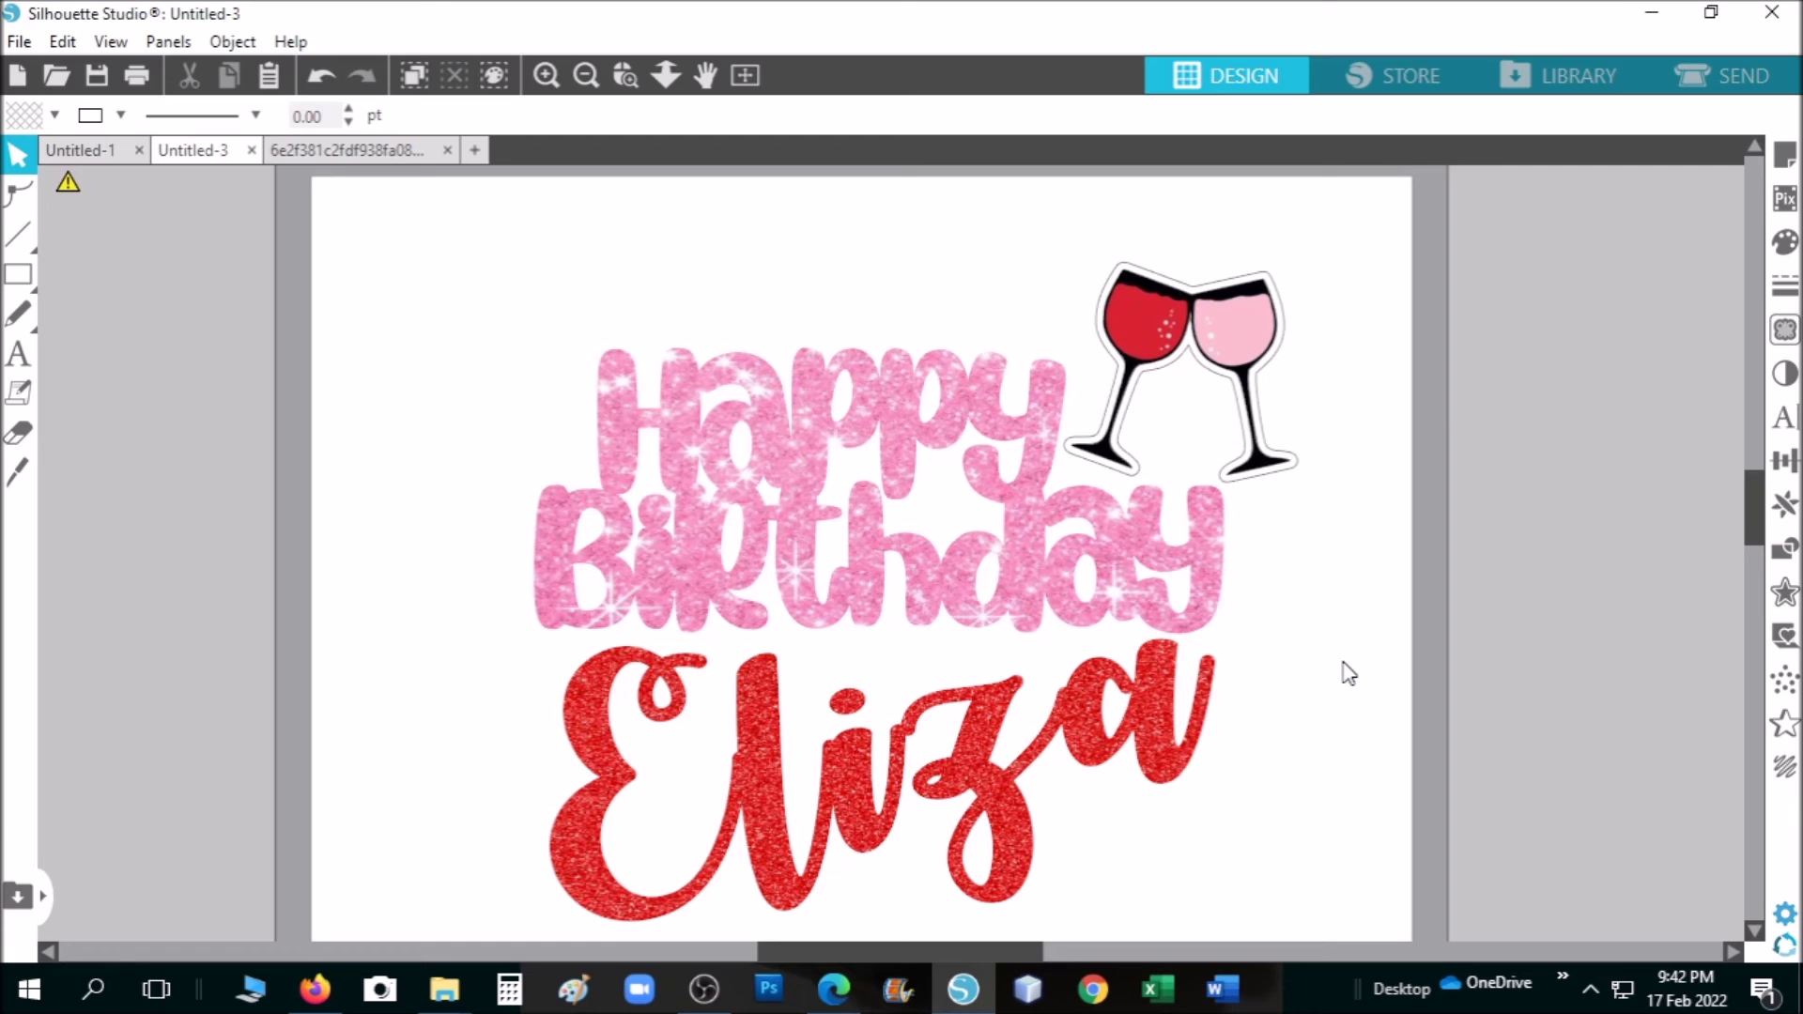
Add an offset outline with rounded corners around the lettering, the name and the wine glasses together
{"action": "scroll", "coordinate": [1348, 672], "scroll_direction": "down", "scroll_amount": 1}
{"action": "left_click_drag", "start_coordinate": [405, 216], "coordinate": [1256, 449]}
{"action": "left_click_drag", "start_coordinate": [1286, 635], "coordinate": [1318, 927]}
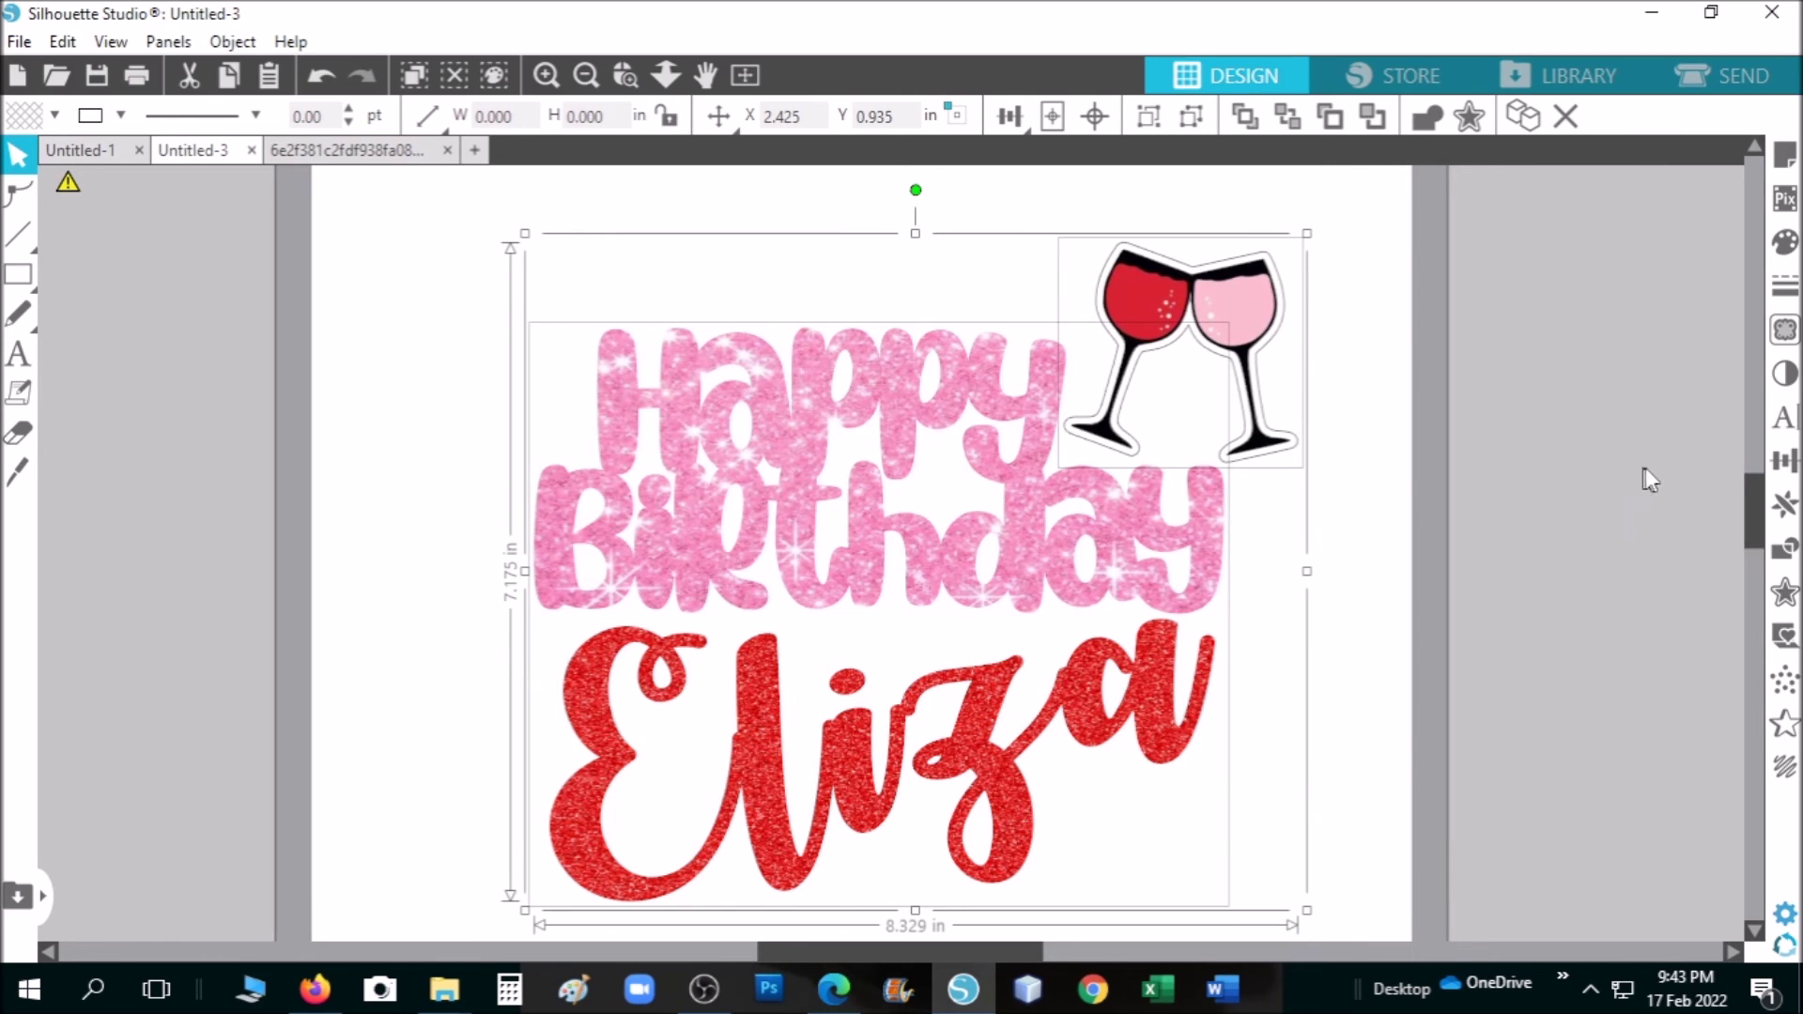
{"action": "left_click", "coordinate": [1784, 594]}
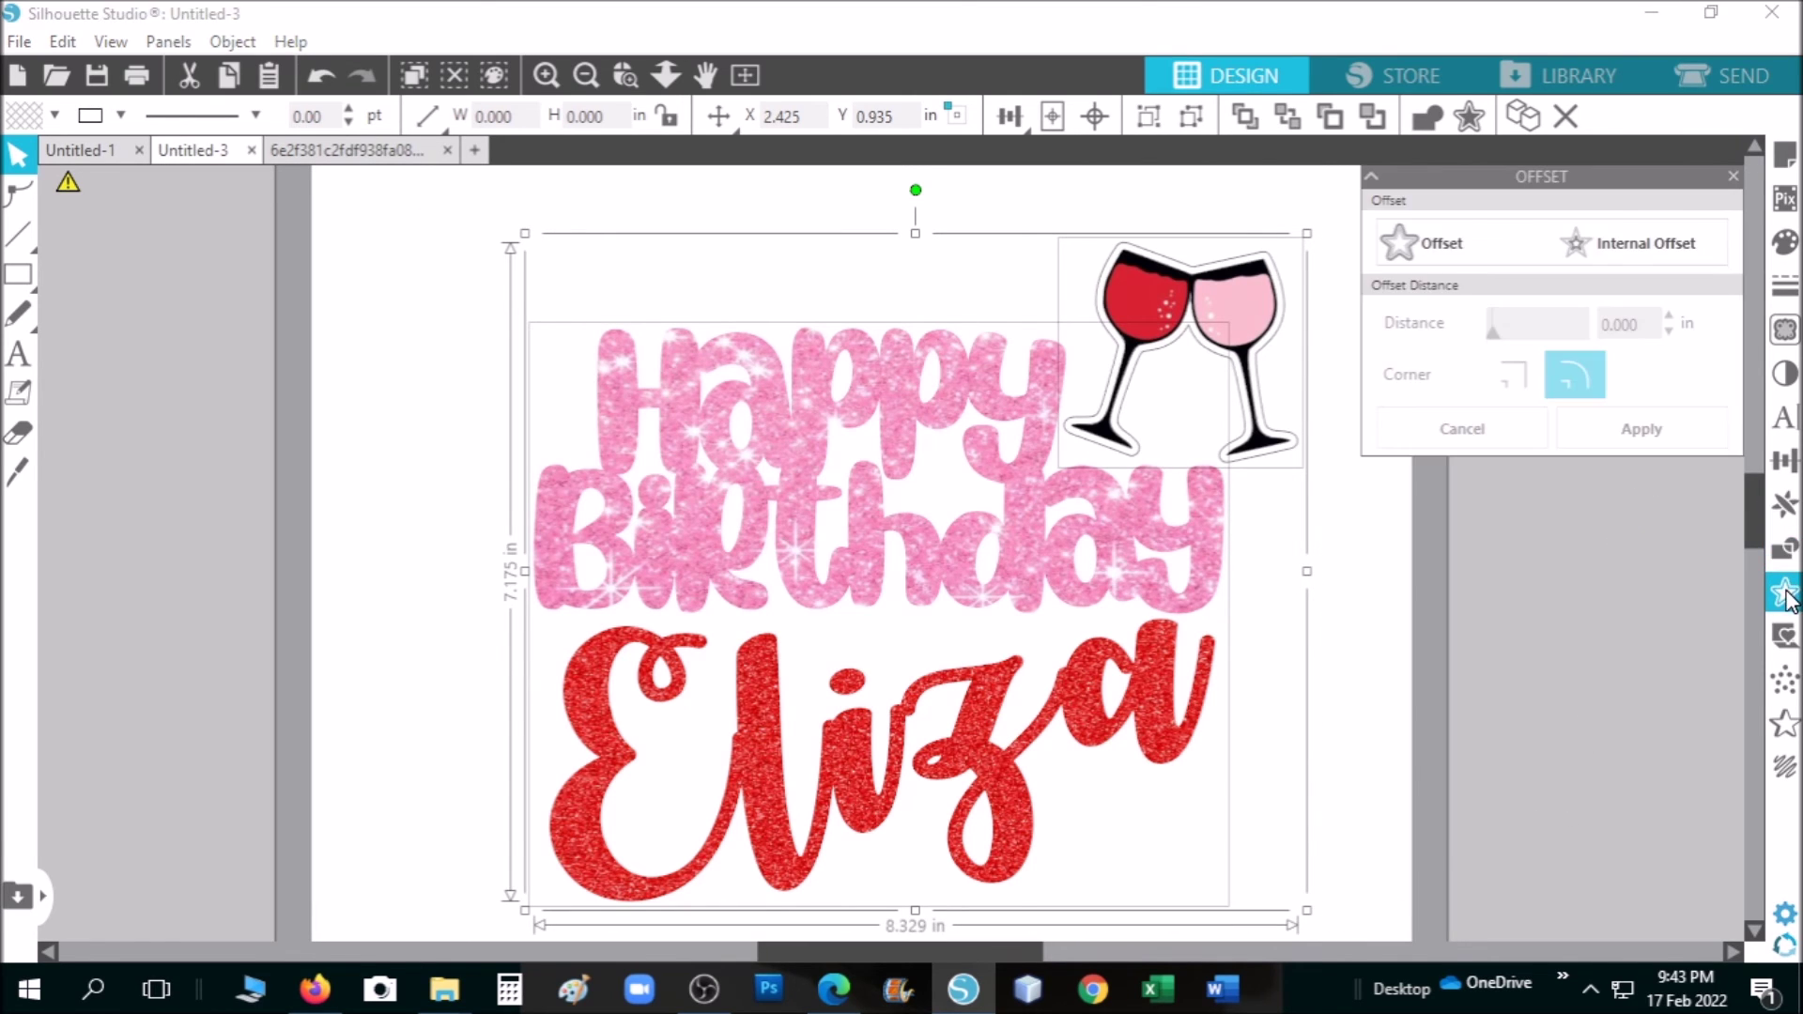
{"action": "left_click", "coordinate": [1416, 246]}
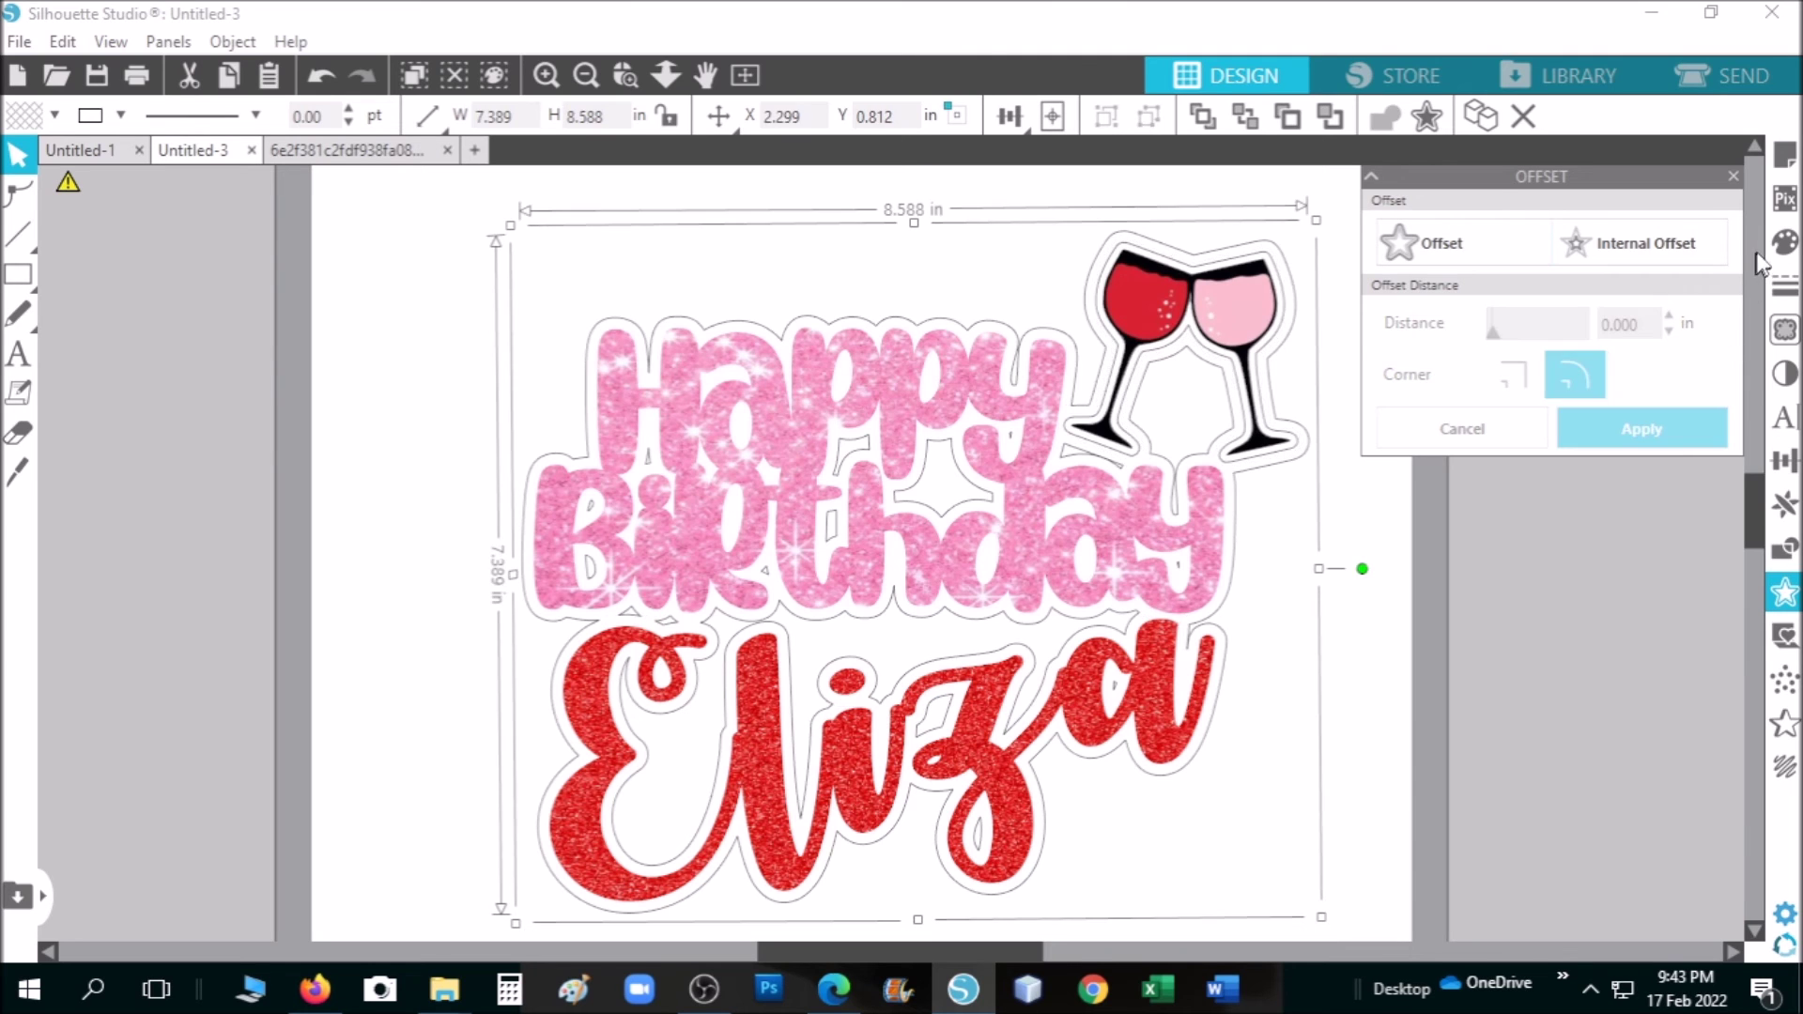
Fill the new outline around the whole design with black
{"action": "left_click", "coordinate": [1783, 242]}
{"action": "left_click", "coordinate": [1408, 272]}
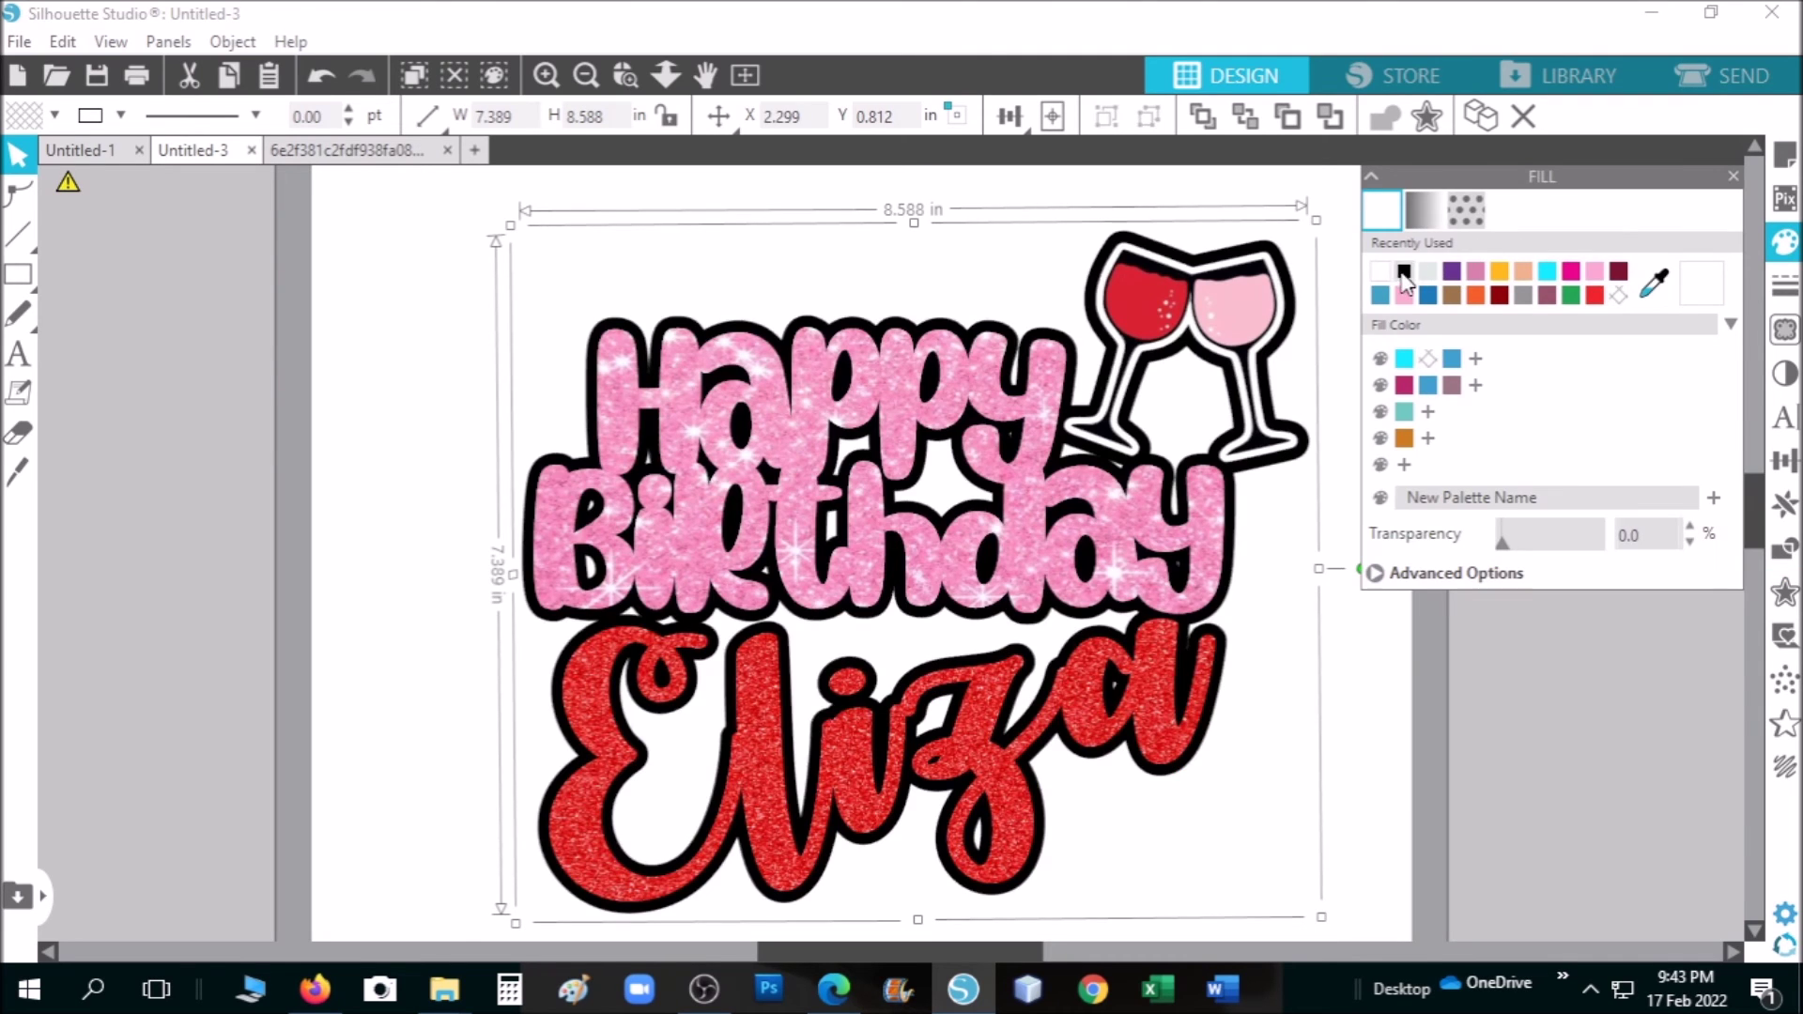
{"action": "left_click", "coordinate": [1733, 177]}
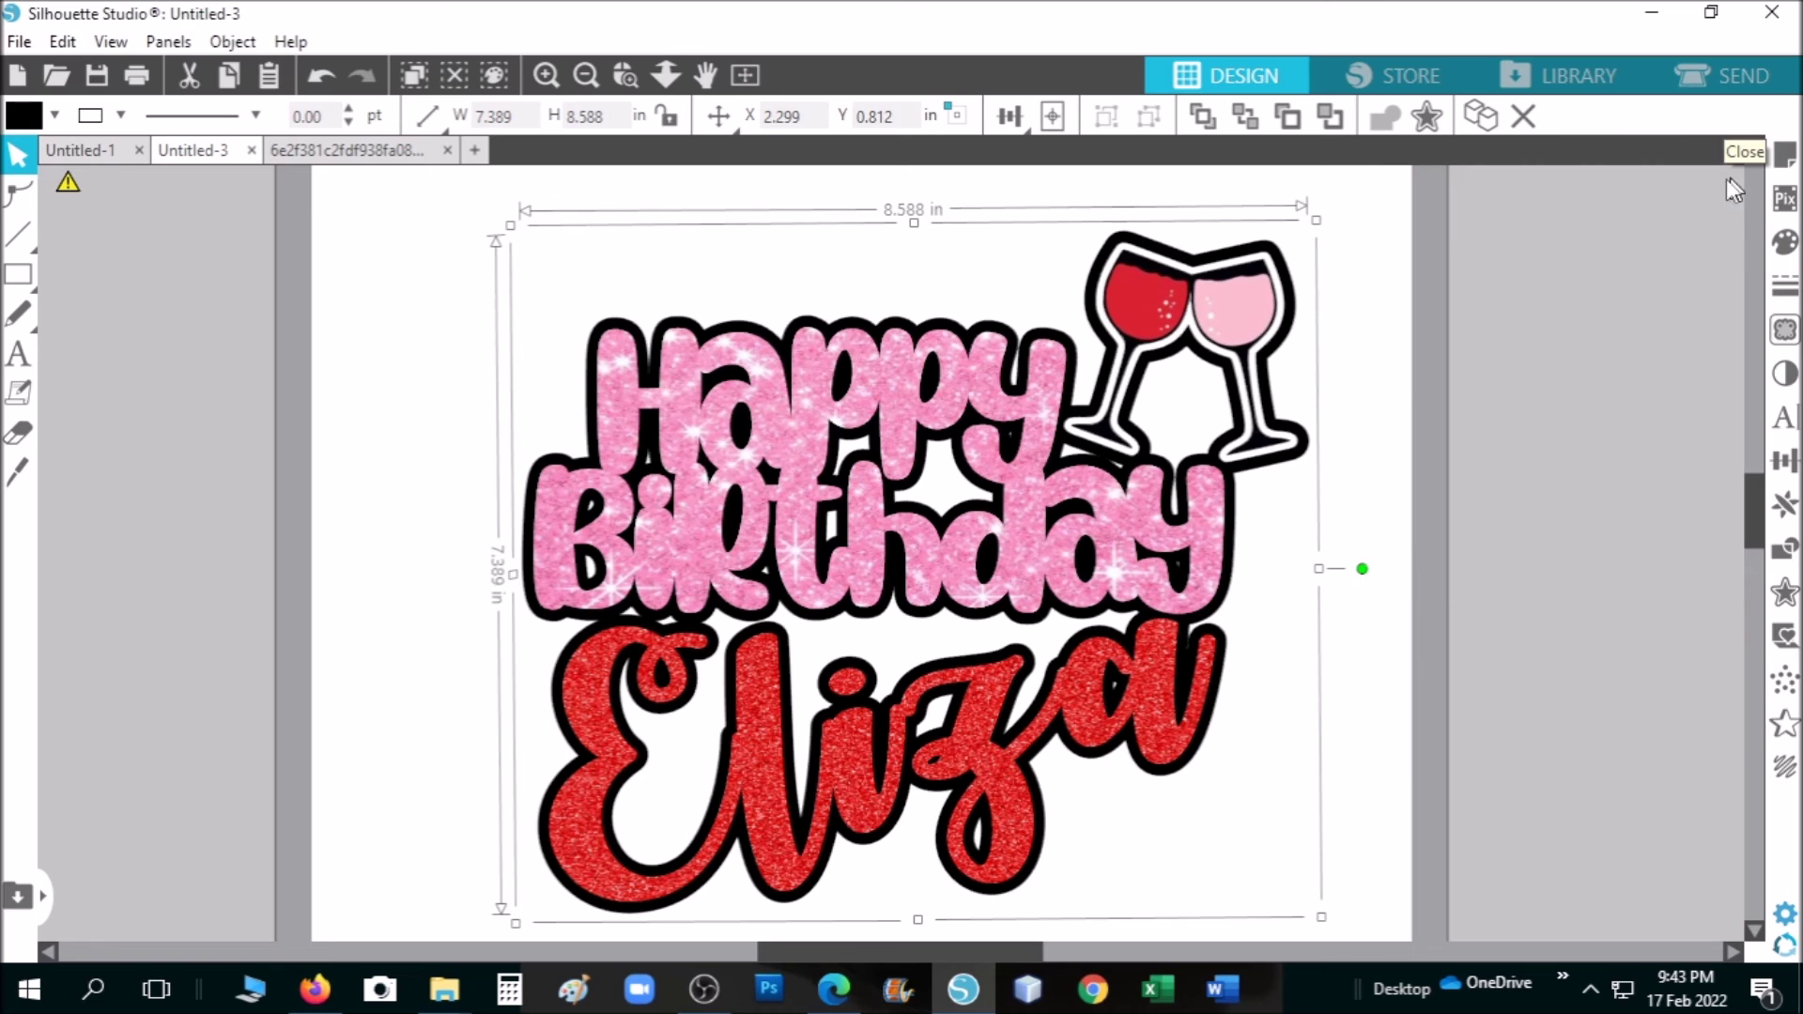
Move the black offset shape off the page to the left of the design and release its compound path
{"action": "left_click_drag", "start_coordinate": [1022, 453], "coordinate": [193, 449]}
{"action": "left_click_drag", "start_coordinate": [808, 945], "coordinate": [623, 954]}
{"action": "left_click_drag", "start_coordinate": [655, 523], "coordinate": [649, 520]}
{"action": "right_click", "coordinate": [746, 318]}
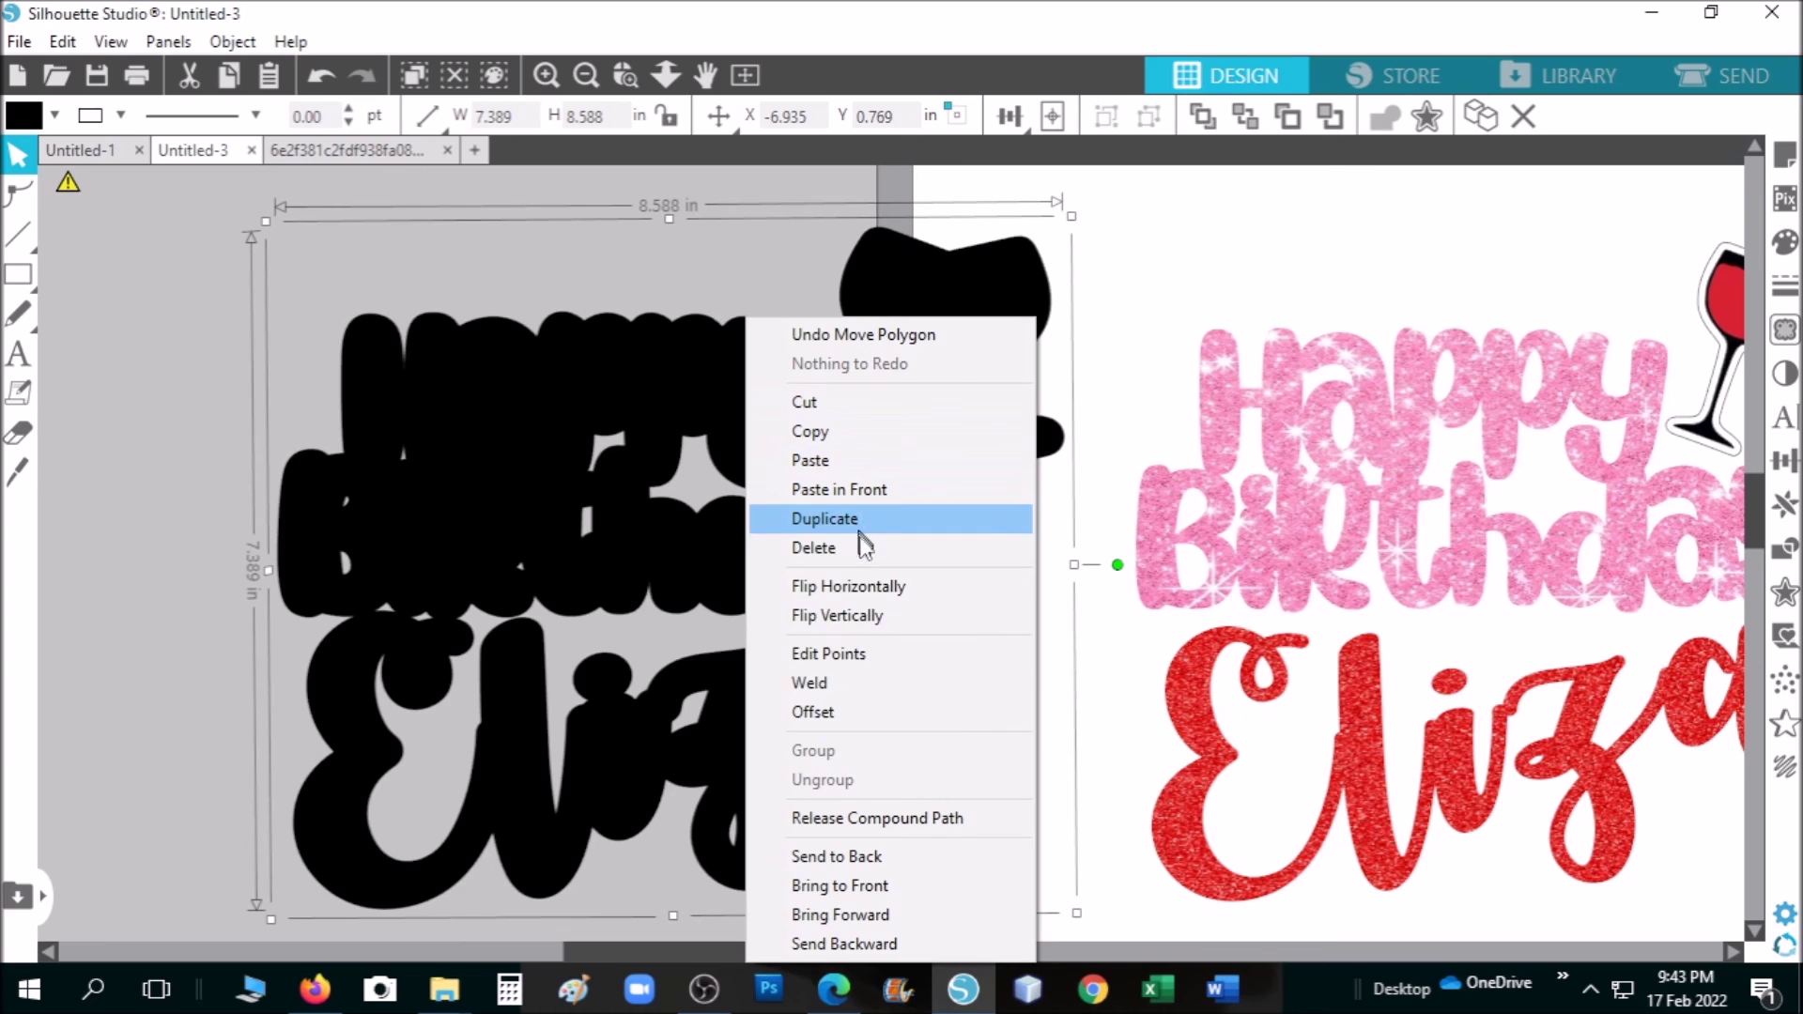
{"action": "left_click", "coordinate": [905, 817]}
Move the solid black silhouette back toward the design and delete the leftover inner cut-out pieces
{"action": "left_click_drag", "start_coordinate": [995, 564], "coordinate": [1745, 526]}
{"action": "left_click_drag", "start_coordinate": [90, 319], "coordinate": [762, 898]}
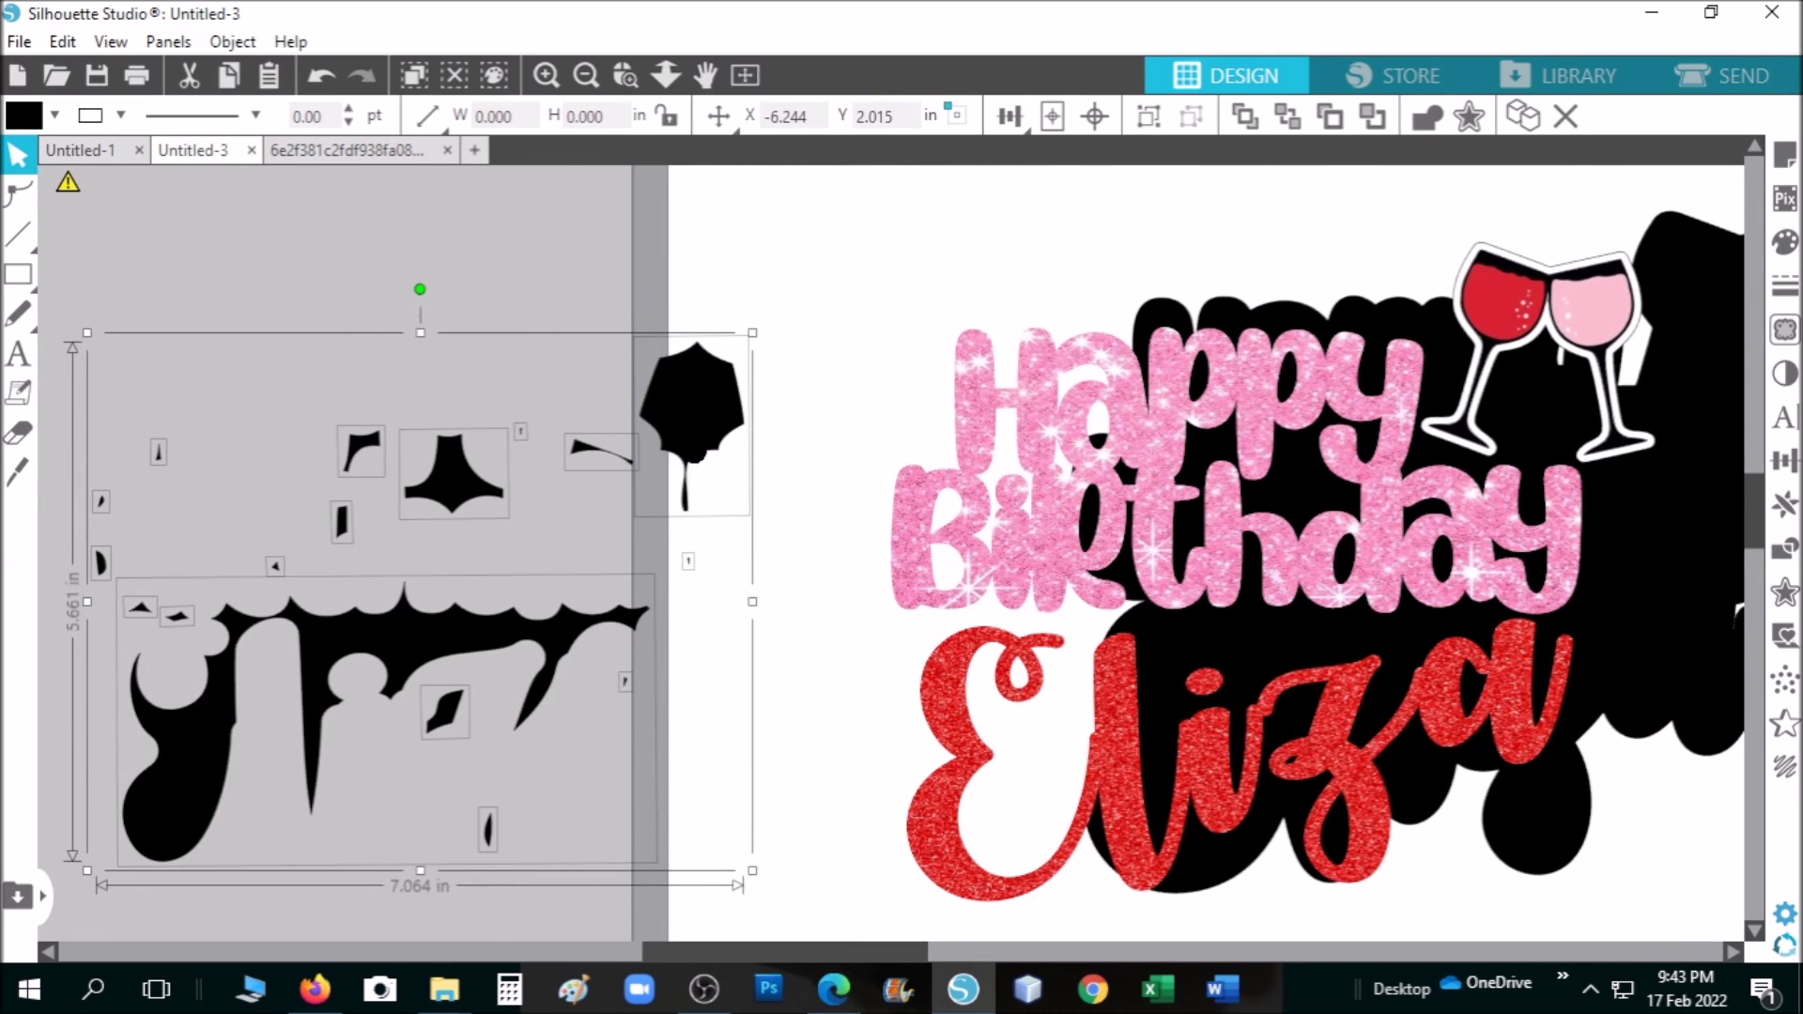
{"action": "right_click", "coordinate": [690, 451]}
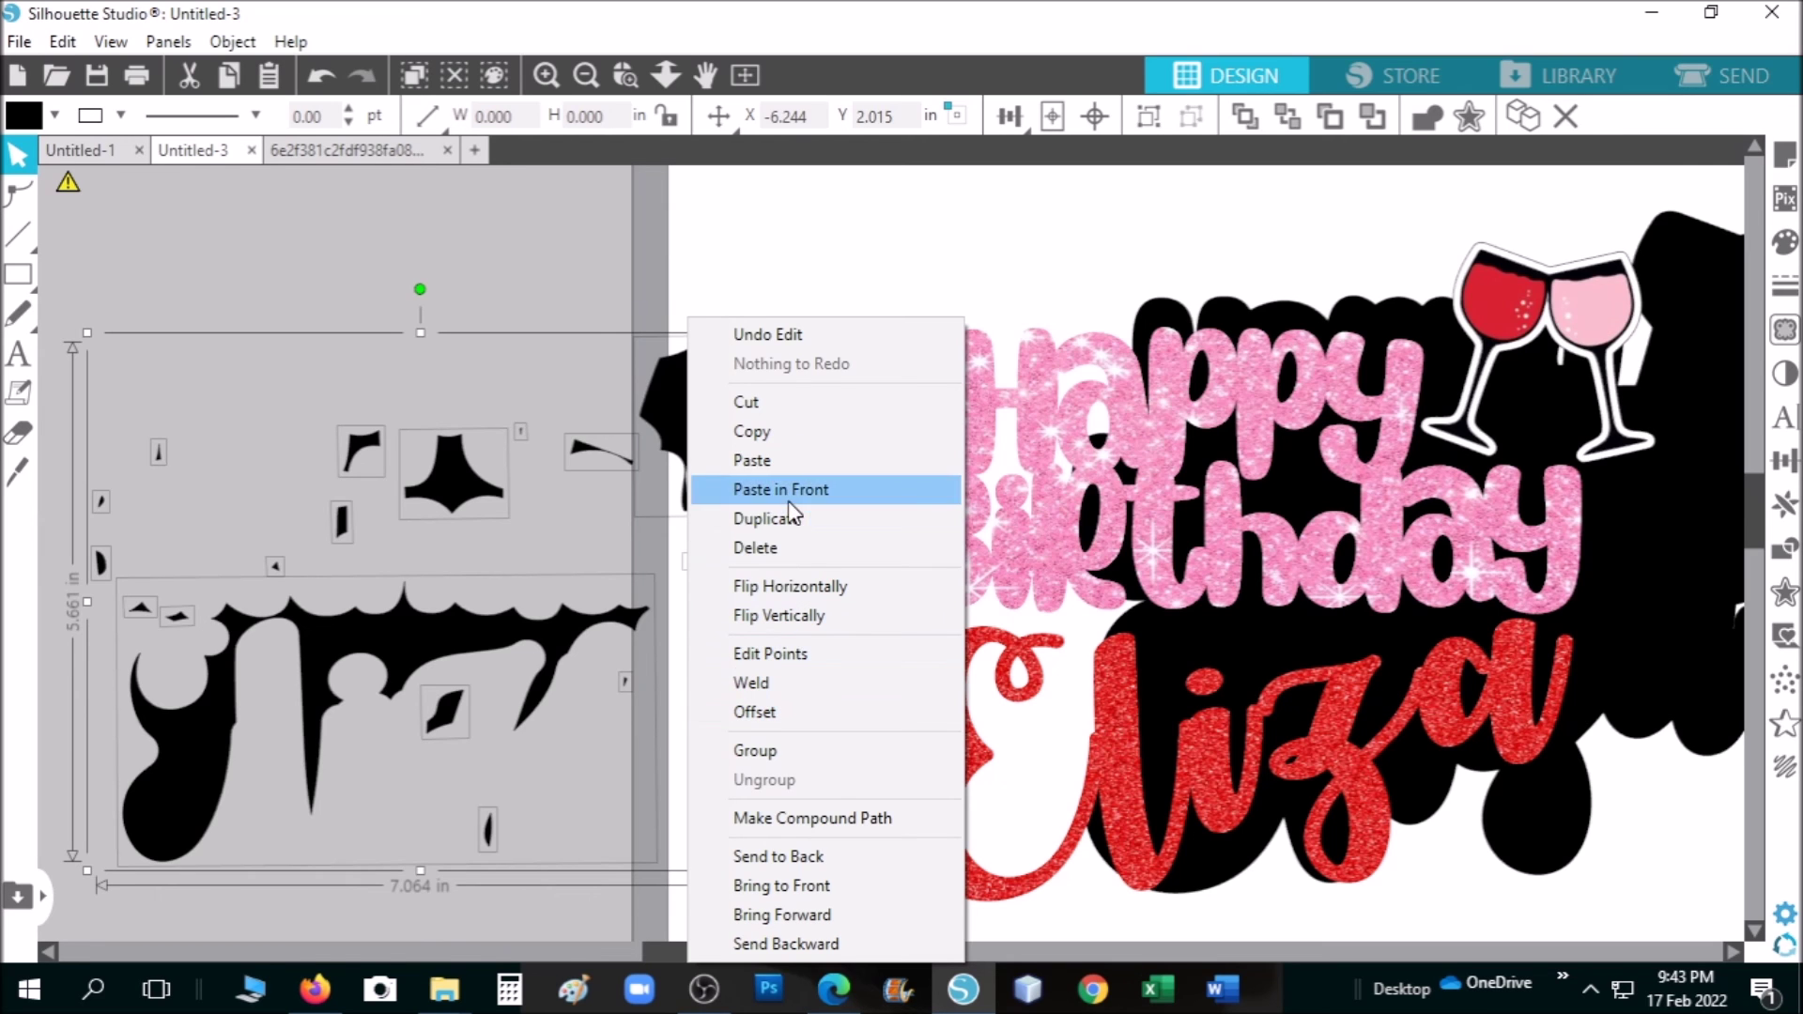
{"action": "left_click", "coordinate": [792, 549]}
{"action": "left_click_drag", "start_coordinate": [836, 941], "coordinate": [1014, 948]}
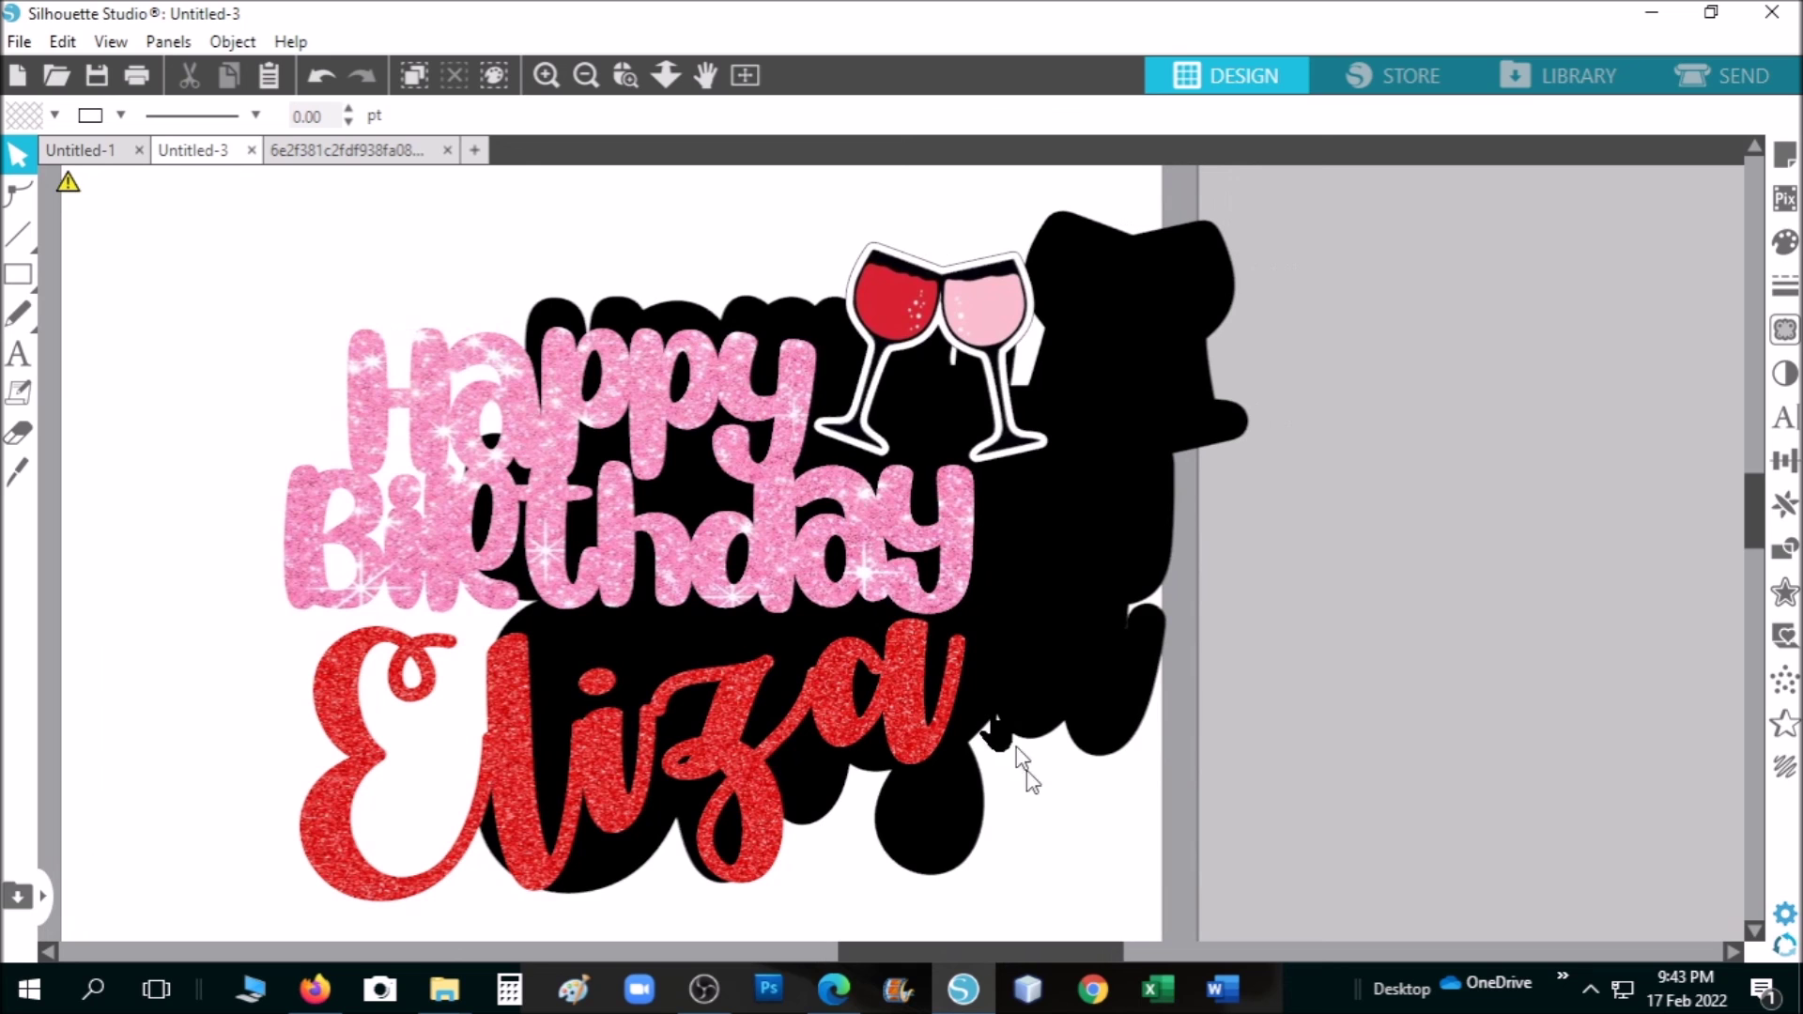
Align the solid black silhouette behind the lettering, the name and the wine glasses as a backing
{"action": "key", "text": "ctrl+z"}
{"action": "key", "text": "ctrl+z"}
{"action": "key", "text": "ctrl+z"}
{"action": "key", "text": "ctrl+z"}
{"action": "key", "text": "ctrl+z"}
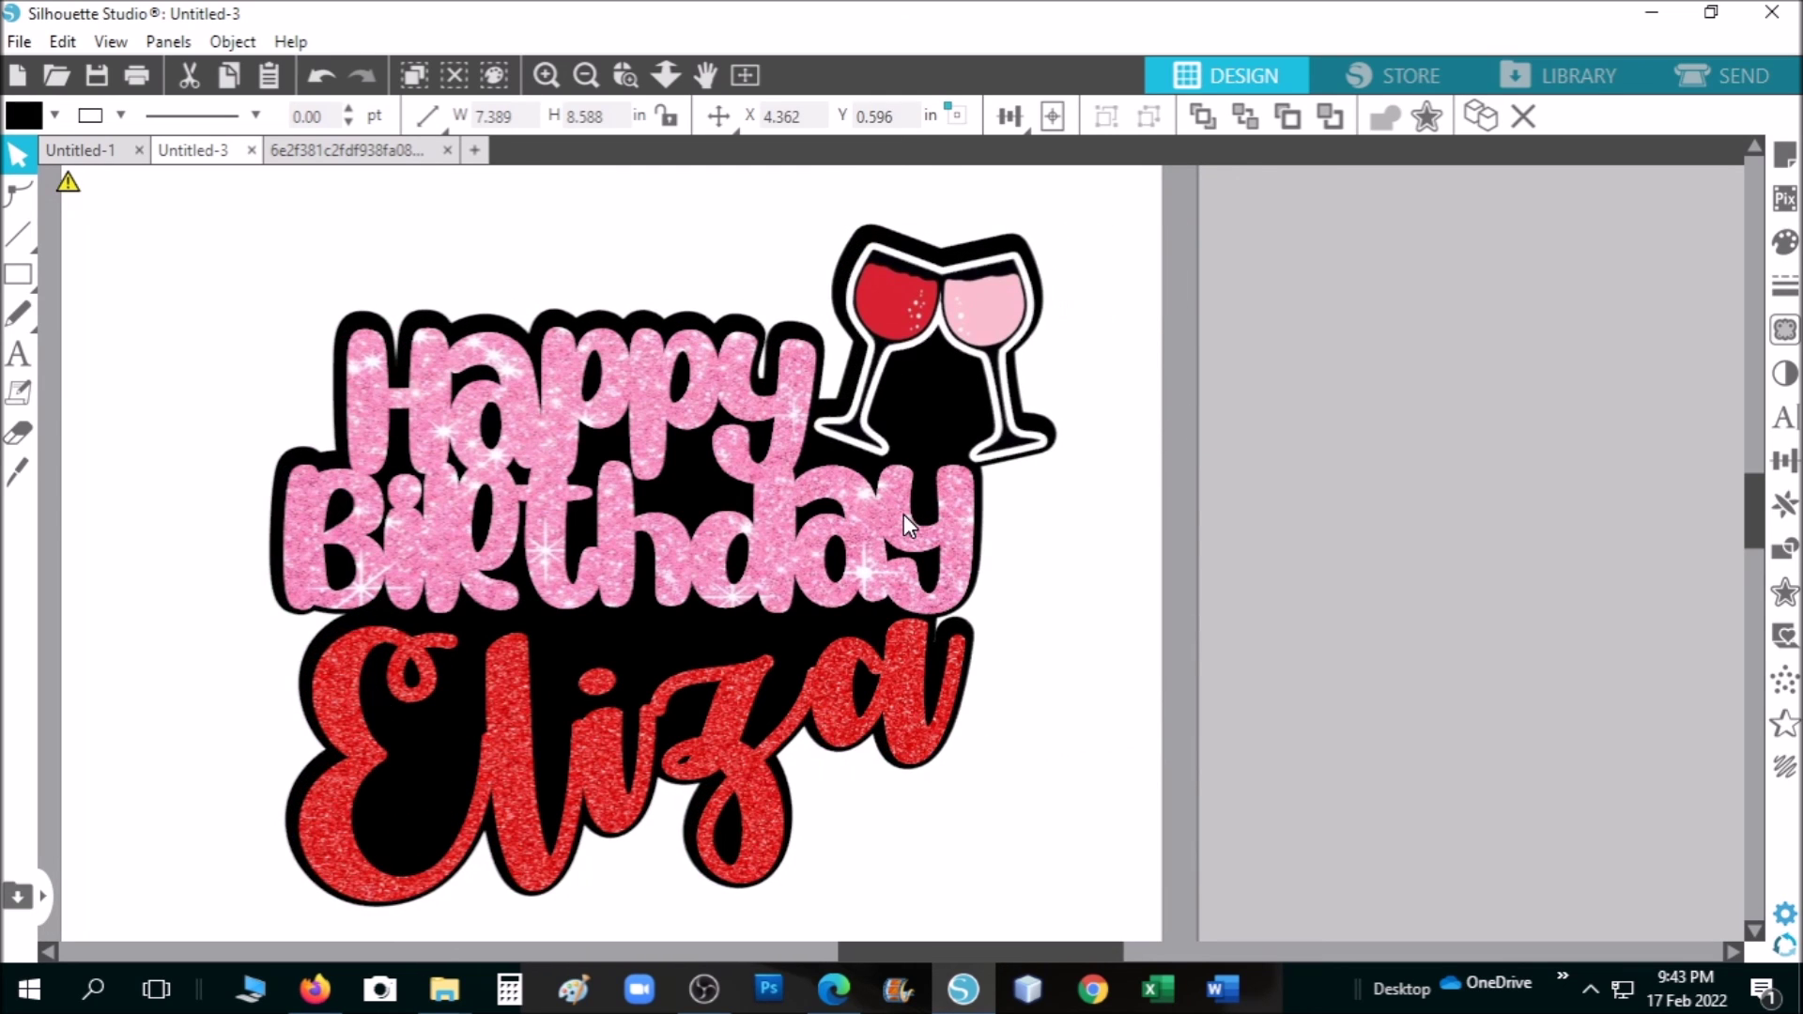
Nudge the grouped Happy Birthday and name lettering slightly up and left for an even black border
{"action": "key", "text": "ctrl+z"}
{"action": "key", "text": "ctrl+z"}
{"action": "key", "text": "ctrl+z"}
{"action": "key", "text": "ctrl+z"}
{"action": "key", "text": "ctrl+z"}
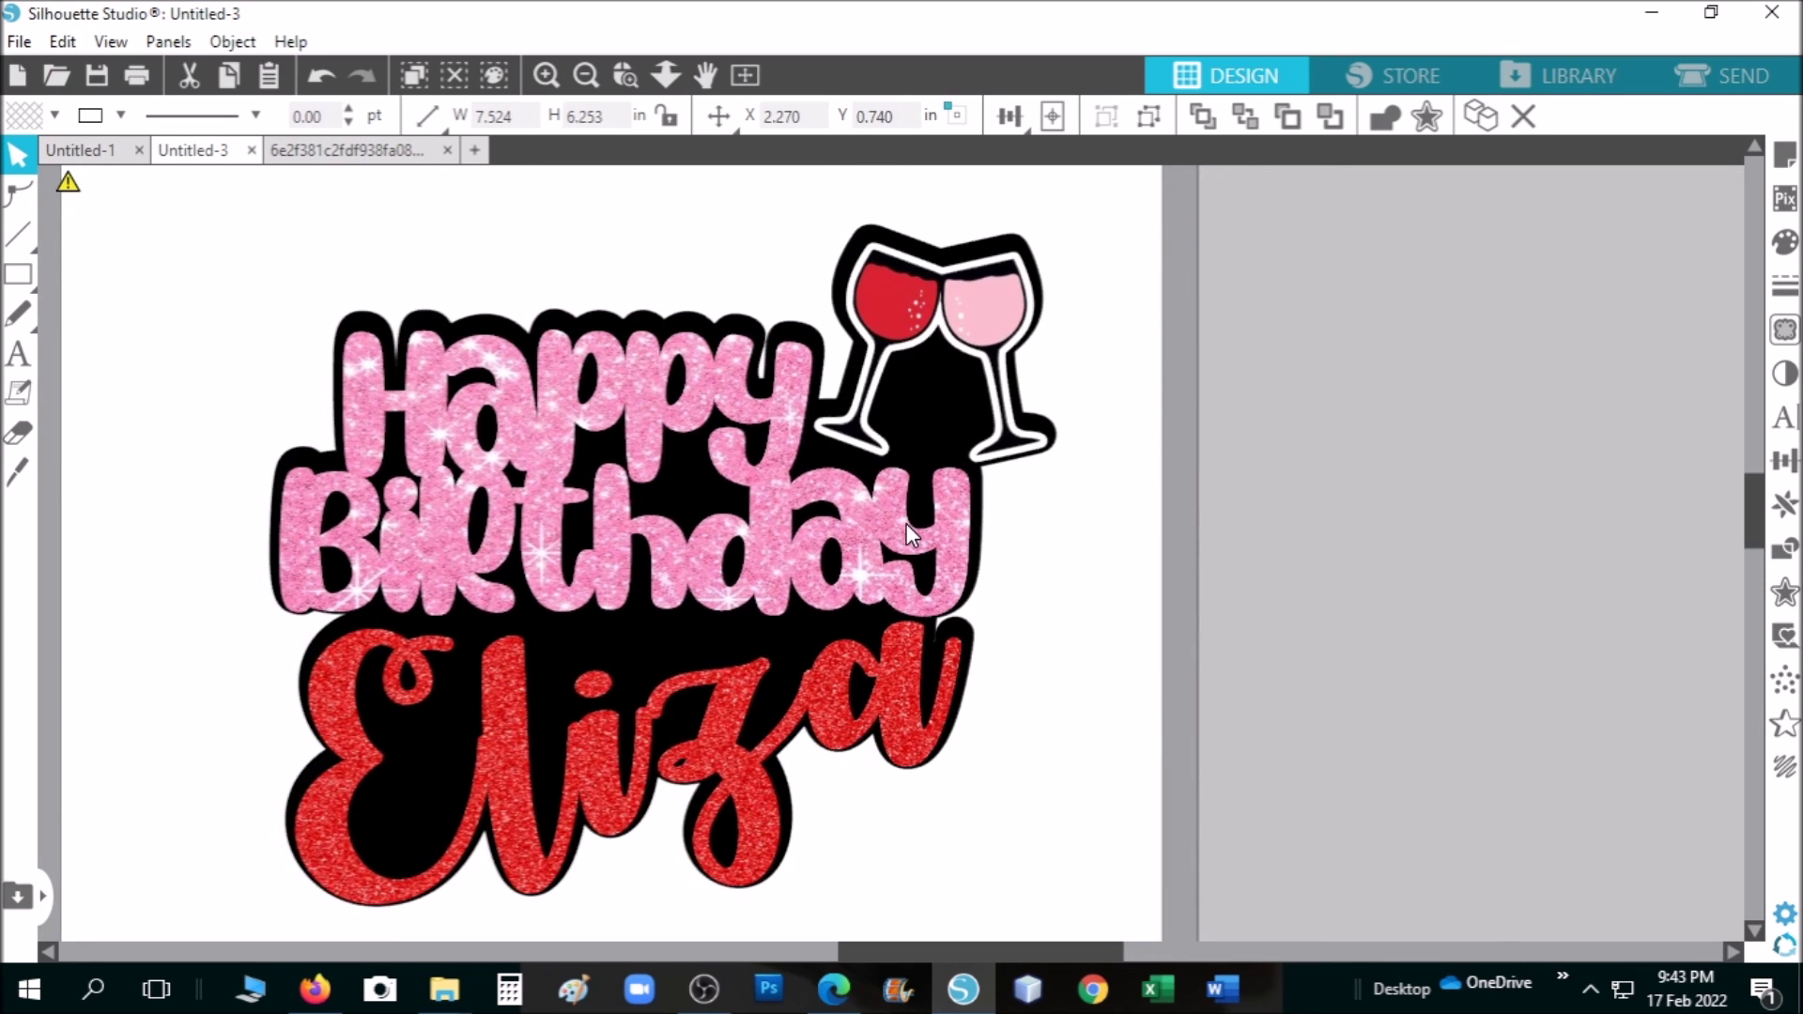
{"action": "key", "text": "ctrl+z"}
{"action": "key", "text": "ctrl+z"}
{"action": "key", "text": "ctrl+z"}
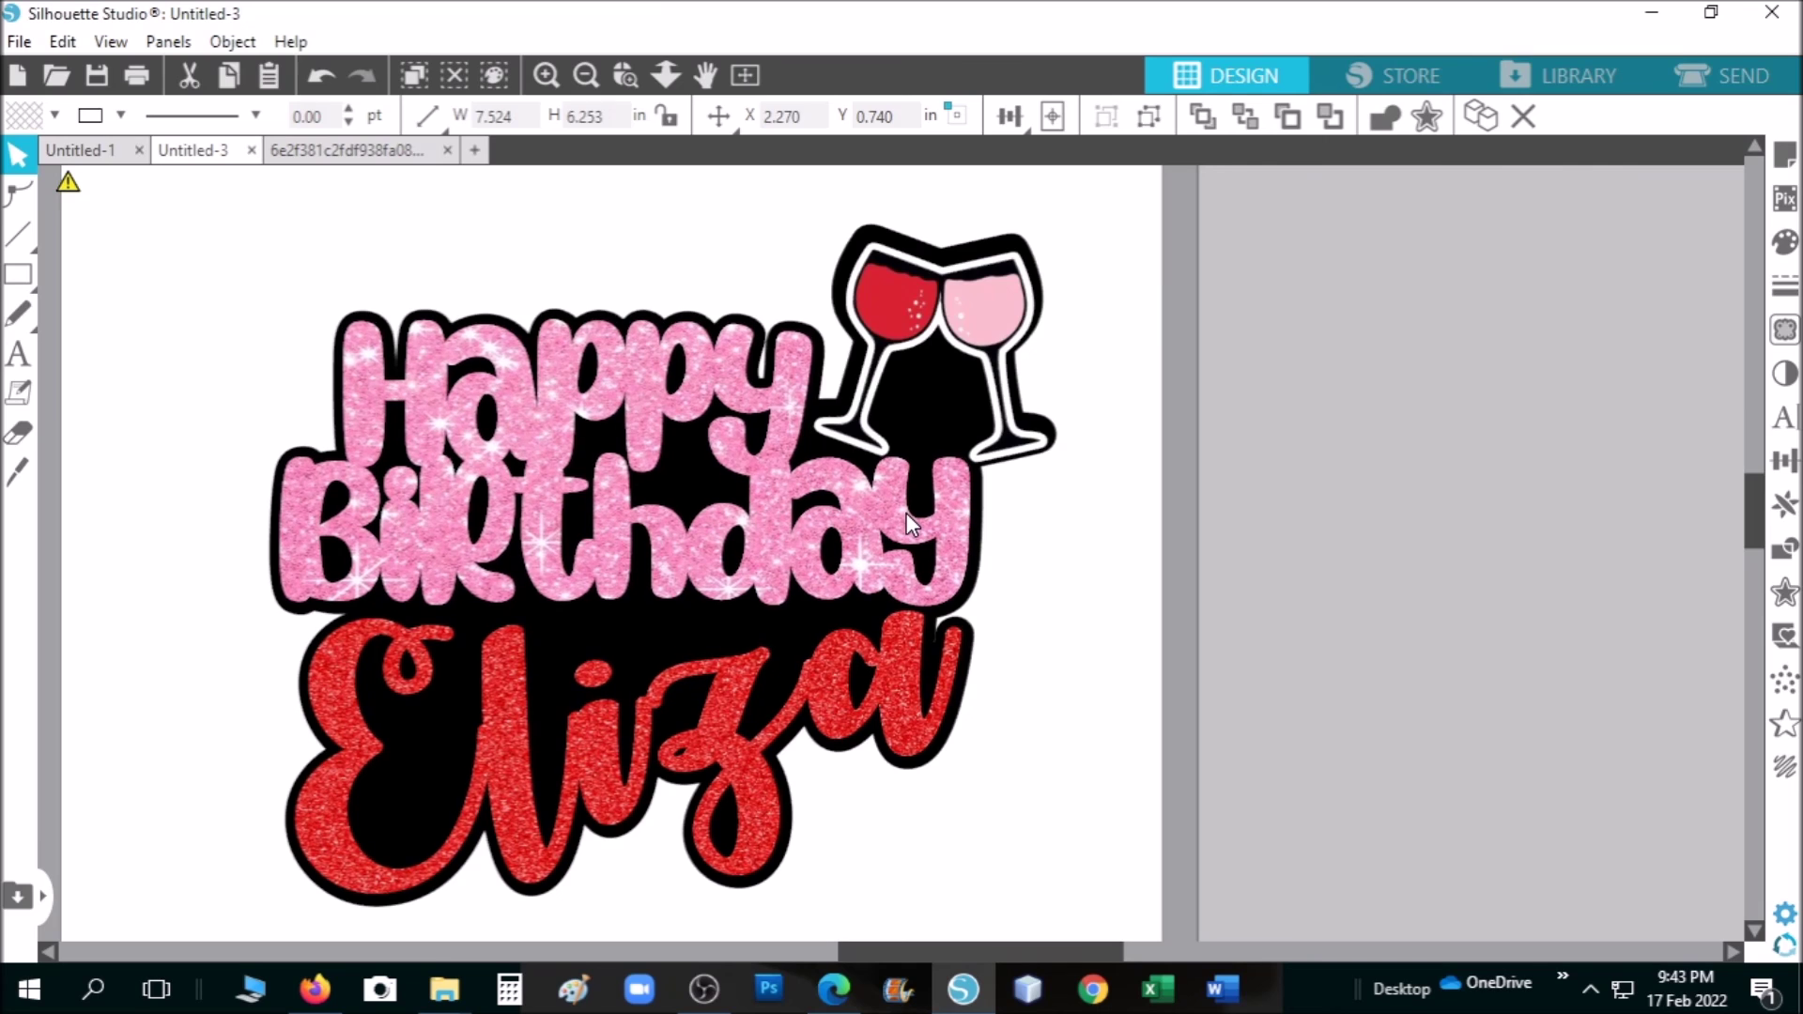
{"action": "key", "text": "ctrl+z"}
{"action": "key", "text": "ctrl+z"}
{"action": "key", "text": "ctrl+z"}
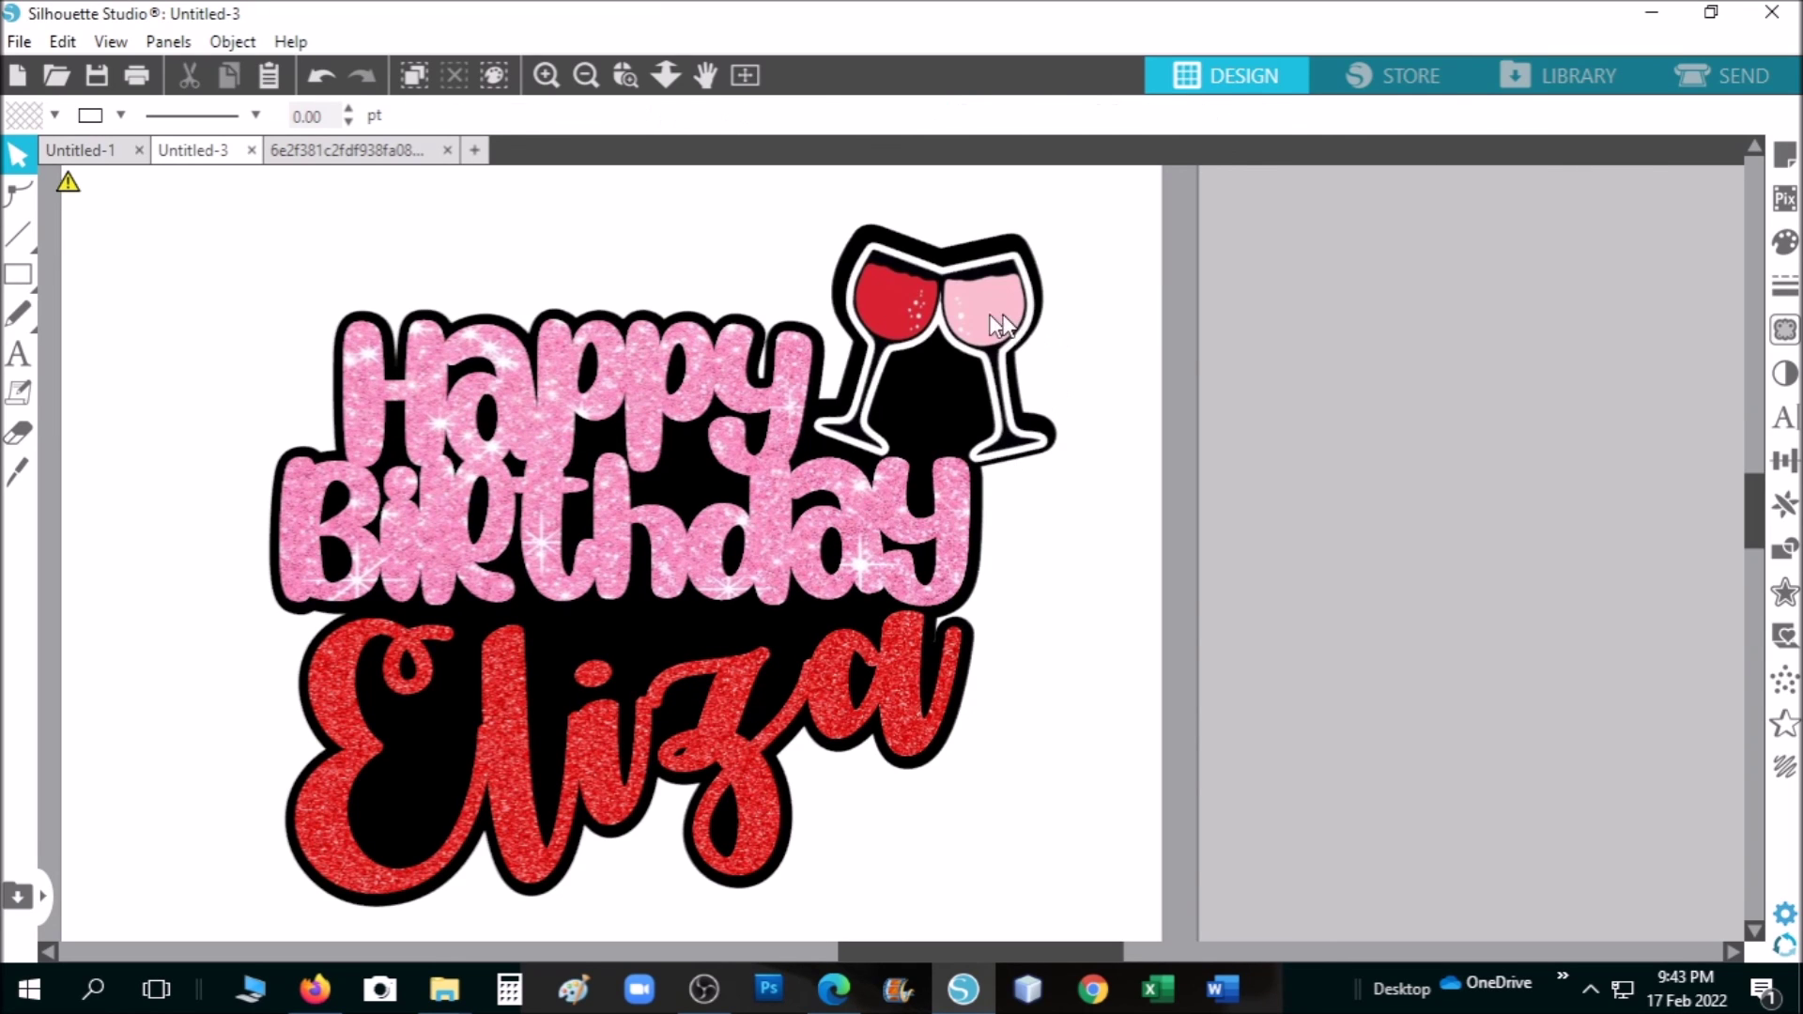
Nudge the wine glasses slightly up and left within their black backing
{"action": "key", "text": "ctrl+z"}
{"action": "key", "text": "ctrl+z"}
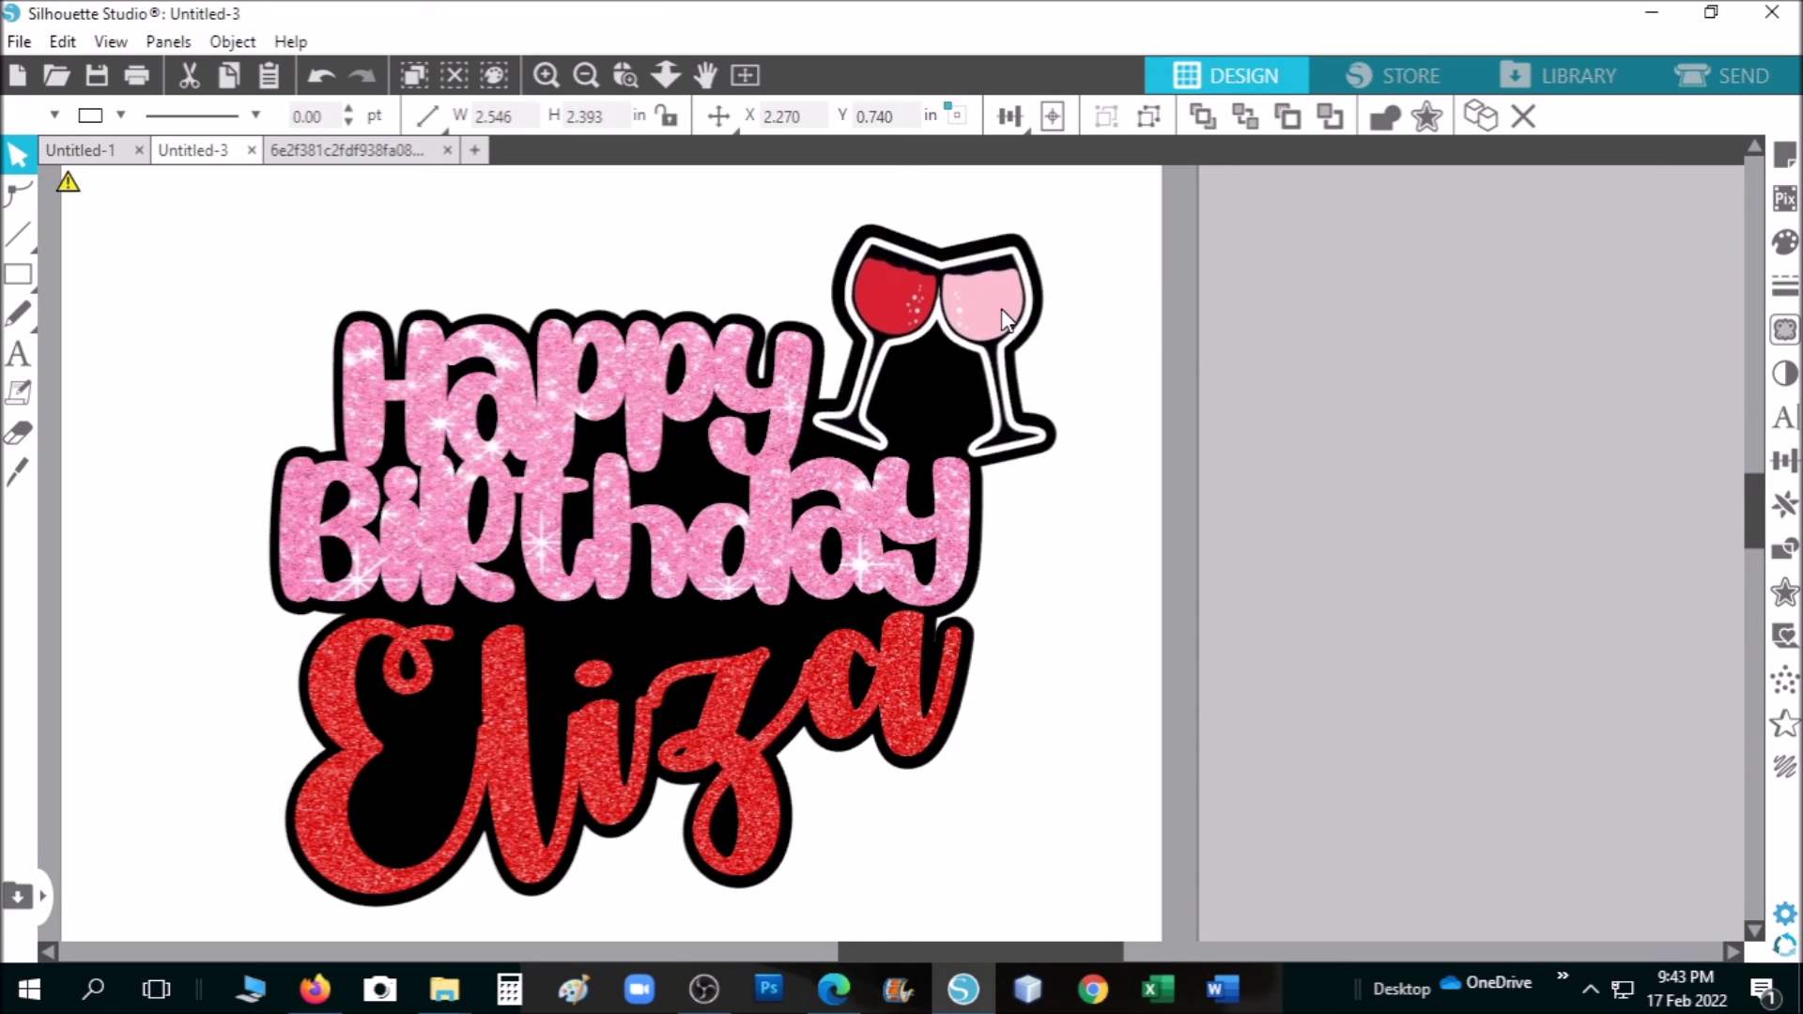
{"action": "left_click", "coordinate": [1003, 319]}
{"action": "key", "text": "ctrl+z"}
{"action": "key", "text": "ctrl+z"}
{"action": "key", "text": "ctrl+z"}
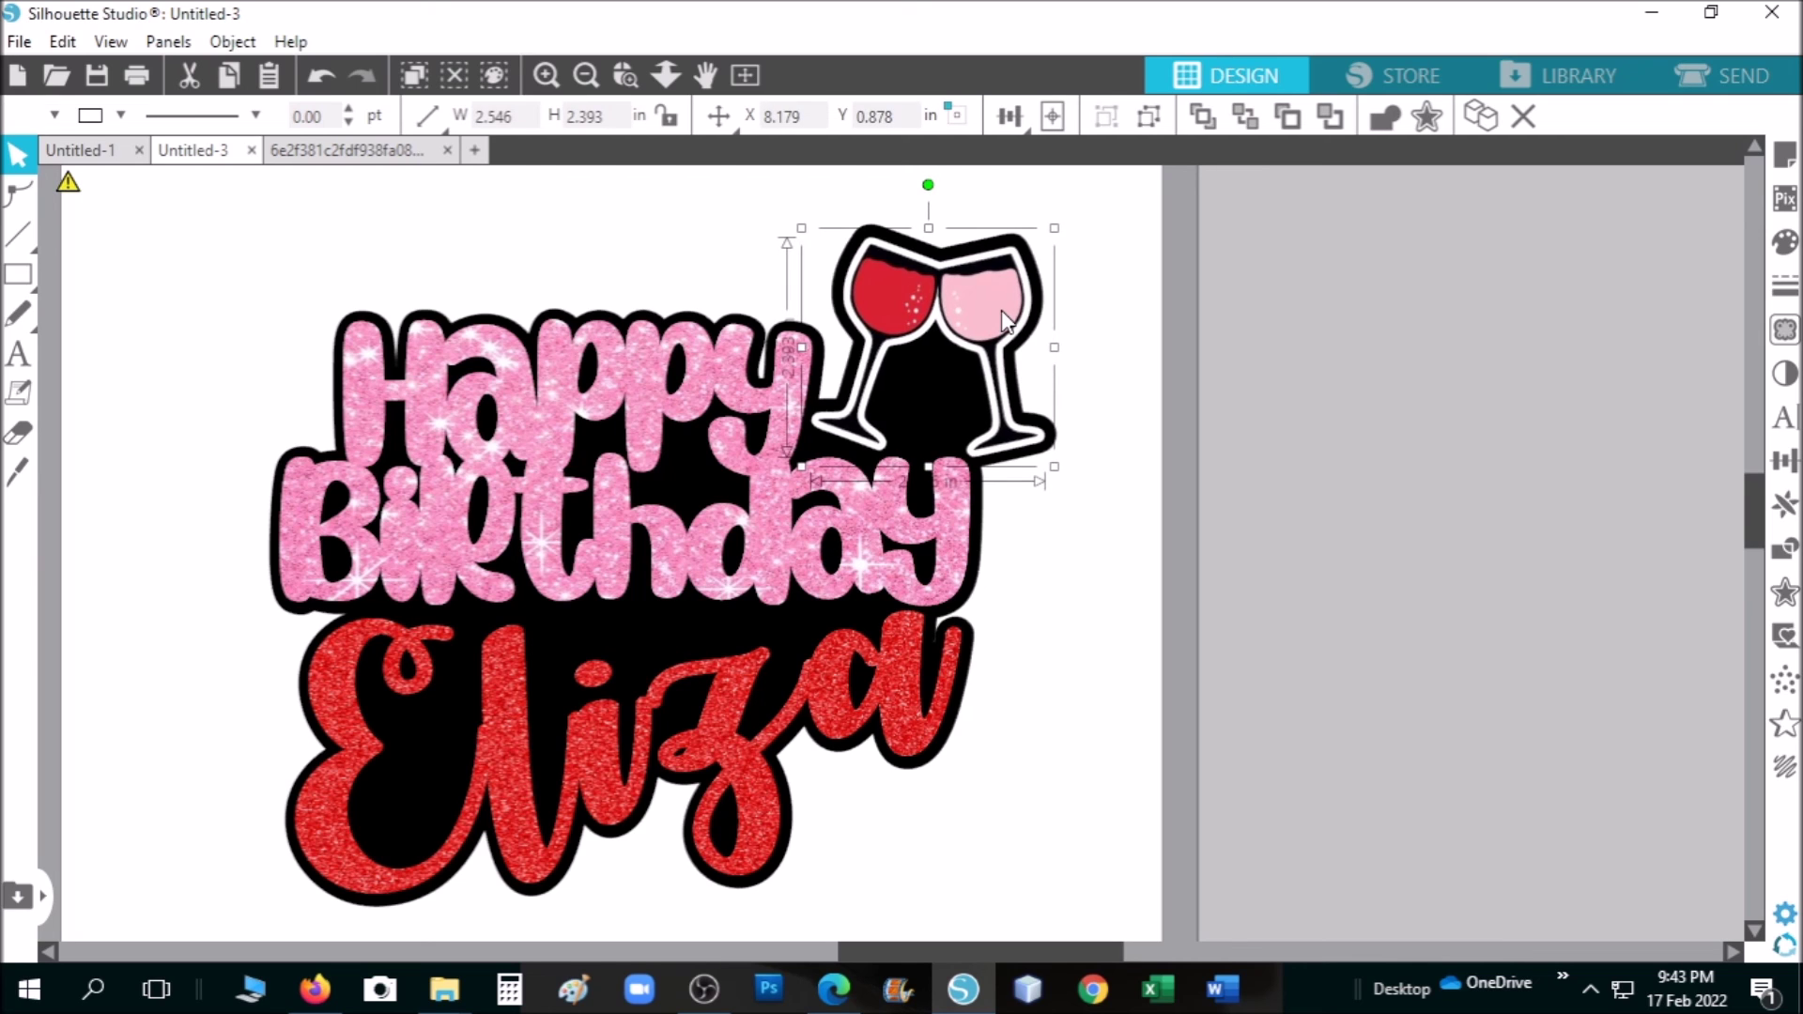
{"action": "left_click", "coordinate": [1013, 584]}
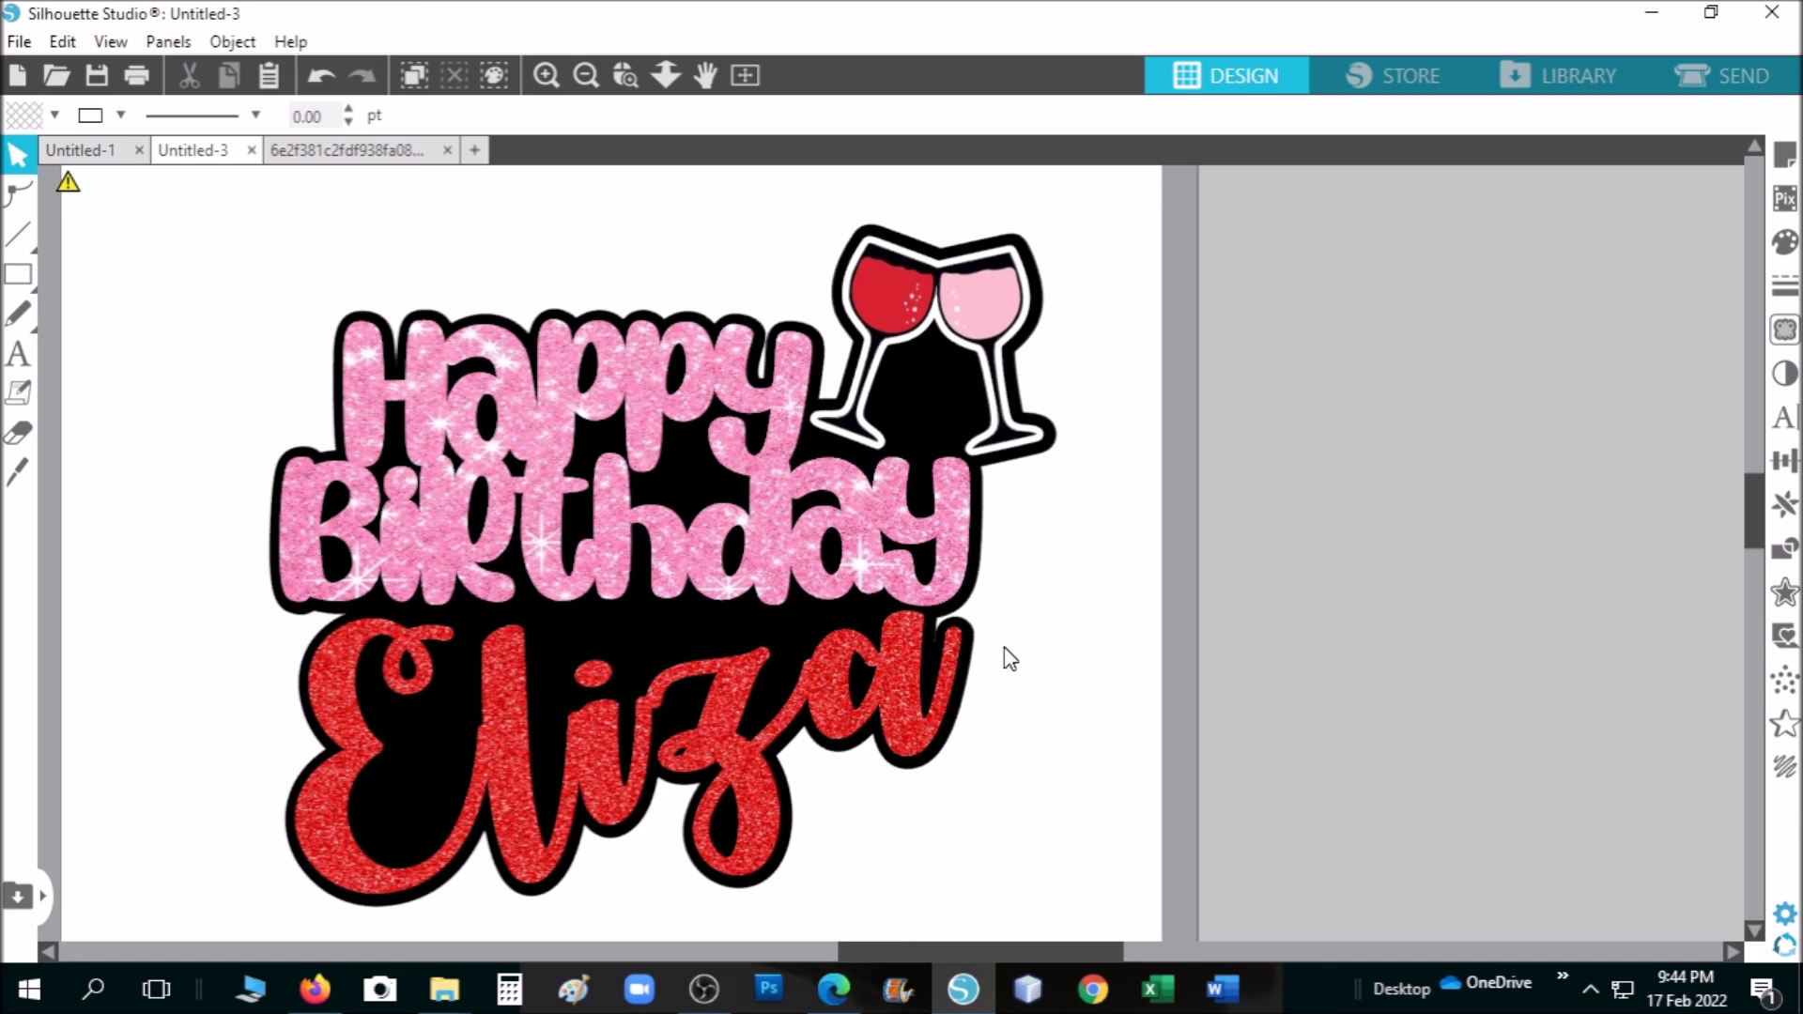
Group the lettering, wine glasses and black backing into one object and reposition it near the middle of the page
{"action": "left_click_drag", "start_coordinate": [691, 228], "coordinate": [1069, 849]}
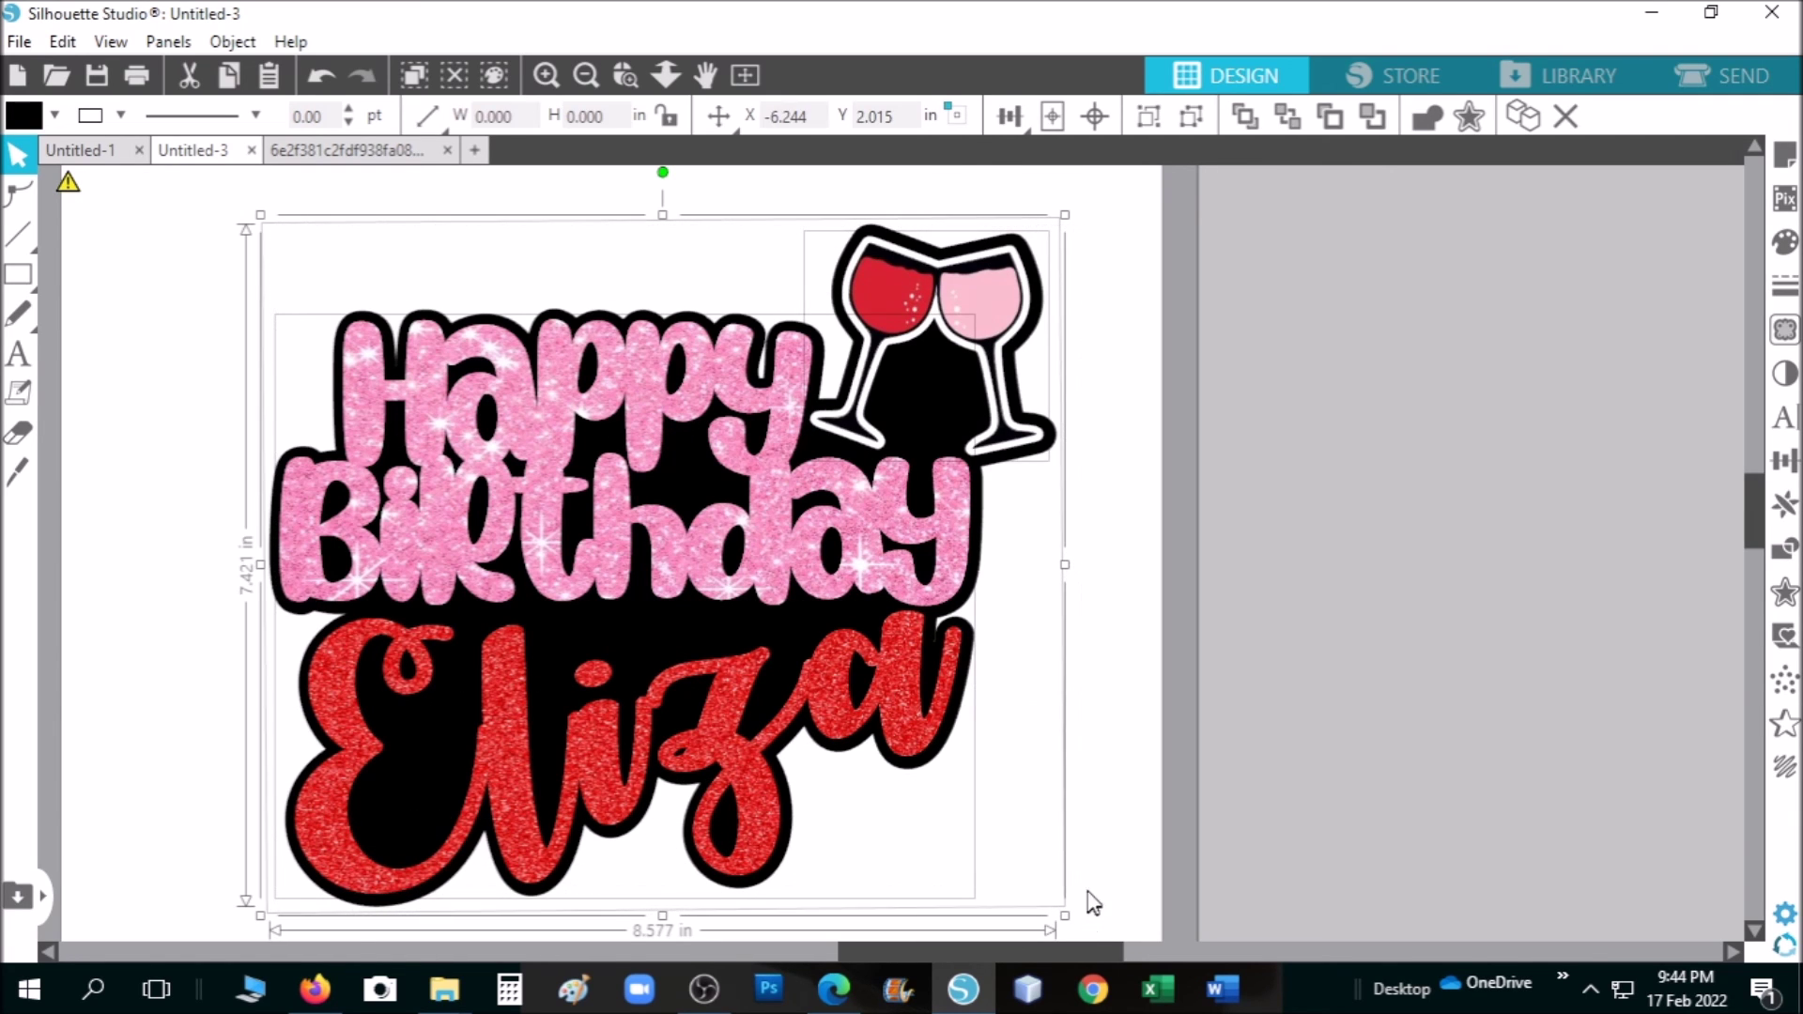
{"action": "right_click", "coordinate": [783, 385]}
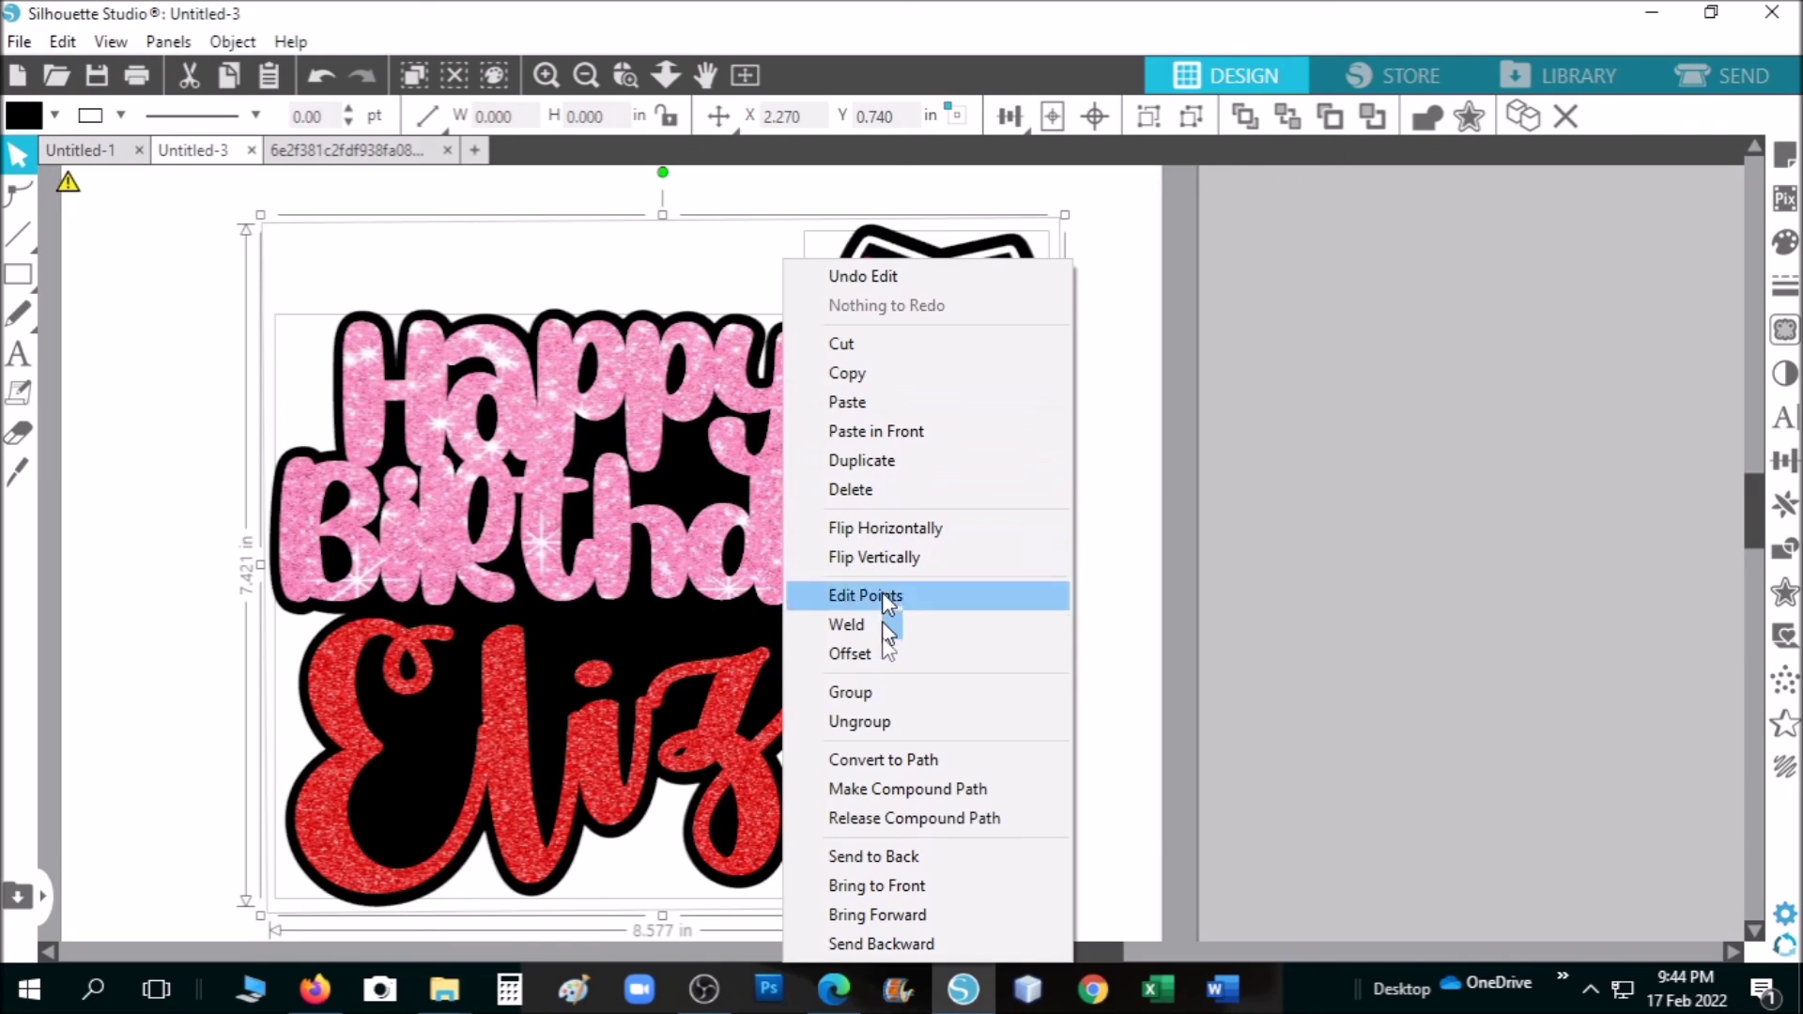
{"action": "left_click", "coordinate": [882, 696]}
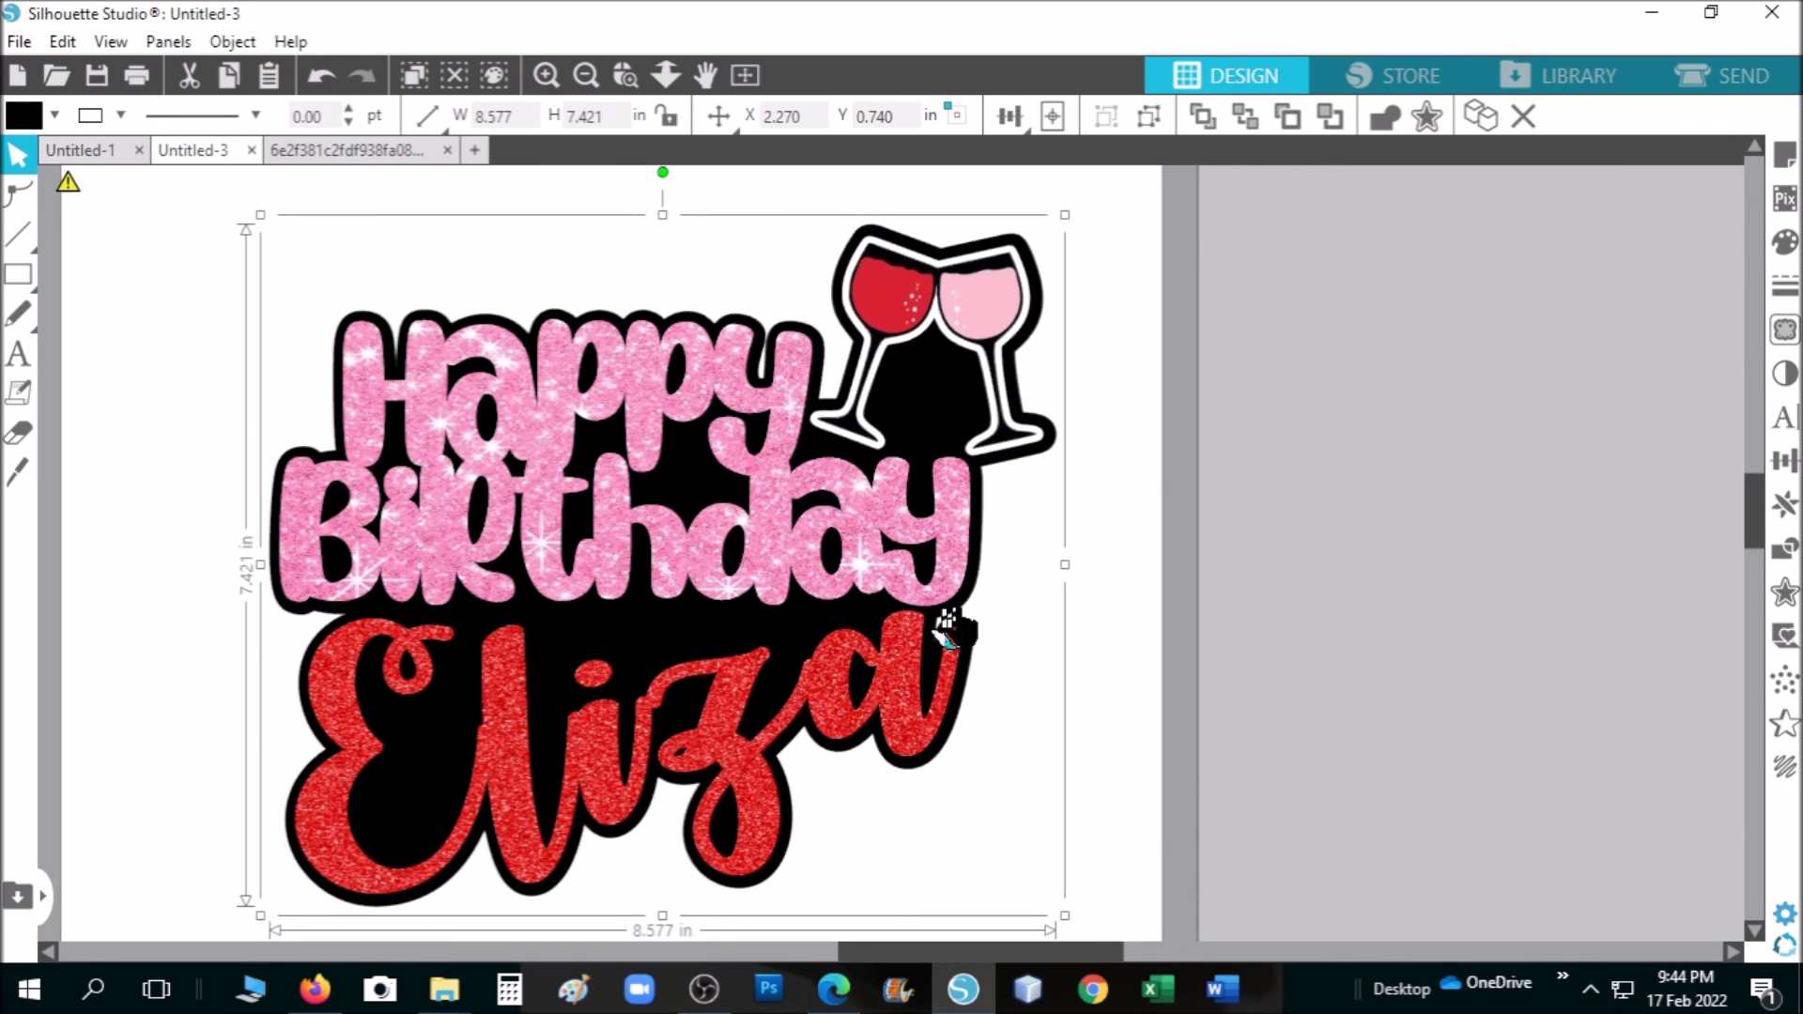
{"action": "left_click_drag", "start_coordinate": [874, 599], "coordinate": [877, 592]}
{"action": "left_click_drag", "start_coordinate": [1046, 954], "coordinate": [971, 960]}
{"action": "scroll", "coordinate": [1135, 789], "scroll_direction": "down", "scroll_amount": 1}
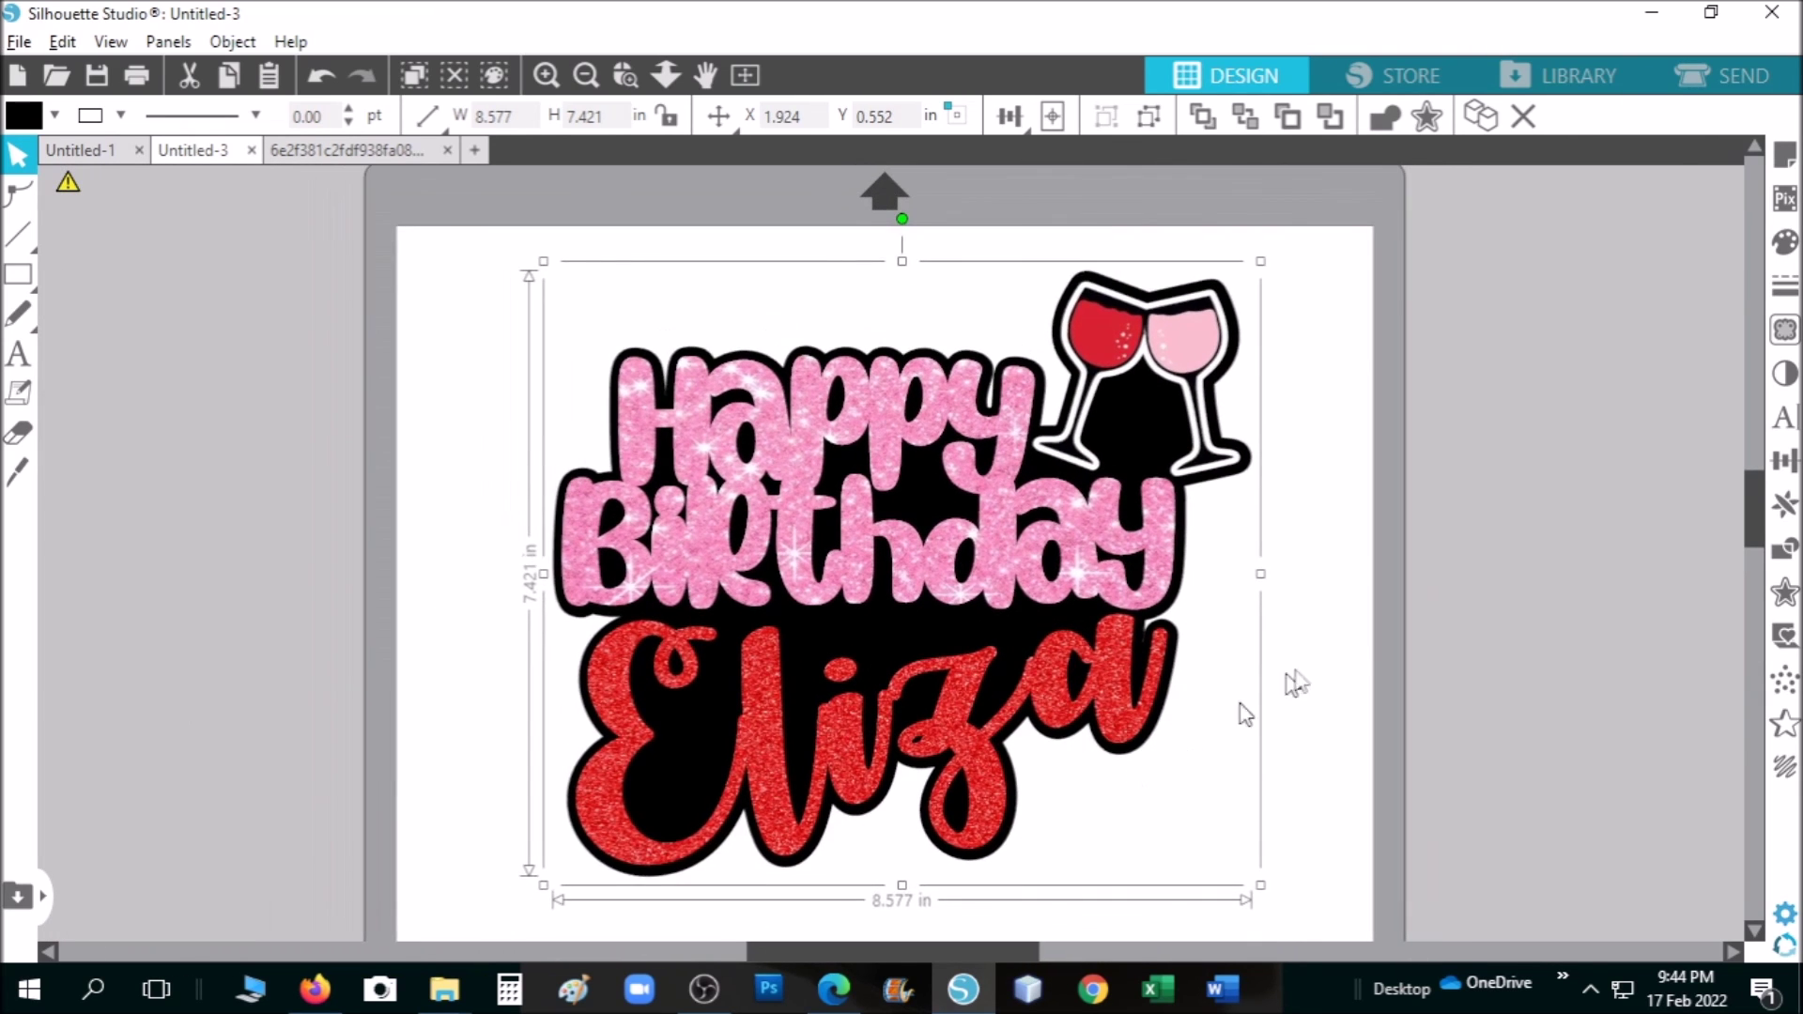
{"action": "left_click", "coordinate": [1346, 655]}
{"action": "scroll", "coordinate": [1345, 655], "scroll_direction": "down", "scroll_amount": 3}
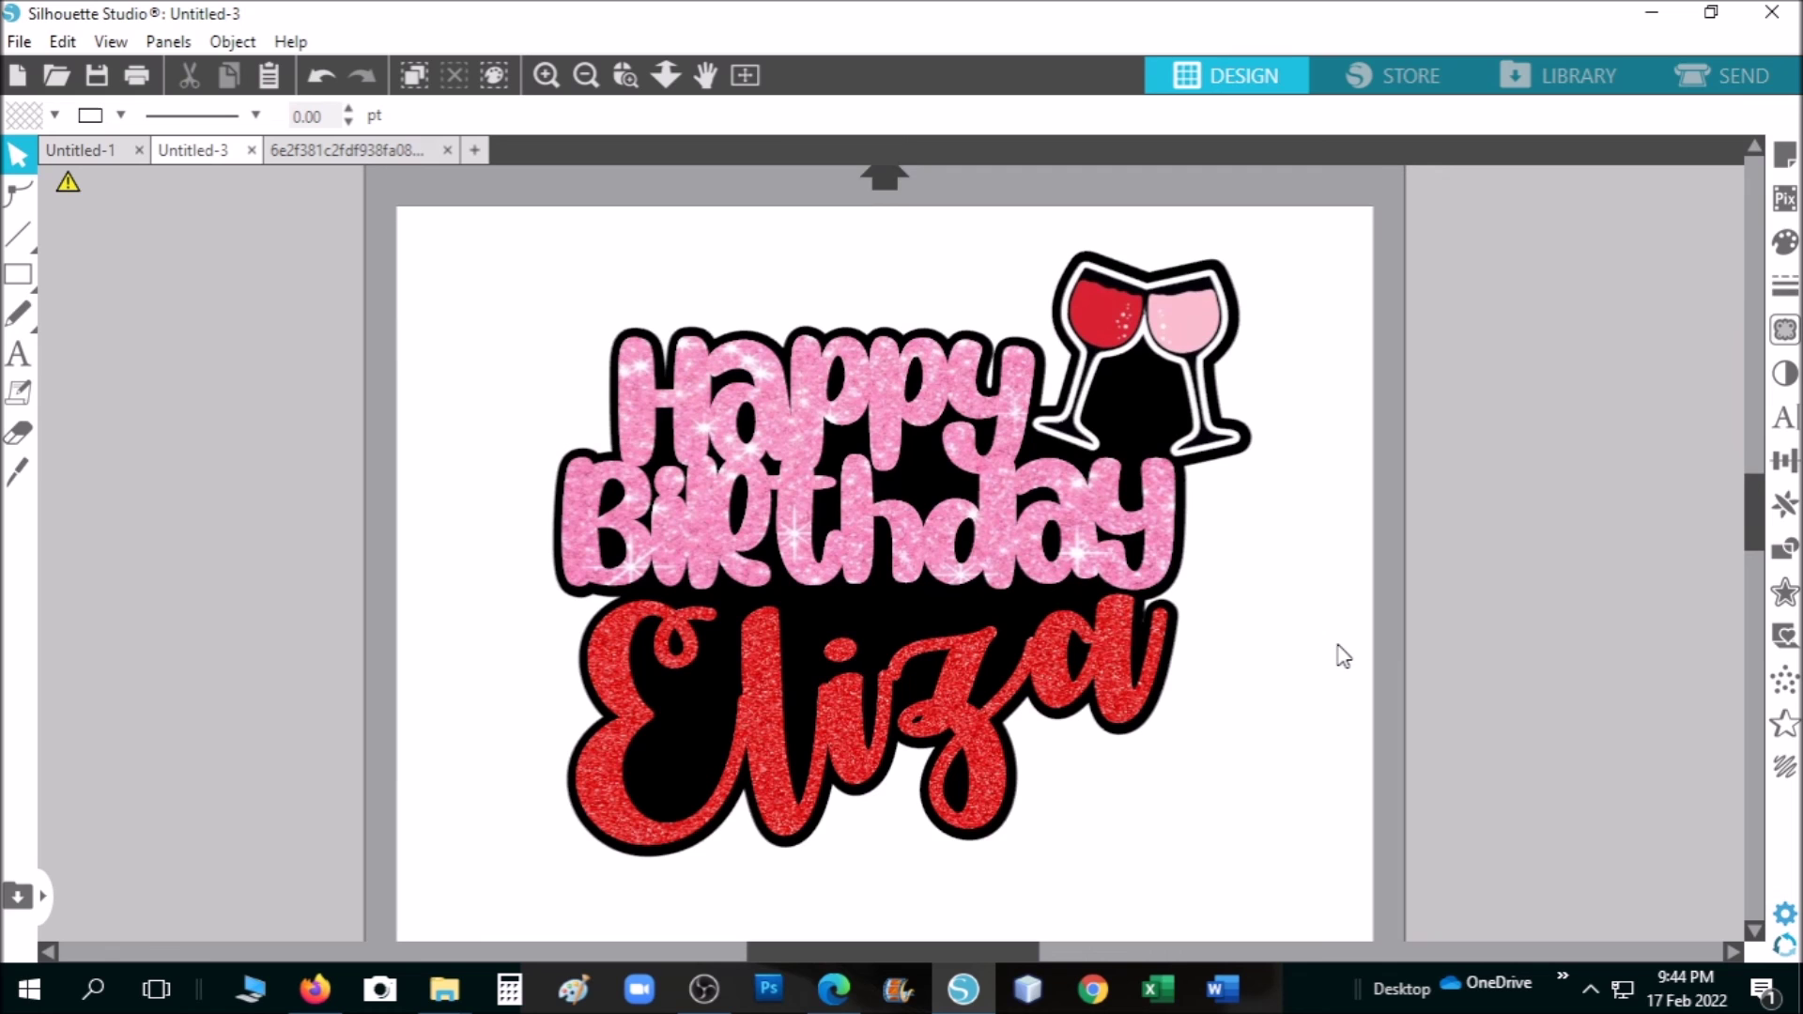
{"action": "left_click_drag", "start_coordinate": [1042, 573], "coordinate": [1056, 622]}
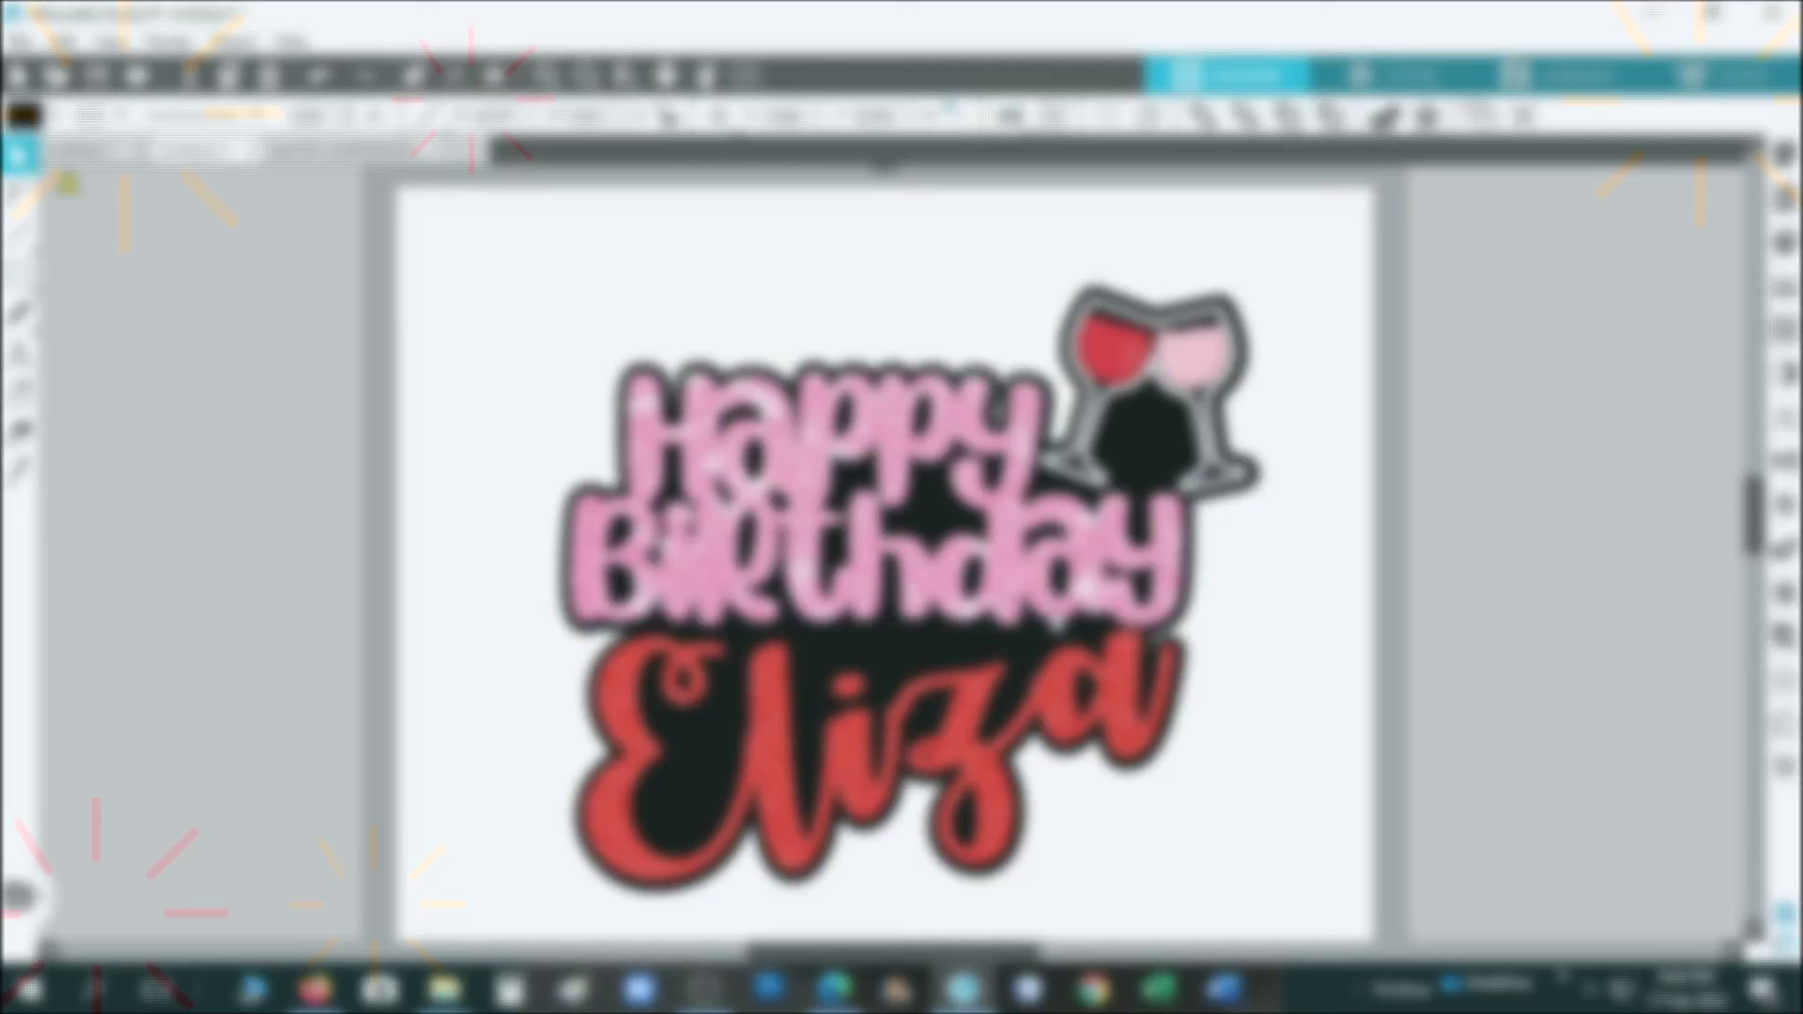